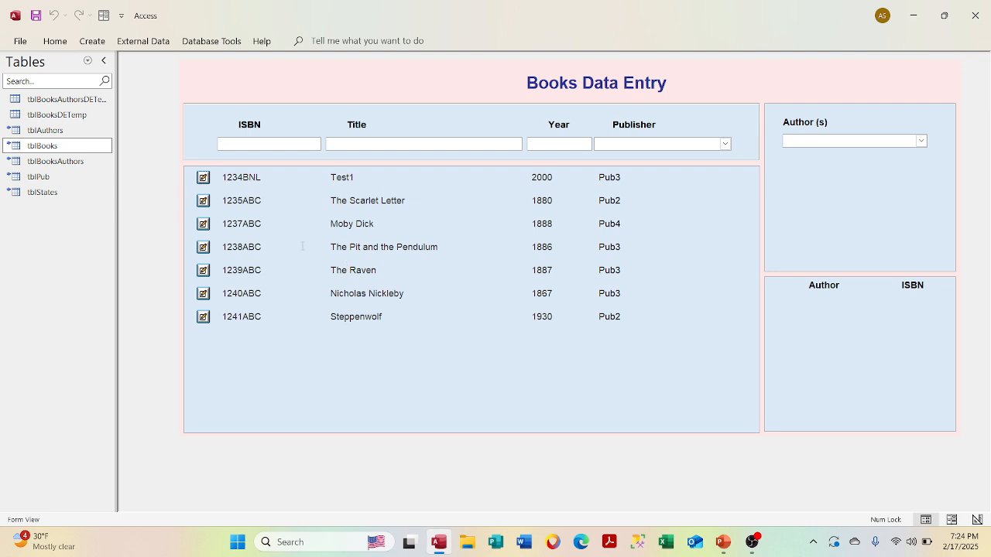
- Enter a new book in the form with ISBN 1234ANL and the title "20,000 Leagues Under The Sea"
{"action": "left_click", "coordinate": [269, 142]}
{"action": "type", "text": "1234"}
{"action": "type", "text": "ANL"}
{"action": "key", "text": "Tab"}
{"action": "type", "text": "The"}
{"action": "key", "text": "BackSpace"}
{"action": "key", "text": "BackSpace"}
{"action": "key", "text": "BackSpace"}
{"action": "type", "text": "20.000 League"}
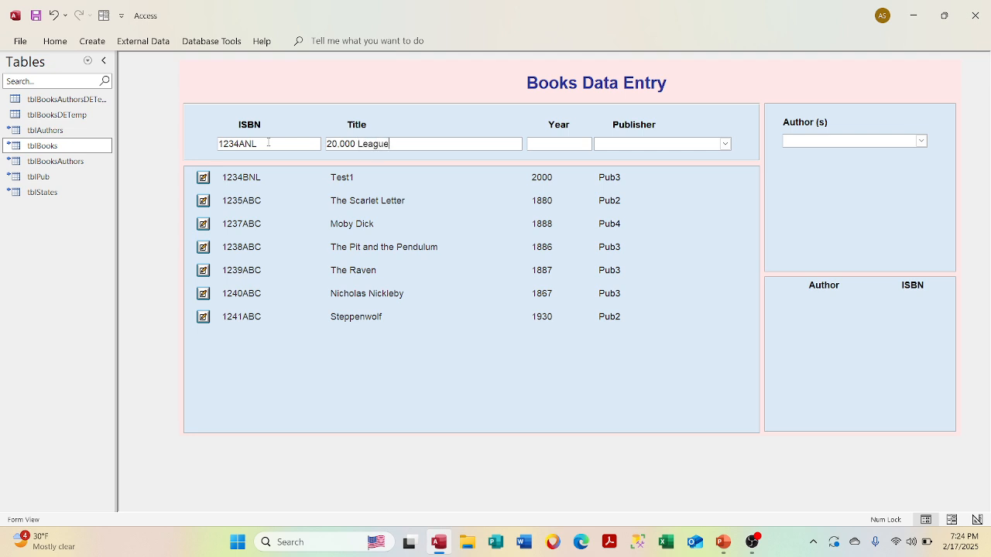
{"action": "type", "text": "s Under The Sea"}
- Set the new book's year to 1866 and its publisher to Pub4
{"action": "key", "text": "Tab"}
{"action": "type", "text": "1866"}
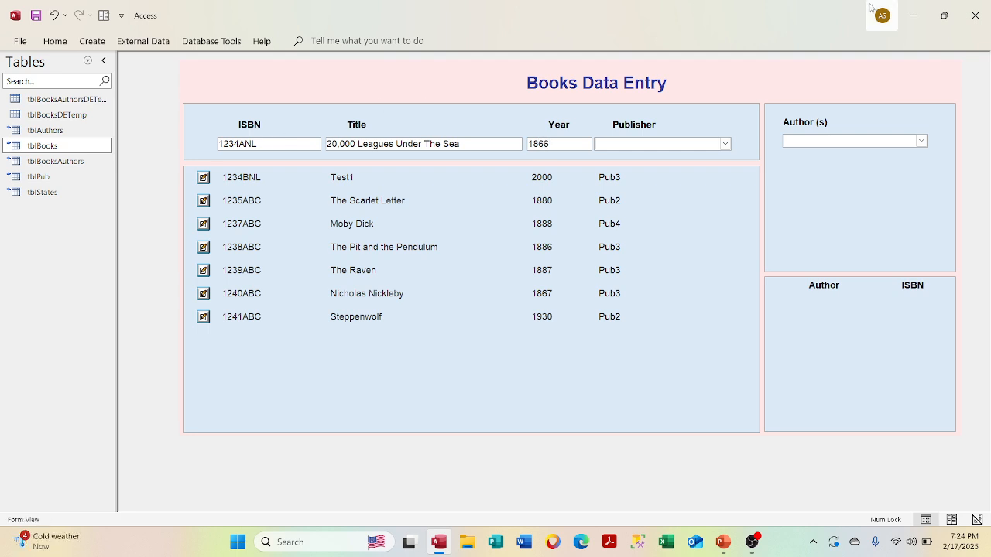
{"action": "left_click", "coordinate": [724, 145]}
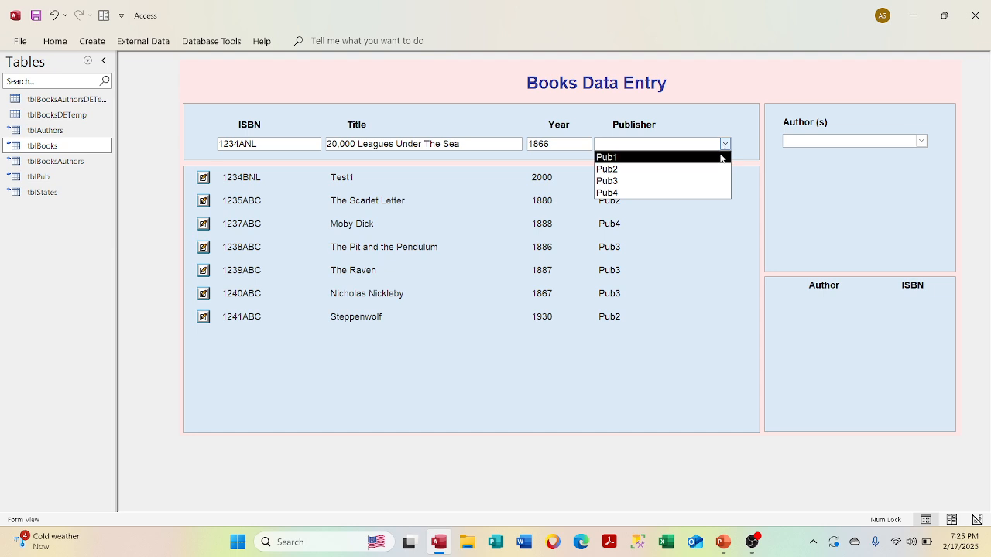
{"action": "left_click", "coordinate": [694, 194]}
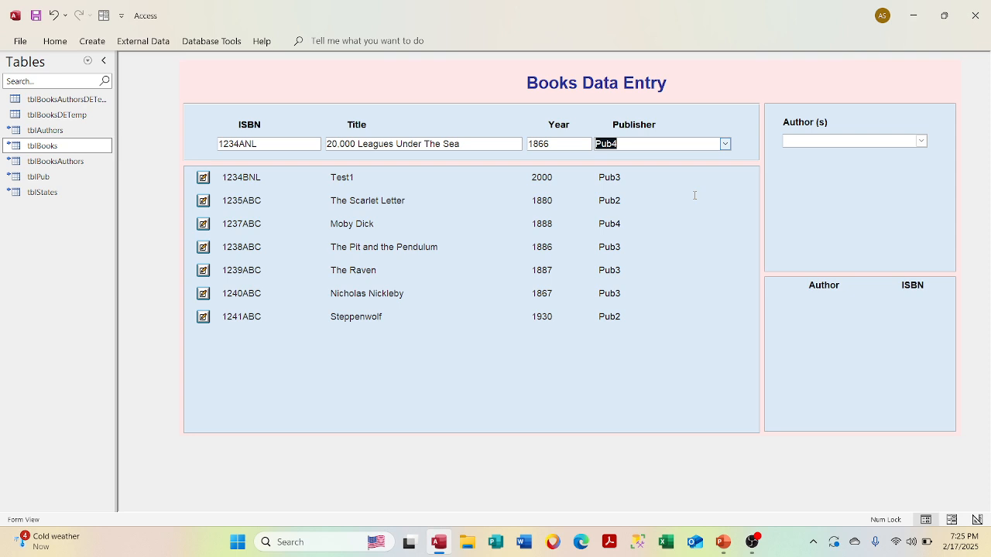
- List the database's queries for review and return to the new book's publisher field
{"action": "left_click", "coordinate": [90, 69]}
{"action": "left_click", "coordinate": [80, 202]}
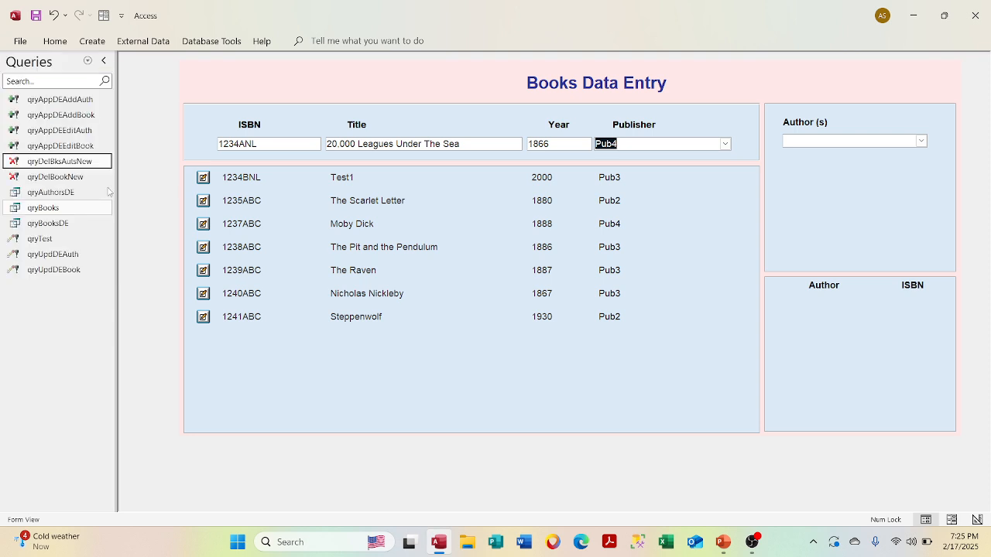
{"action": "left_click", "coordinate": [630, 139]}
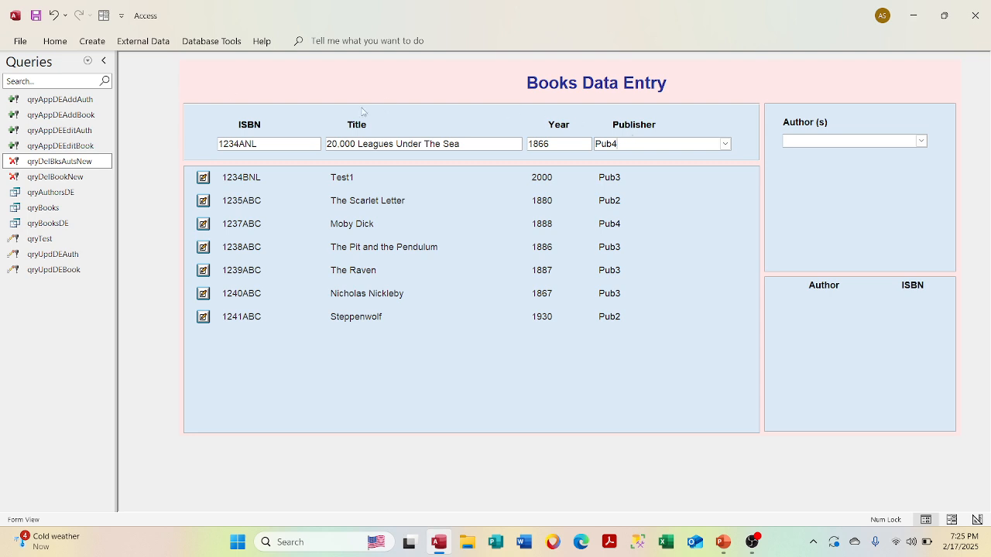
- List the database's tables, look through the records in tblBooksDETemp and close it
{"action": "left_click", "coordinate": [89, 61]}
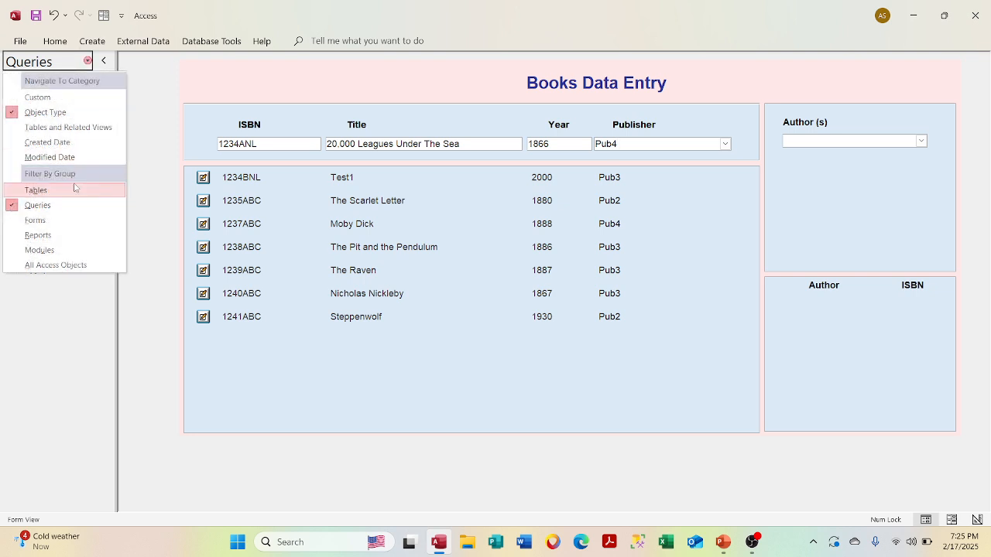
{"action": "left_click", "coordinate": [75, 186]}
{"action": "double_click", "coordinate": [72, 115]}
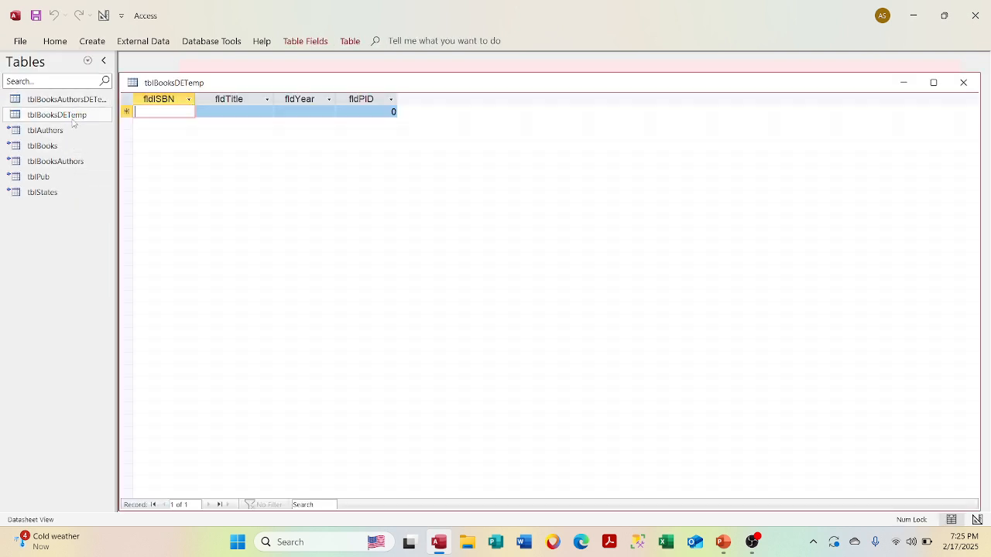
{"action": "left_click", "coordinate": [965, 82]}
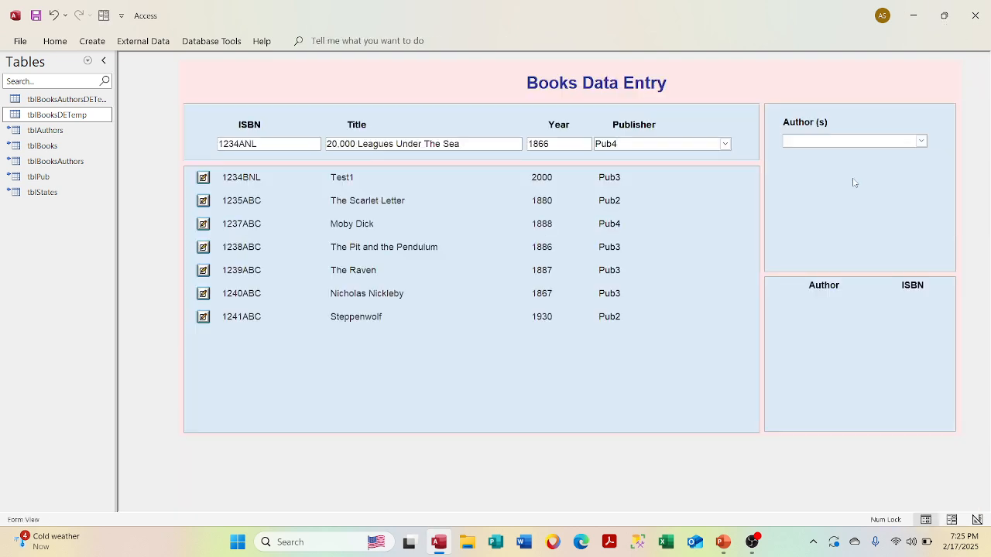
- Commit the new book entry by leaving the entry area, and check tblBooksDETemp for the record
{"action": "left_click", "coordinate": [855, 182]}
{"action": "left_click", "coordinate": [48, 132]}
{"action": "double_click", "coordinate": [47, 117]}
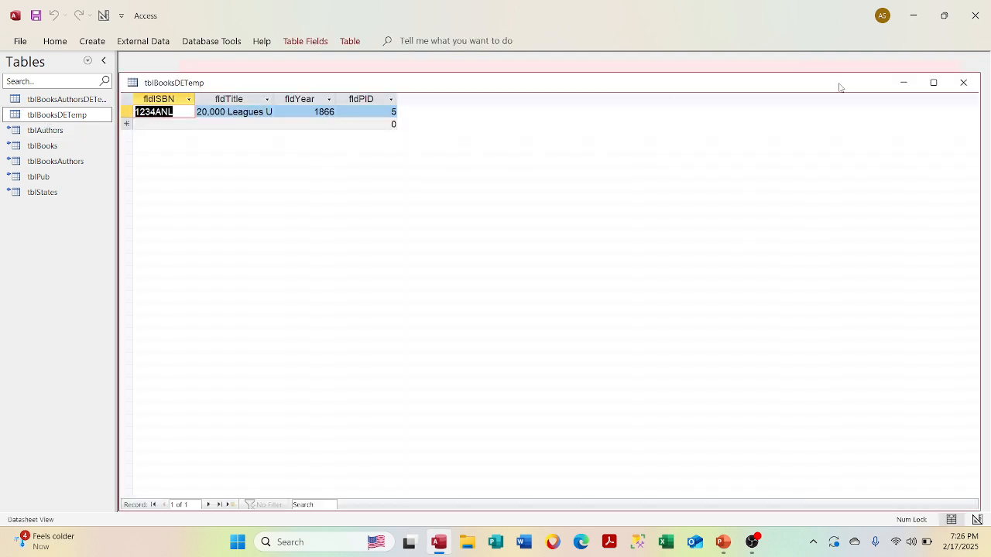
{"action": "left_click", "coordinate": [951, 87]}
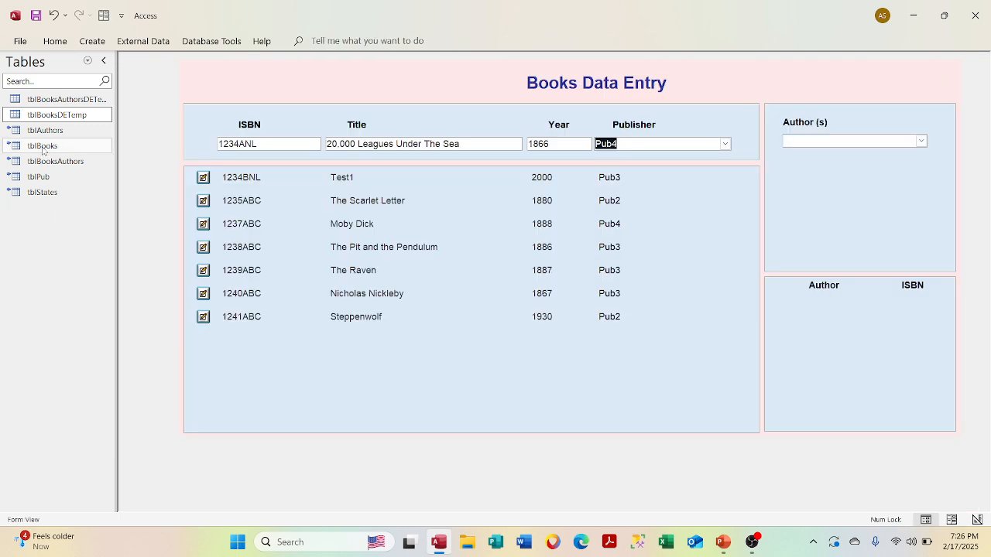
- Run the qryAppDEAddBook append query to add the temporary book record to the books table
{"action": "left_click", "coordinate": [87, 60]}
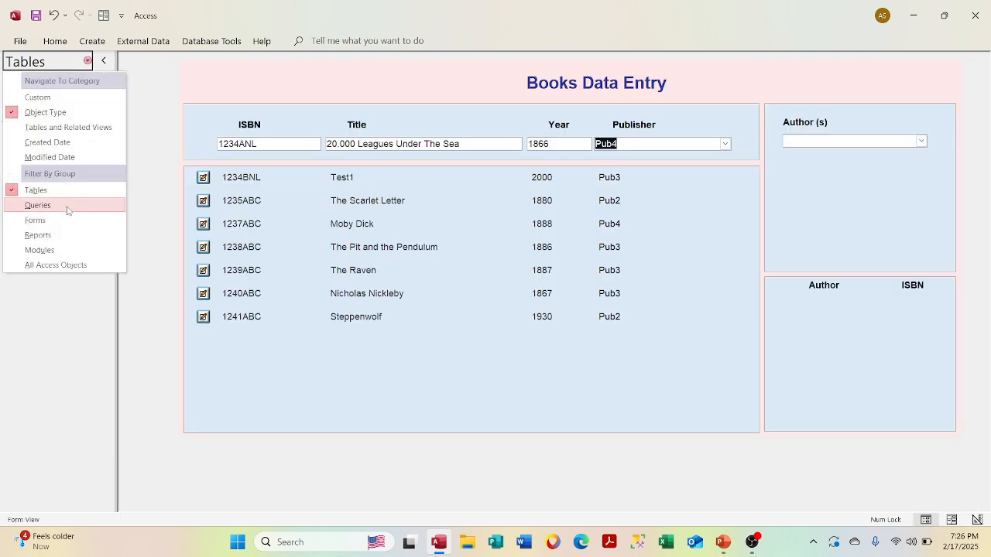
{"action": "left_click", "coordinate": [69, 207]}
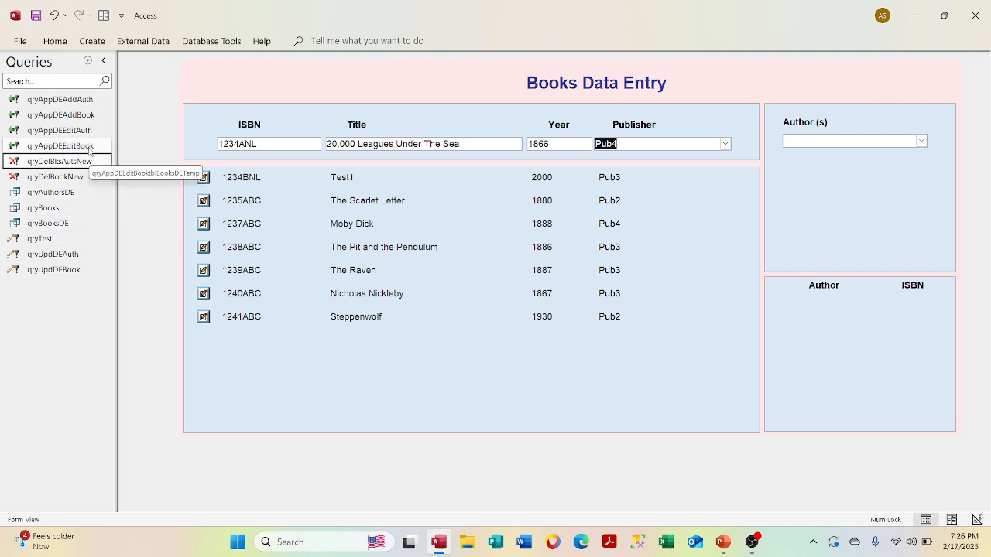
{"action": "double_click", "coordinate": [93, 117]}
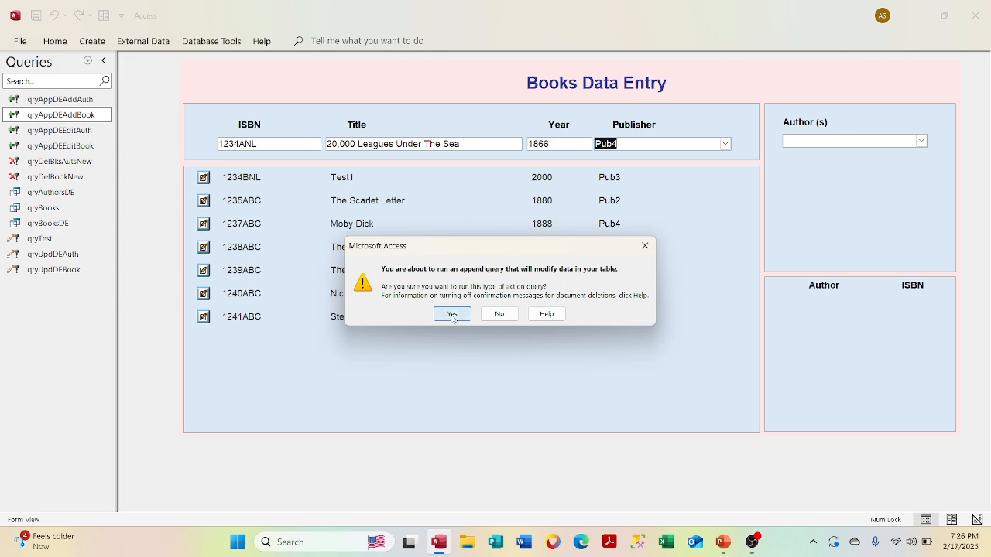
{"action": "left_click", "coordinate": [453, 315]}
{"action": "left_click", "coordinate": [463, 314]}
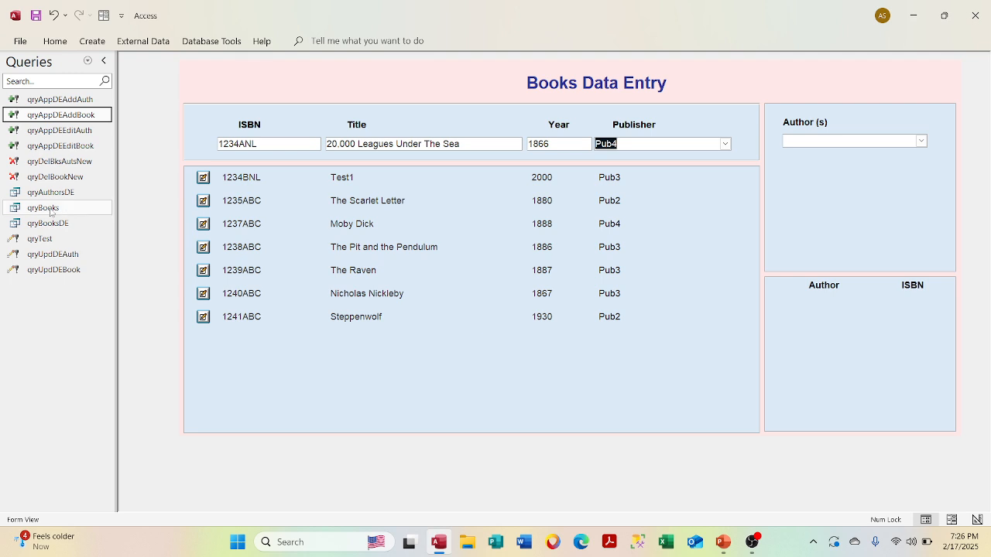
- Run the qryDelBookNew delete query to clear the temporary book record, and refresh the form
{"action": "double_click", "coordinate": [35, 177]}
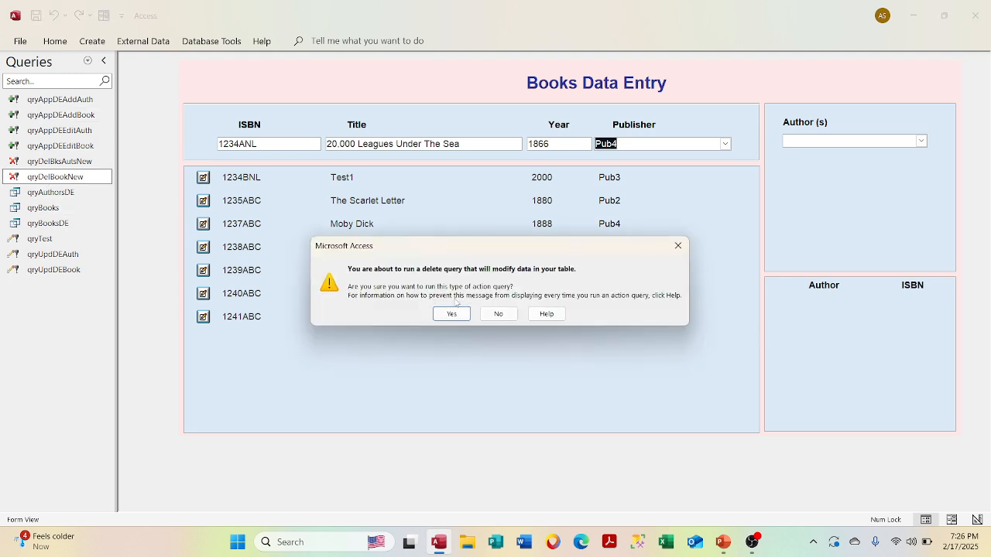
{"action": "left_click", "coordinate": [454, 314]}
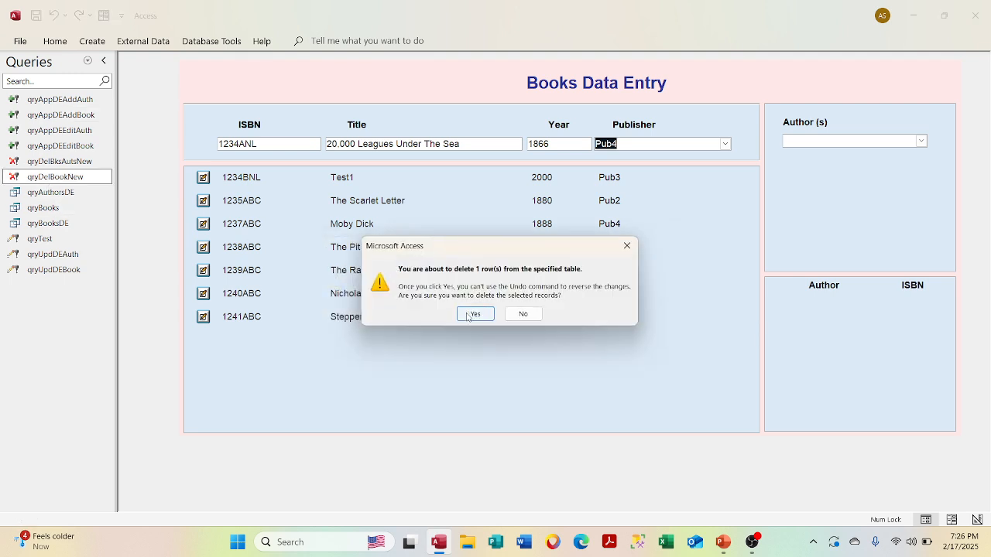
{"action": "left_click", "coordinate": [473, 314]}
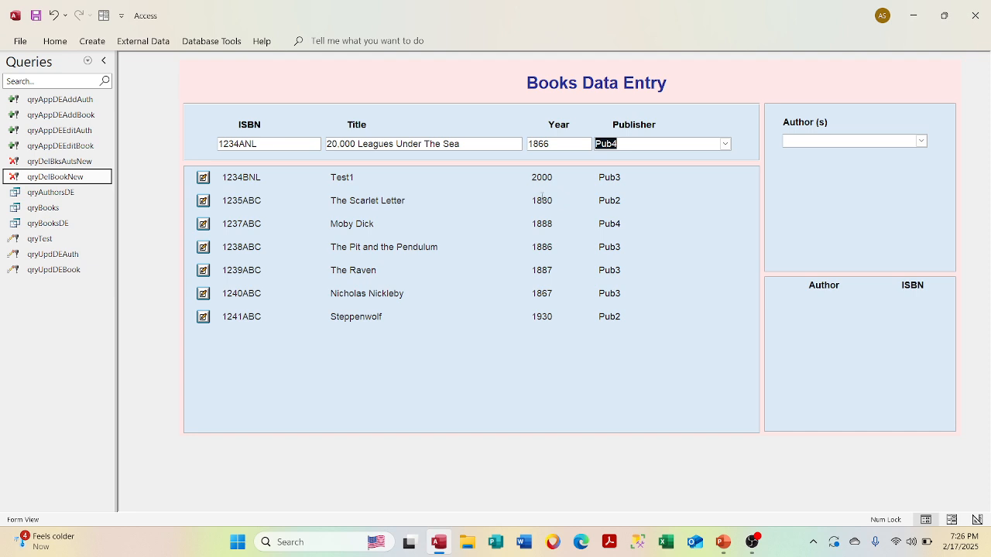
{"action": "left_click", "coordinate": [566, 143]}
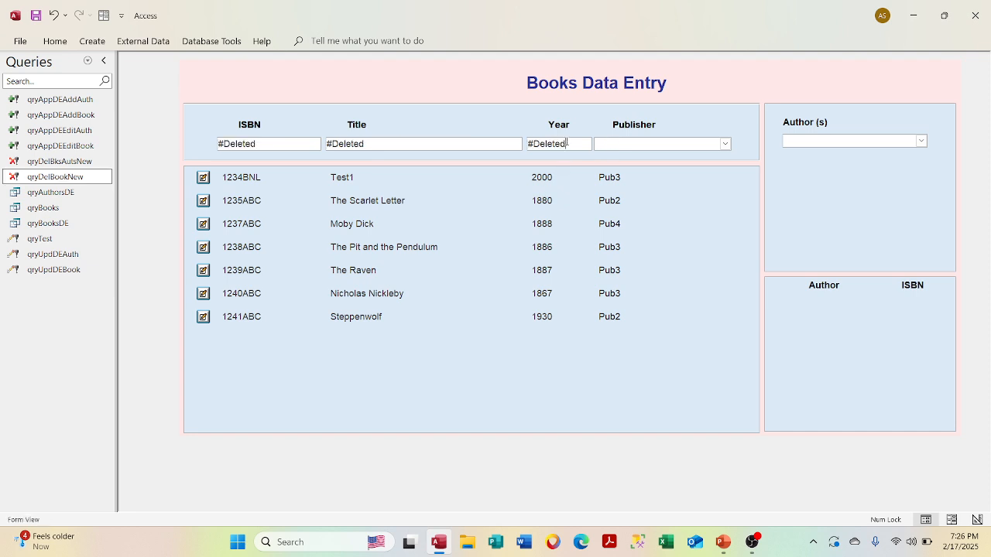
{"action": "key", "text": "F5"}
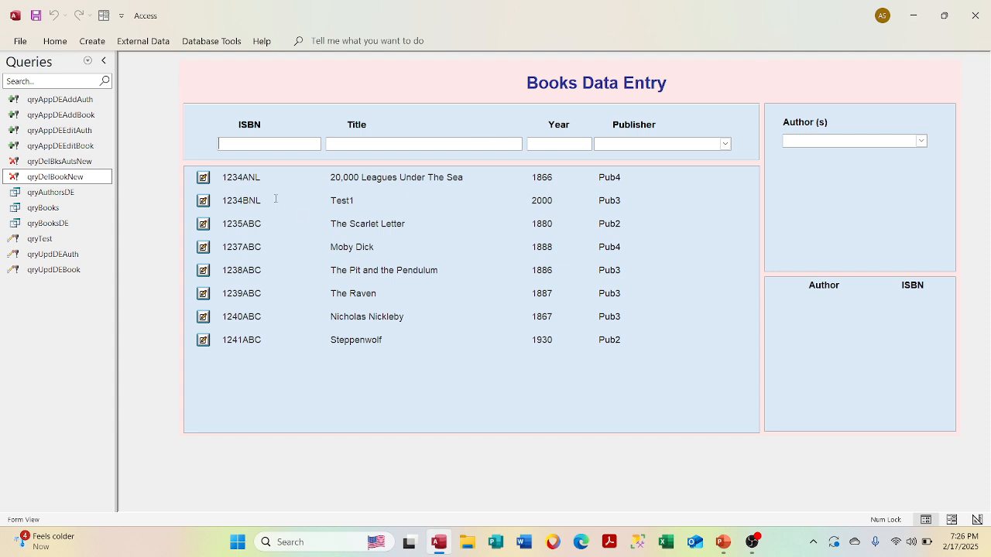
- Select the book with ISBN 1234ANL in the list and run the qryAppDEEditAuth append query for it twice
{"action": "left_click", "coordinate": [250, 182]}
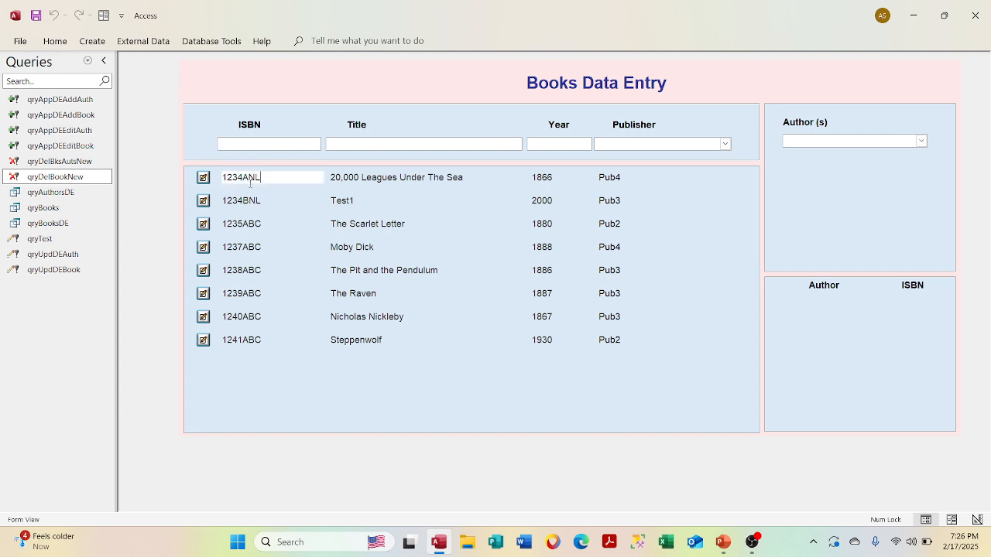
{"action": "left_click", "coordinate": [249, 201]}
{"action": "left_click", "coordinate": [250, 178]}
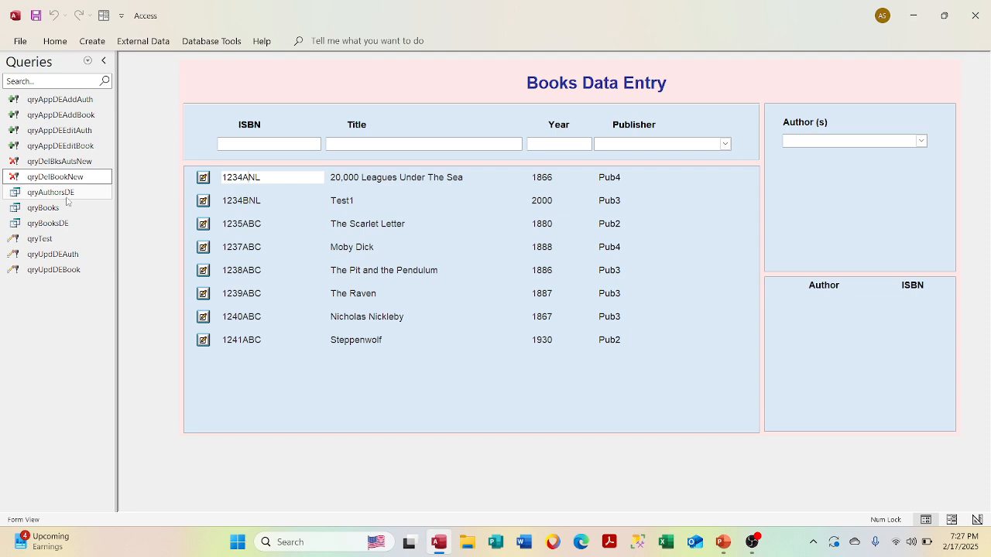
{"action": "double_click", "coordinate": [77, 130]}
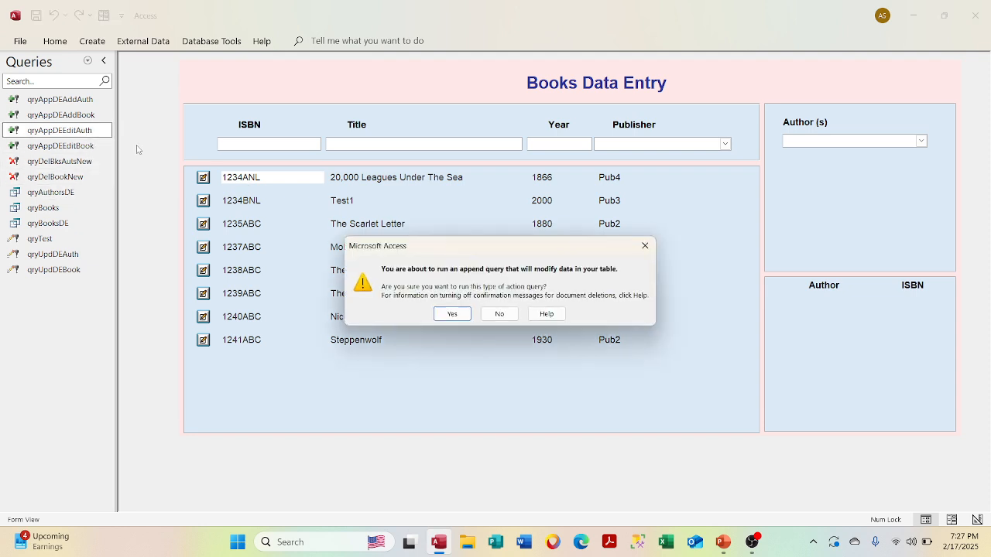
{"action": "left_click", "coordinate": [452, 314]}
{"action": "left_click", "coordinate": [468, 318]}
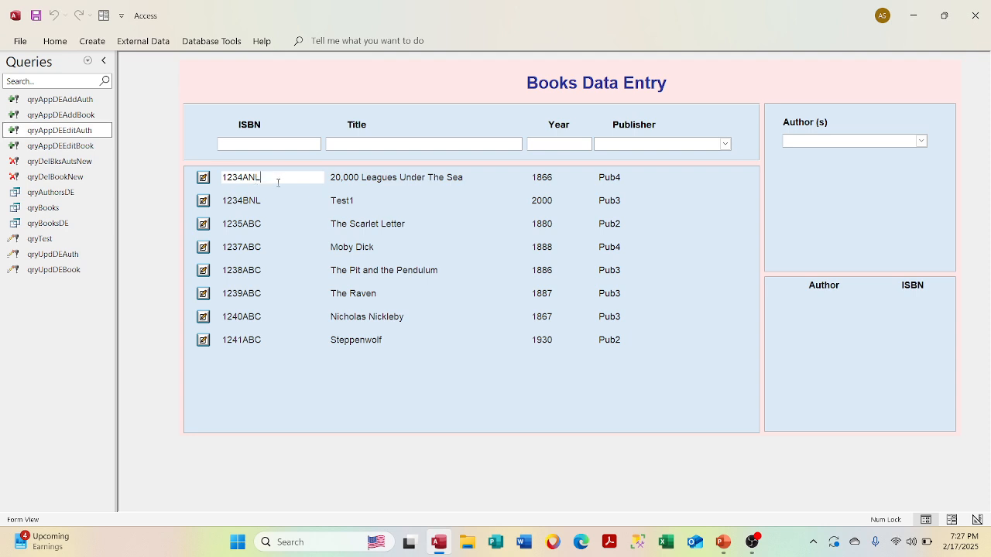
{"action": "double_click", "coordinate": [92, 131]}
{"action": "left_click", "coordinate": [453, 313]}
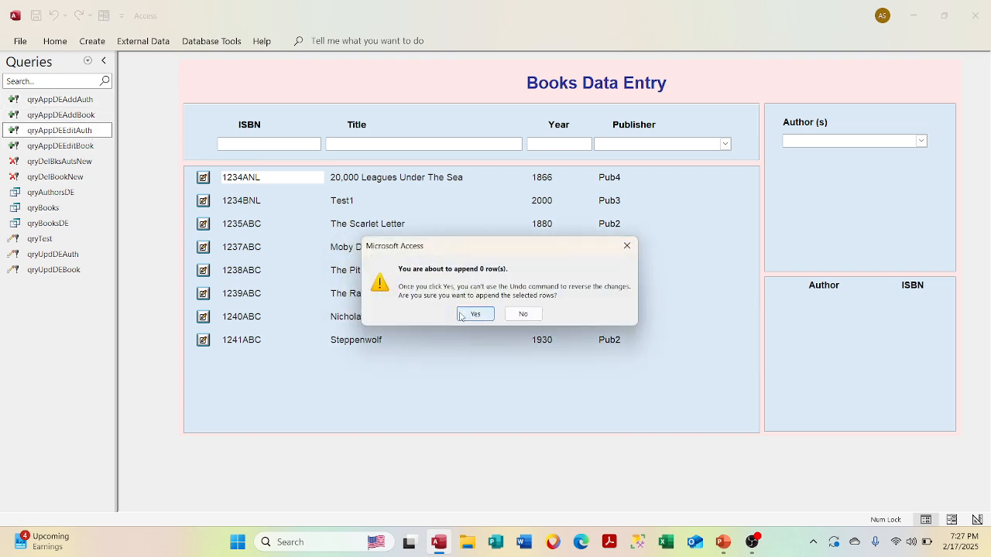
{"action": "left_click", "coordinate": [474, 314]}
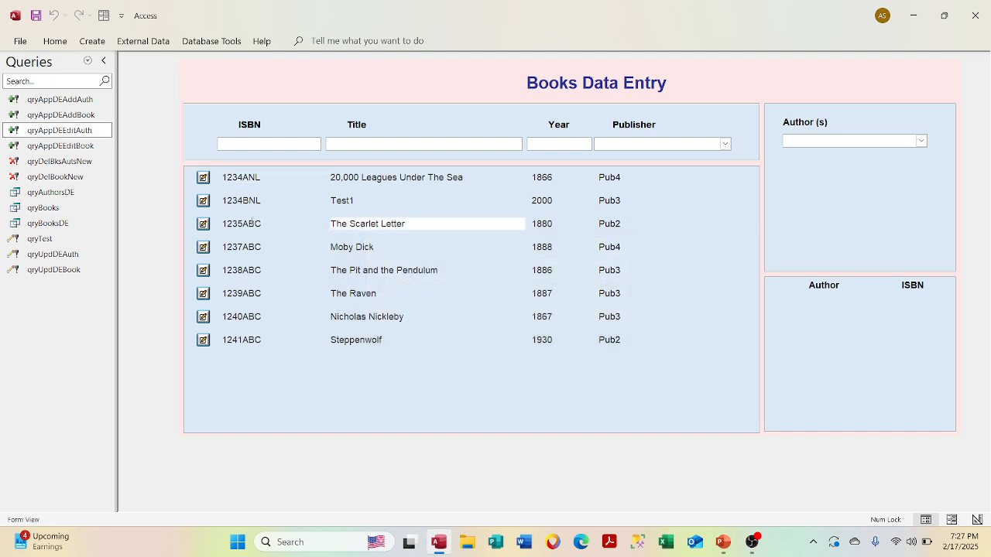
- Select the book with ISBN 1234BNL and try the qryAppDEEditAuth append query, declining to append the rows
{"action": "left_click", "coordinate": [244, 202]}
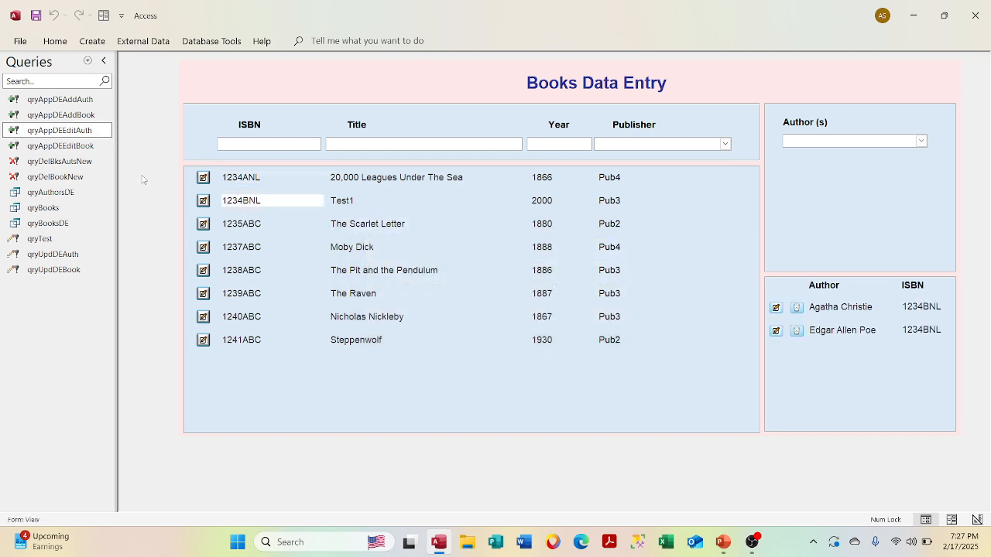
{"action": "left_click", "coordinate": [93, 132]}
{"action": "double_click", "coordinate": [77, 131]}
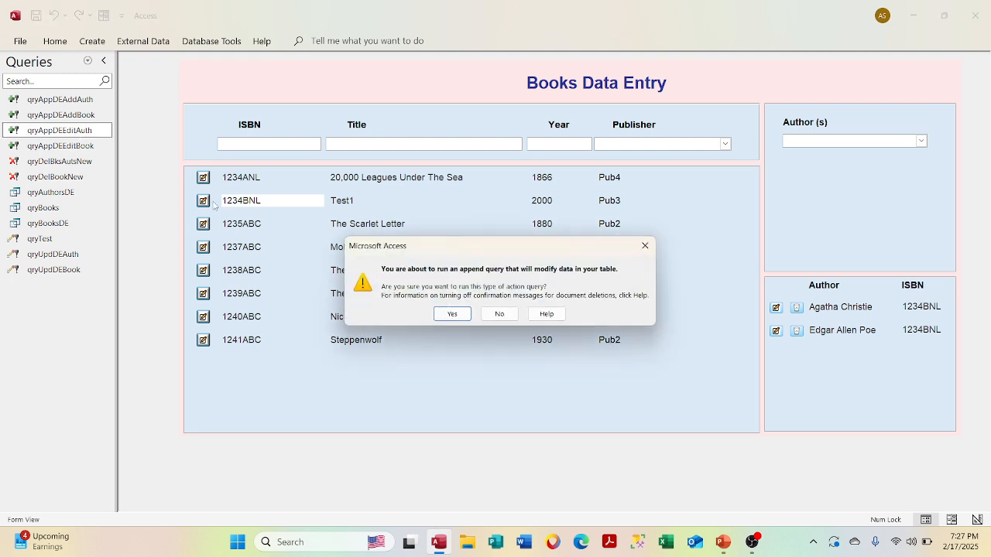
{"action": "left_click", "coordinate": [455, 316]}
{"action": "left_click", "coordinate": [523, 312]}
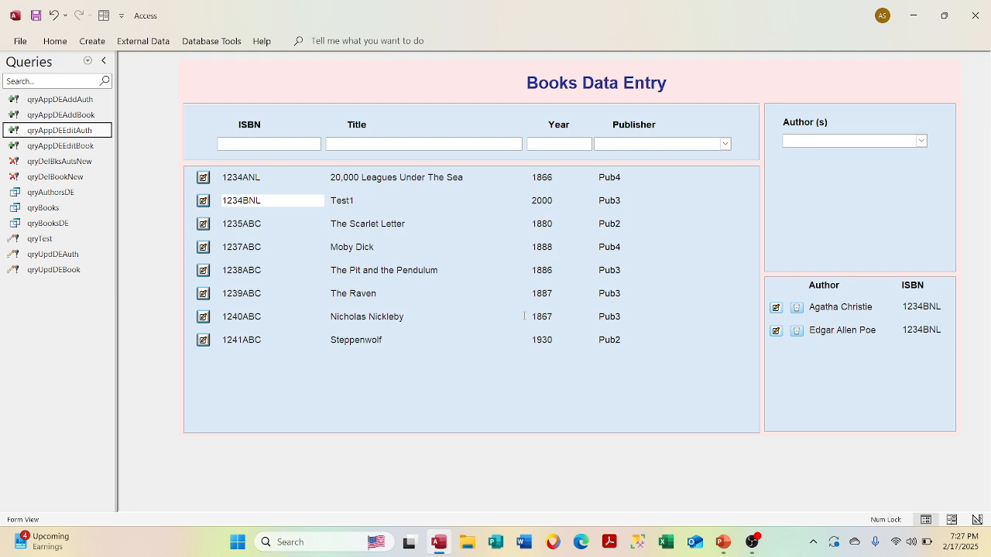
- Inspect the records in the tblBooksDETemp and tblBooks tables and close both
{"action": "left_click", "coordinate": [88, 60]}
{"action": "left_click", "coordinate": [68, 190]}
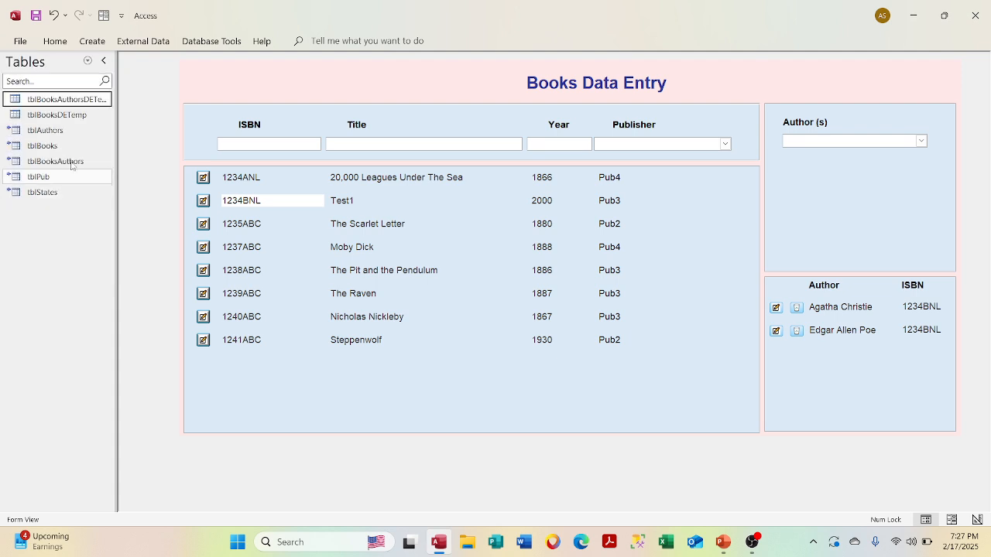
{"action": "double_click", "coordinate": [75, 117]}
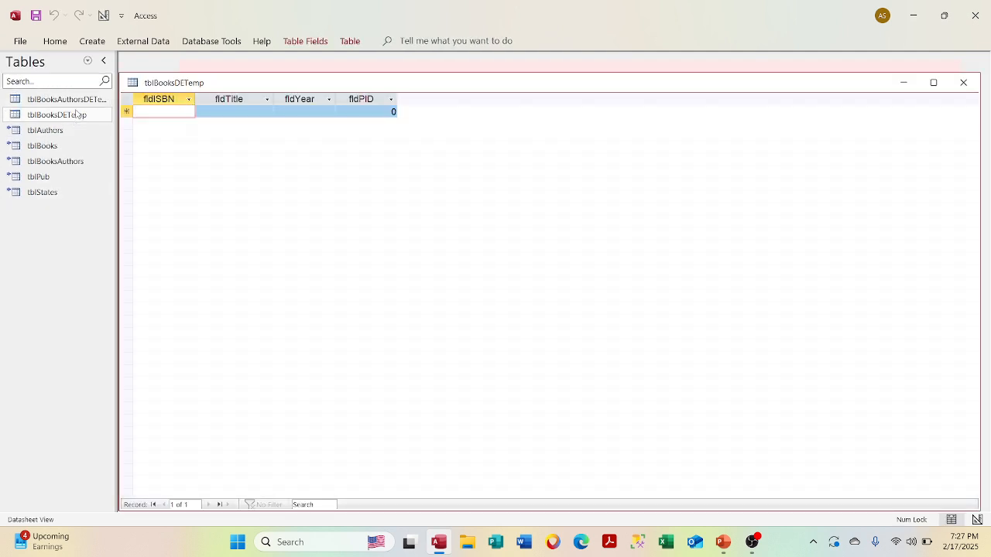
{"action": "double_click", "coordinate": [62, 147]}
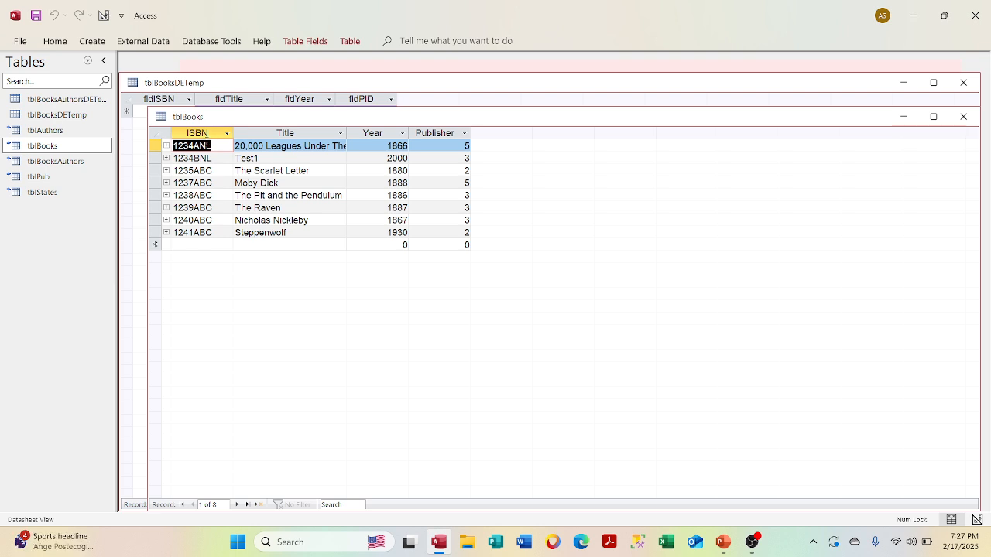
{"action": "left_click", "coordinate": [960, 116]}
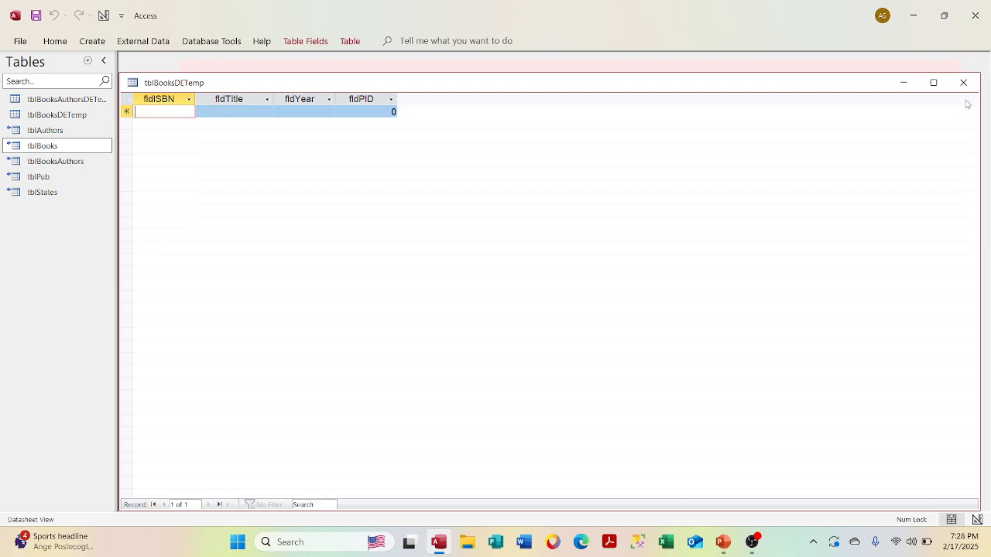
{"action": "left_click", "coordinate": [962, 82]}
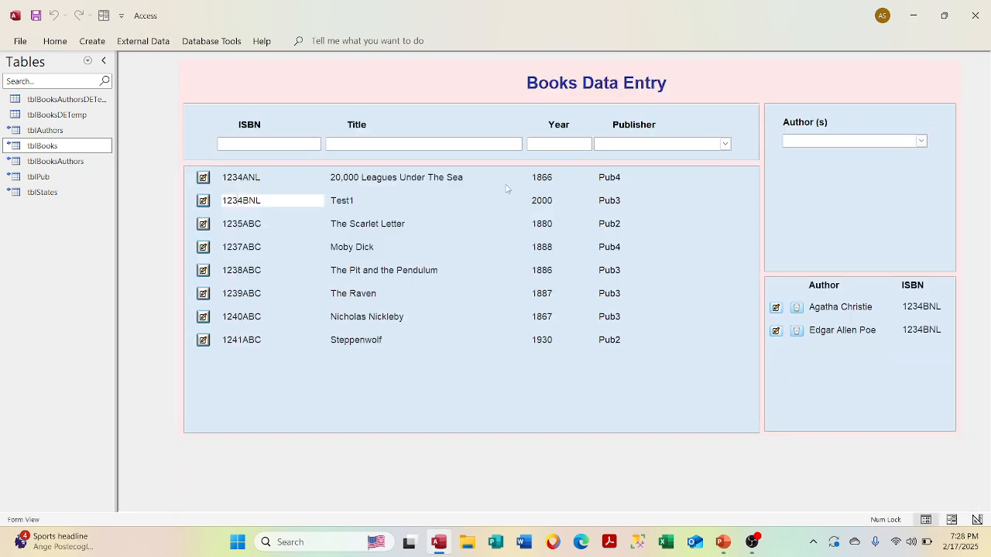
- Select the book with ISBN 1234ANL, run the qryAppDEEditBook append query for it, and refresh the form
{"action": "left_click", "coordinate": [88, 61]}
{"action": "left_click", "coordinate": [68, 205]}
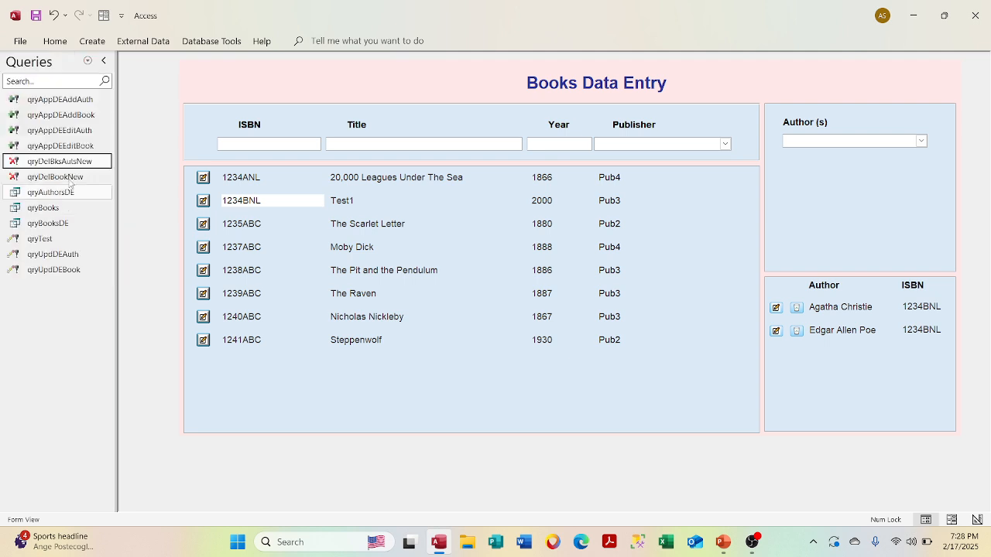
{"action": "right_click", "coordinate": [72, 130]}
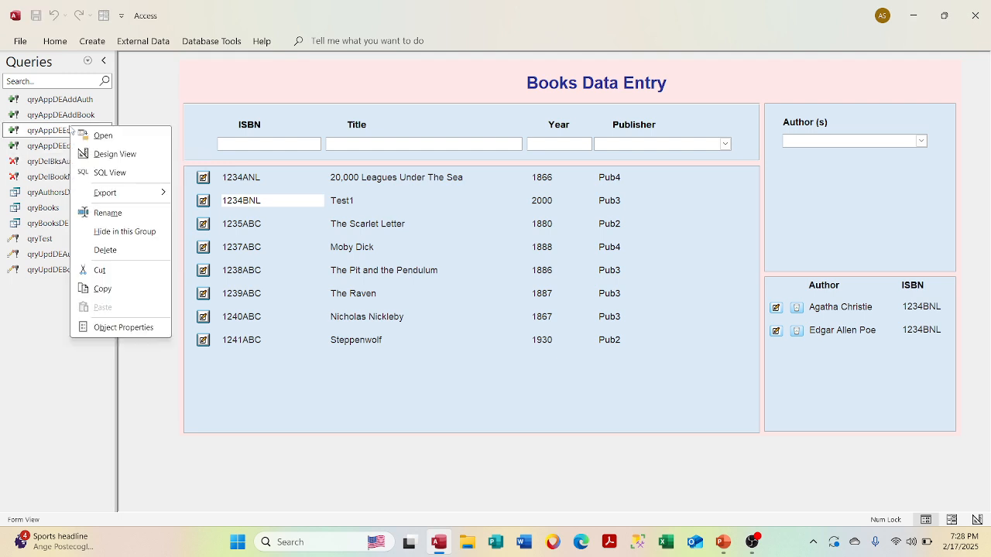
{"action": "left_click", "coordinate": [63, 145]}
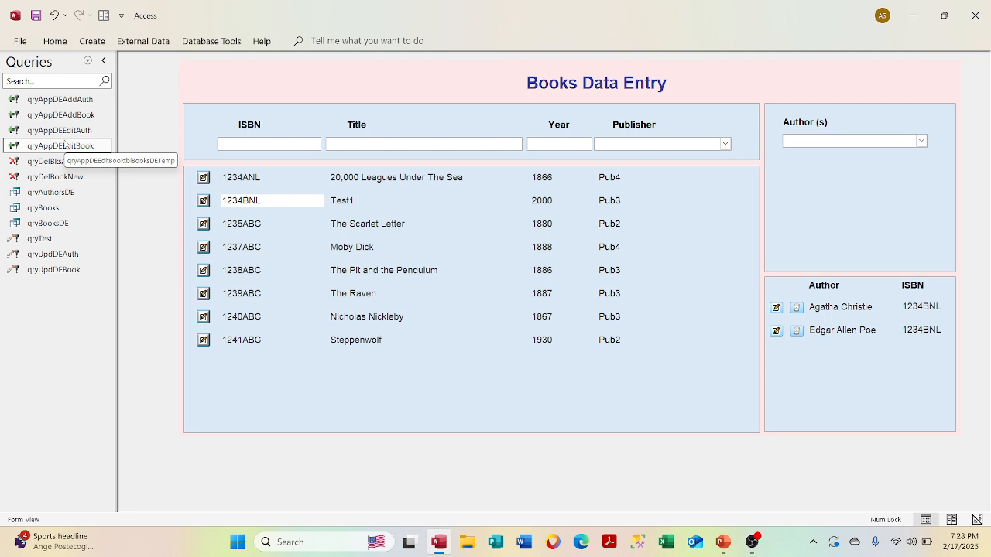
{"action": "left_click", "coordinate": [278, 178]}
{"action": "double_click", "coordinate": [78, 147]}
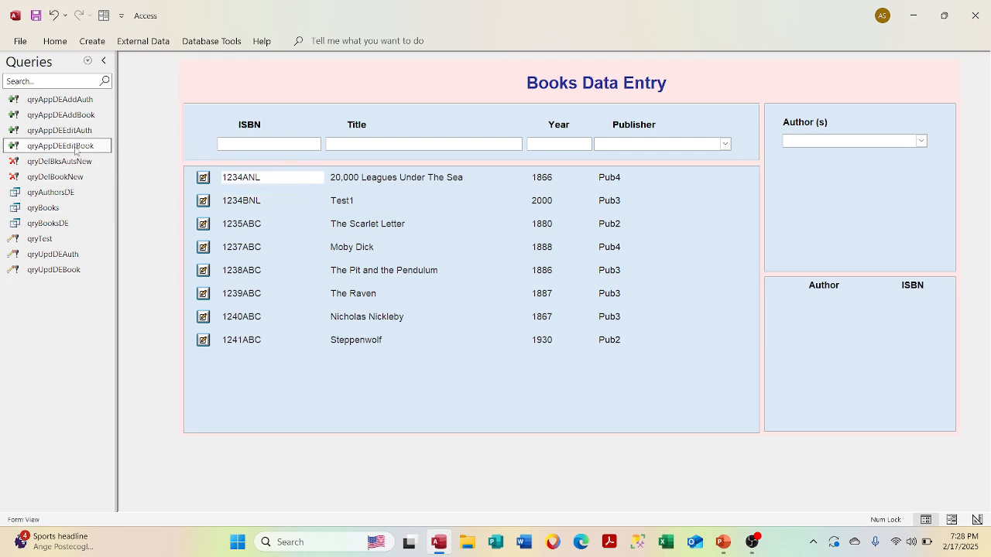
{"action": "left_click", "coordinate": [451, 314]}
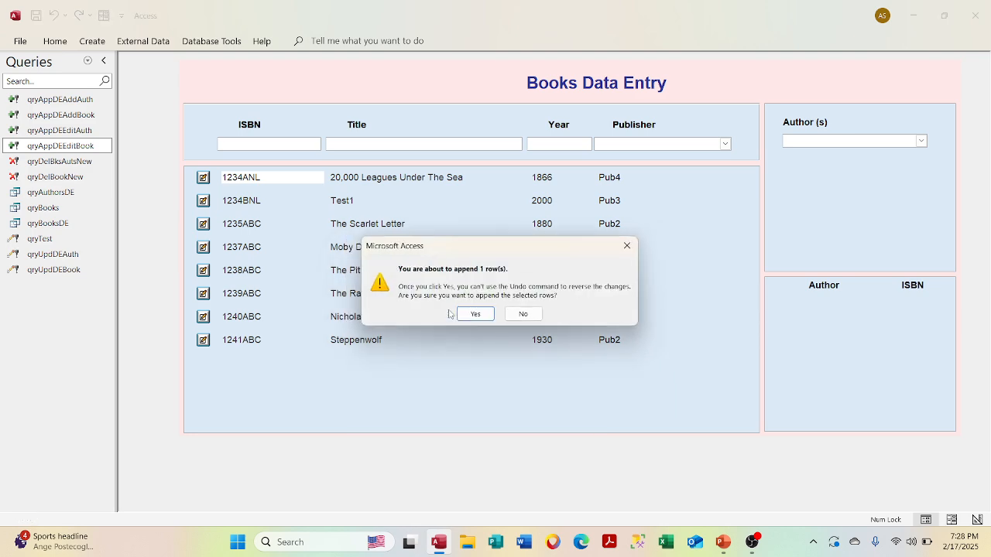
{"action": "left_click", "coordinate": [469, 314]}
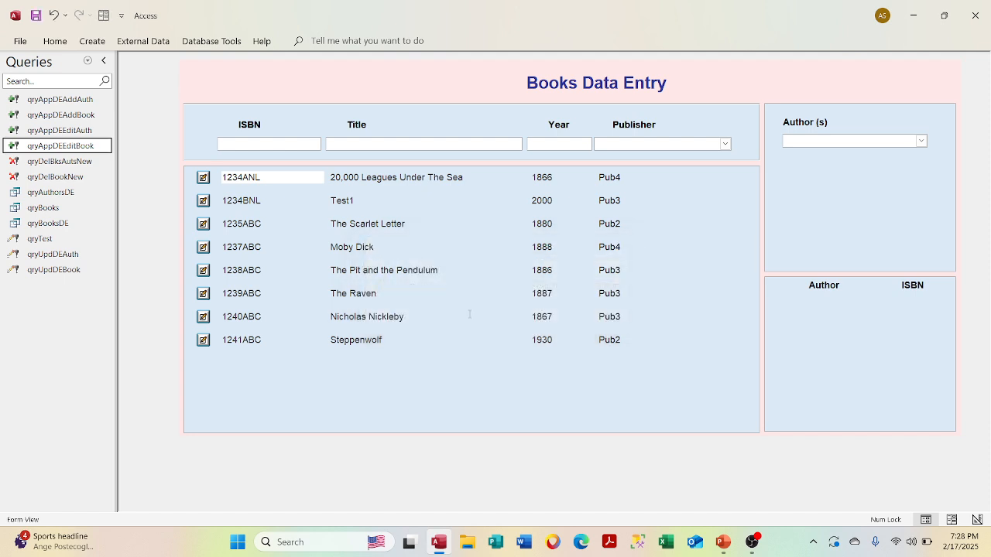
{"action": "left_click", "coordinate": [369, 144]}
{"action": "key", "text": "F5"}
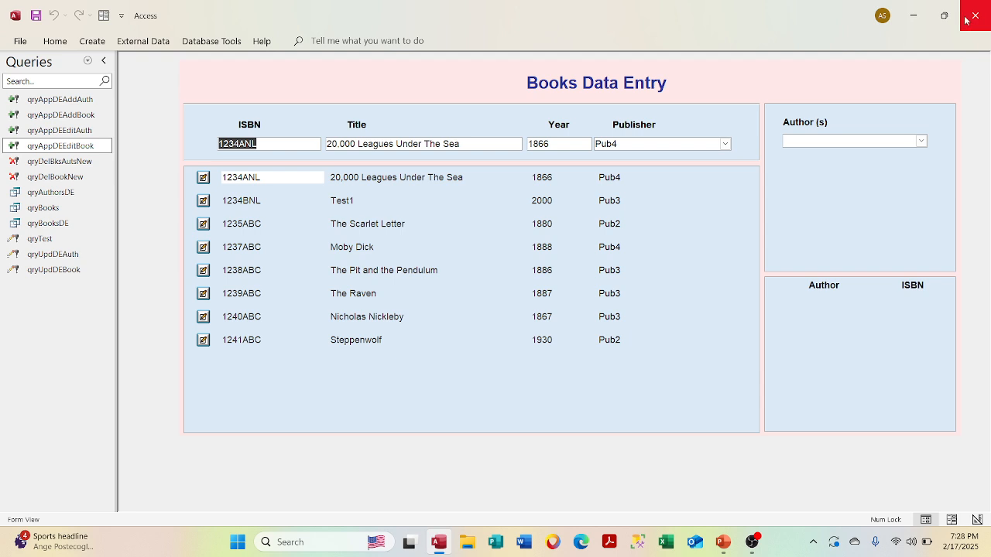
- Add Nathanial Hawthrone and Hermen Hesse as the first two authors of the book
{"action": "left_click", "coordinate": [921, 141]}
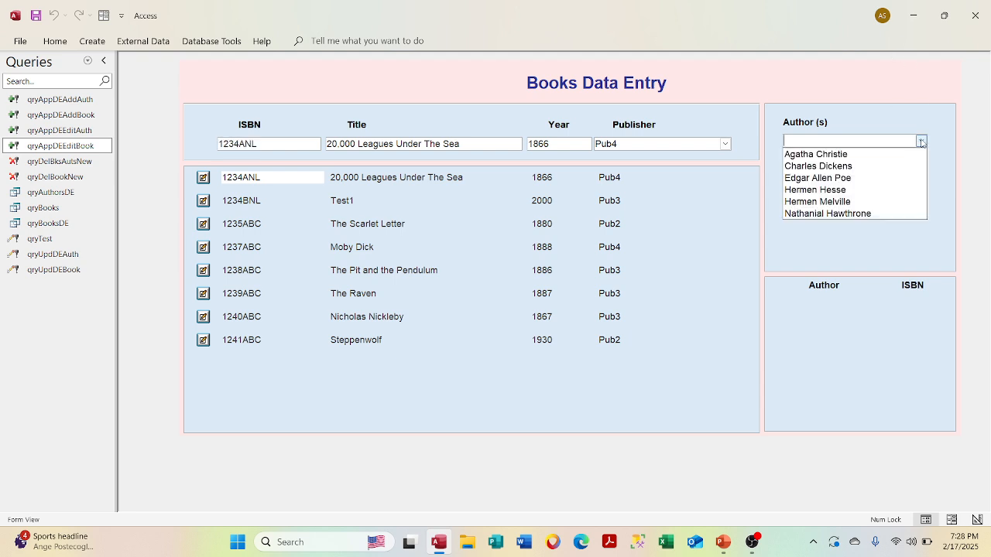
{"action": "left_click", "coordinate": [885, 213]}
{"action": "left_click", "coordinate": [921, 164]}
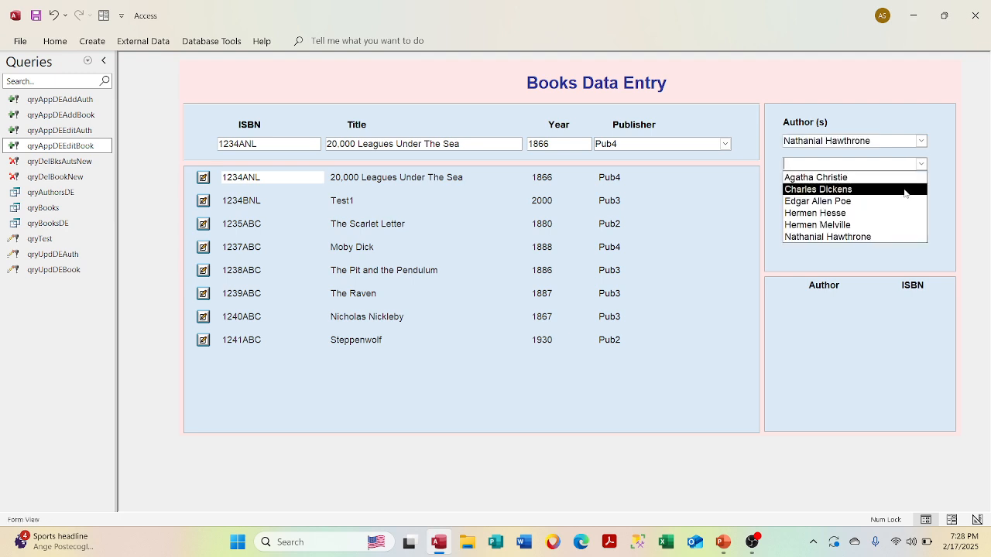
{"action": "left_click", "coordinate": [889, 214]}
- Try to enter Jules Verne as the third author, and clear the entry
{"action": "left_click", "coordinate": [854, 188]}
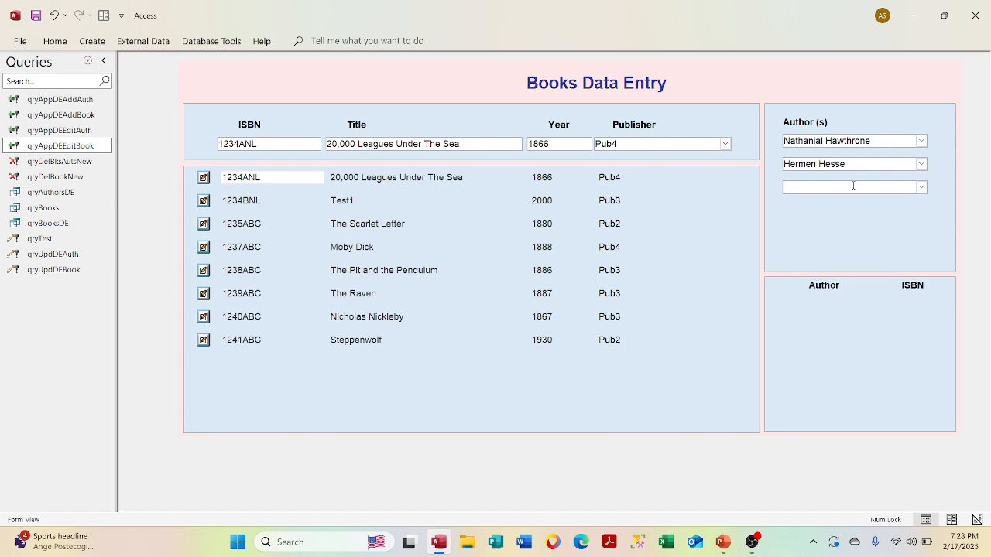
{"action": "type", "text": "Jules "}
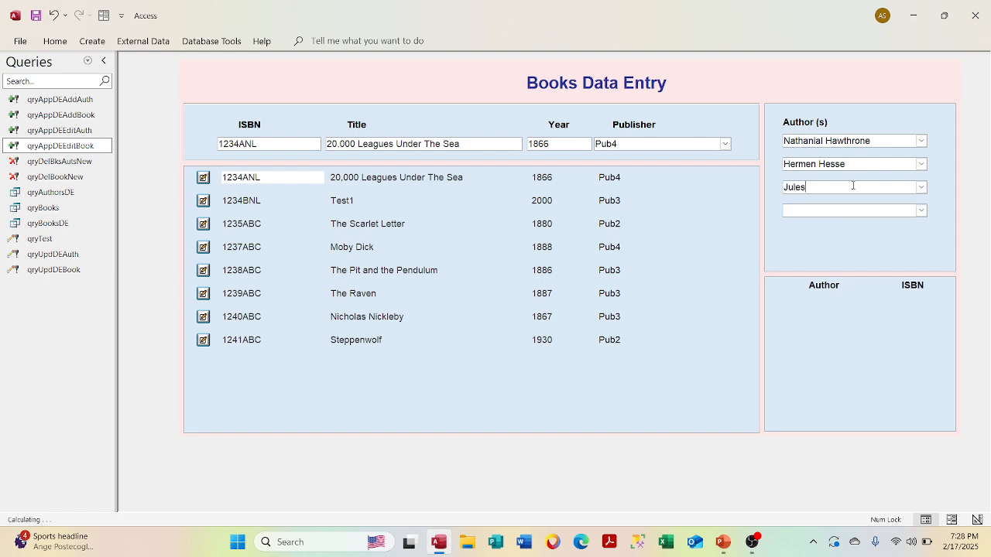
{"action": "type", "text": "Verne"}
{"action": "key", "text": "Return"}
{"action": "key", "text": "Return"}
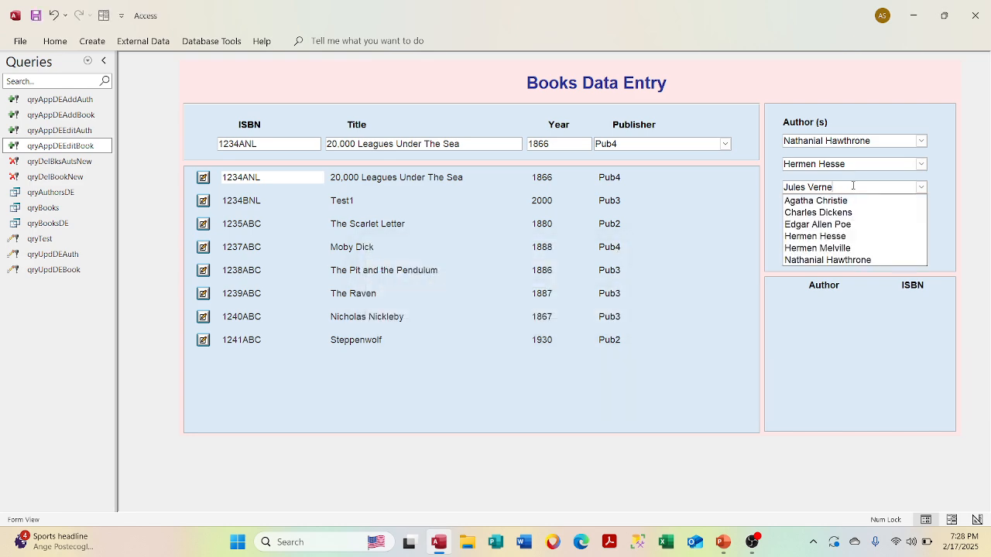
{"action": "key", "text": "BackSpace"}
{"action": "key", "text": "BackSpace"}
{"action": "key", "text": "BackSpace"}
{"action": "key", "text": "BackSpace"}
{"action": "key", "text": "BackSpace"}
{"action": "key", "text": "BackSpace"}
{"action": "key", "text": "BackSpace"}
{"action": "key", "text": "BackSpace"}
{"action": "key", "text": "BackSpace"}
{"action": "key", "text": "BackSpace"}
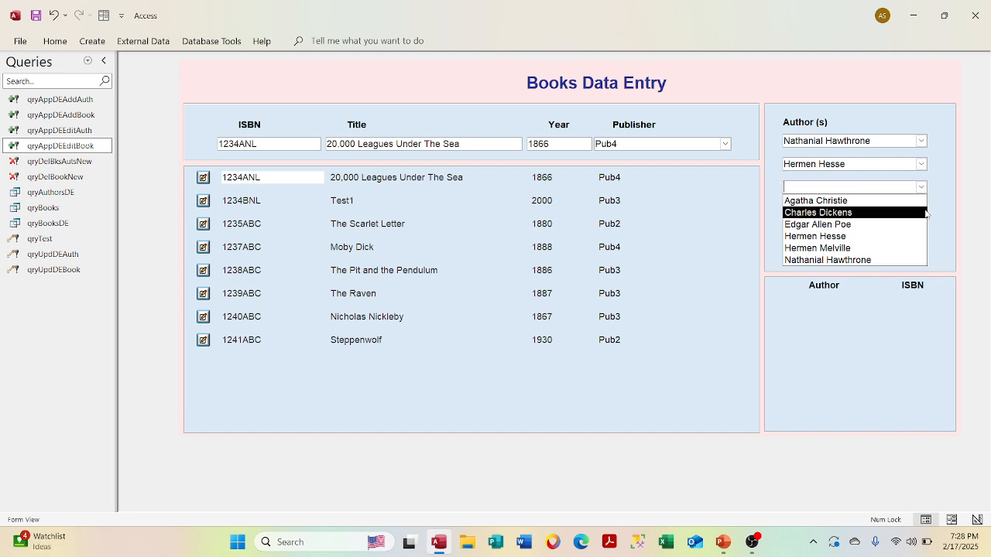
{"action": "key", "text": "Return"}
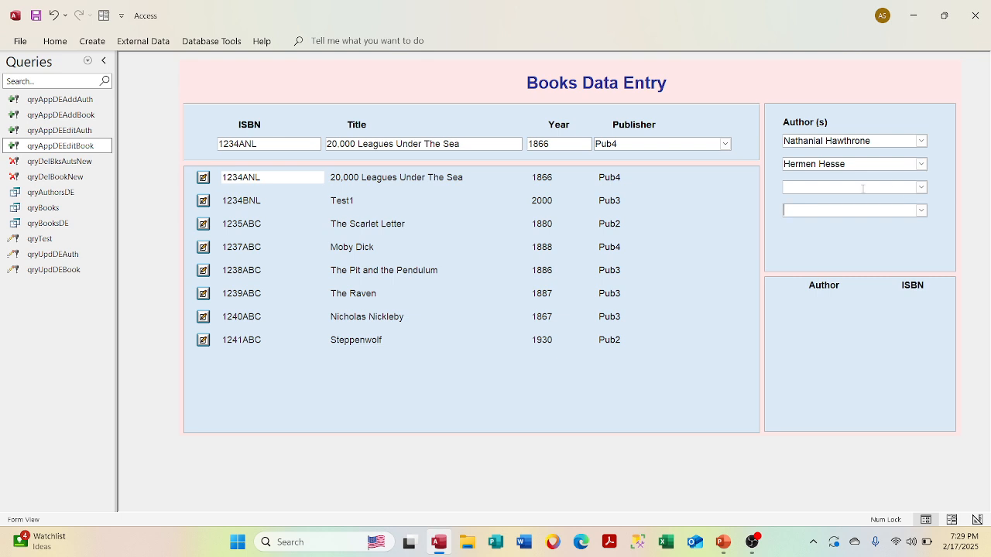
- Choose Hermen Melville as the book's third author and commit the row
{"action": "left_click", "coordinate": [829, 188]}
{"action": "left_click", "coordinate": [920, 188]}
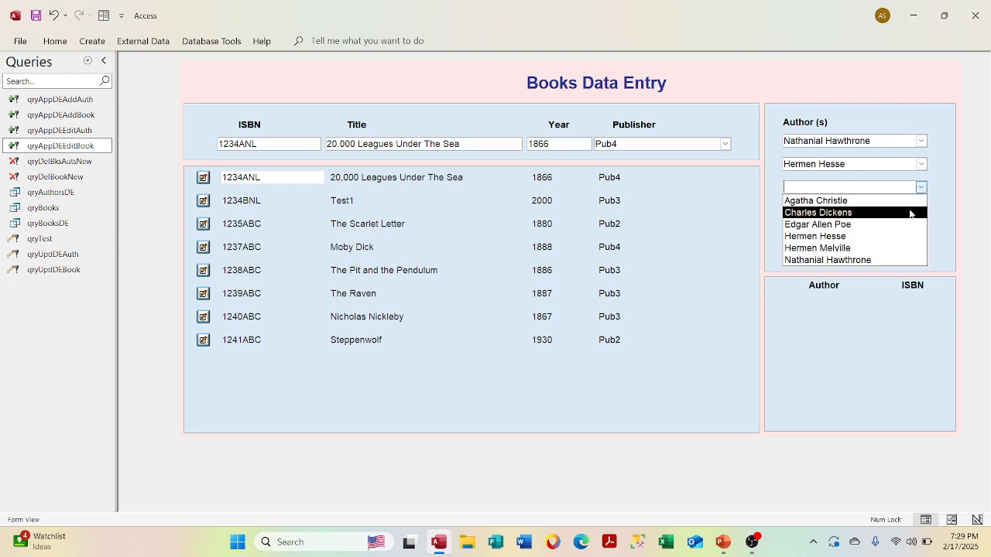
{"action": "left_click", "coordinate": [870, 249]}
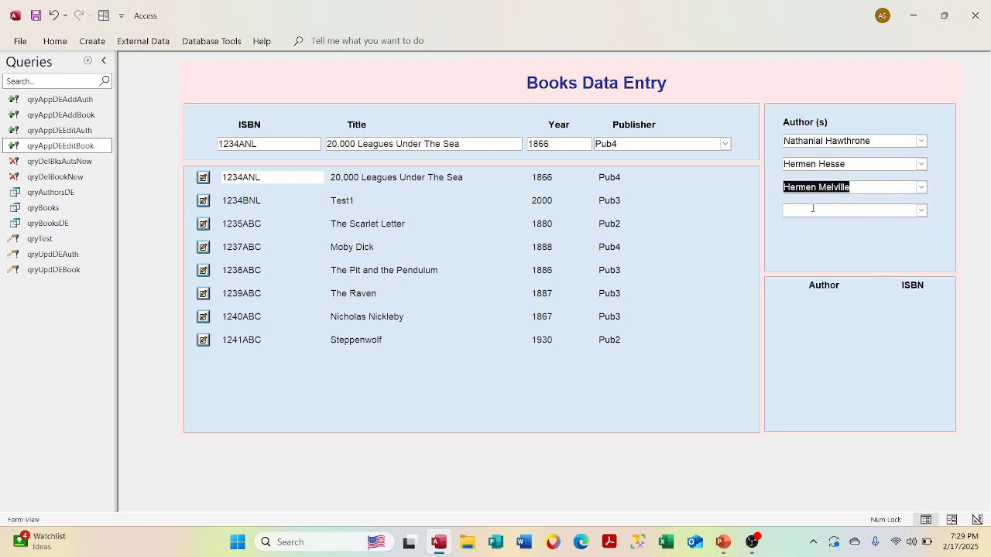
{"action": "left_click", "coordinate": [815, 212]}
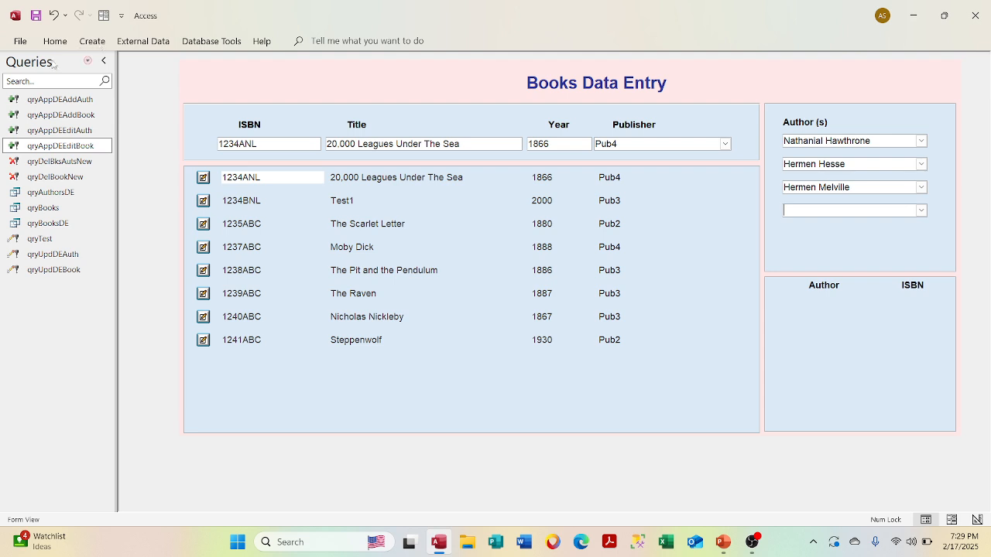
- Inspect the records in the tblBooksDETemp and tblBooksAuthorsDETemp tables, closing each one
{"action": "left_click", "coordinate": [87, 61]}
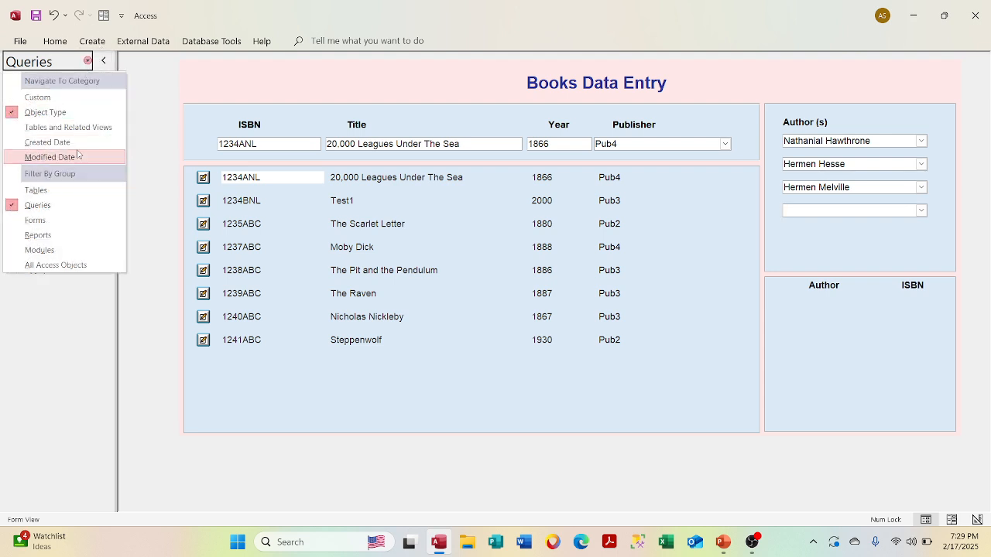
{"action": "left_click", "coordinate": [73, 191]}
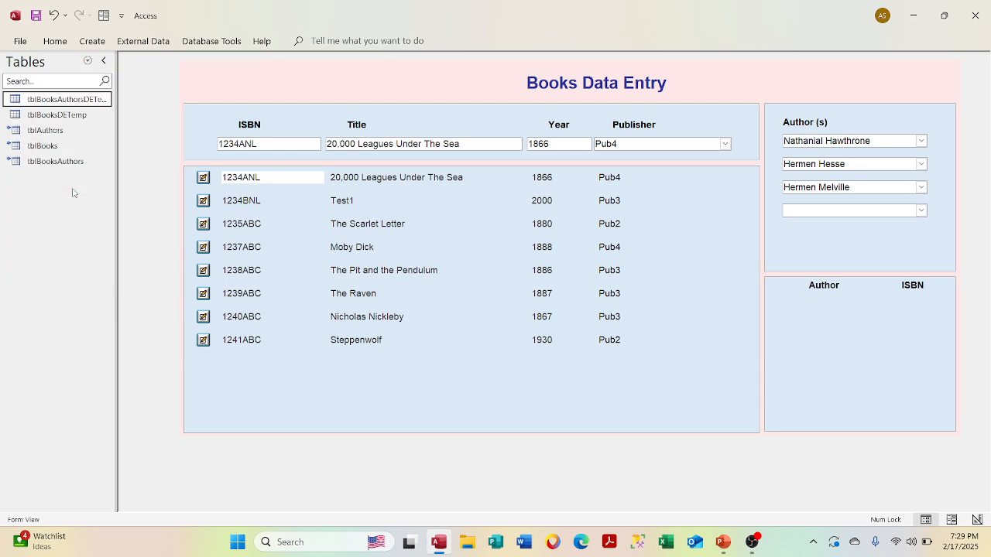
{"action": "double_click", "coordinate": [91, 116]}
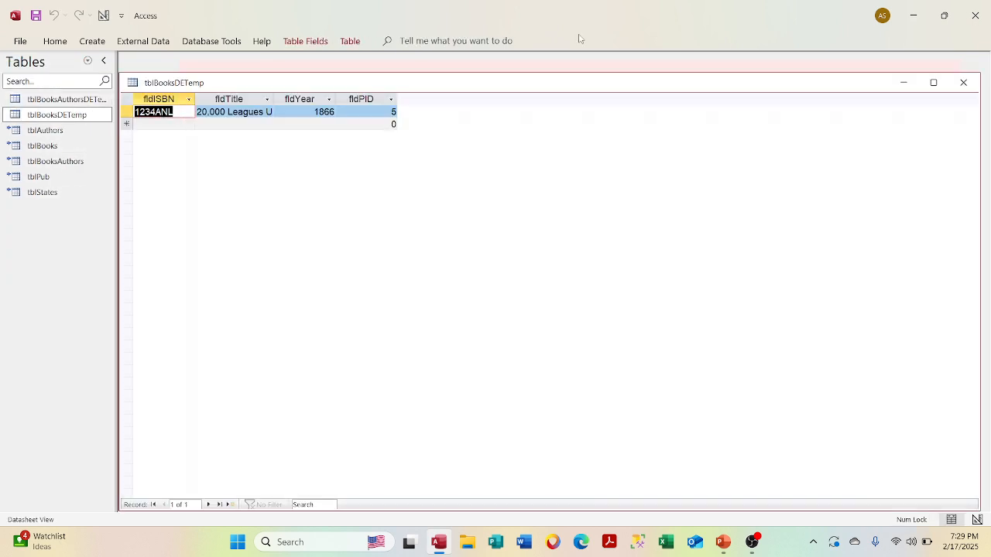
{"action": "left_click", "coordinate": [966, 85]}
{"action": "left_click", "coordinate": [36, 100]}
{"action": "double_click", "coordinate": [36, 106]}
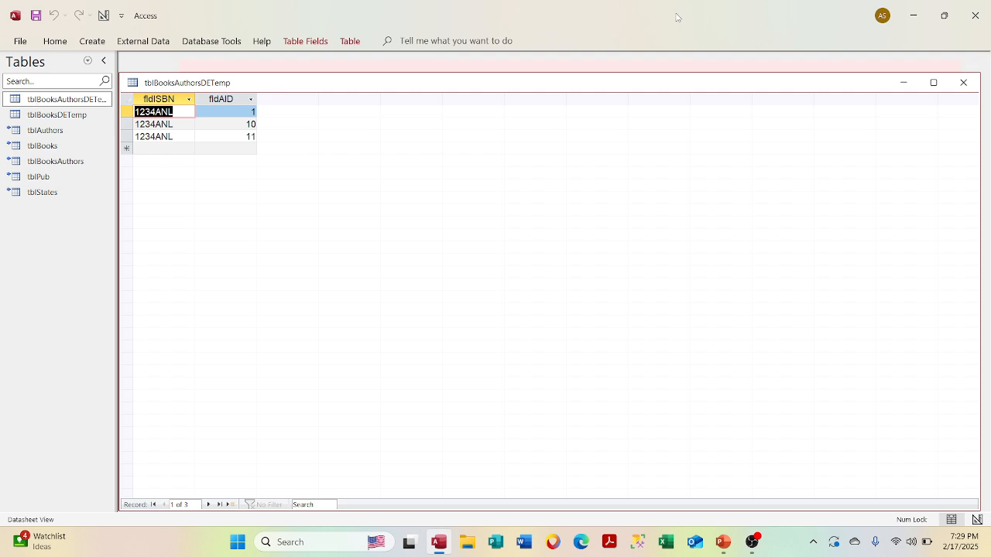
{"action": "left_click", "coordinate": [963, 82]}
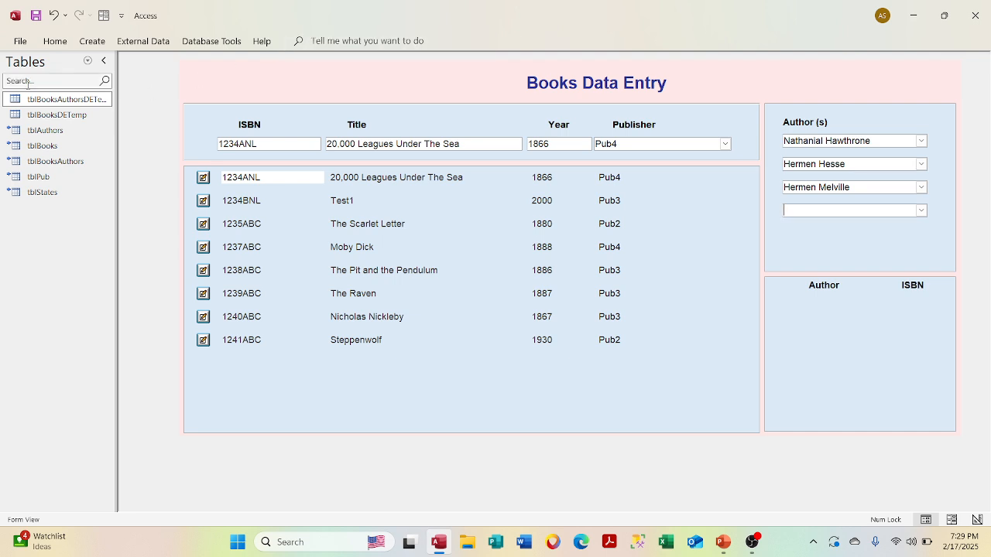
- Run the qryUpdDEBook update query and accept updating the book record
{"action": "left_click", "coordinate": [87, 60]}
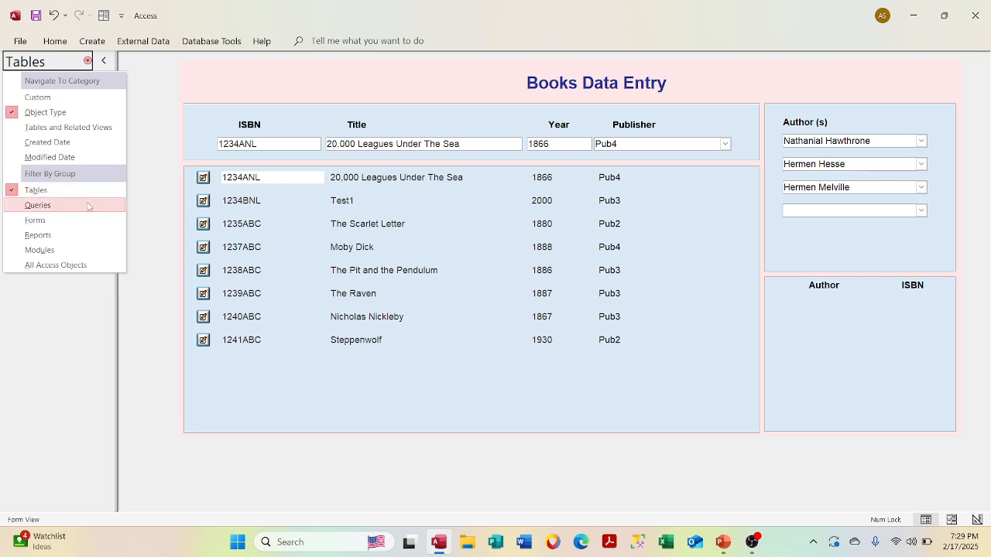
{"action": "left_click", "coordinate": [88, 207]}
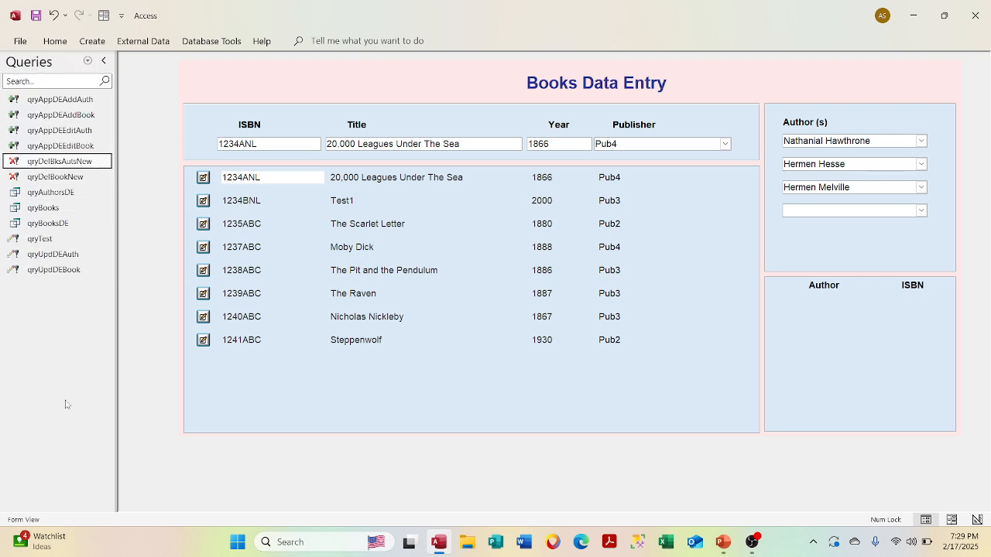
{"action": "double_click", "coordinate": [65, 274]}
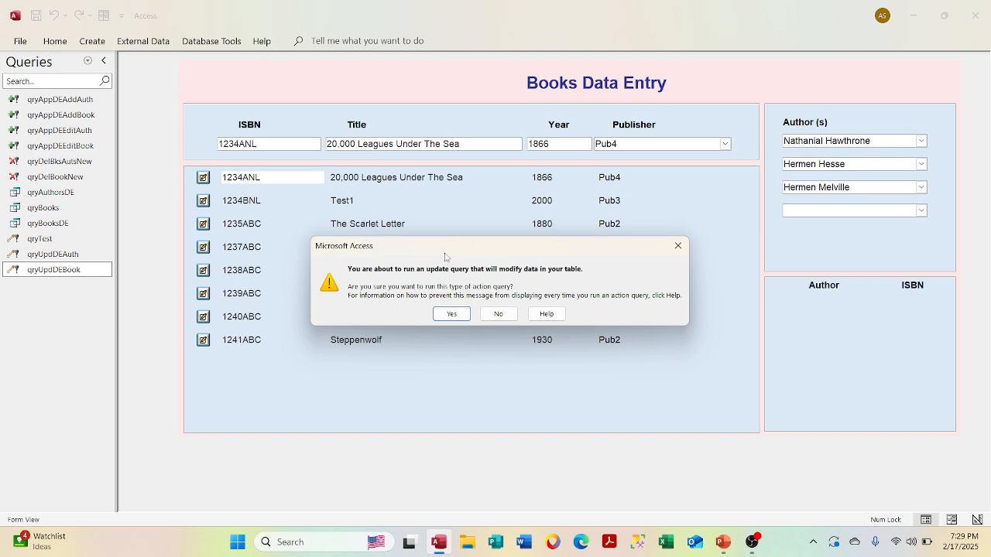
{"action": "left_click", "coordinate": [456, 317]}
{"action": "left_click", "coordinate": [464, 314]}
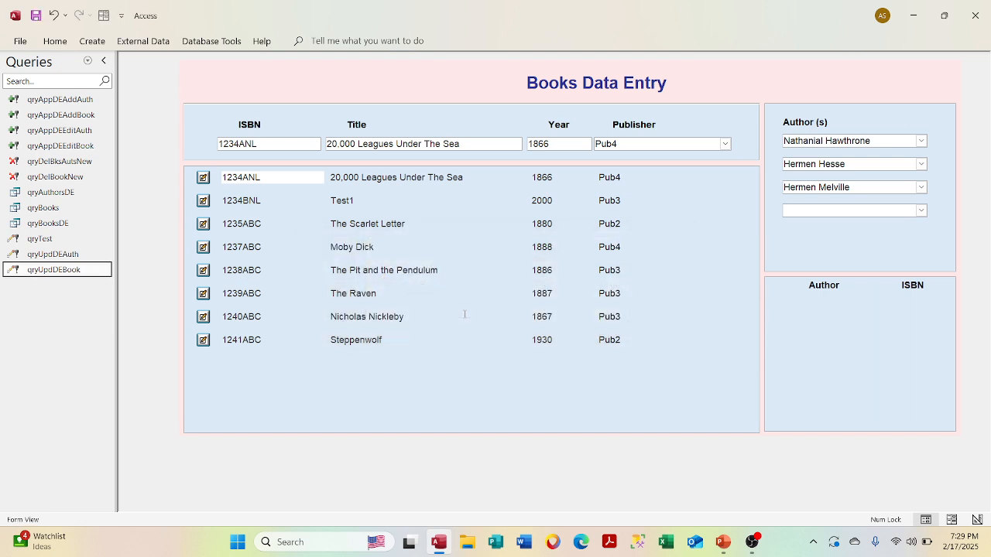
- Examine the design of the qryUpdDEBook query, including its update fields and ISBN criteria, and close it
{"action": "right_click", "coordinate": [83, 272]}
{"action": "left_click", "coordinate": [129, 301]}
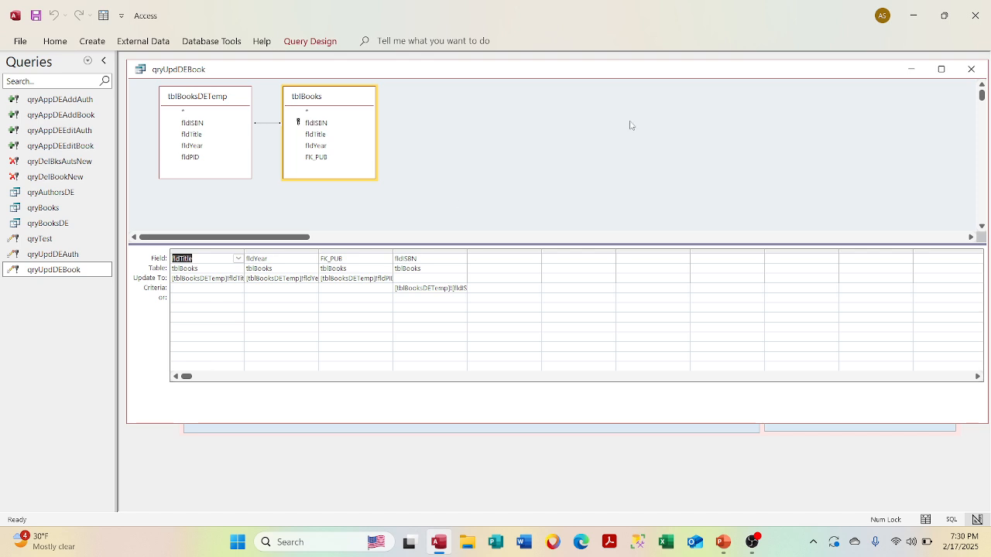
{"action": "left_click", "coordinate": [980, 70]}
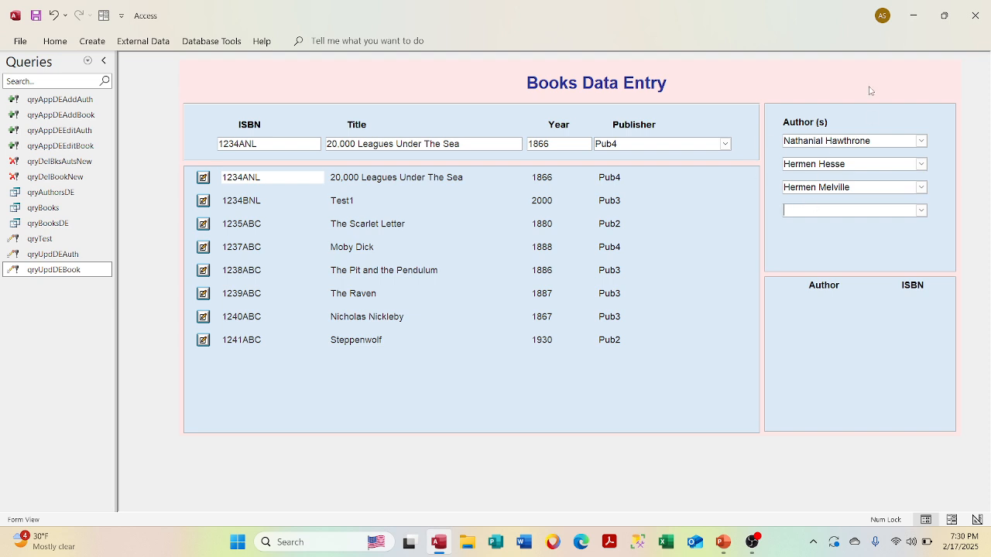
- Examine the qryUpdDEAuth query in its design and datasheet views, and close it
{"action": "right_click", "coordinate": [50, 262]}
{"action": "left_click", "coordinate": [89, 286]}
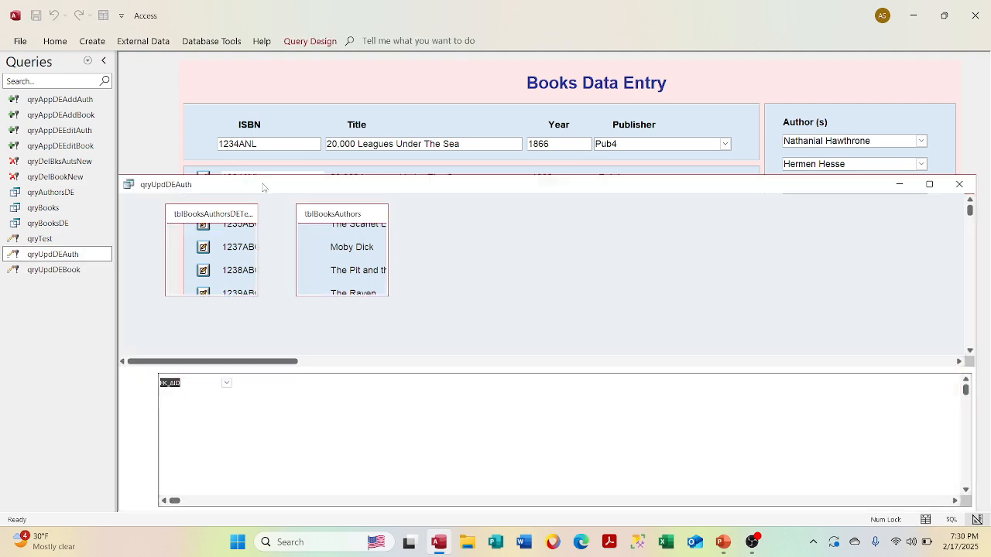
{"action": "left_click_drag", "start_coordinate": [391, 191], "coordinate": [458, 244]}
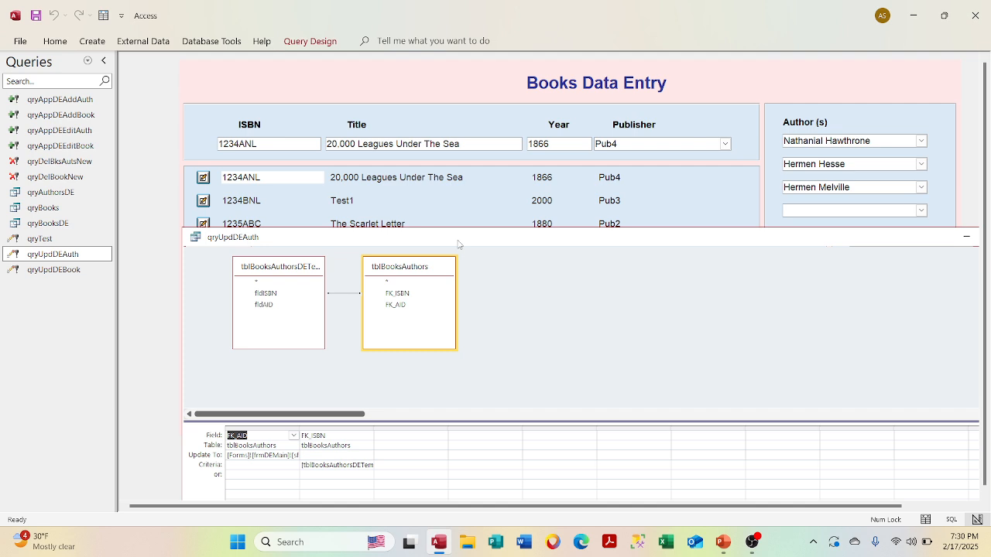
{"action": "right_click", "coordinate": [457, 244]}
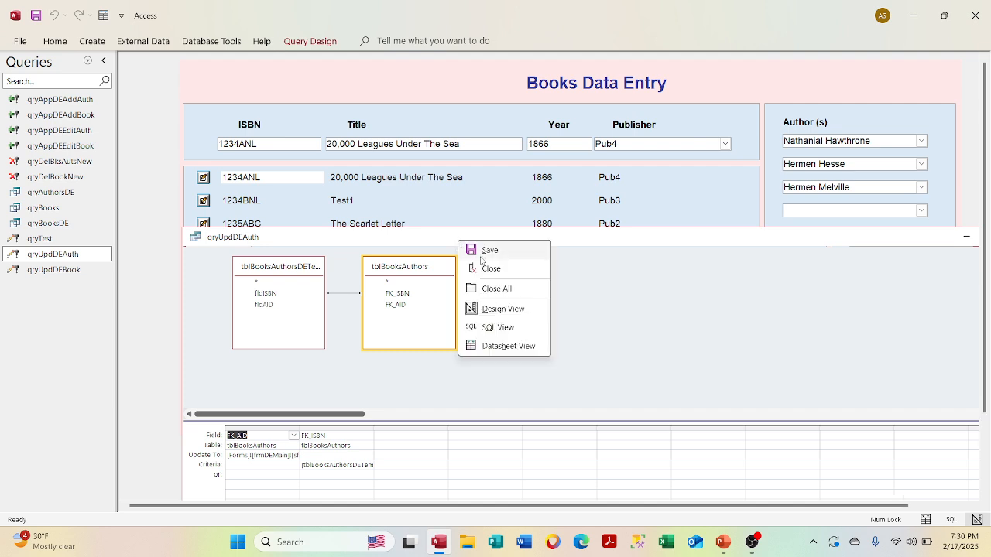
{"action": "left_click", "coordinate": [496, 346]}
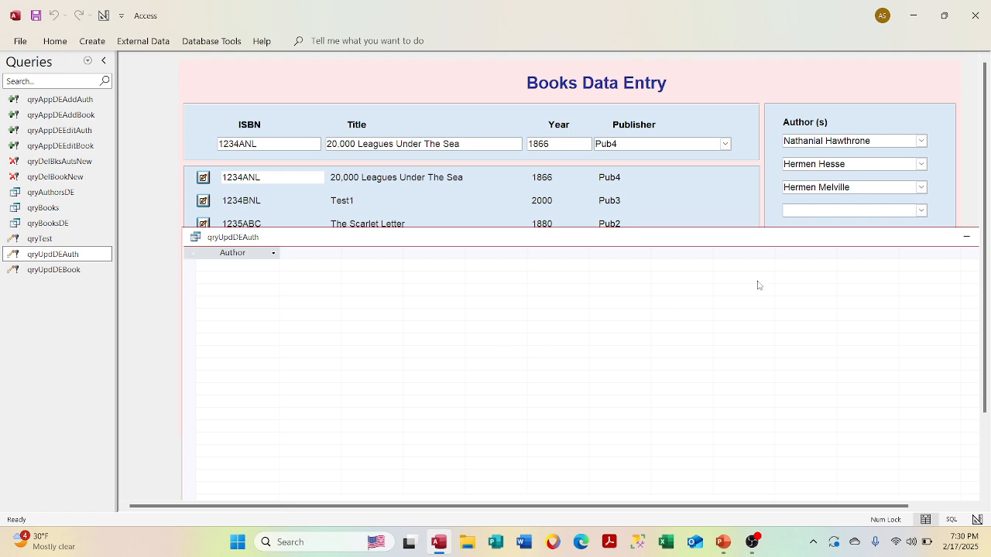
{"action": "right_click", "coordinate": [735, 251]}
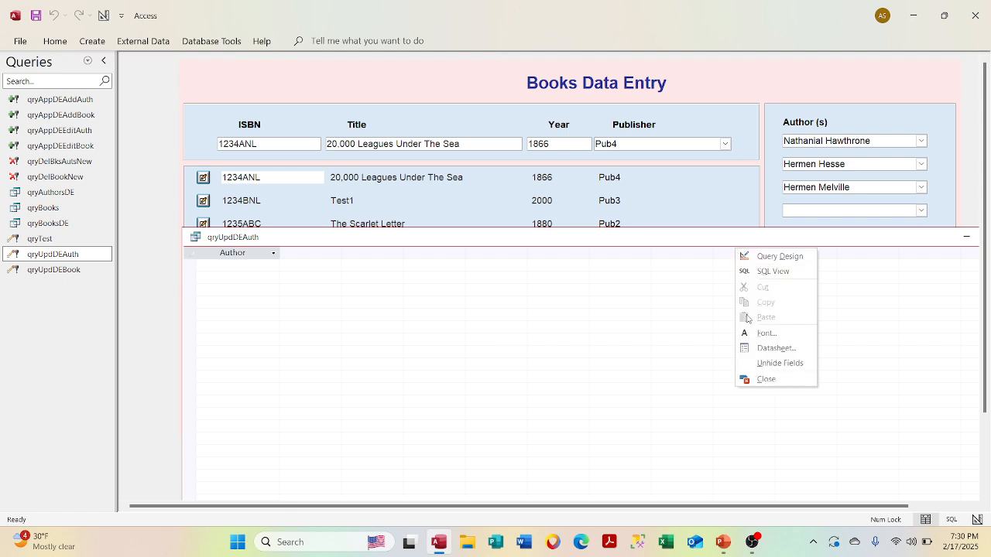
{"action": "left_click", "coordinate": [749, 379]}
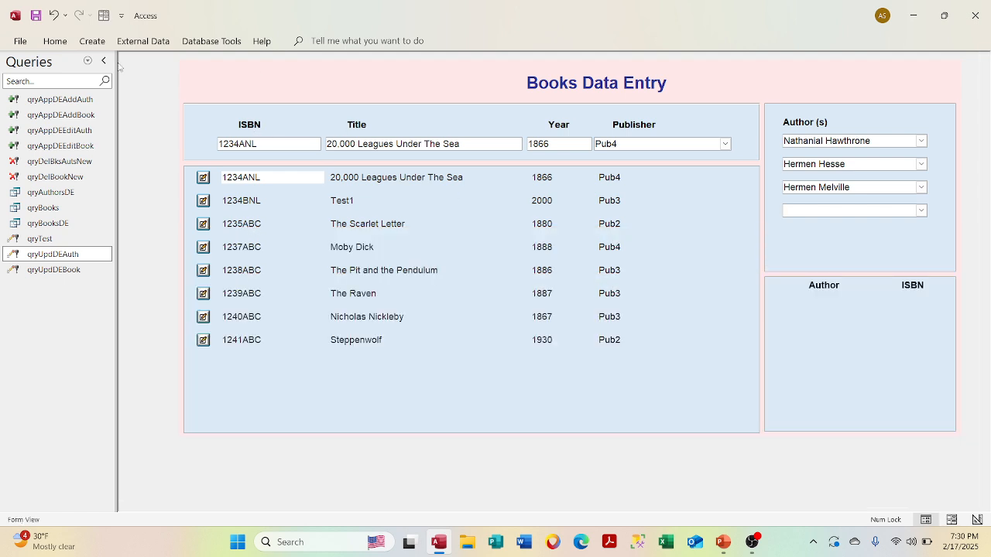
- Inspect the records in the tblBooksAuthorsDETemp table and close it
{"action": "left_click", "coordinate": [88, 61]}
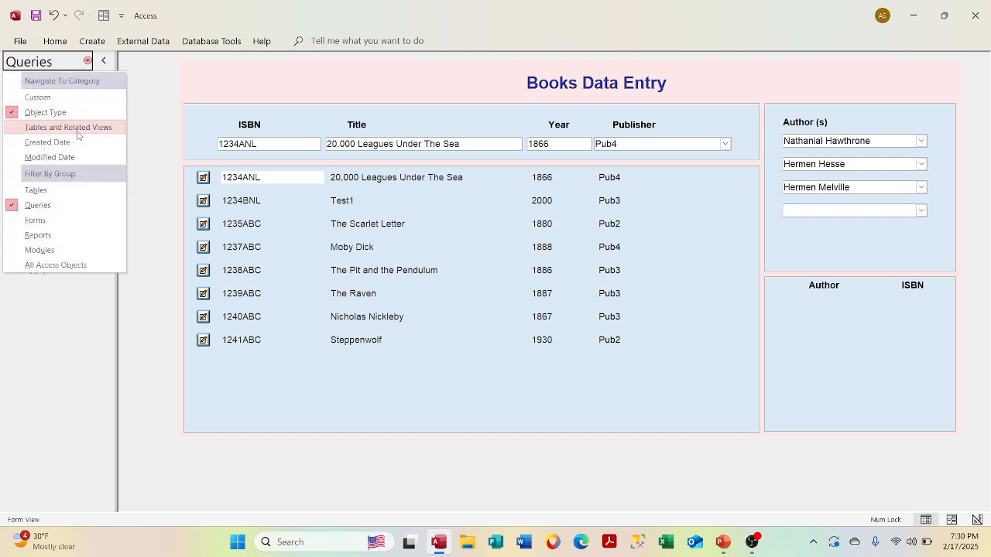
{"action": "left_click", "coordinate": [73, 191]}
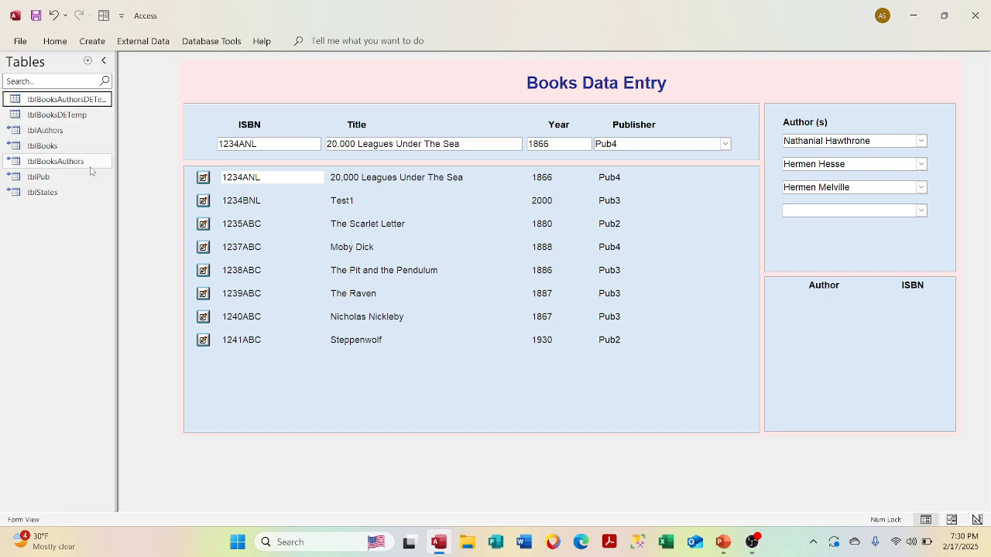
{"action": "double_click", "coordinate": [76, 101]}
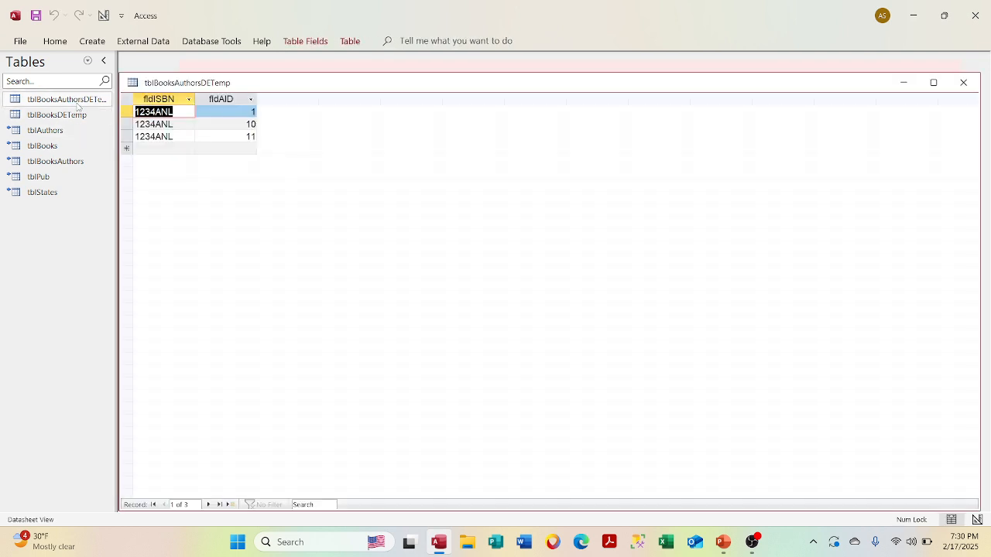
{"action": "left_click", "coordinate": [963, 83]}
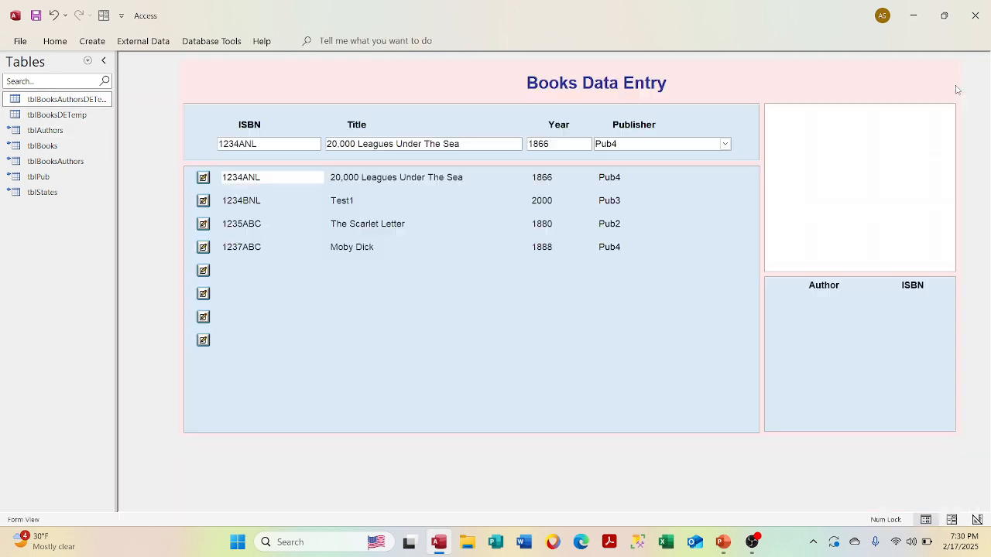
- Open the qryUpdDEAuth query's design and widen the FK_AID and FK_ISBN columns to fit their update and criteria expressions
{"action": "left_click", "coordinate": [88, 60]}
{"action": "left_click", "coordinate": [60, 210]}
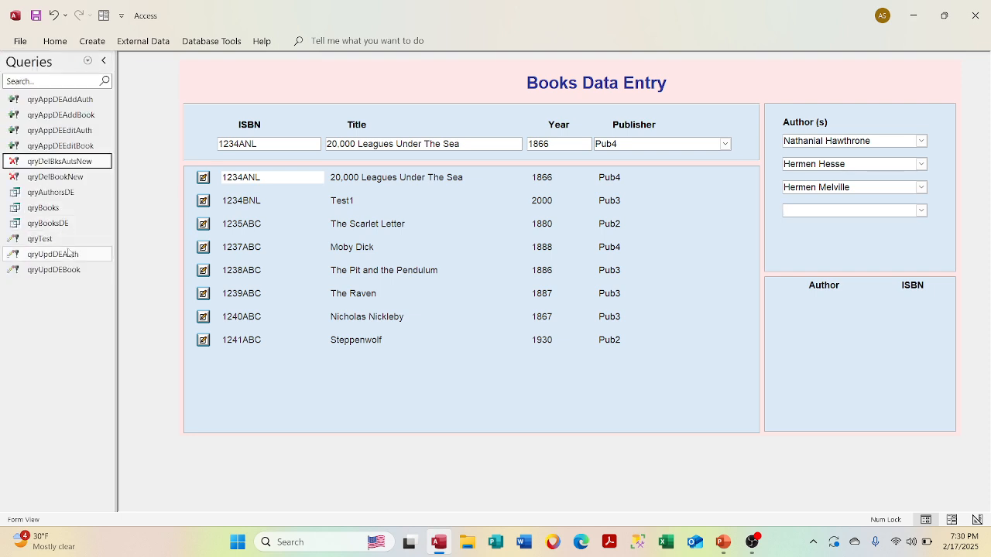
{"action": "right_click", "coordinate": [67, 261]}
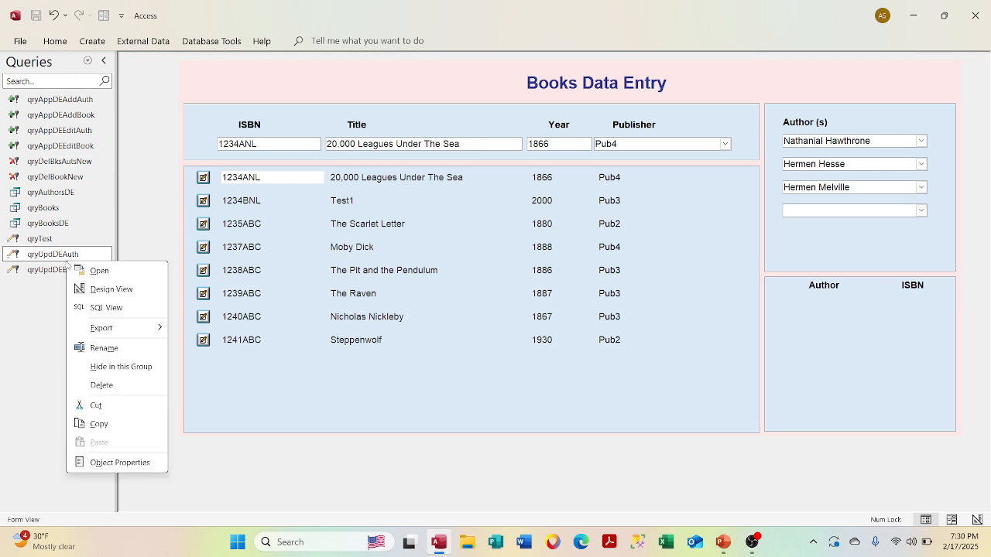
{"action": "left_click", "coordinate": [104, 287]}
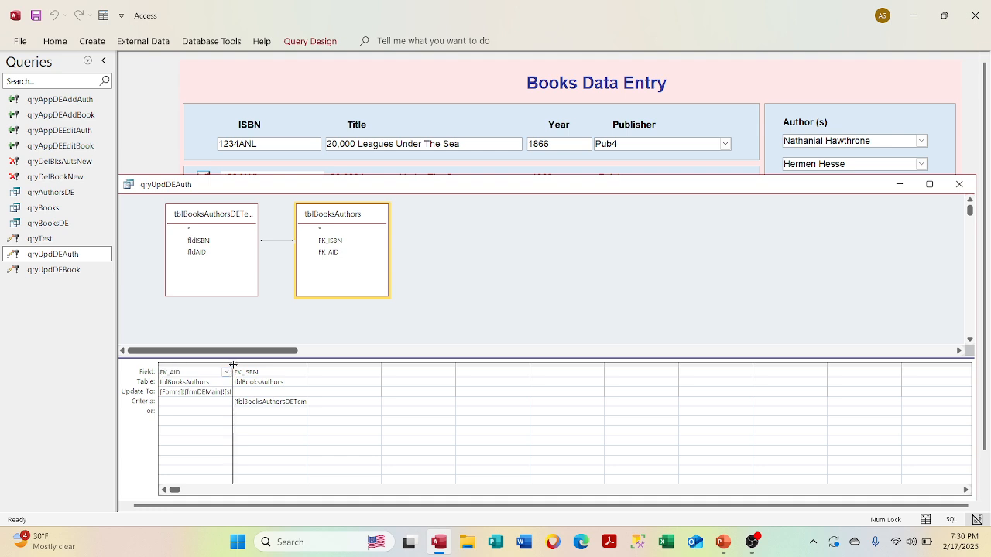
{"action": "double_click", "coordinate": [232, 364]}
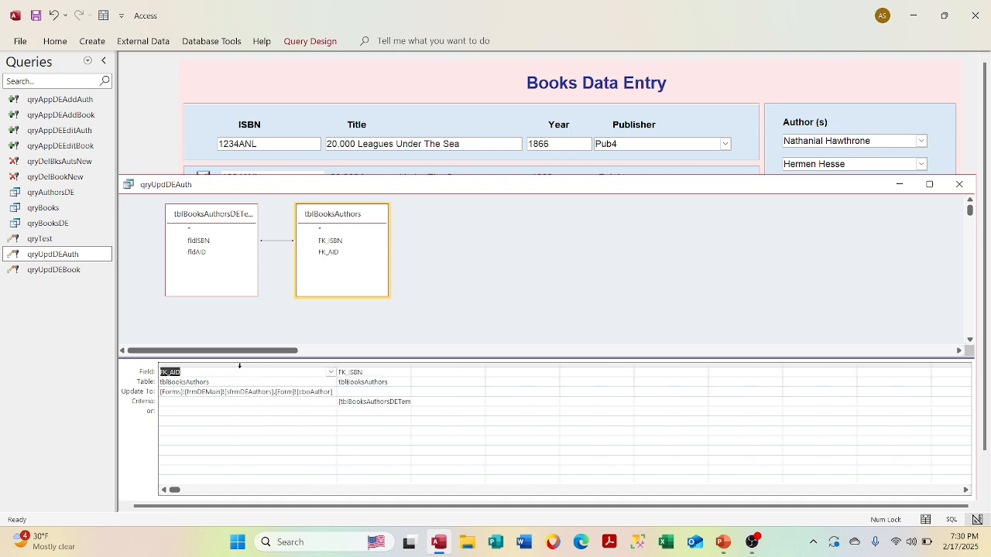
{"action": "double_click", "coordinate": [410, 364]}
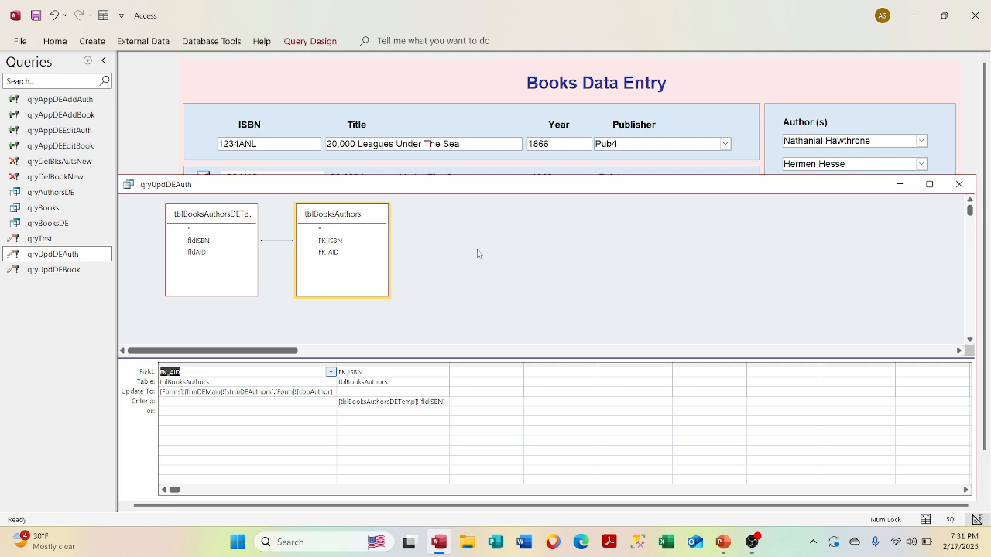
- Try the join that includes all records from tblBooksAuthorsDETemp, preview qryUpdDEAuth's datasheet, and return to its design
{"action": "double_click", "coordinate": [279, 241]}
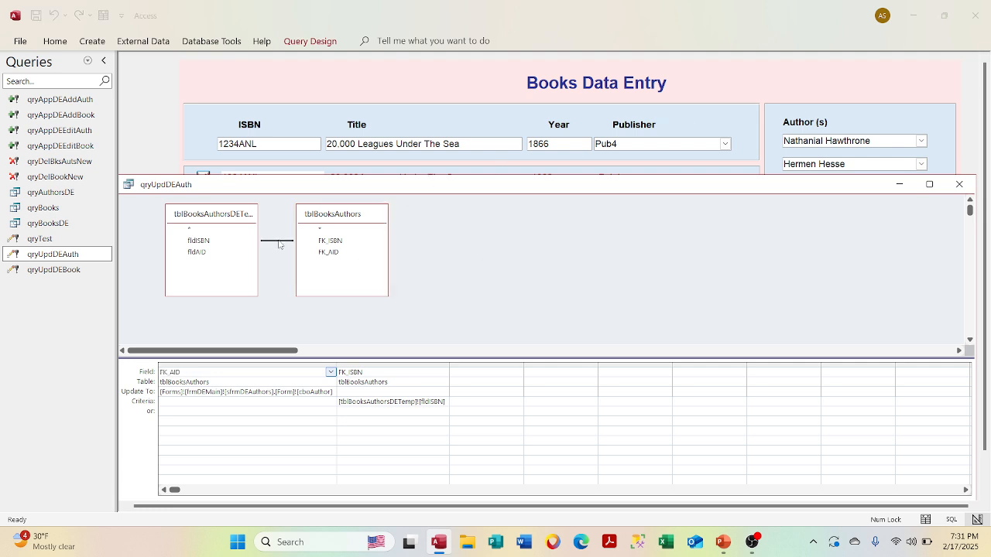
{"action": "left_click", "coordinate": [380, 216]}
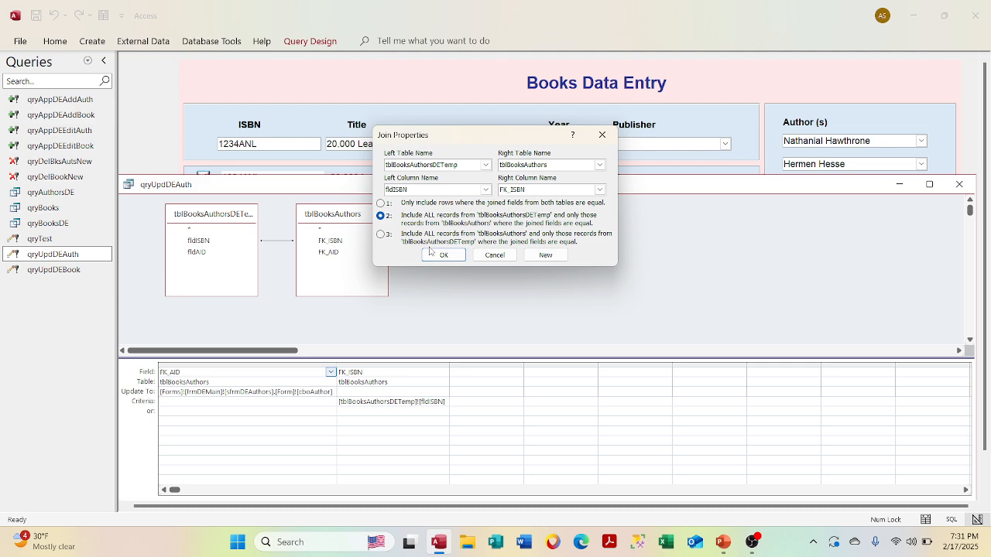
{"action": "left_click", "coordinate": [440, 254]}
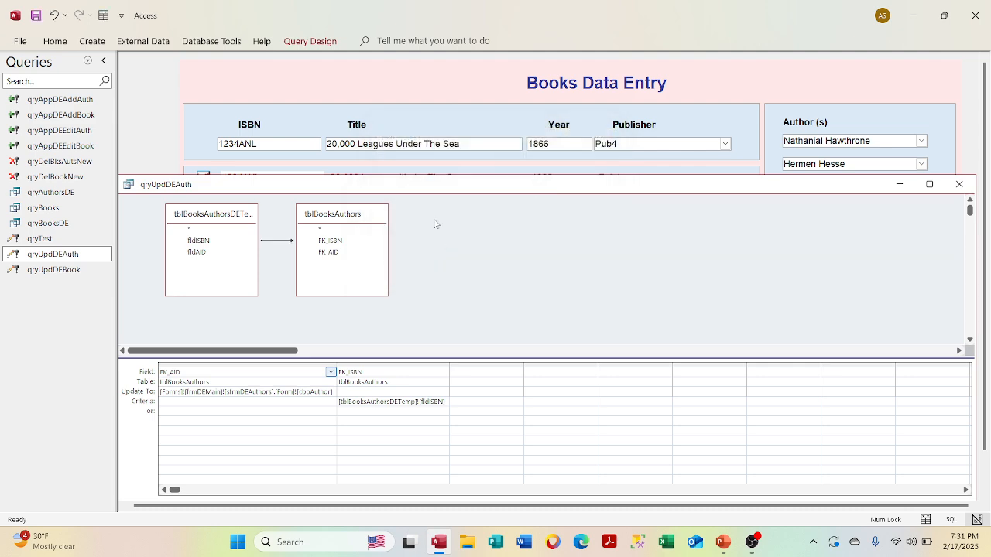
{"action": "right_click", "coordinate": [427, 193]}
{"action": "left_click", "coordinate": [459, 291]}
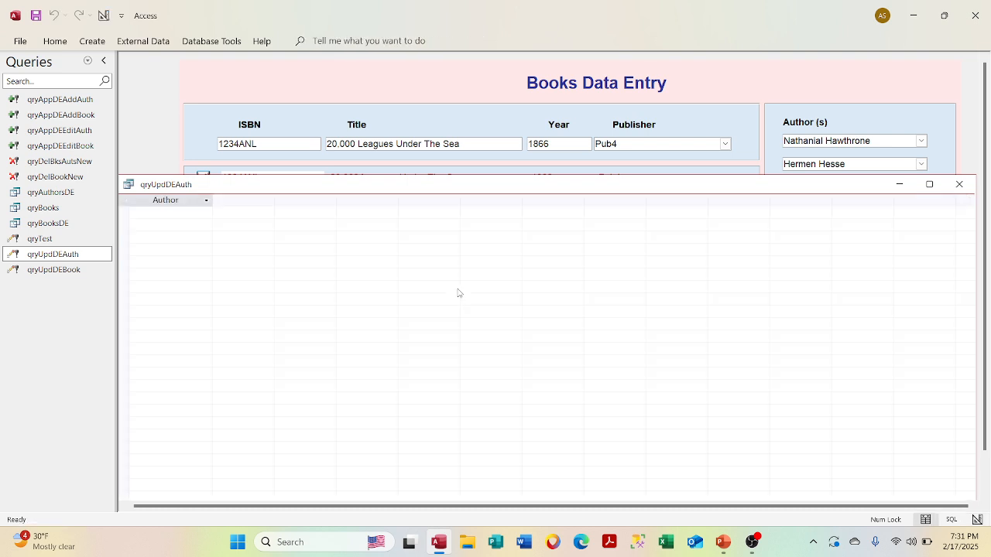
{"action": "right_click", "coordinate": [422, 190]}
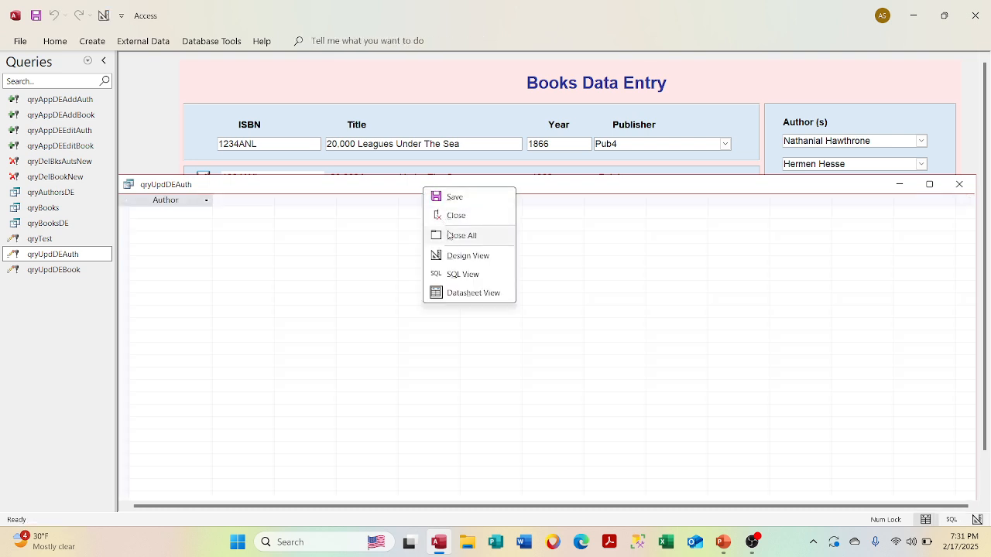
{"action": "left_click", "coordinate": [453, 255]}
- Try the join that includes all records from tblBooksAuthors, check the query's datasheet, and return to the design
{"action": "double_click", "coordinate": [276, 241]}
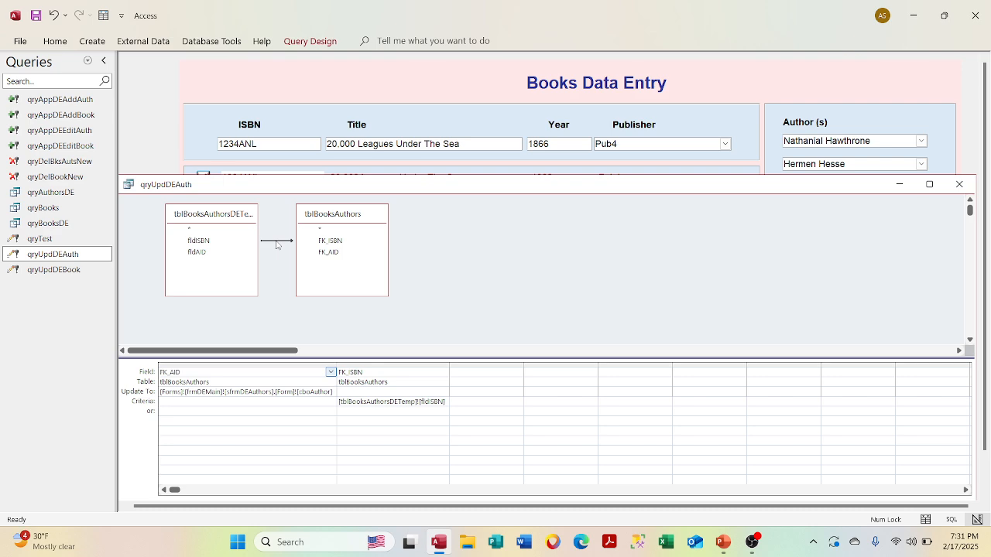
{"action": "left_click", "coordinate": [381, 234]}
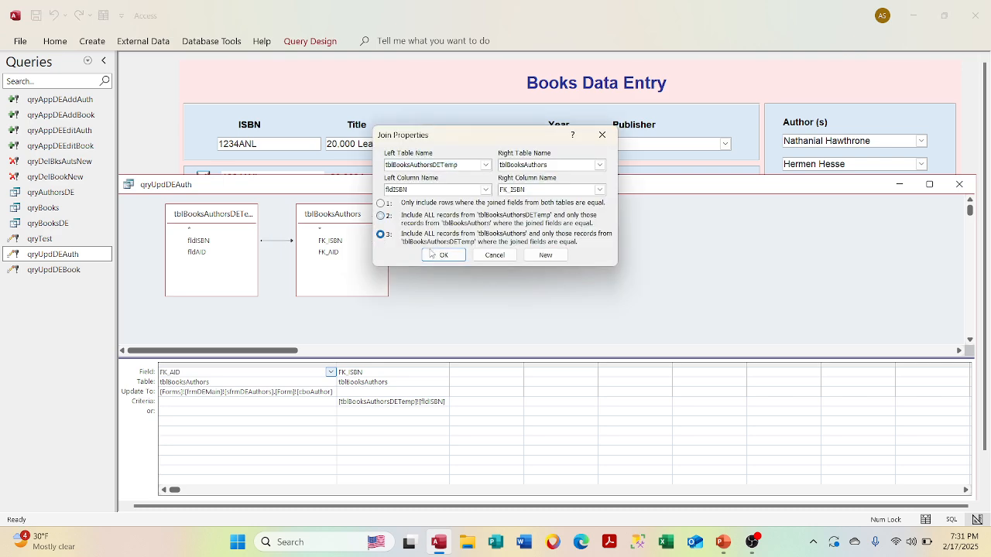
{"action": "left_click", "coordinate": [444, 256]}
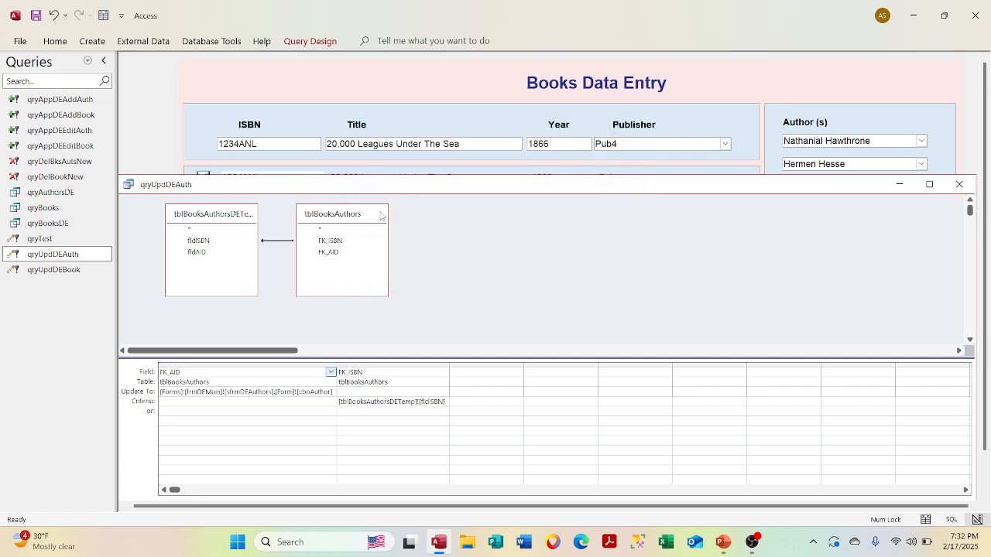
{"action": "right_click", "coordinate": [340, 189]}
{"action": "left_click", "coordinate": [370, 296]}
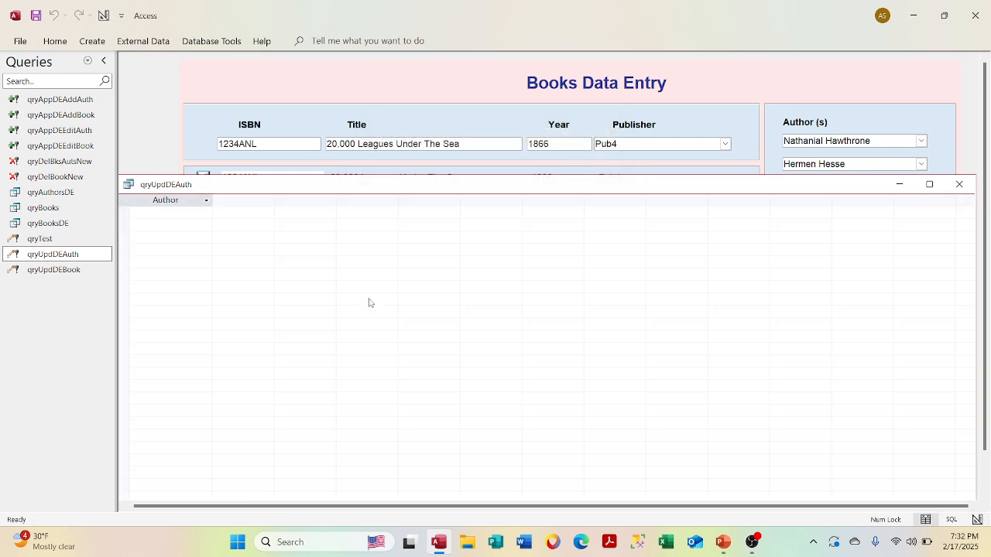
{"action": "right_click", "coordinate": [361, 188]}
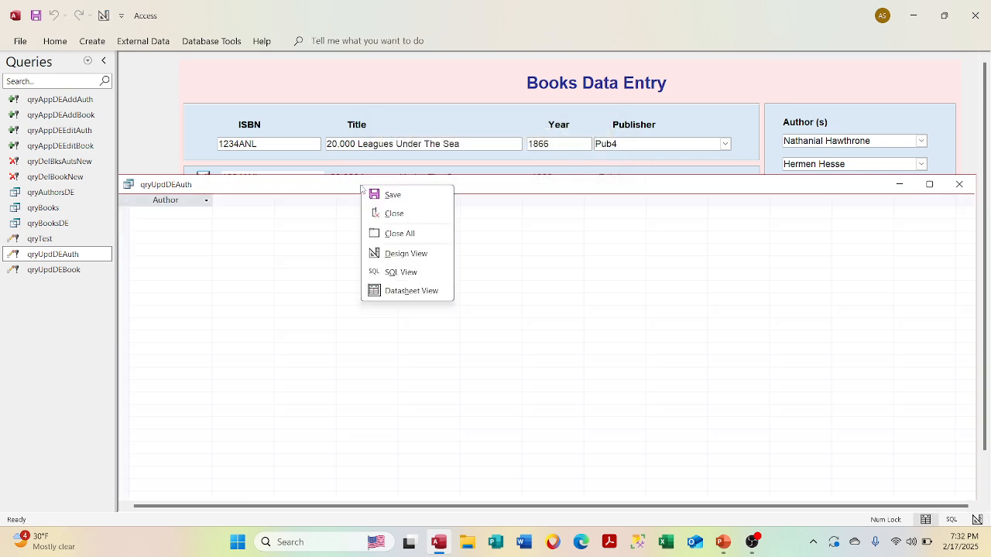
{"action": "left_click", "coordinate": [384, 253]}
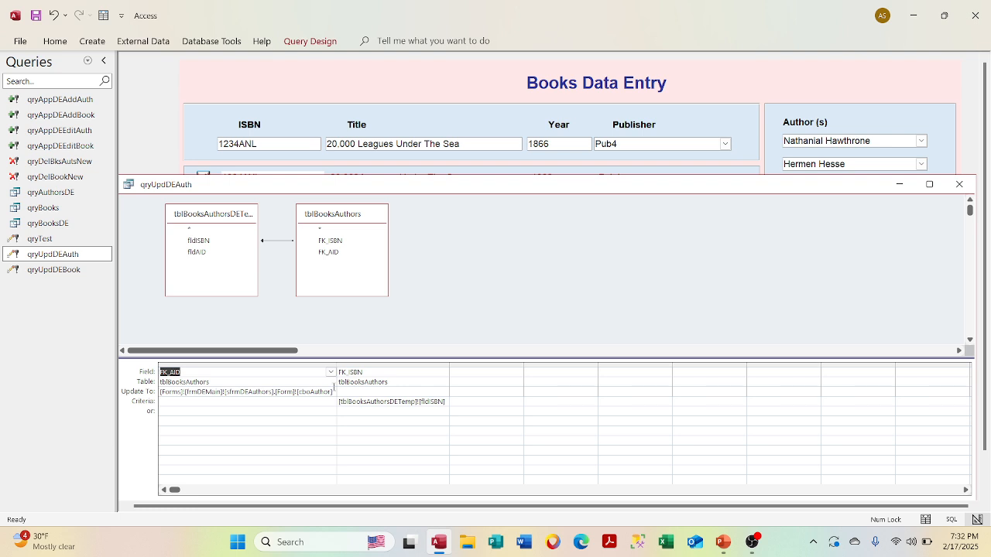
- Try to preview the query with FK_AID's update expression removed, and undo the removal
{"action": "left_click_drag", "start_coordinate": [334, 392], "coordinate": [191, 402]}
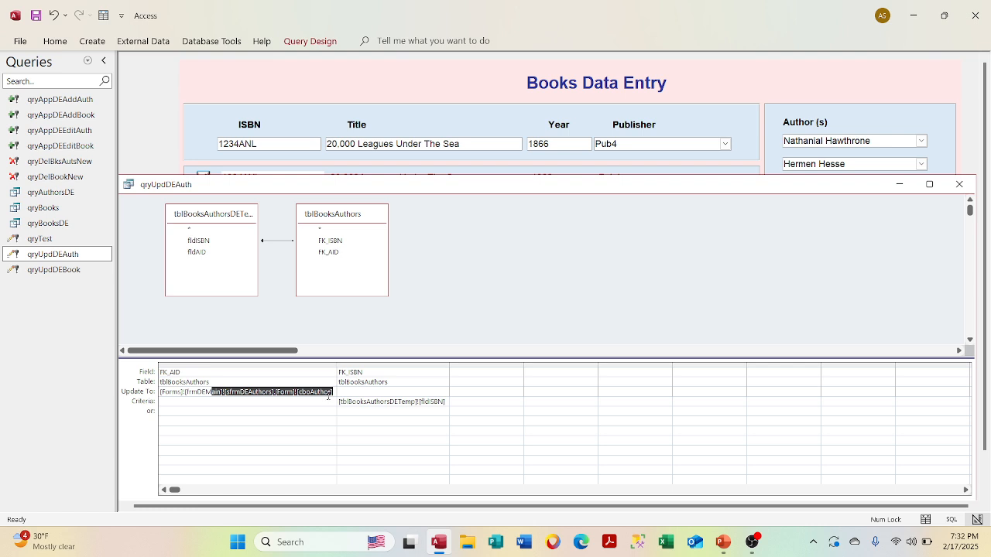
{"action": "left_click_drag", "start_coordinate": [333, 392], "coordinate": [128, 394]}
{"action": "key", "text": "Delete"}
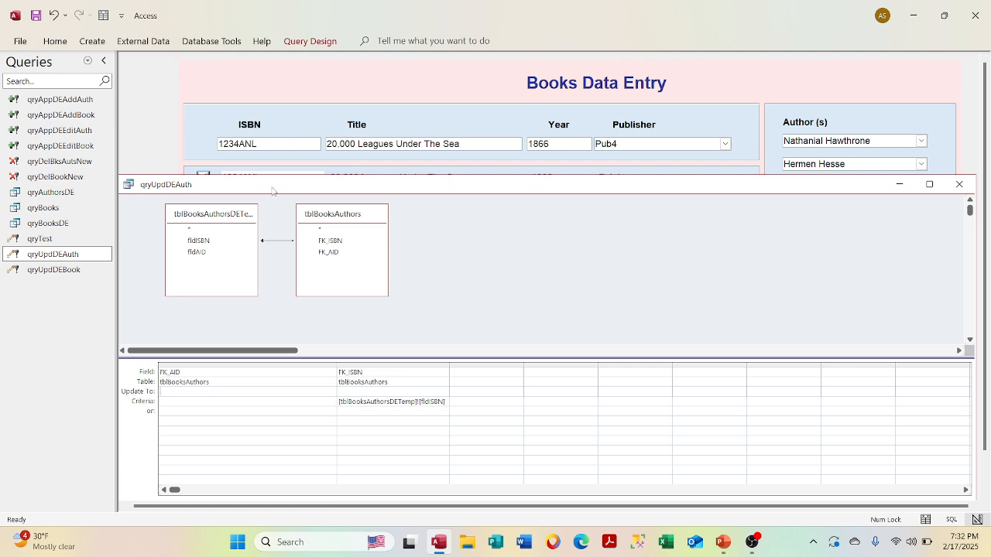
{"action": "right_click", "coordinate": [271, 191]}
{"action": "left_click", "coordinate": [306, 293]}
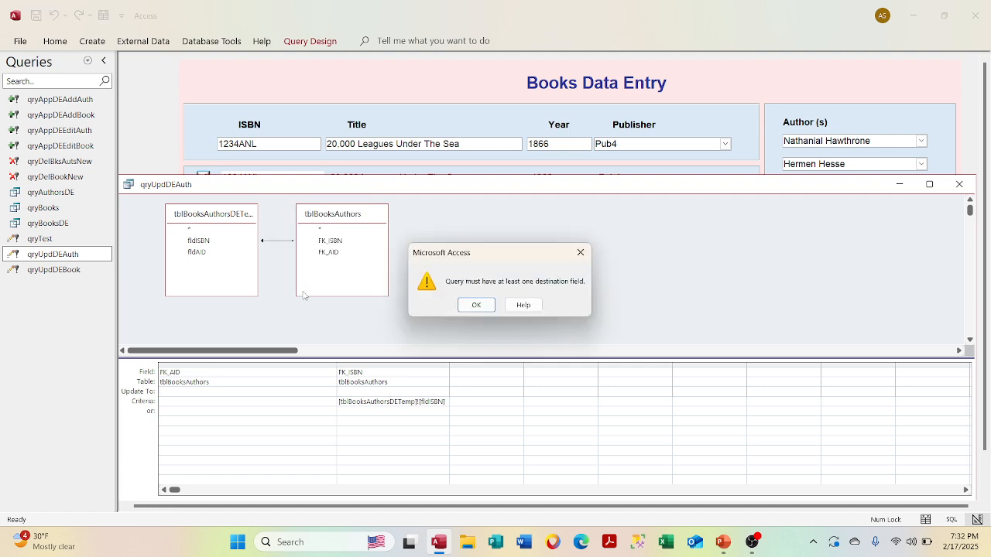
{"action": "left_click", "coordinate": [476, 304]}
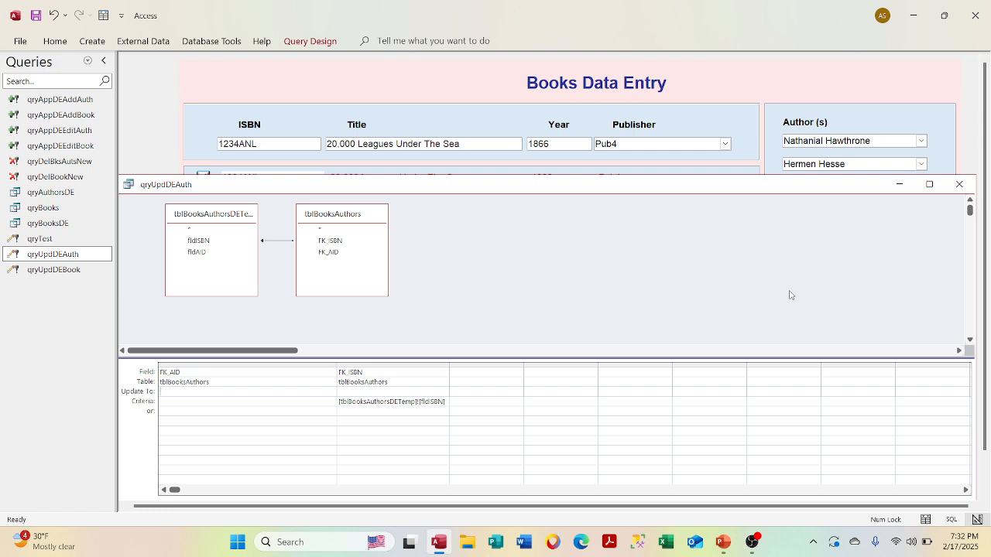
{"action": "key", "text": "ctrl+z"}
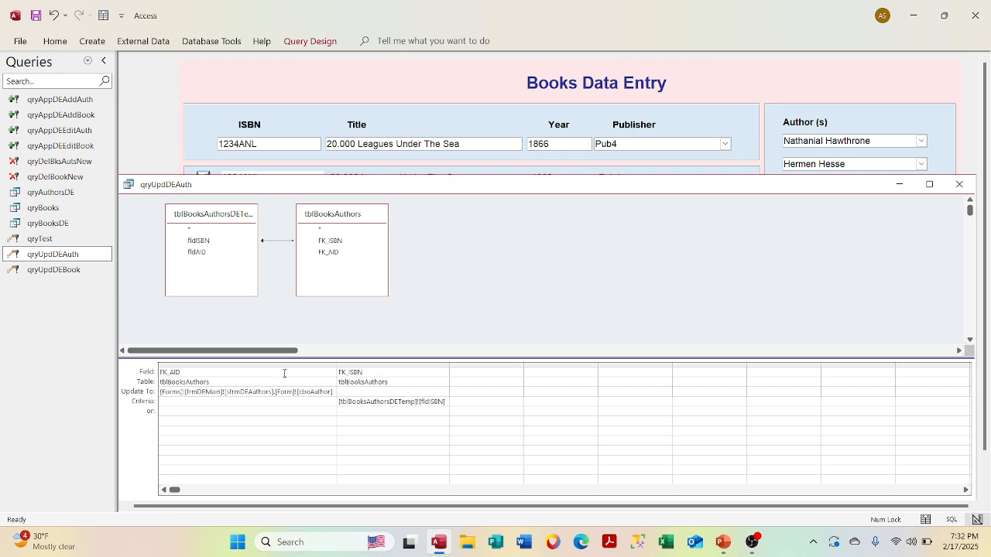
- Delete the FK_ISBN criterion from qryUpdDEAuth, preview the datasheet, and return to the design
{"action": "left_click", "coordinate": [334, 405]}
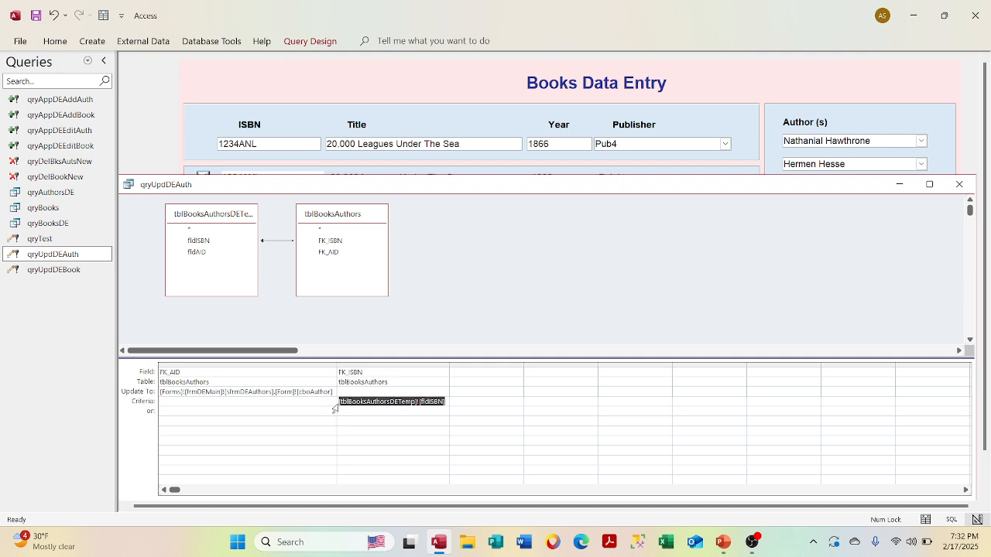
{"action": "key", "text": "Delete"}
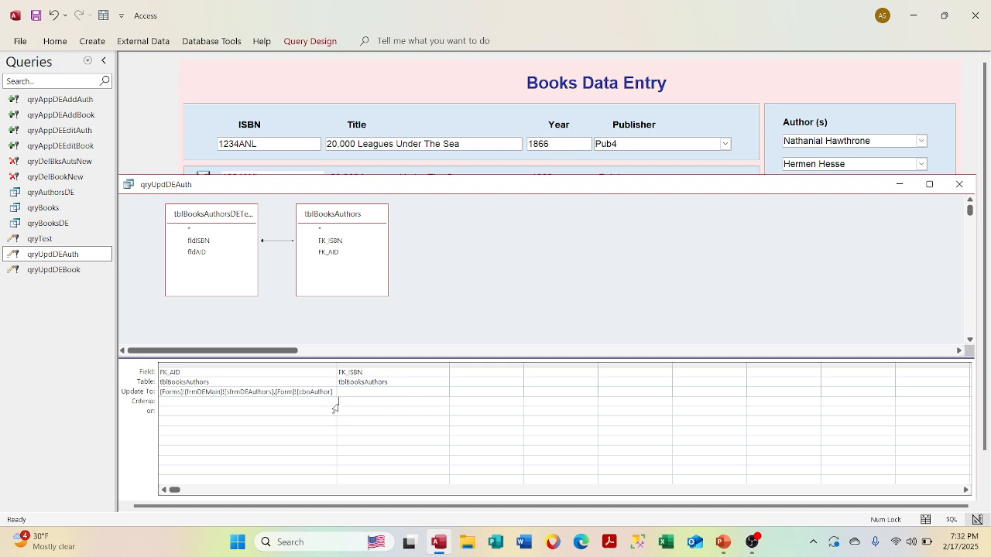
{"action": "right_click", "coordinate": [357, 193]}
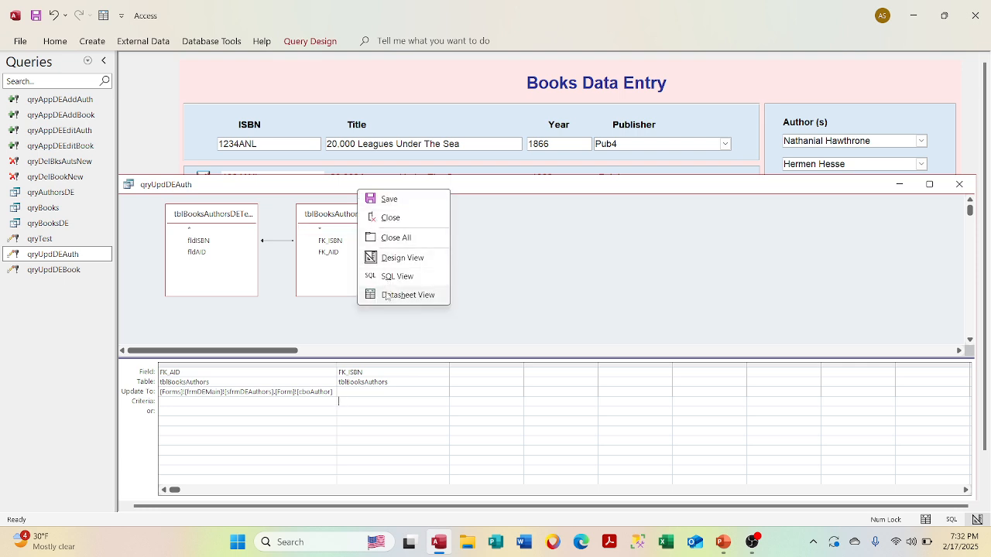
{"action": "left_click", "coordinate": [387, 294]}
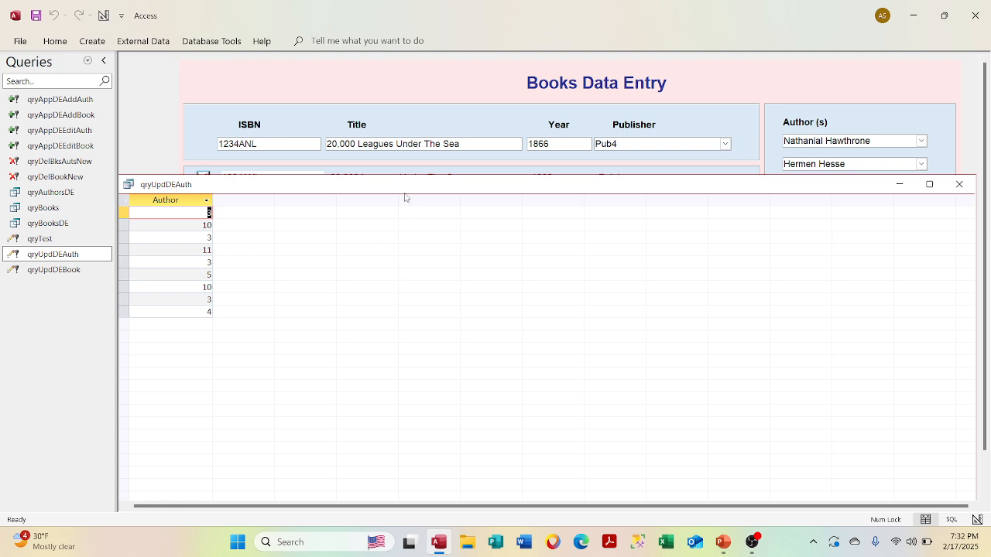
{"action": "left_click_drag", "start_coordinate": [405, 192], "coordinate": [409, 204]}
{"action": "left_click", "coordinate": [437, 270]}
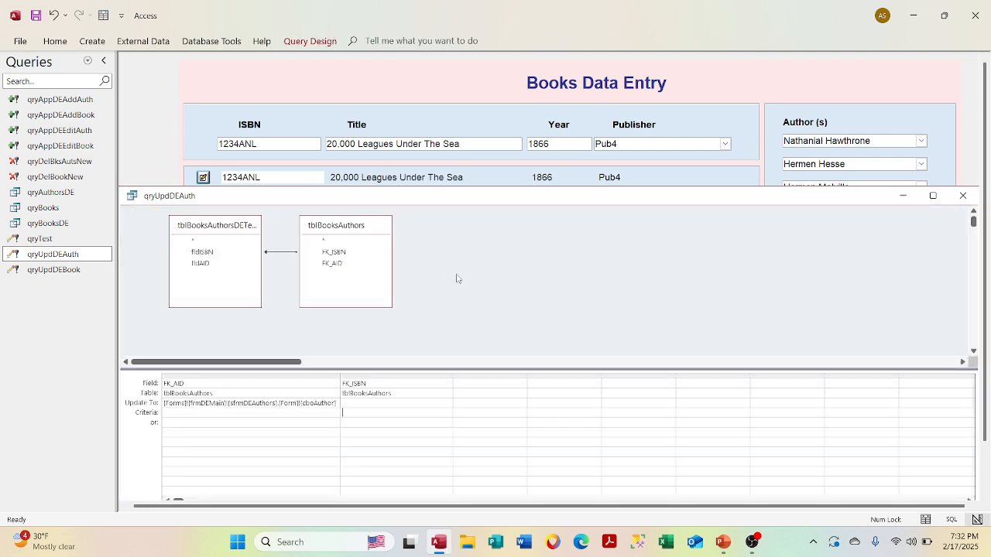
- Add a second FK_AID column from tblBooksAuthors to the query grid and delete it again
{"action": "double_click", "coordinate": [335, 270]}
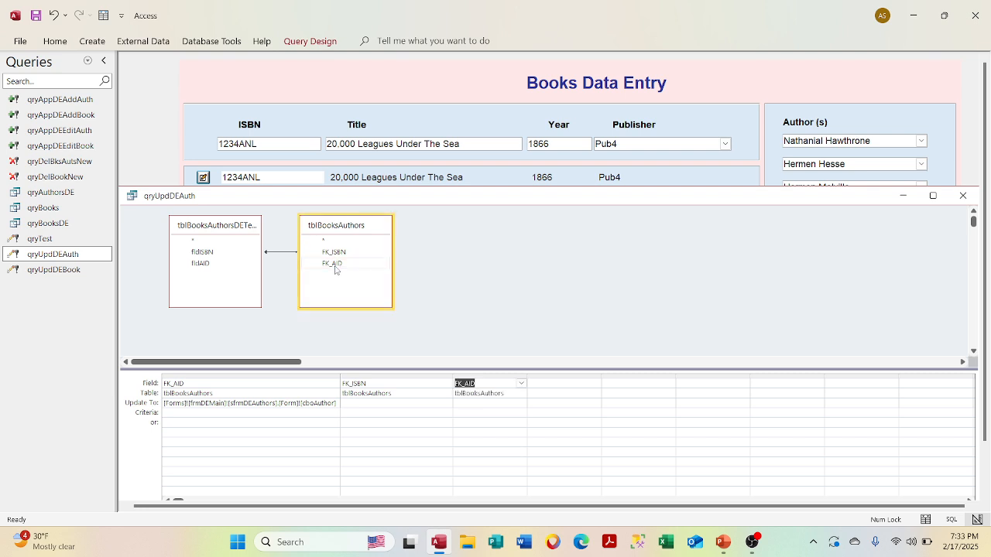
{"action": "left_click", "coordinate": [480, 377]}
{"action": "key", "text": "Delete"}
- Change the join to include all records from tblBooksAuthorsDETemp and only matching tblBooksAuthors records, and preview the query's datasheet
{"action": "left_click", "coordinate": [281, 258]}
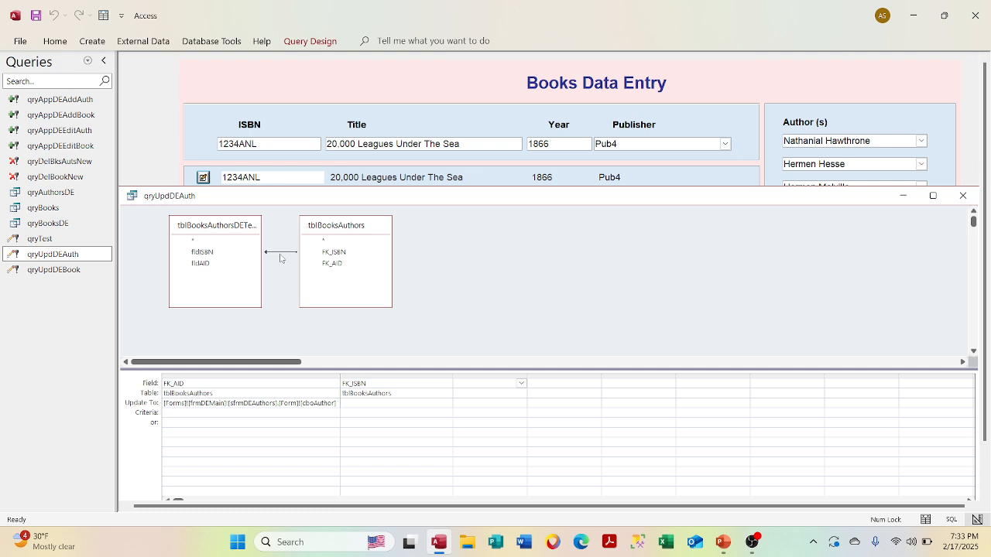
{"action": "double_click", "coordinate": [280, 253]}
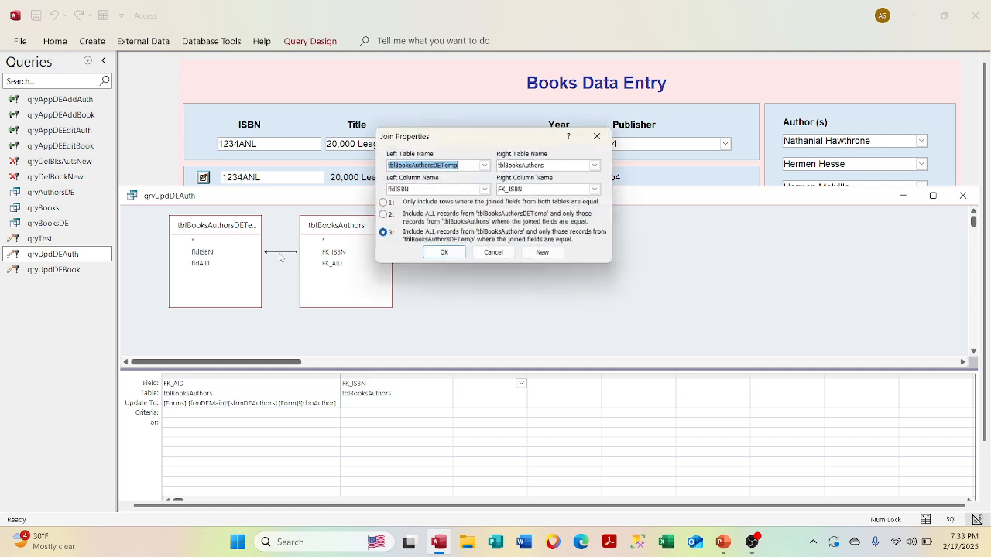
{"action": "left_click", "coordinate": [380, 216]}
{"action": "left_click", "coordinate": [442, 254]}
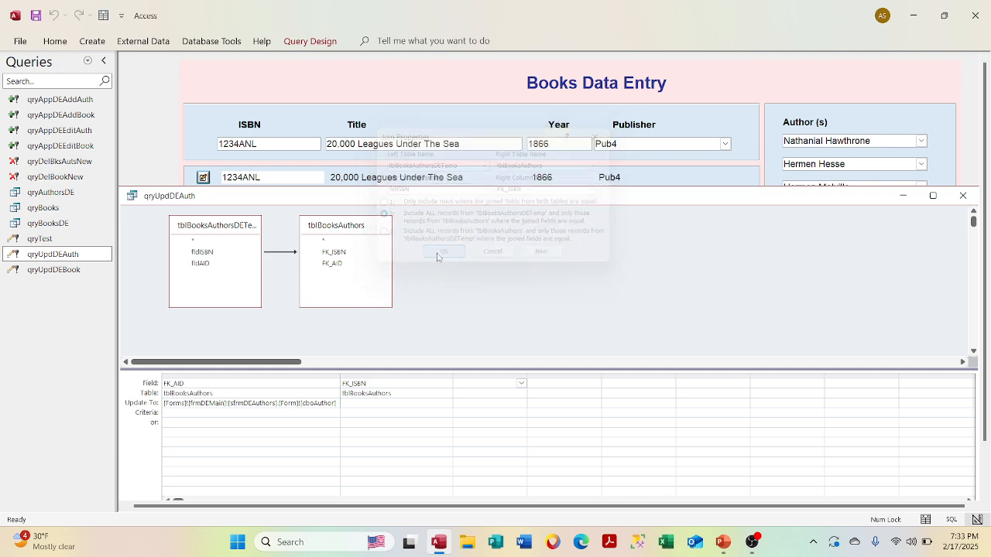
{"action": "right_click", "coordinate": [428, 198]}
{"action": "left_click", "coordinate": [462, 303]}
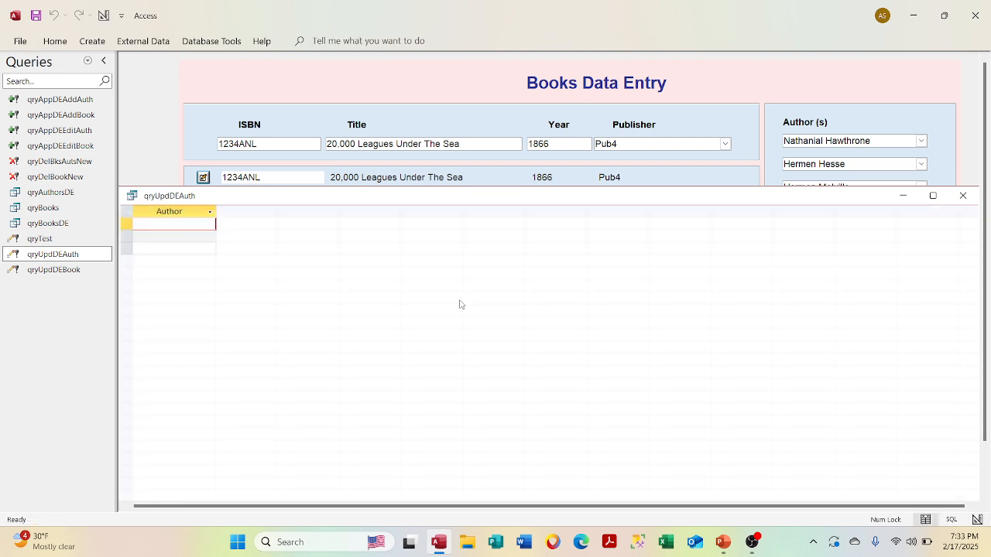
- Change the qryUpdDEAuth join to include only rows where both tables' joined fields are equal, and preview the datasheet
{"action": "right_click", "coordinate": [407, 200]}
{"action": "left_click", "coordinate": [430, 269]}
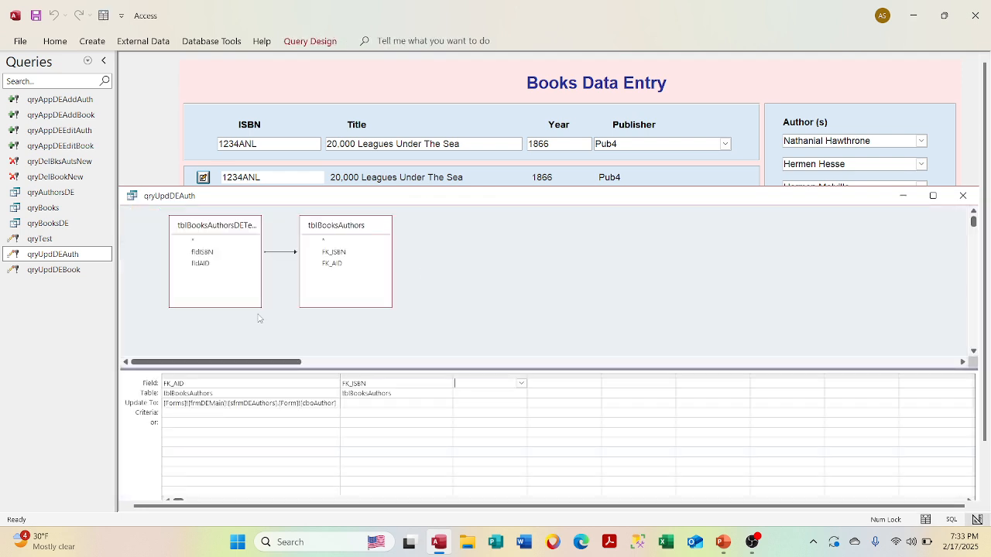
{"action": "double_click", "coordinate": [280, 252]}
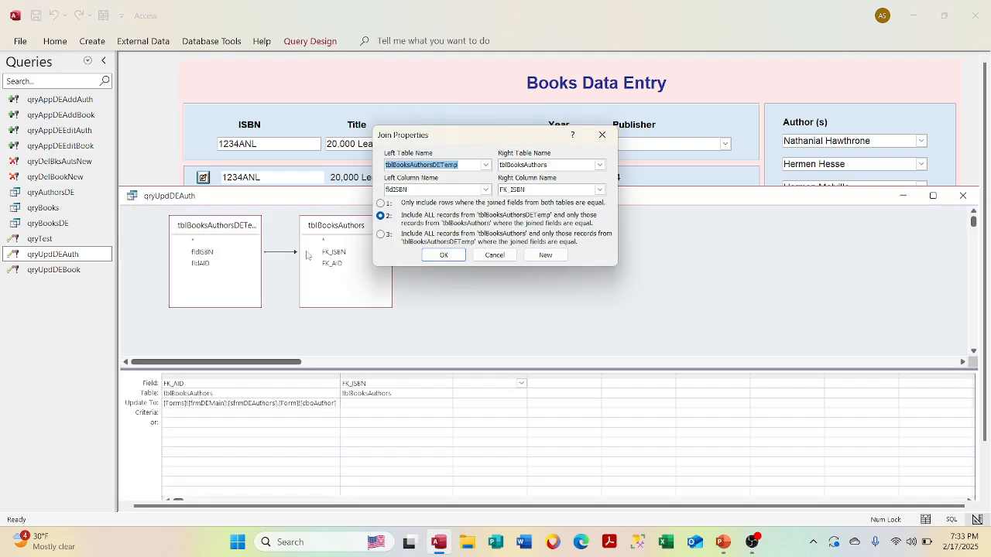
{"action": "left_click", "coordinate": [385, 203]}
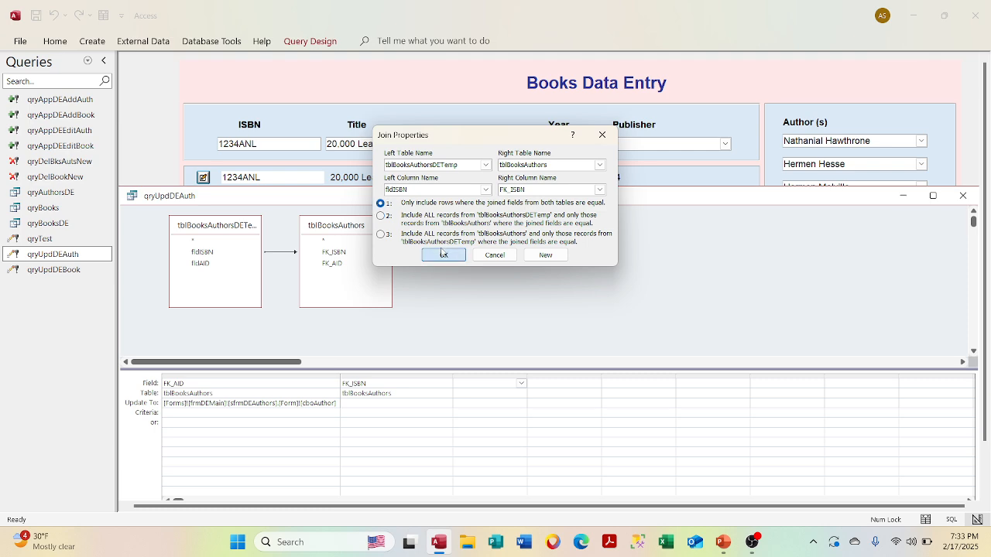
{"action": "left_click", "coordinate": [443, 255]}
{"action": "right_click", "coordinate": [443, 203]}
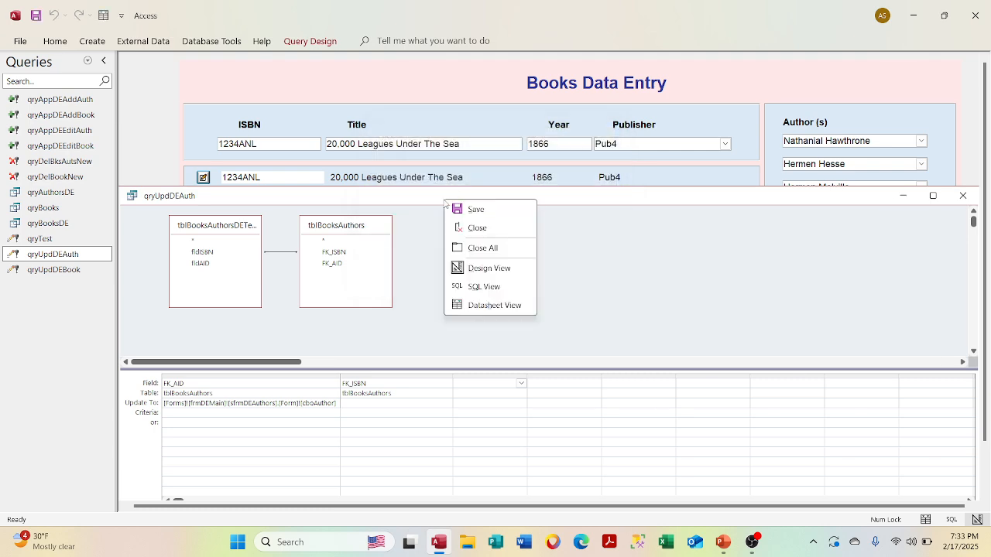
{"action": "left_click", "coordinate": [492, 305]}
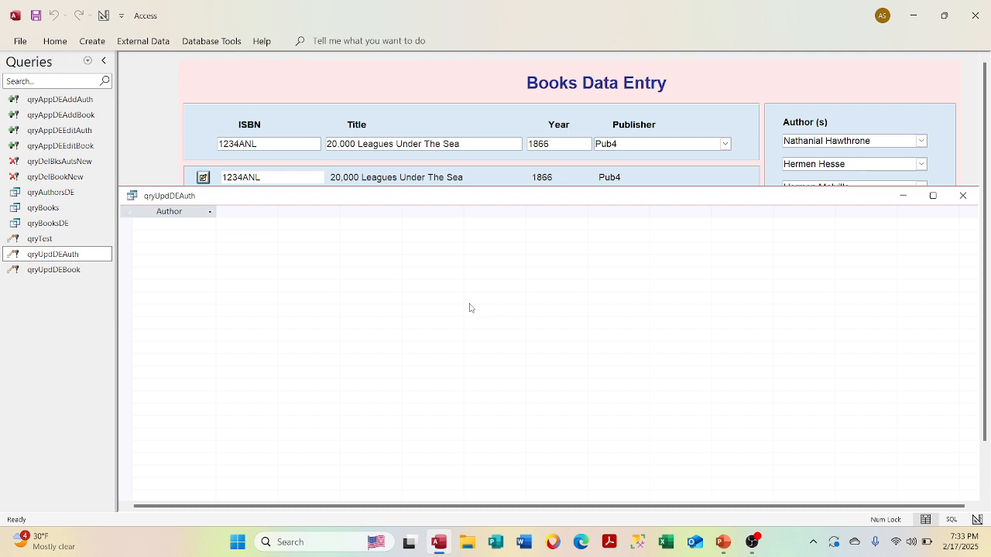
- Return qryUpdDEAuth to its design and close it without saving the changes
{"action": "right_click", "coordinate": [425, 199]}
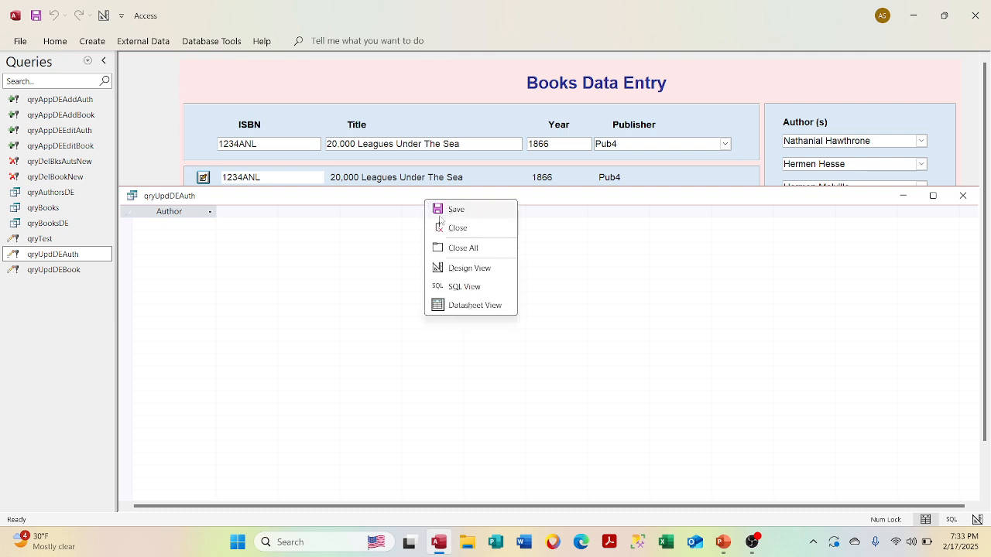
{"action": "left_click", "coordinate": [459, 269]}
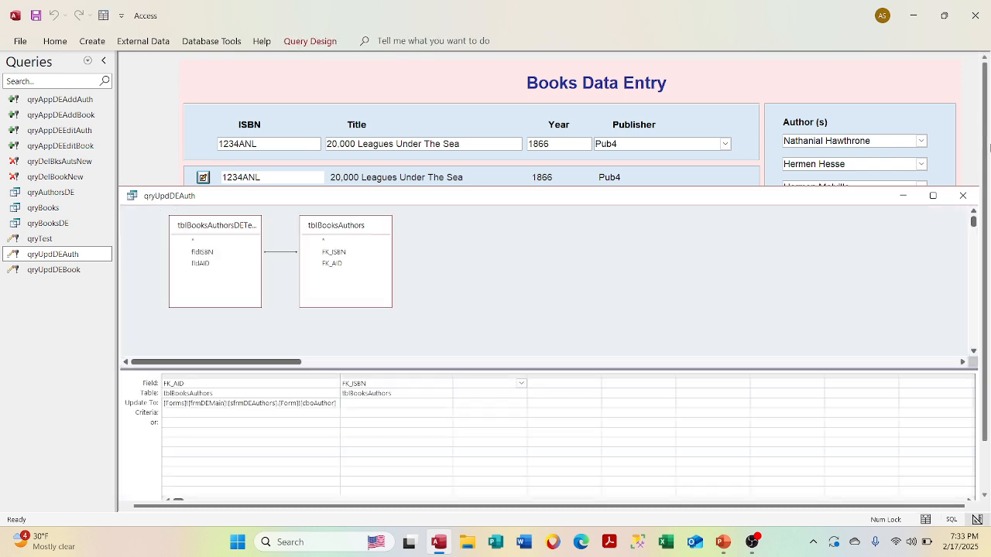
{"action": "left_click", "coordinate": [962, 196]}
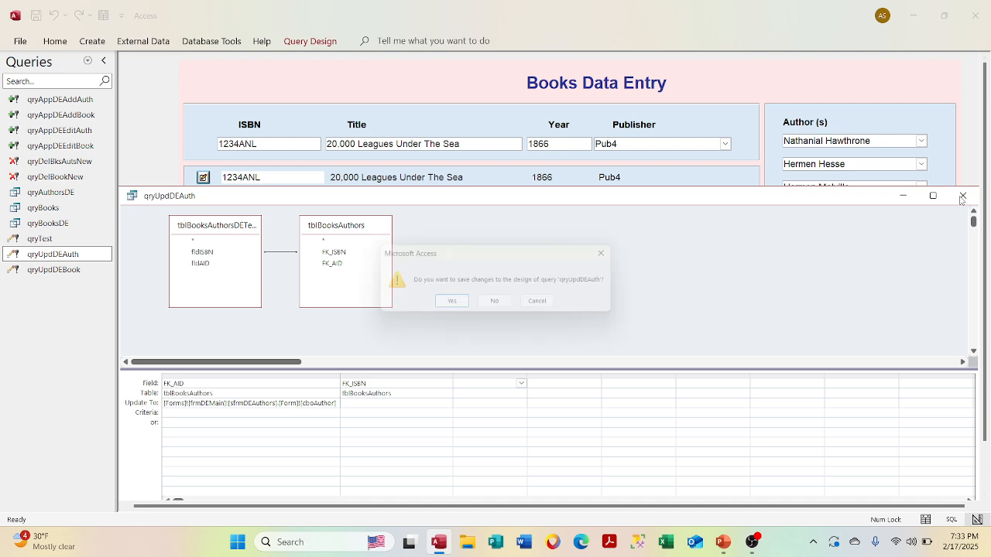
{"action": "left_click", "coordinate": [499, 305]}
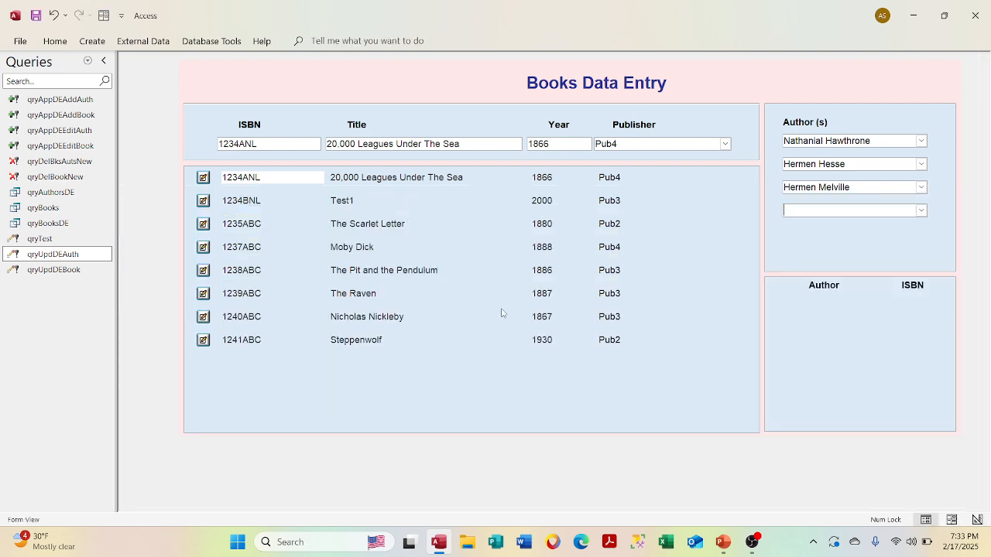
- Create a new query design based on tblBooksAuthorsDETemp with the fields fldISBN and fldAID
{"action": "left_click", "coordinate": [93, 40]}
{"action": "left_click", "coordinate": [212, 78]}
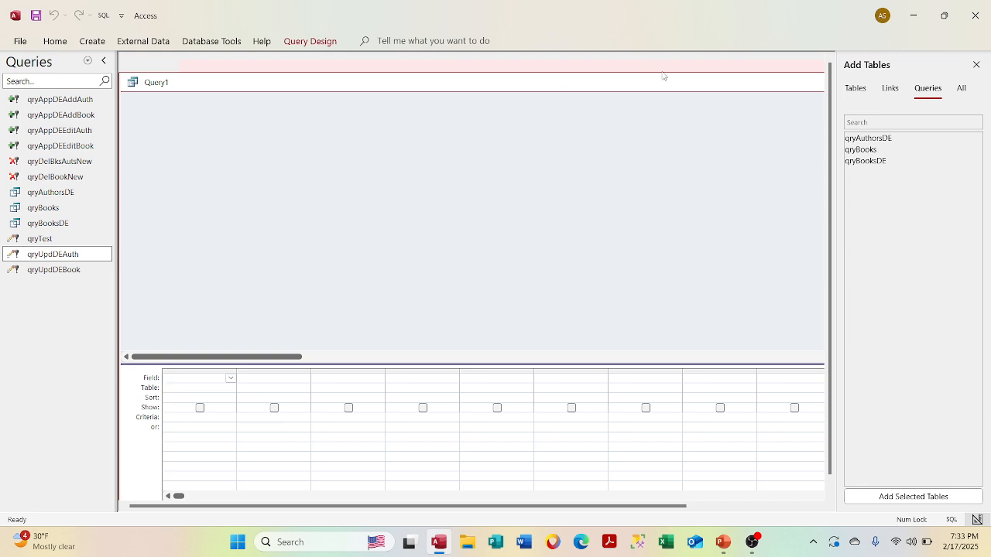
{"action": "left_click", "coordinate": [851, 90]}
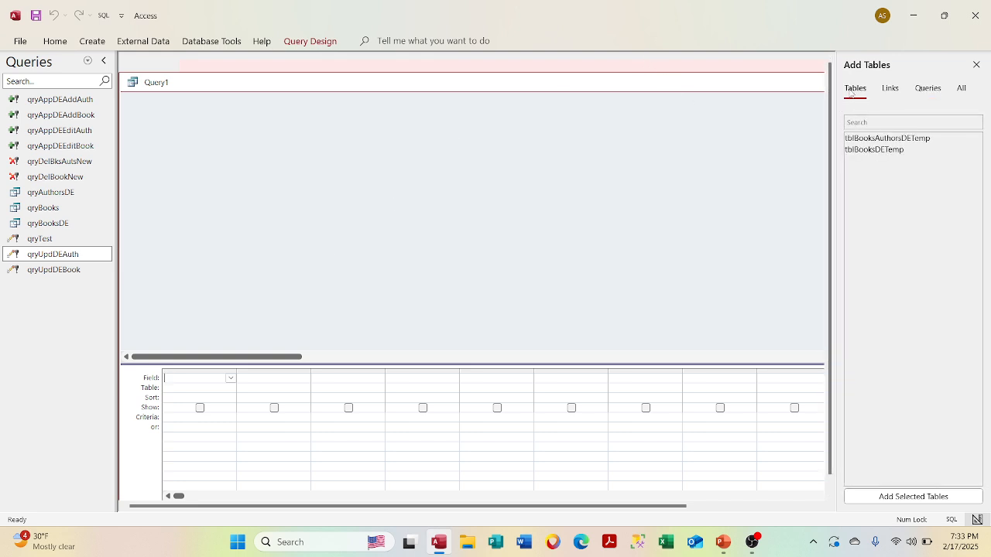
{"action": "double_click", "coordinate": [876, 139]}
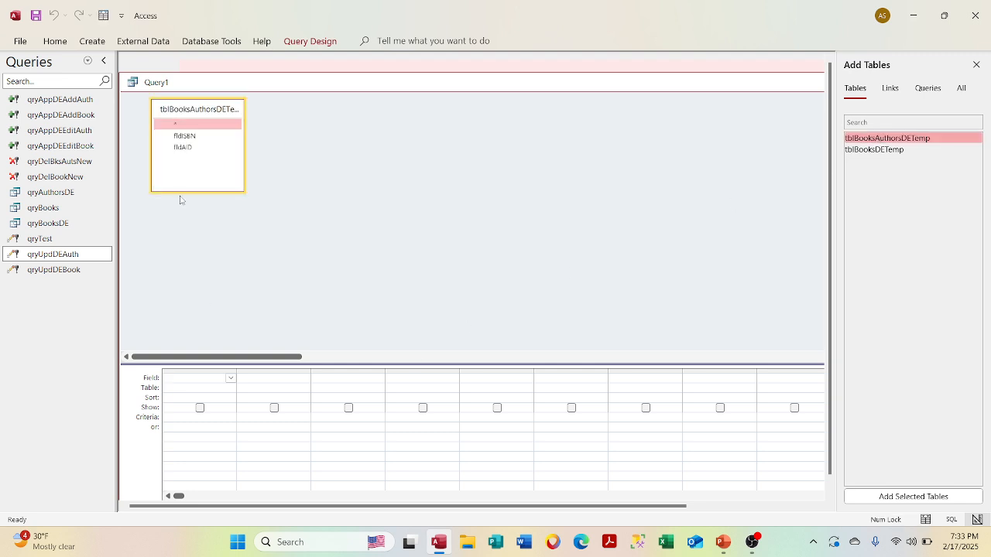
{"action": "double_click", "coordinate": [186, 136]}
{"action": "left_click", "coordinate": [217, 146]}
{"action": "double_click", "coordinate": [219, 148]}
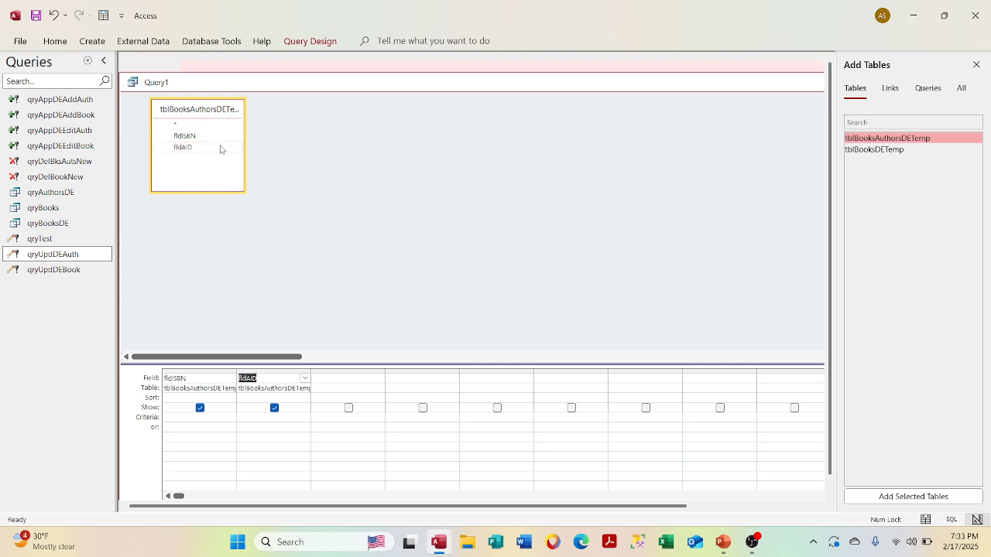
- Preview the new query's datasheet alongside the form's author list, and return to the design
{"action": "right_click", "coordinate": [268, 86]}
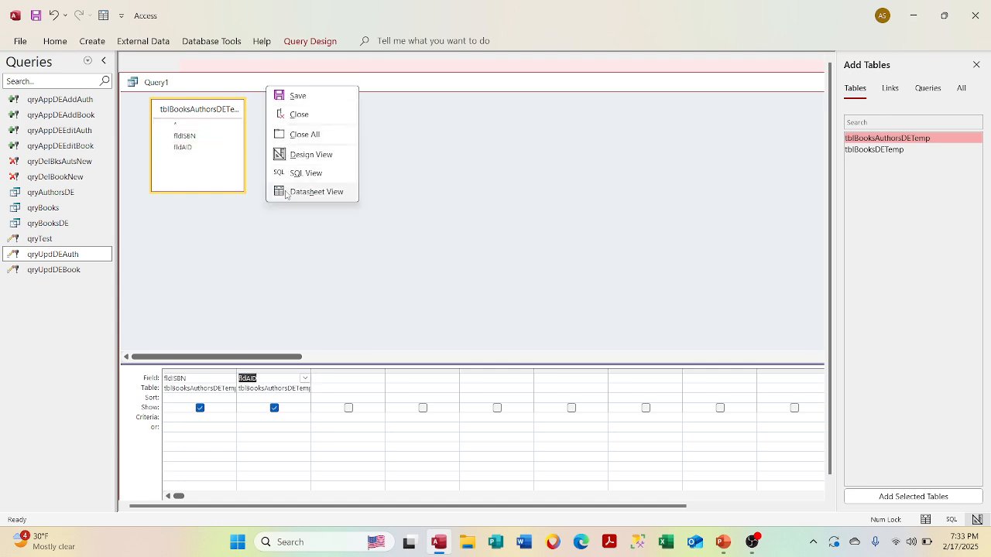
{"action": "left_click", "coordinate": [278, 190]}
{"action": "left_click_drag", "start_coordinate": [364, 86], "coordinate": [457, 272]}
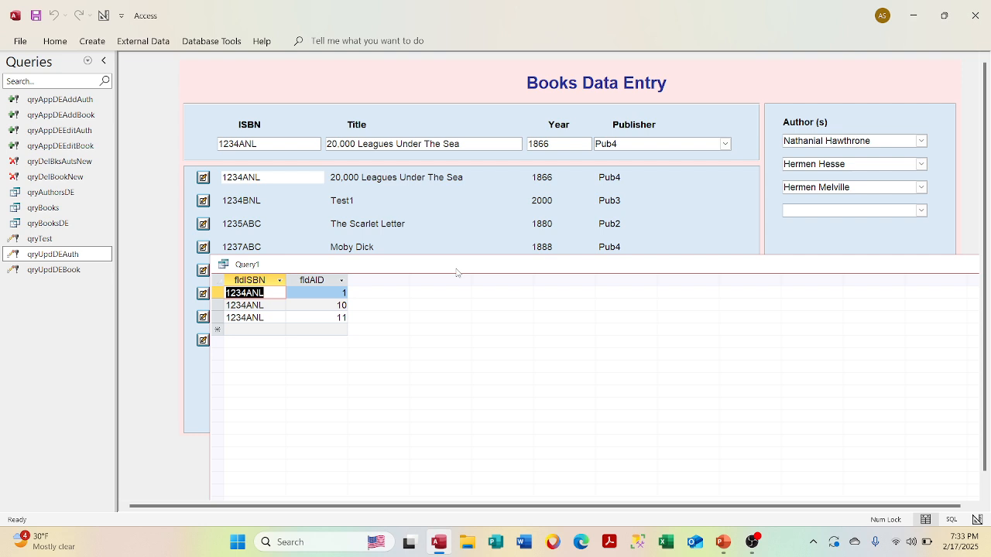
{"action": "right_click", "coordinate": [456, 273]}
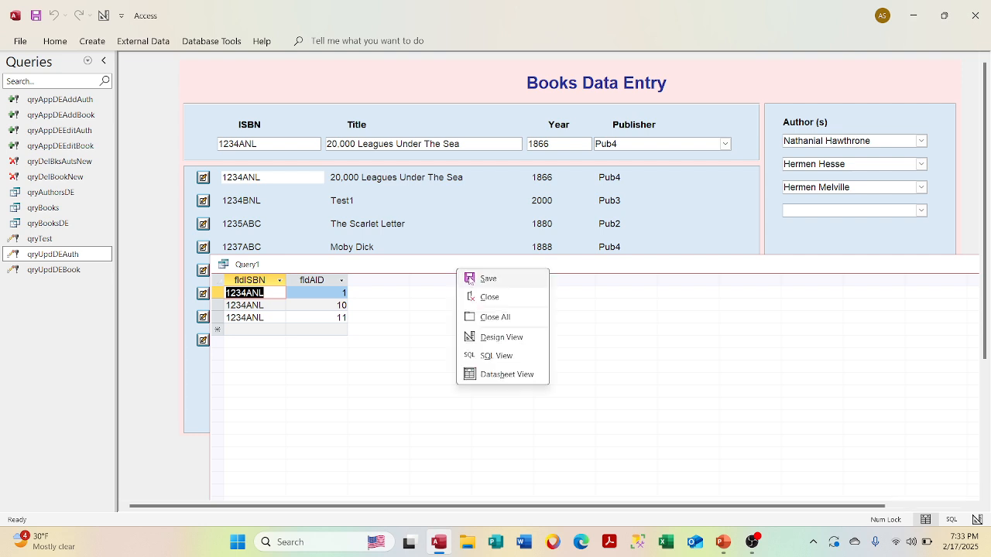
{"action": "left_click", "coordinate": [480, 348]}
- Add the linked table tblBooksAuthors to the query, join fldISBN to FK_ISBN, and preview the datasheet
{"action": "left_click_drag", "start_coordinate": [472, 264], "coordinate": [407, 141]}
{"action": "left_click", "coordinate": [889, 92]}
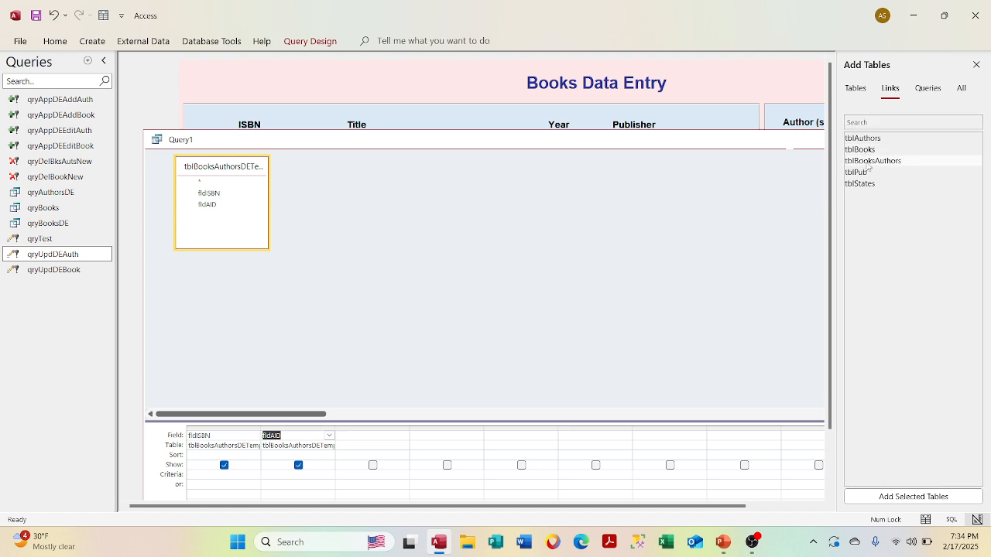
{"action": "double_click", "coordinate": [869, 163]}
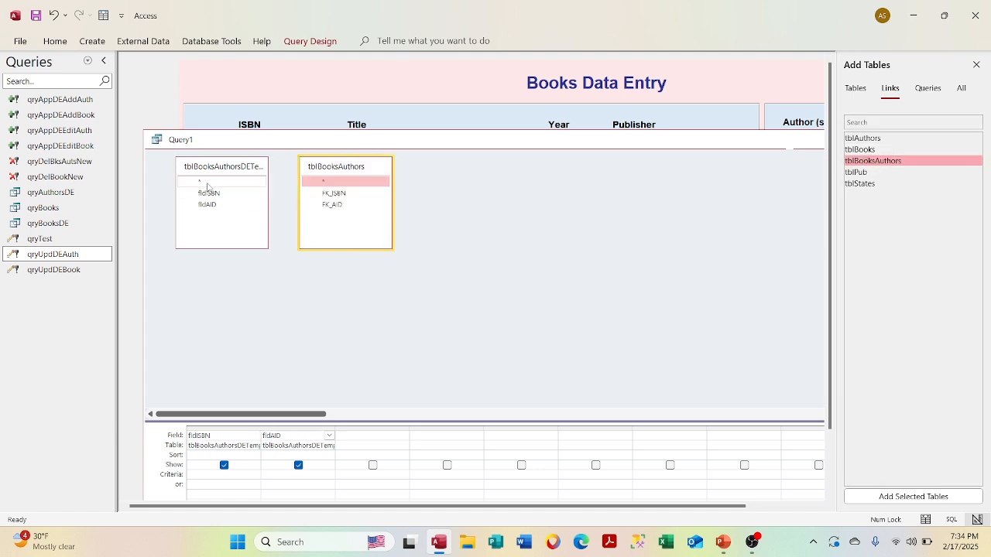
{"action": "left_click_drag", "start_coordinate": [207, 193], "coordinate": [329, 193]}
{"action": "right_click", "coordinate": [403, 149]}
{"action": "left_click", "coordinate": [426, 251]}
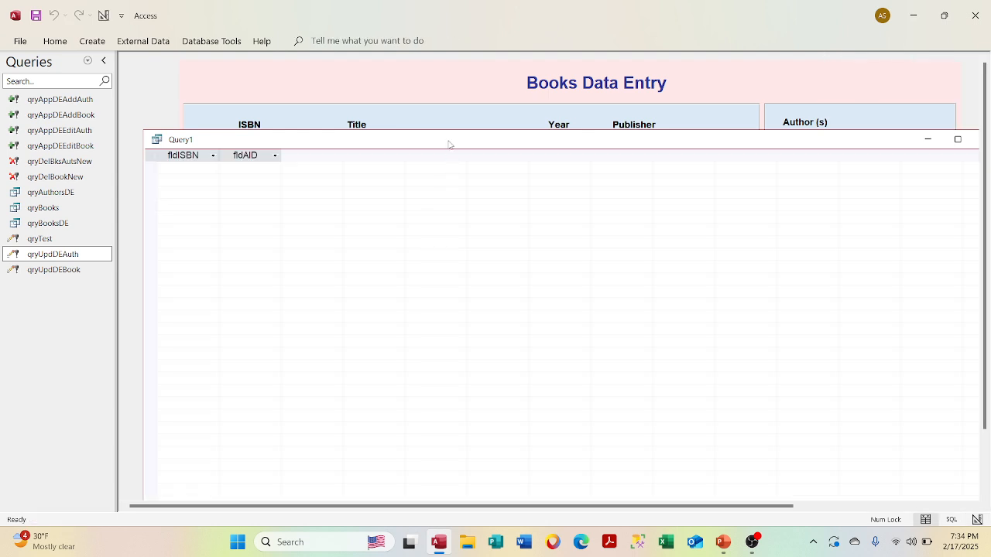
- Replace the ISBN join with a join from fldAID to FK_AID, and preview the datasheet against the form's authors
{"action": "right_click", "coordinate": [450, 144]}
{"action": "left_click", "coordinate": [468, 208]}
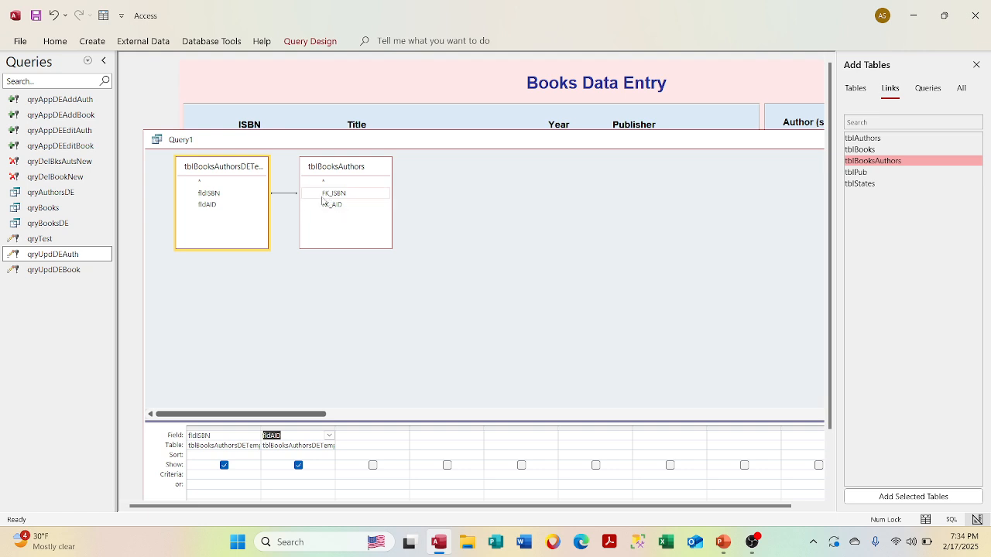
{"action": "left_click", "coordinate": [283, 194]}
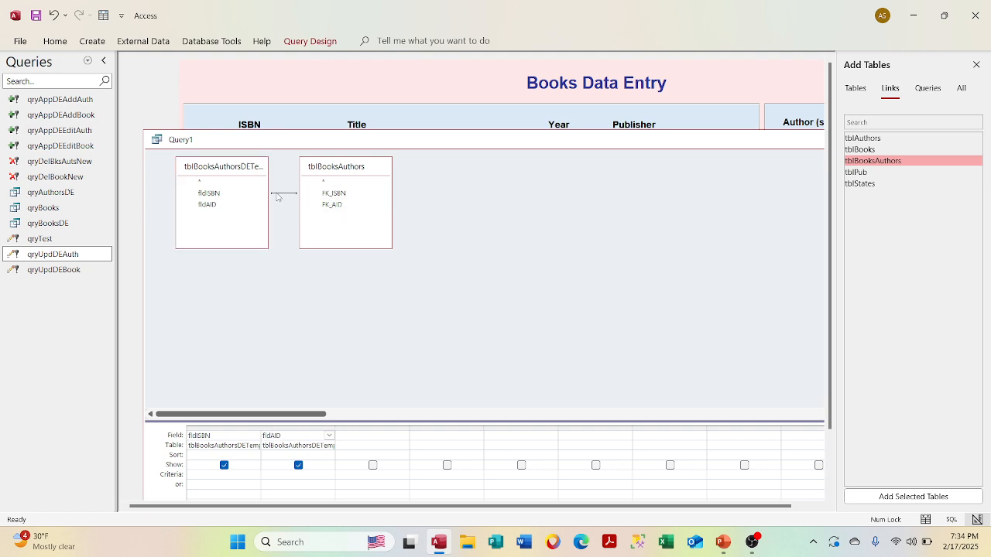
{"action": "left_click_drag", "start_coordinate": [222, 204], "coordinate": [334, 206]}
{"action": "left_click", "coordinate": [280, 197]}
{"action": "left_click", "coordinate": [286, 194]}
{"action": "key", "text": "Delete"}
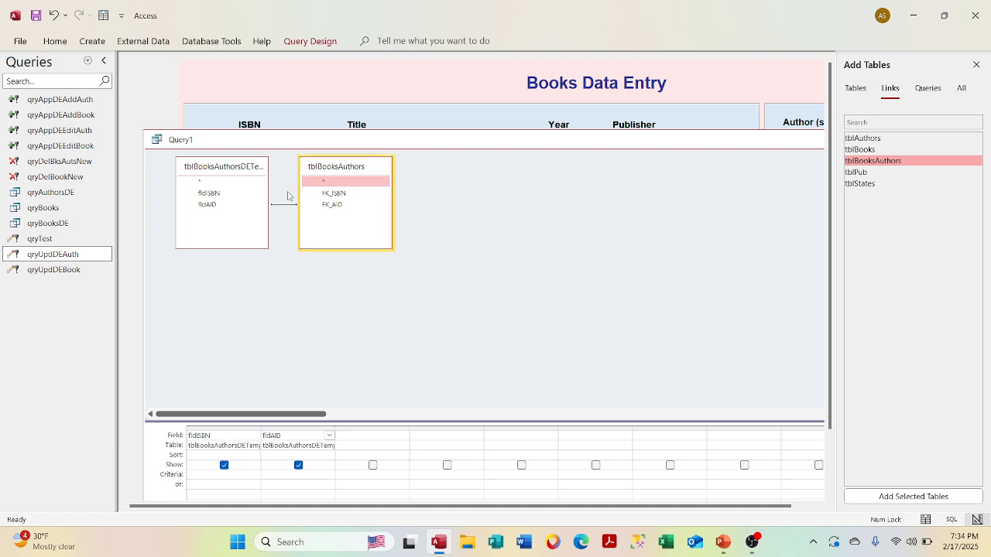
{"action": "right_click", "coordinate": [426, 140]}
{"action": "left_click", "coordinate": [451, 241]}
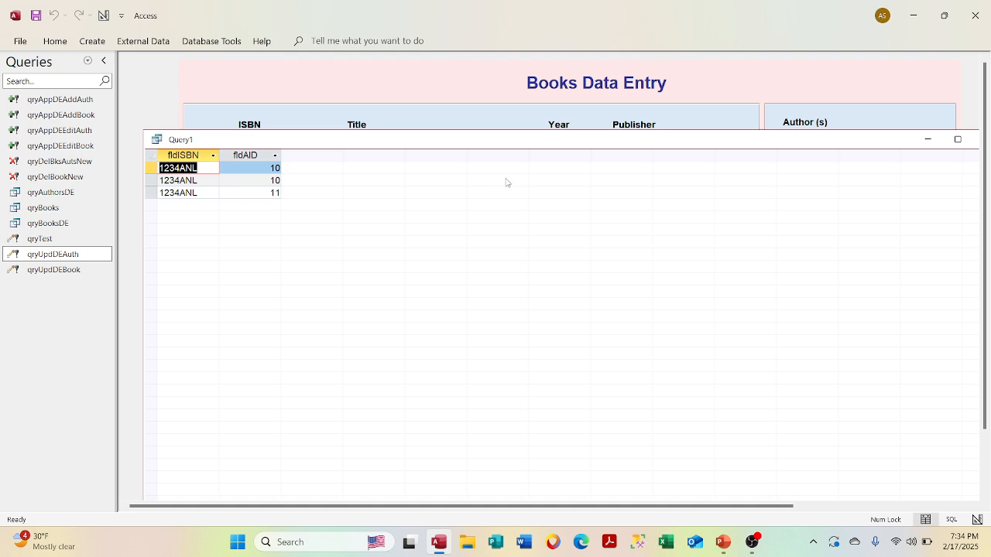
{"action": "left_click_drag", "start_coordinate": [527, 138], "coordinate": [531, 249]}
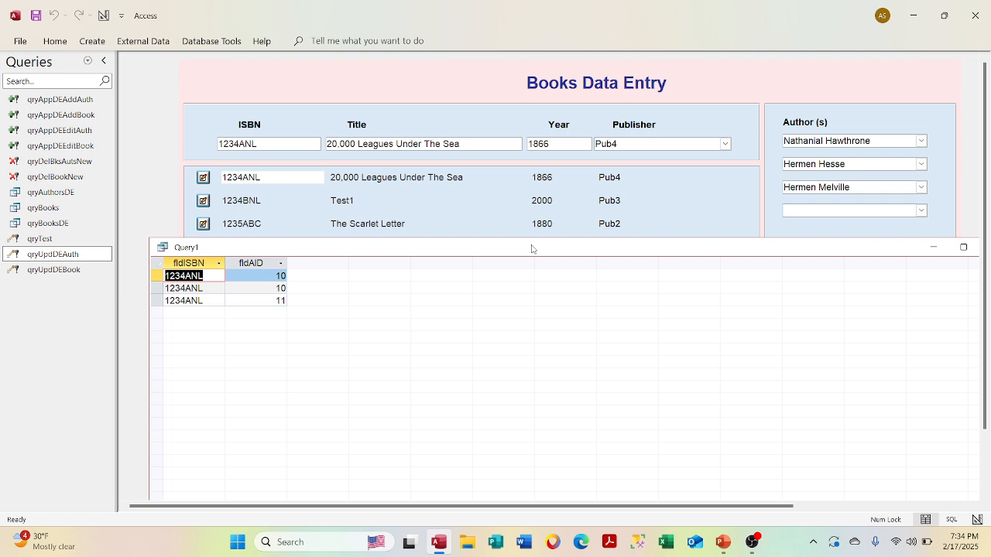
- Examine the records in the tblBooksAuthorsDETemp table and close it
{"action": "left_click", "coordinate": [88, 61]}
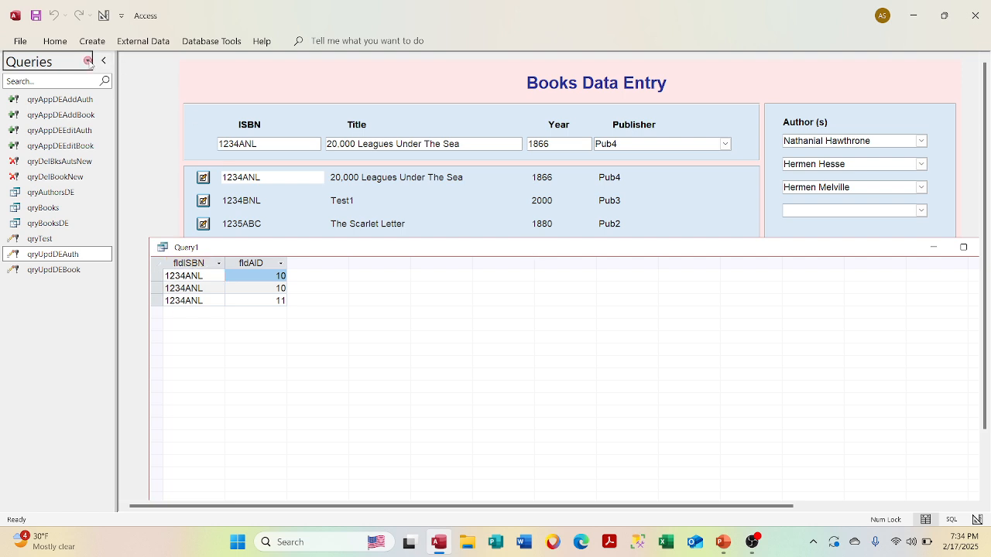
{"action": "left_click", "coordinate": [78, 186]}
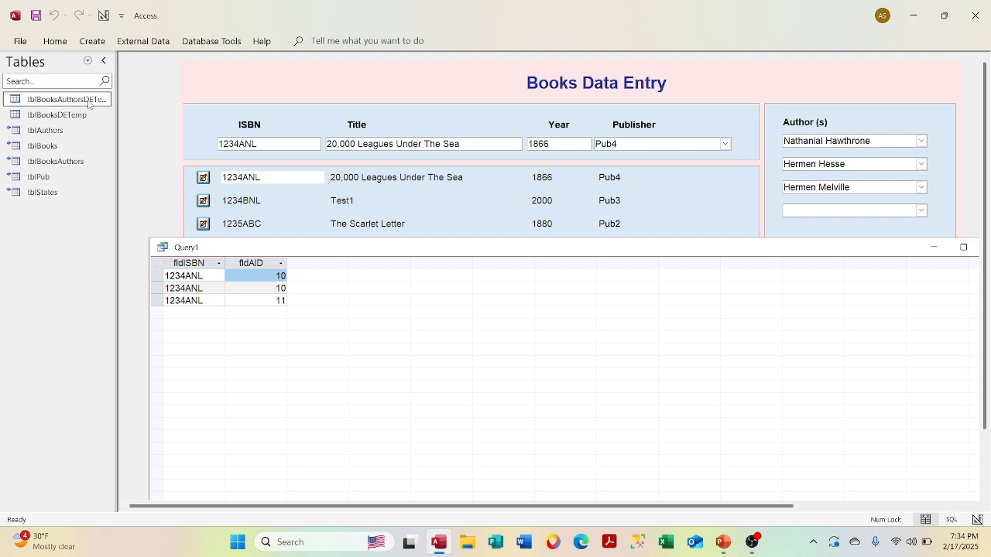
{"action": "double_click", "coordinate": [89, 103]}
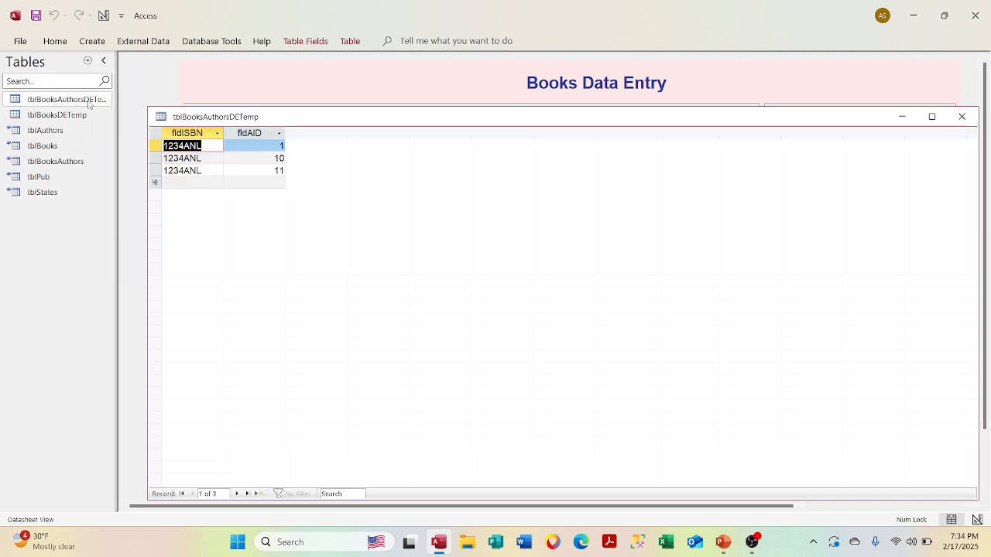
{"action": "left_click", "coordinate": [962, 116]}
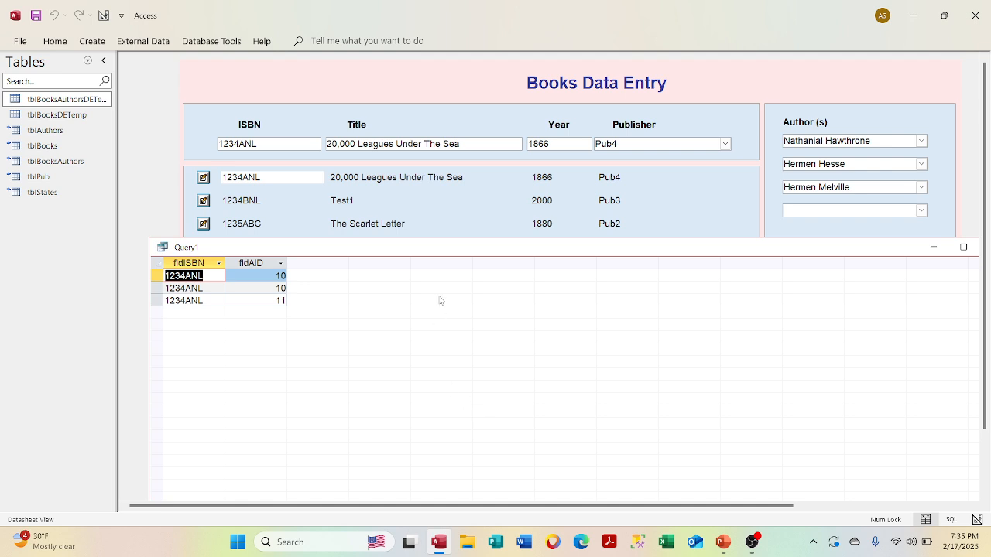
- Change the fldAID join to include all tblBooksAuthorsDETemp records and only matching tblBooksAuthors records, and preview the datasheet
{"action": "right_click", "coordinate": [432, 251]}
{"action": "left_click", "coordinate": [455, 320]}
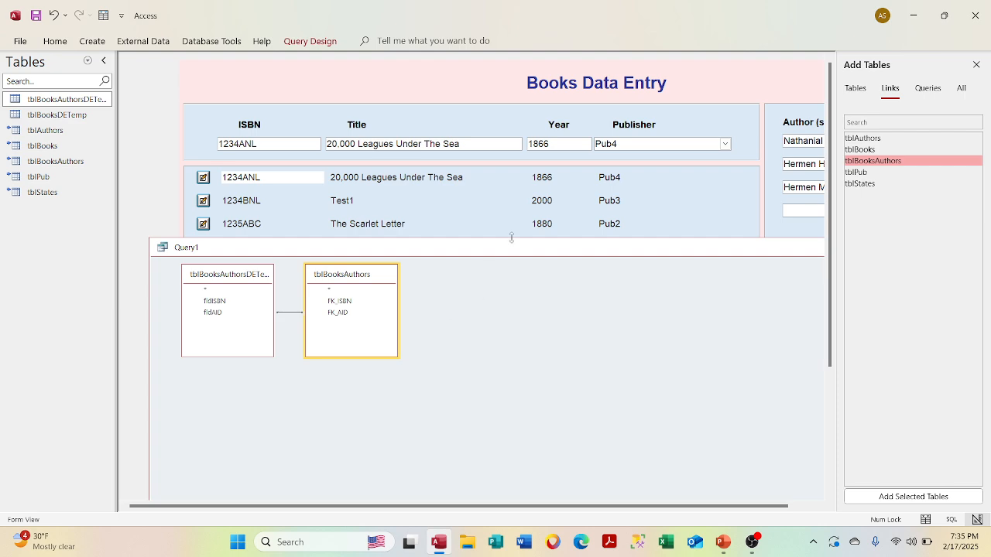
{"action": "left_click_drag", "start_coordinate": [508, 247], "coordinate": [515, 112]}
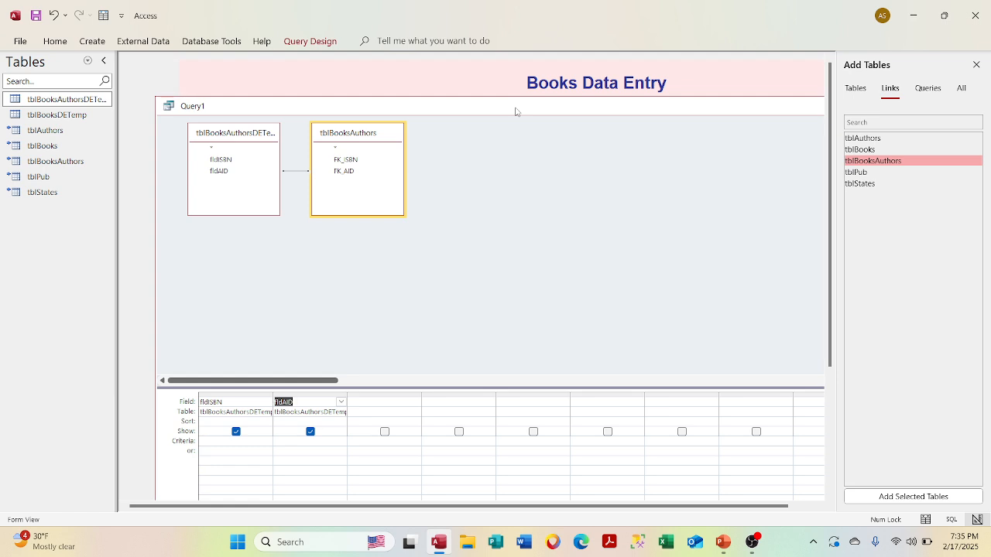
{"action": "double_click", "coordinate": [301, 171]}
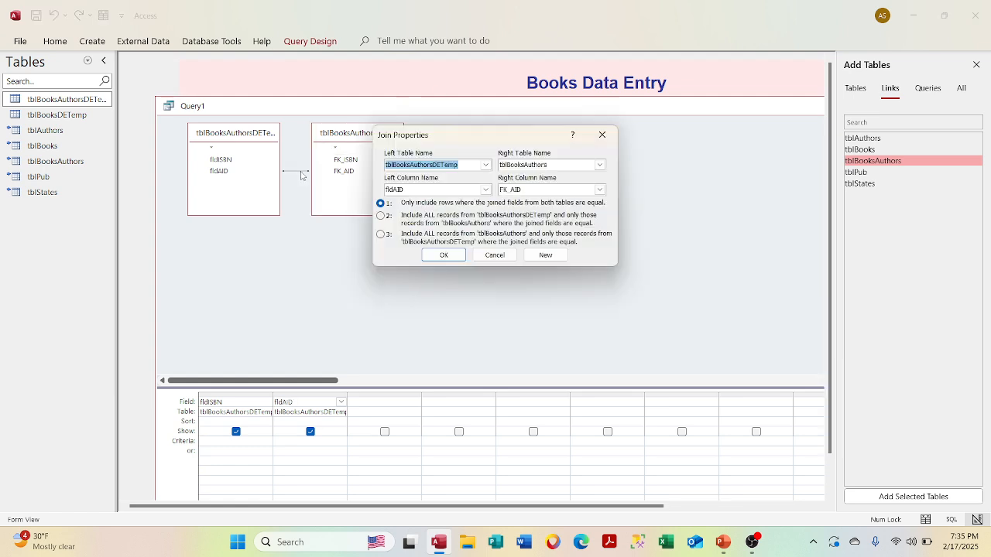
{"action": "left_click", "coordinate": [380, 215]}
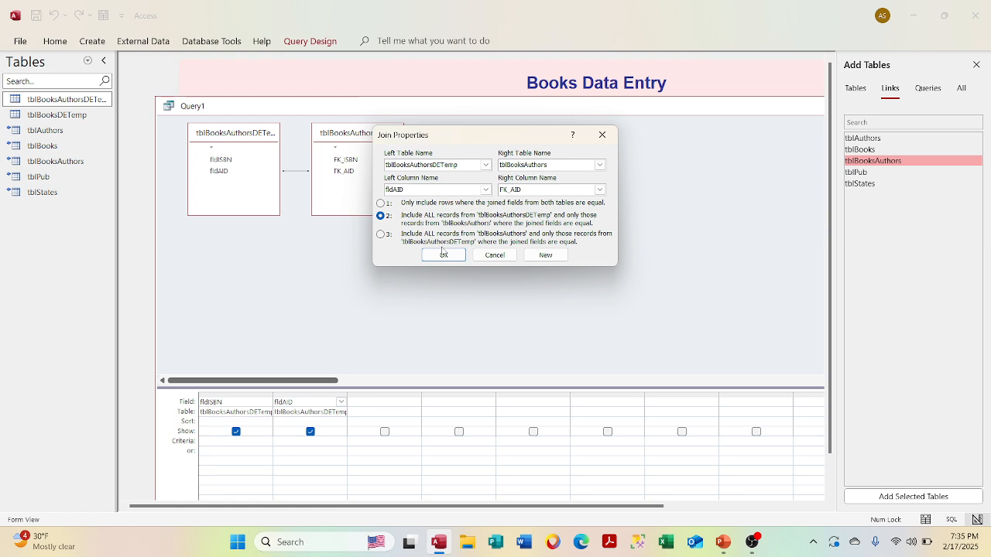
{"action": "left_click", "coordinate": [443, 253]}
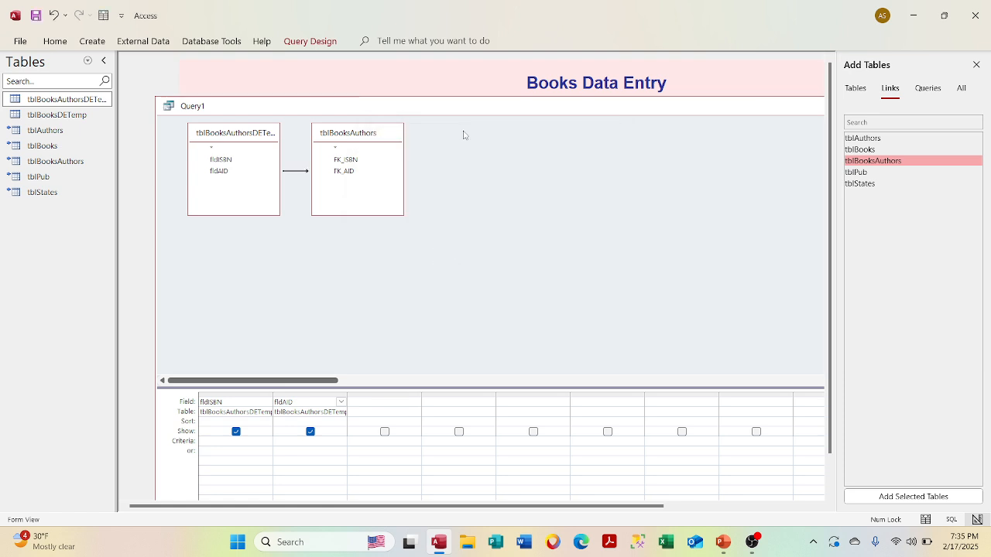
{"action": "right_click", "coordinate": [463, 114]}
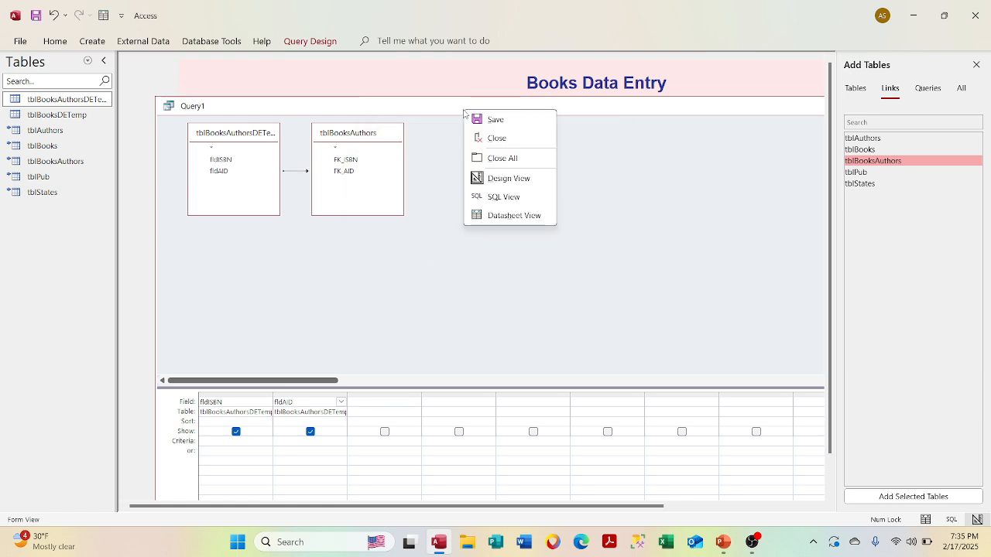
{"action": "left_click", "coordinate": [499, 216]}
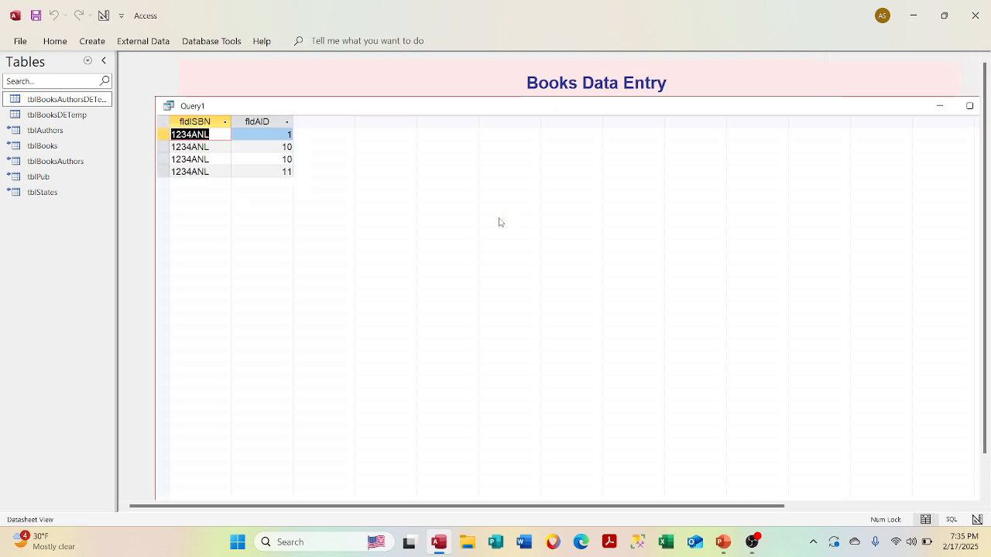
- Open tblBooksAuthorsDETemp to compare its records with the query's rows, and close the table
{"action": "double_click", "coordinate": [68, 100]}
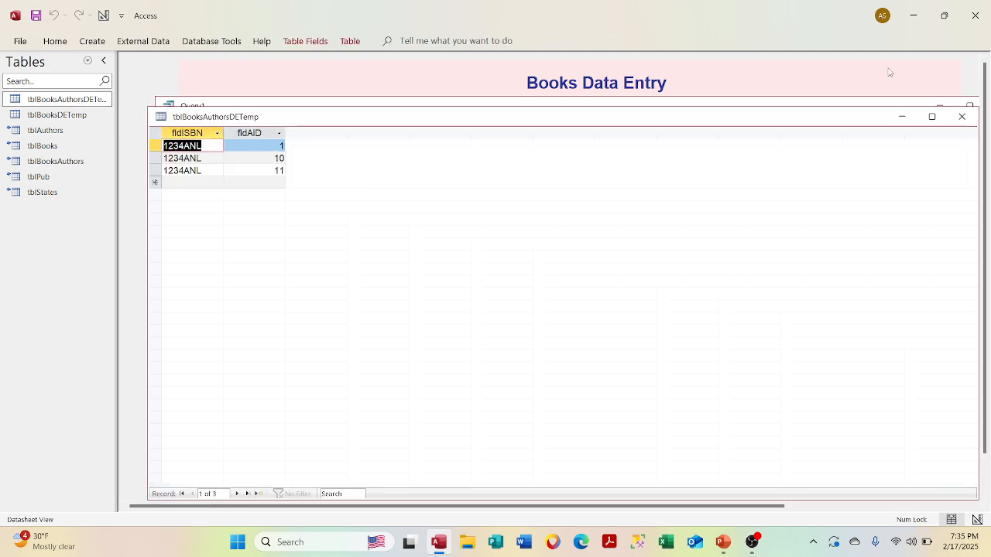
{"action": "left_click", "coordinate": [962, 116]}
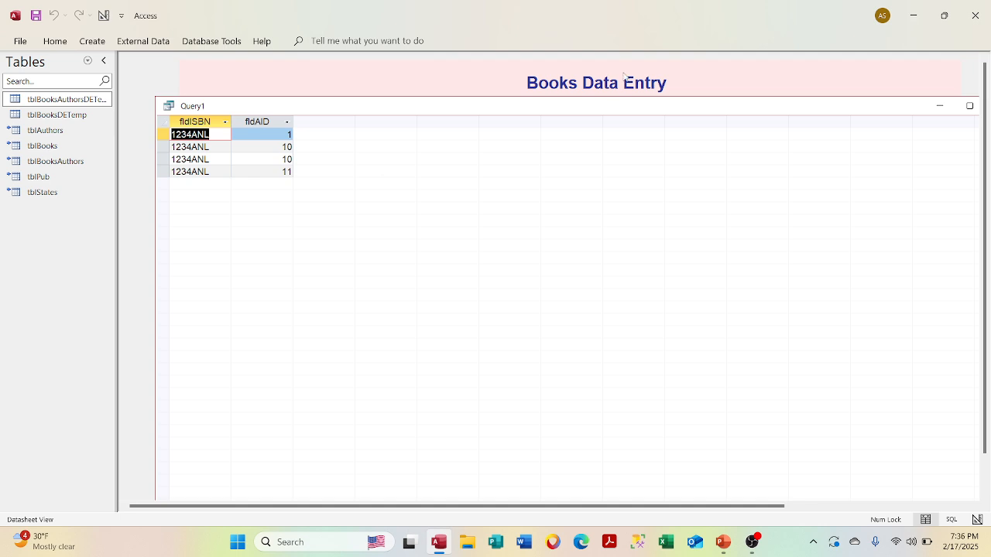
{"action": "mouse_move", "coordinate": [675, 107]}
{"action": "left_mouse_down"}
{"action": "mouse_move", "coordinate": [645, 119]}
{"action": "mouse_move", "coordinate": [664, 118]}
{"action": "left_mouse_up"}
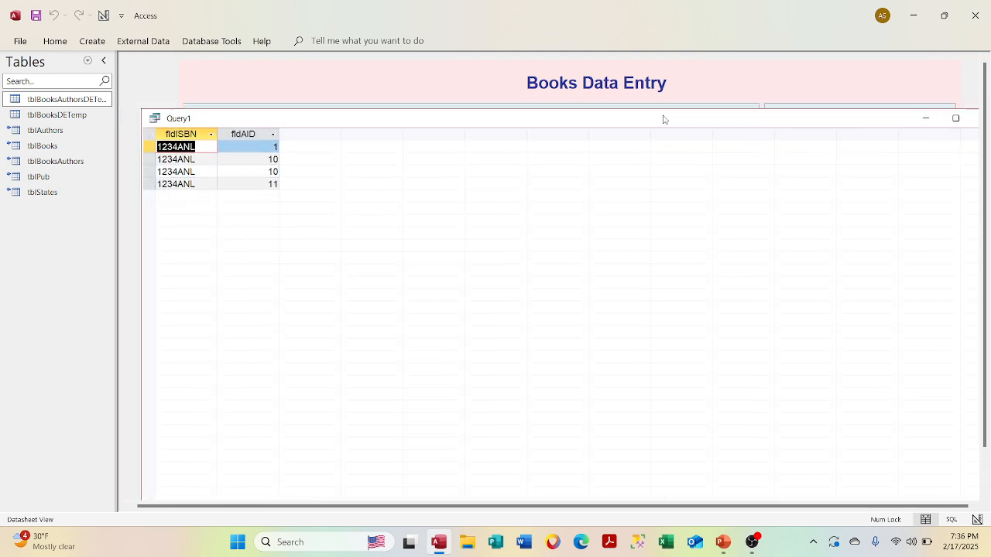
- Reverse the fldAID join to include all tblBooksAuthors records and only matching tblBooksAuthorsDETemp records, and preview the datasheet
{"action": "right_click", "coordinate": [664, 119]}
{"action": "left_click", "coordinate": [677, 184]}
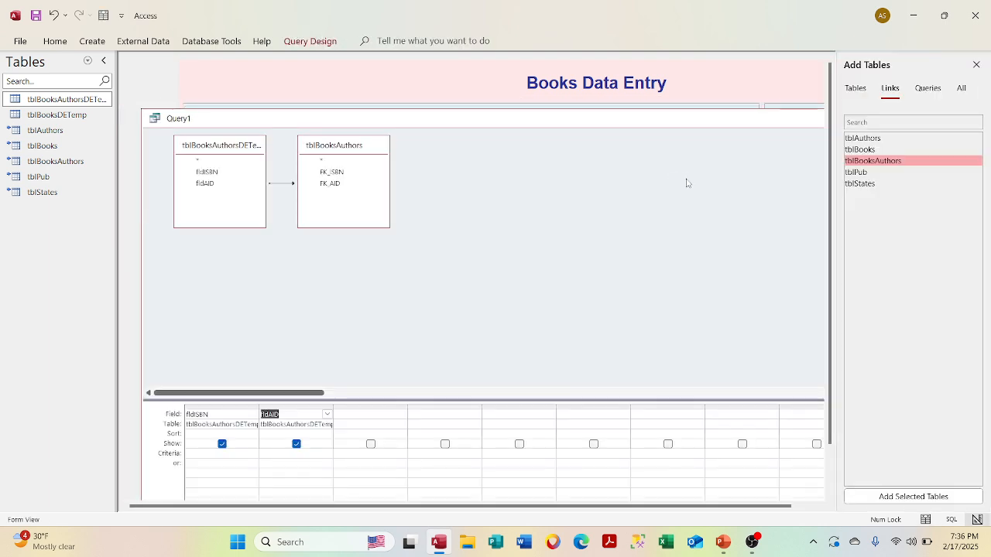
{"action": "double_click", "coordinate": [279, 184]}
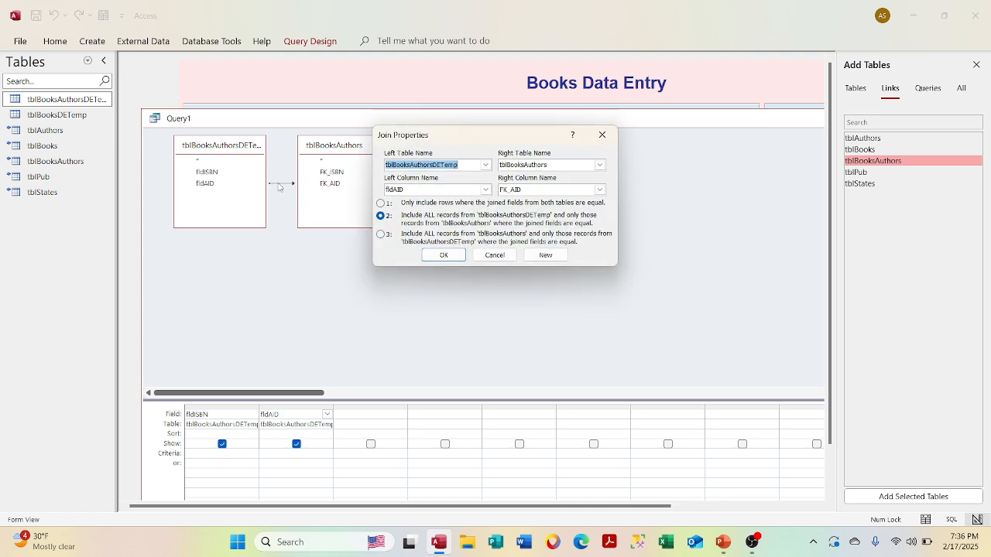
{"action": "left_click", "coordinate": [381, 235]}
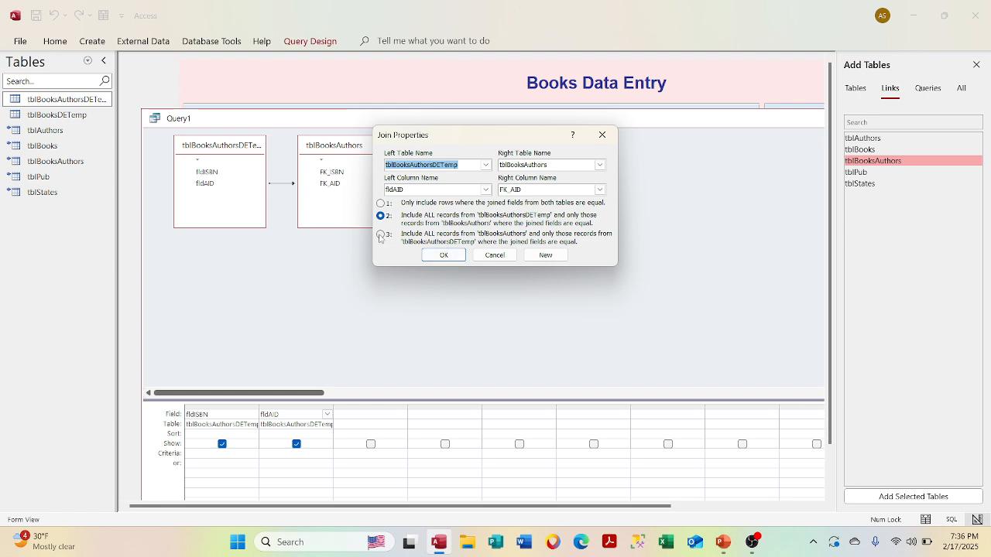
{"action": "left_click", "coordinate": [447, 256]}
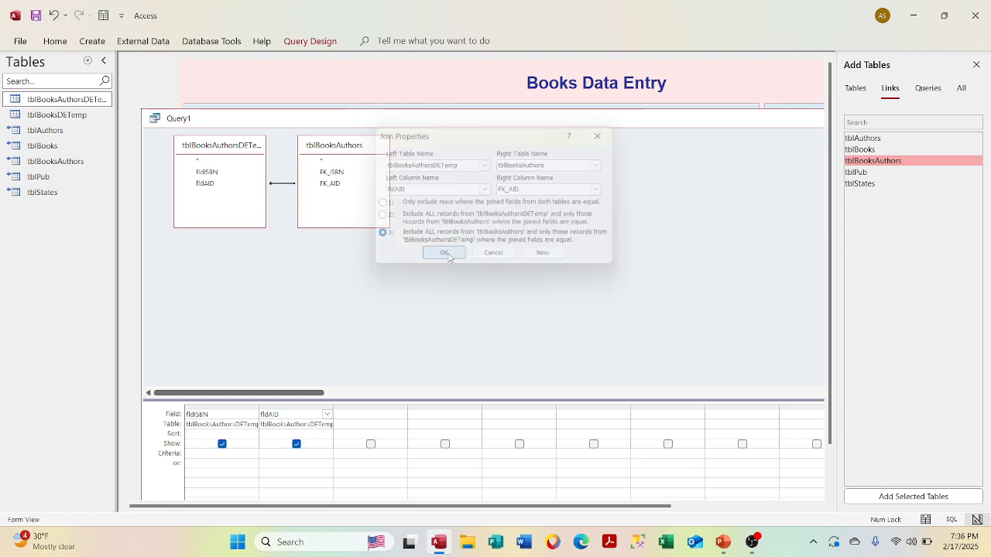
{"action": "right_click", "coordinate": [475, 129]}
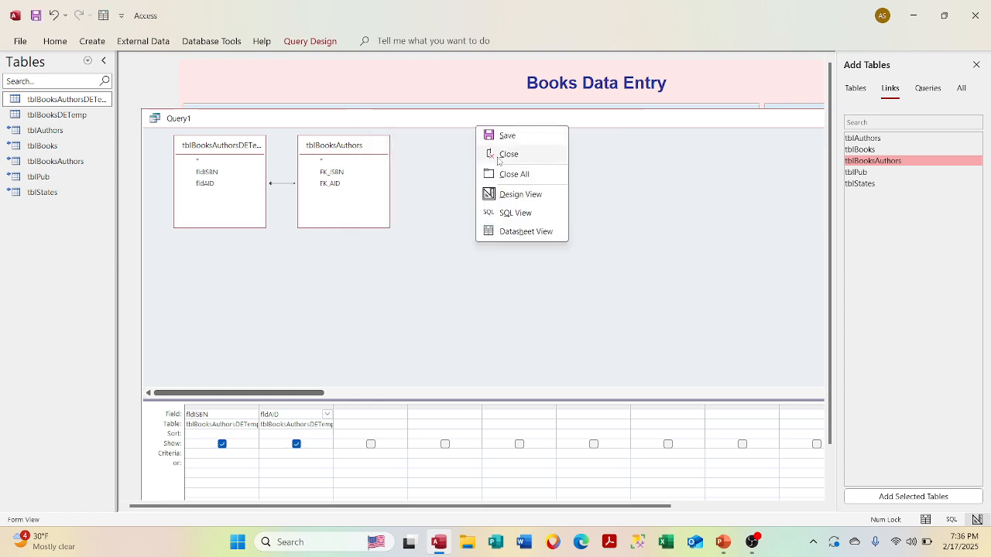
{"action": "left_click", "coordinate": [499, 233]}
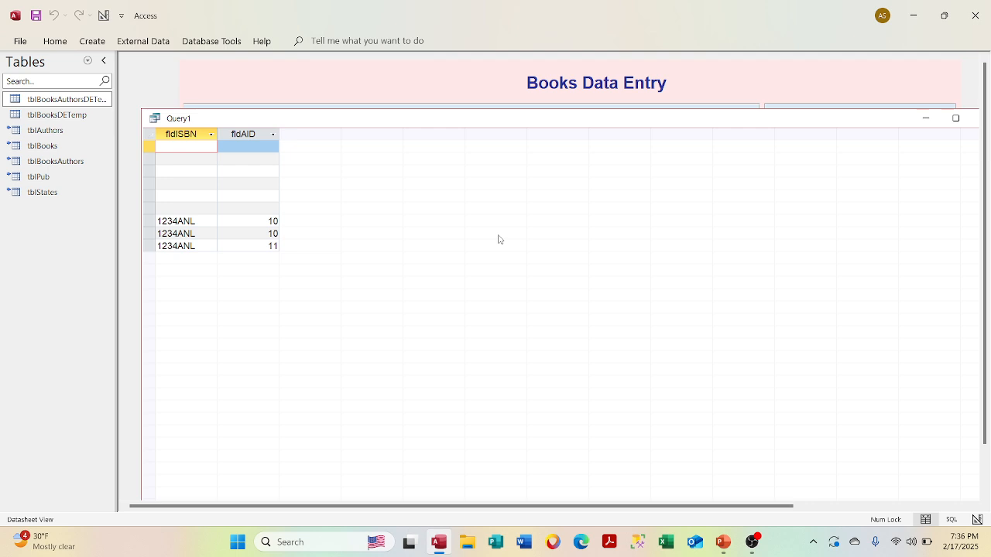
- Set the fldAID join back to all tblBooksAuthorsDETemp records with only matching tblBooksAuthors records, and preview the datasheet
{"action": "right_click", "coordinate": [471, 123]}
{"action": "left_click", "coordinate": [511, 188]}
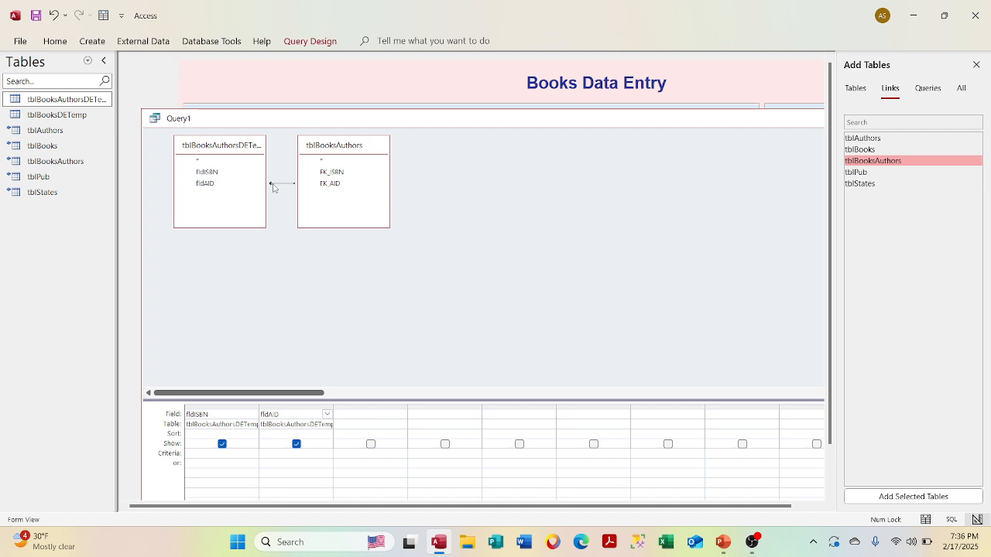
{"action": "double_click", "coordinate": [274, 184]}
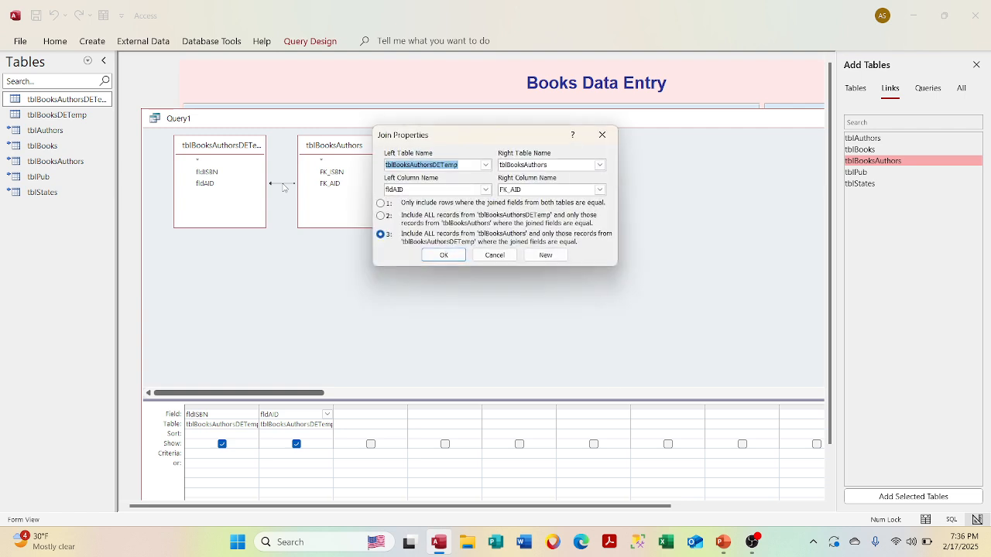
{"action": "left_click", "coordinate": [388, 218]}
{"action": "left_click", "coordinate": [443, 255]}
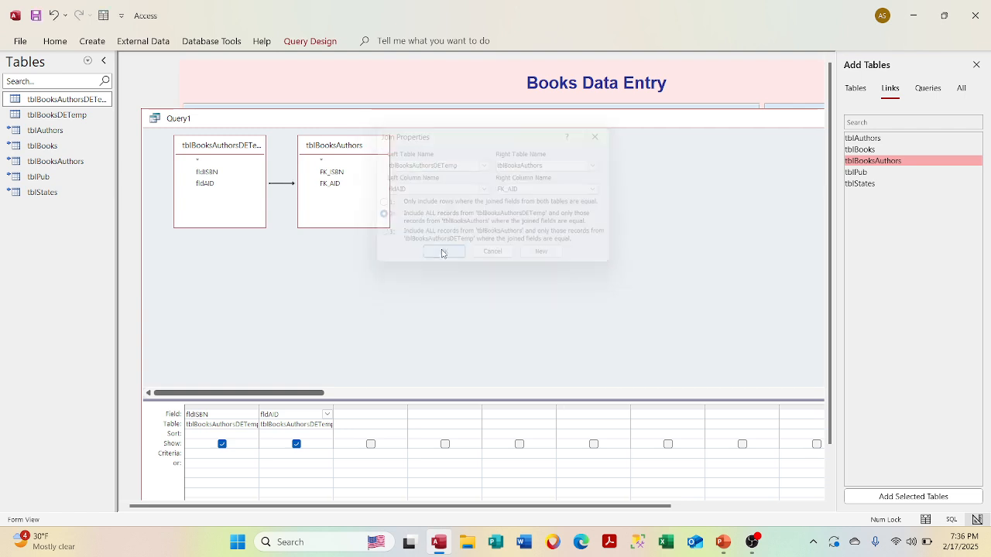
{"action": "right_click", "coordinate": [446, 124]}
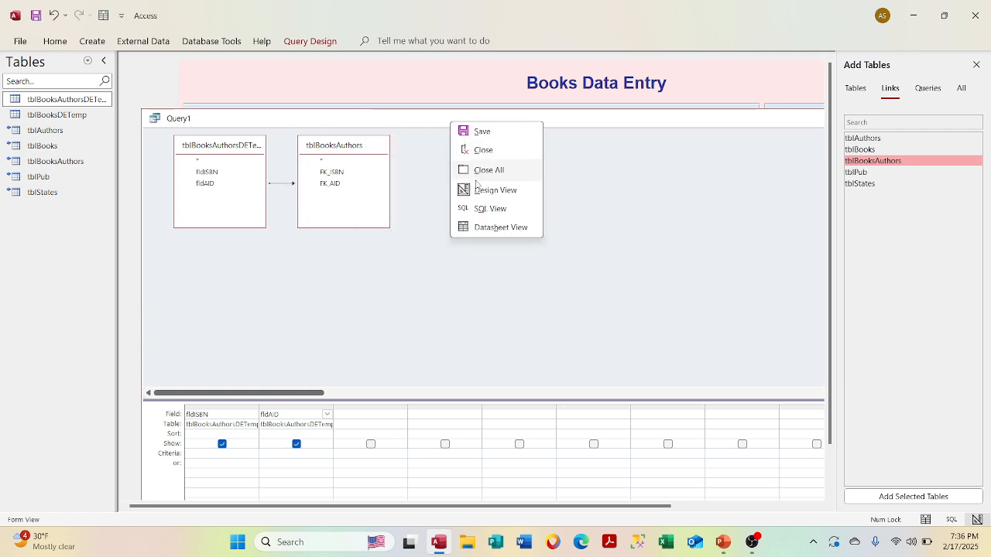
{"action": "left_click", "coordinate": [472, 228]}
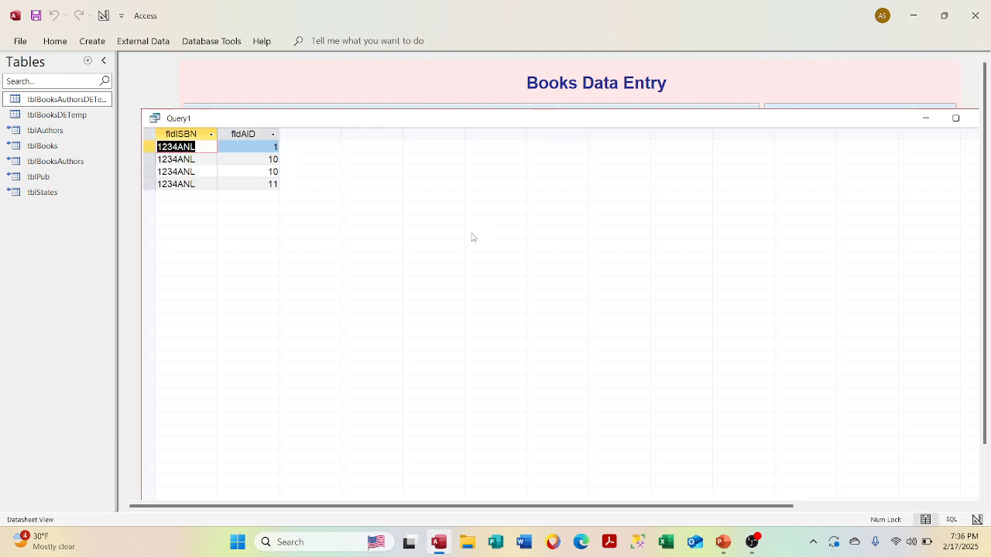
- Turn on Totals in the query design to group by fldISBN and fldAID, and preview the datasheet
{"action": "right_click", "coordinate": [458, 125]}
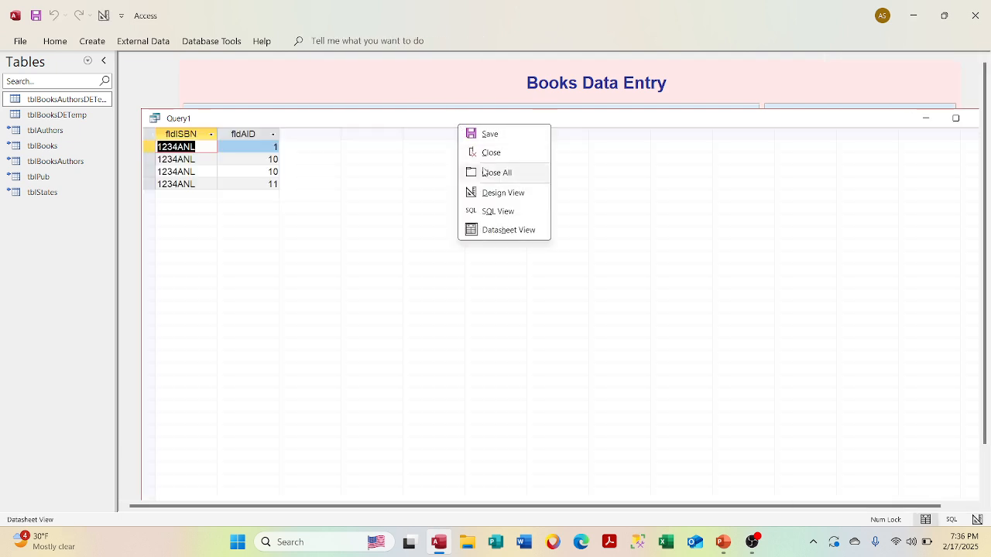
{"action": "left_click", "coordinate": [485, 193]}
{"action": "right_click", "coordinate": [271, 436]}
{"action": "left_click", "coordinate": [306, 310]}
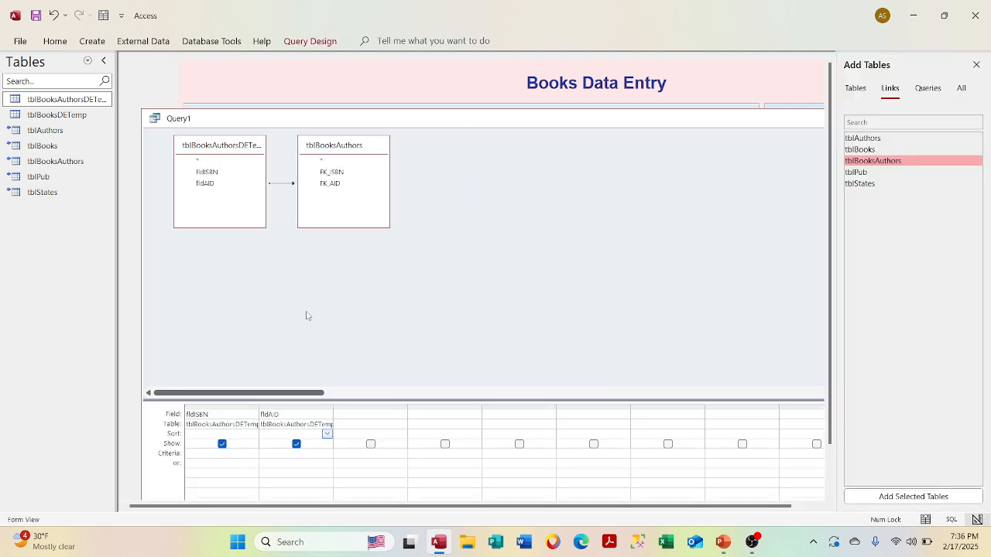
{"action": "right_click", "coordinate": [268, 435]}
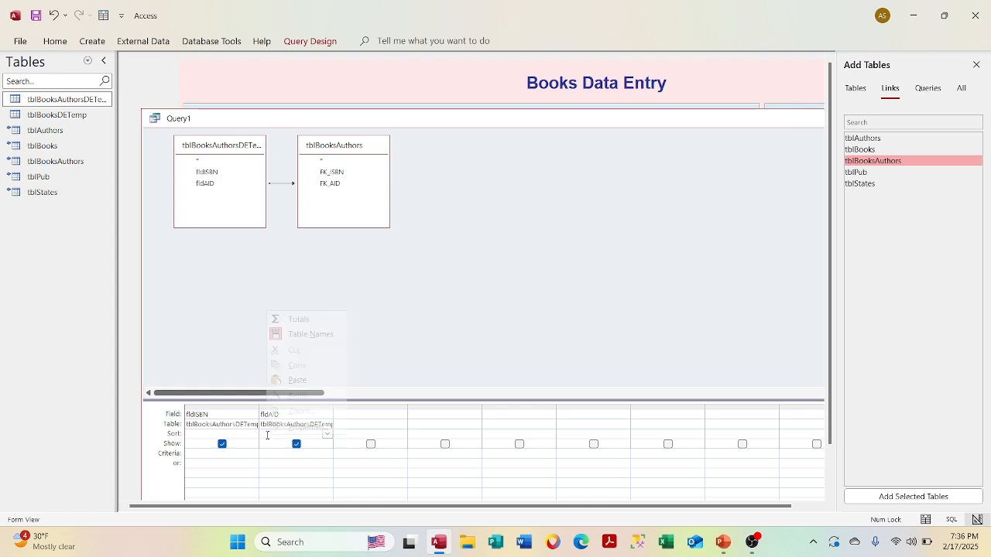
{"action": "left_click", "coordinate": [313, 319]}
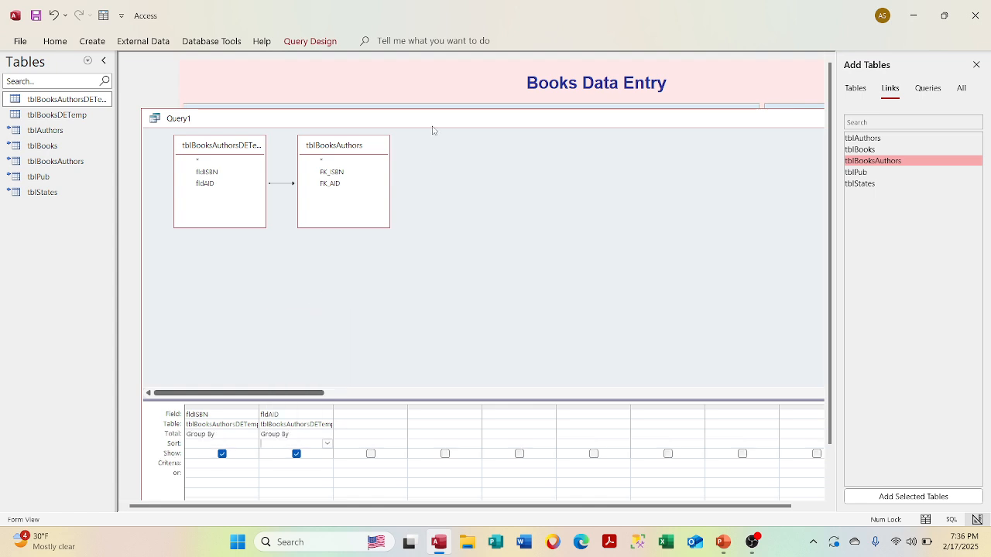
{"action": "right_click", "coordinate": [433, 126]}
{"action": "left_click", "coordinate": [455, 231]}
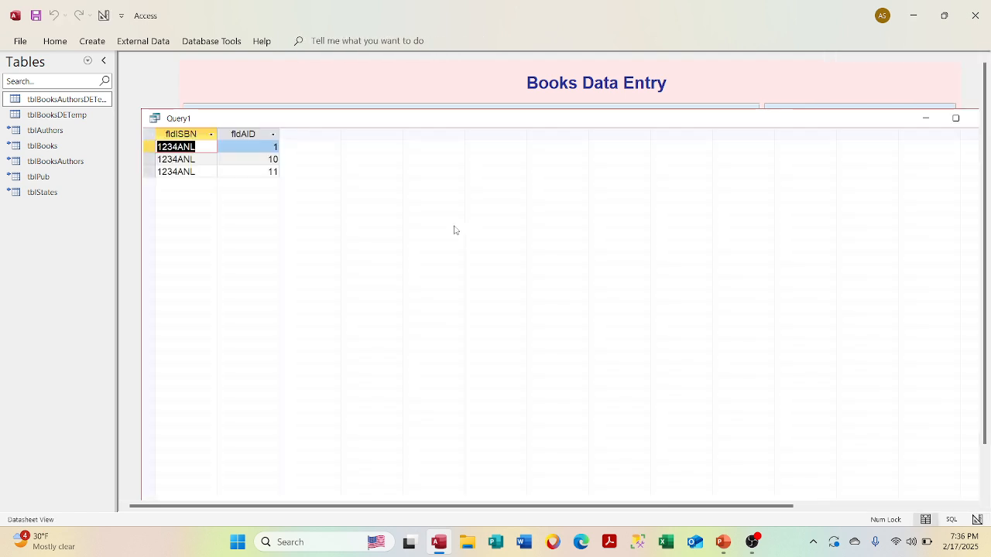
- Return Query1 to design view and convert it to an Update query
{"action": "right_click", "coordinate": [443, 127]}
{"action": "left_click", "coordinate": [488, 194]}
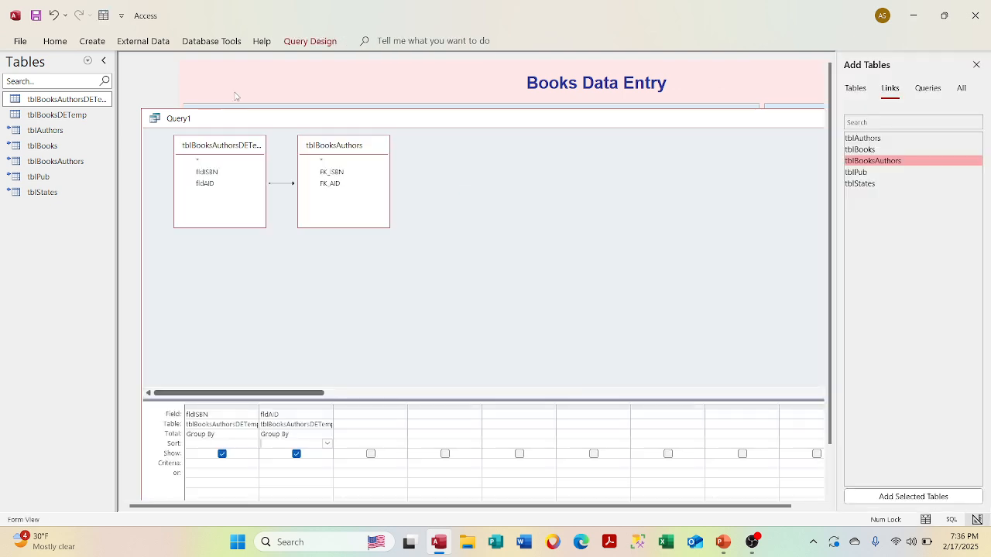
{"action": "left_click", "coordinate": [305, 41]}
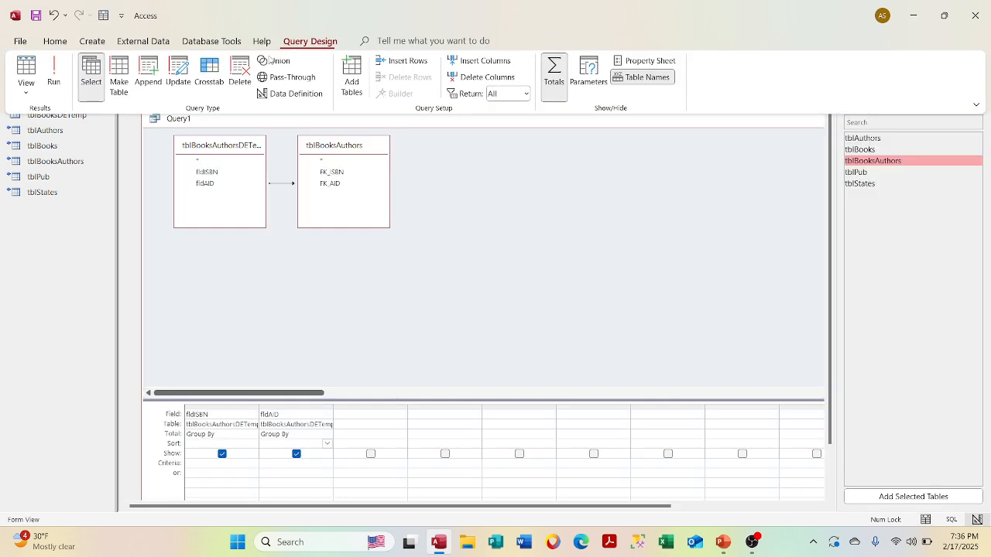
{"action": "left_click", "coordinate": [177, 73]}
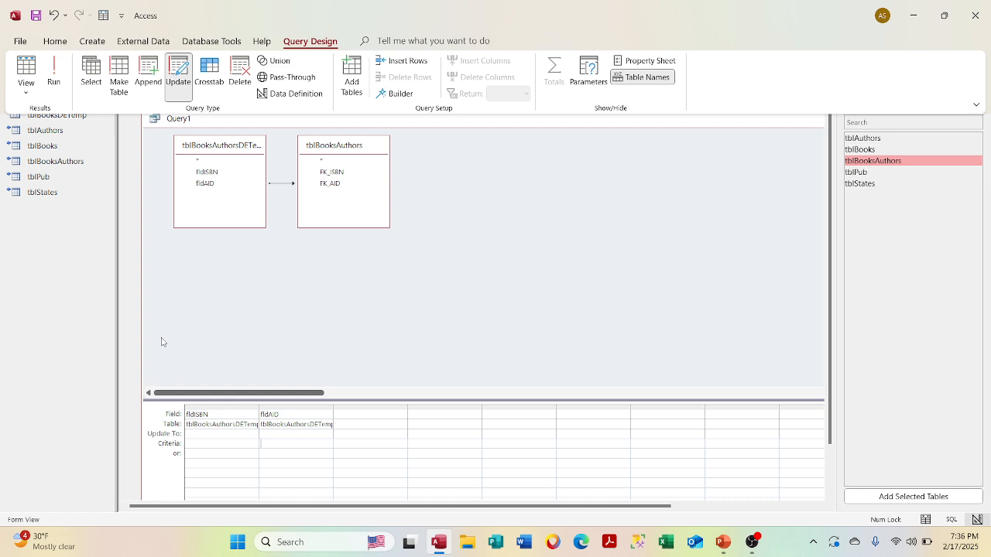
{"action": "left_click", "coordinate": [0, 435]}
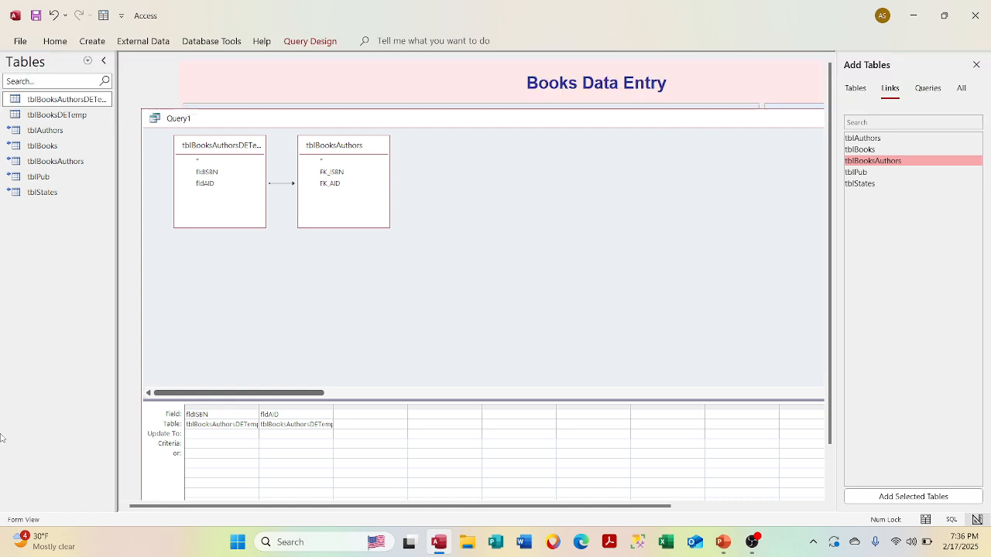
- Open the saved query qryUpdDEAuth in design view and select the Update To expression of FK_AID
{"action": "left_click", "coordinate": [87, 60]}
{"action": "left_click", "coordinate": [64, 211]}
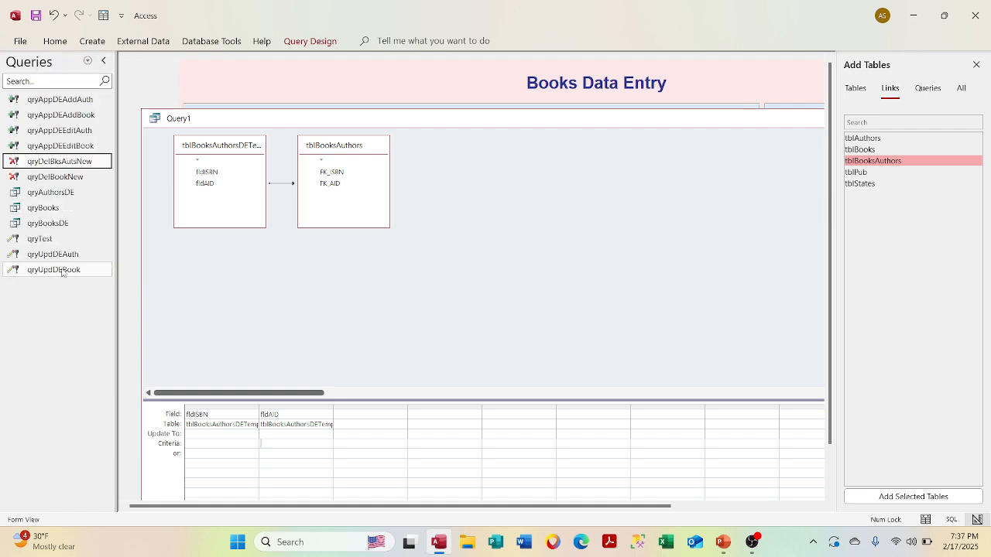
{"action": "right_click", "coordinate": [77, 257]}
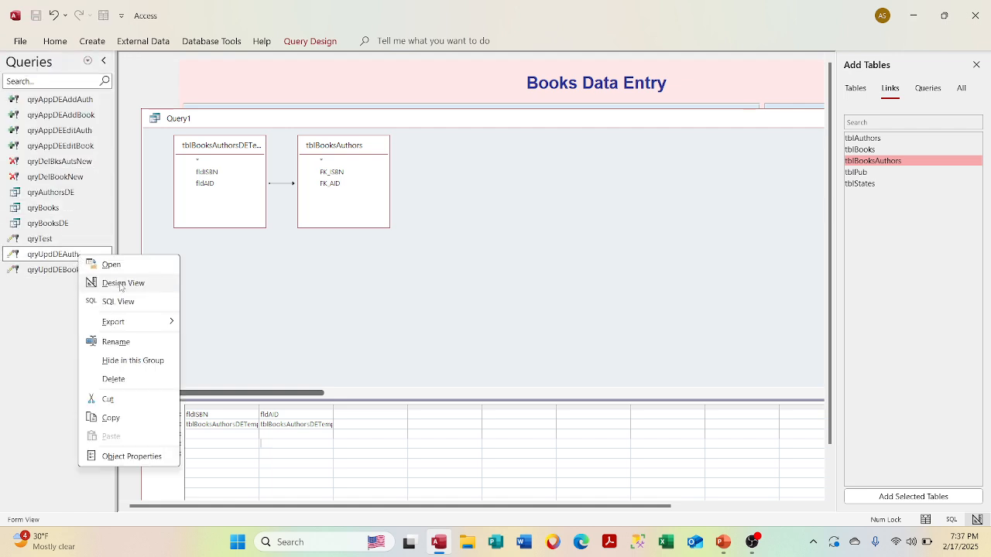
{"action": "left_click", "coordinate": [142, 280]}
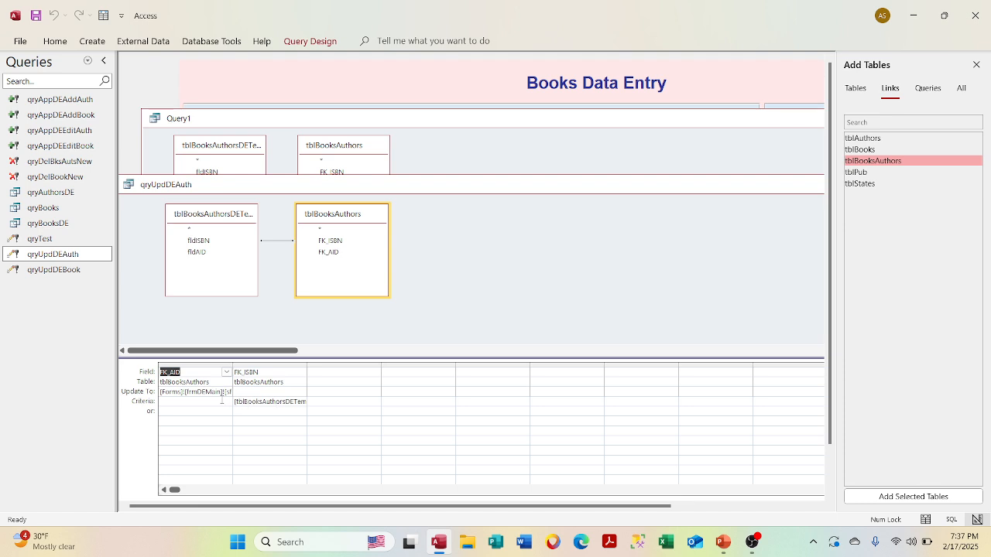
{"action": "left_click_drag", "start_coordinate": [170, 396], "coordinate": [263, 399]}
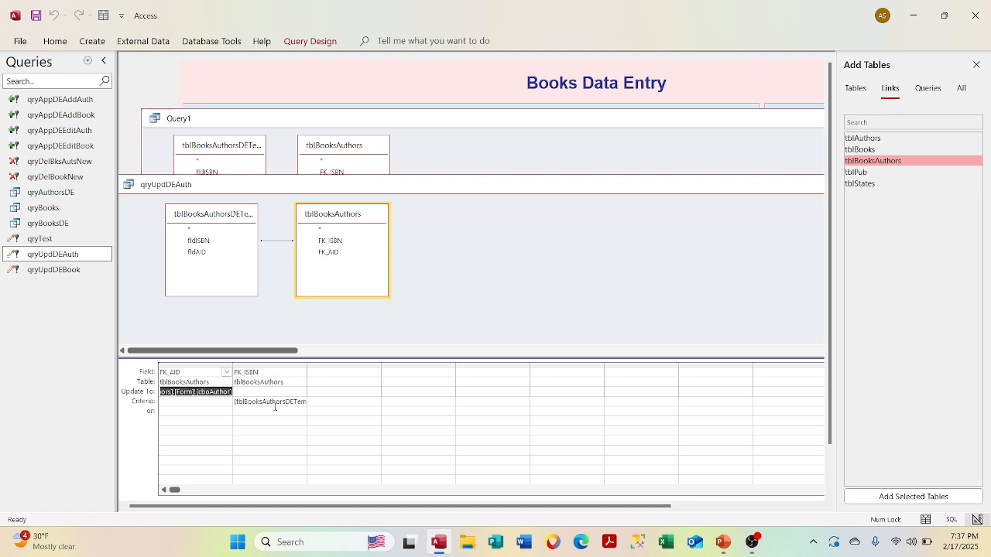
- Paste the tblBooksAuthorsDETemp expression into Query1 as the Update To value of fldISBN, and preview the datasheet
{"action": "left_click", "coordinate": [528, 151]}
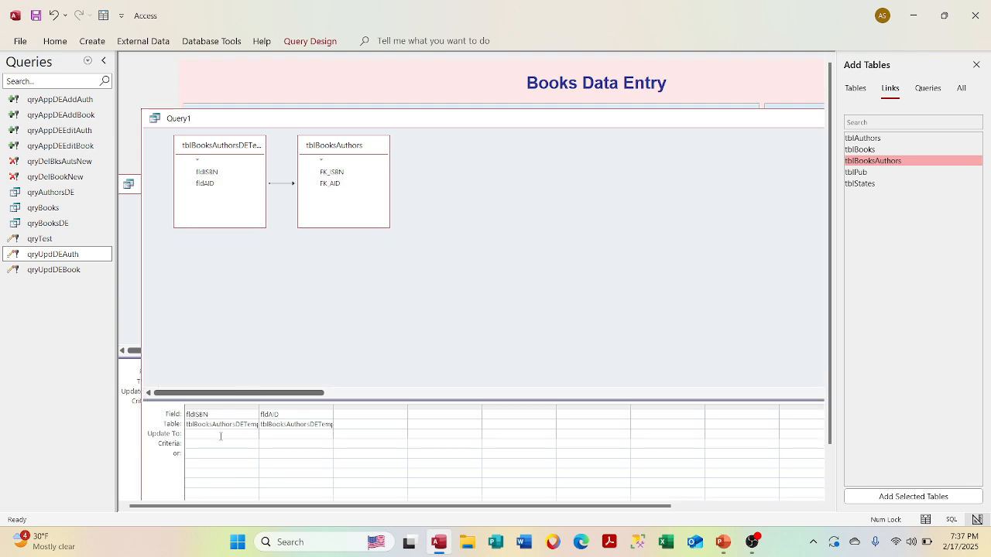
{"action": "key", "text": "ctrl+v"}
{"action": "left_click", "coordinate": [274, 445]}
{"action": "right_click", "coordinate": [435, 127]}
{"action": "left_click", "coordinate": [475, 229]}
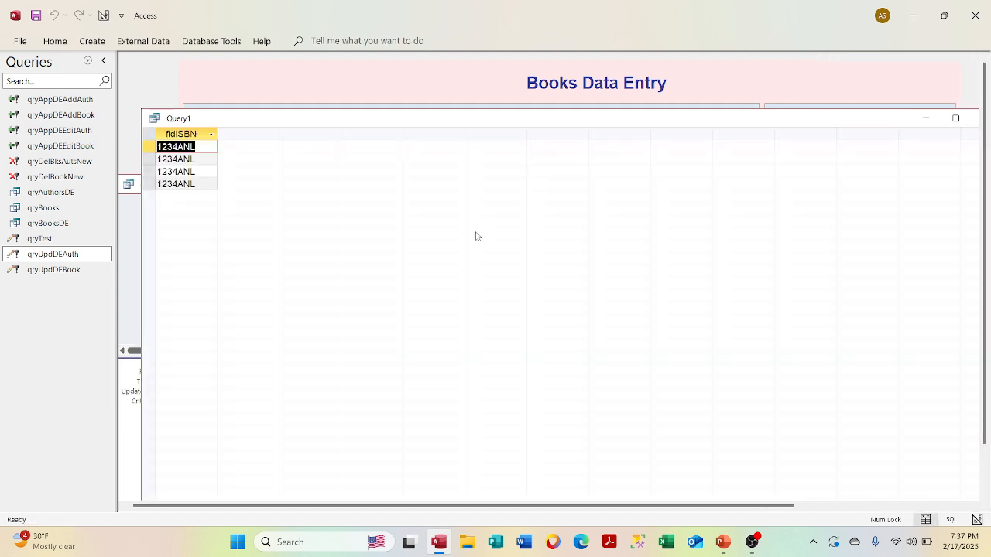
- Return Query1 to design view and select the FK_ISBN criteria expression in qryUpdDEAuth for copying
{"action": "right_click", "coordinate": [495, 124]}
{"action": "left_click", "coordinate": [527, 189]}
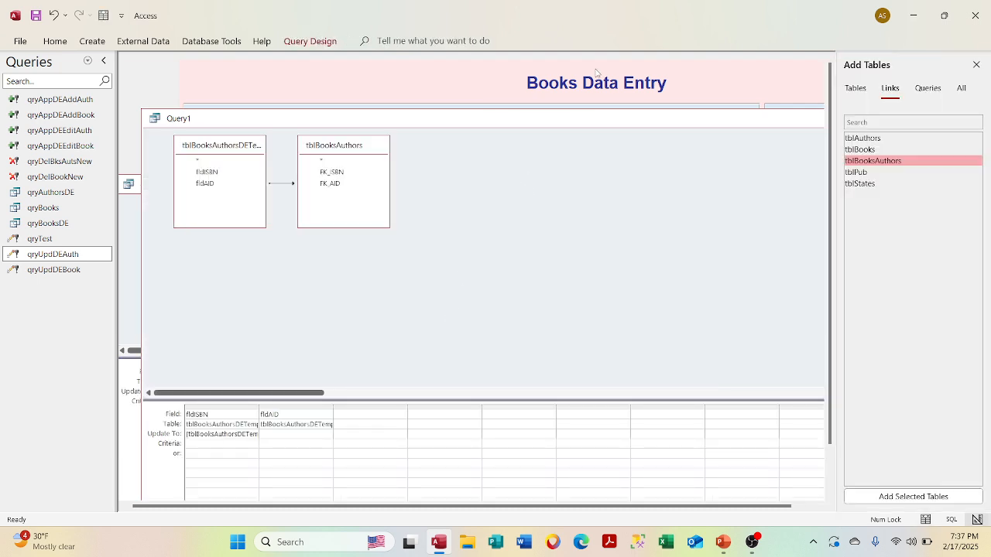
{"action": "left_click_drag", "start_coordinate": [555, 116], "coordinate": [661, 116]}
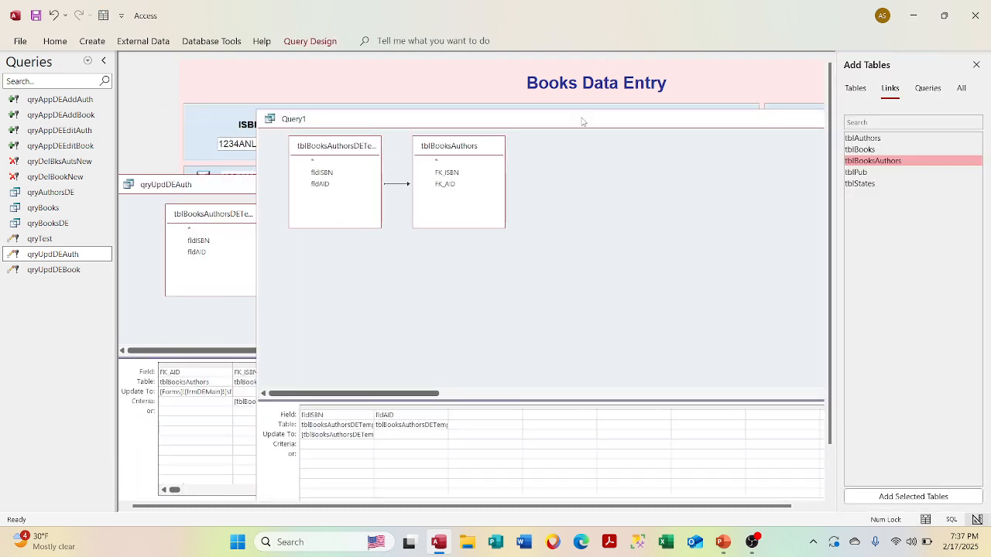
{"action": "left_click", "coordinate": [233, 189]}
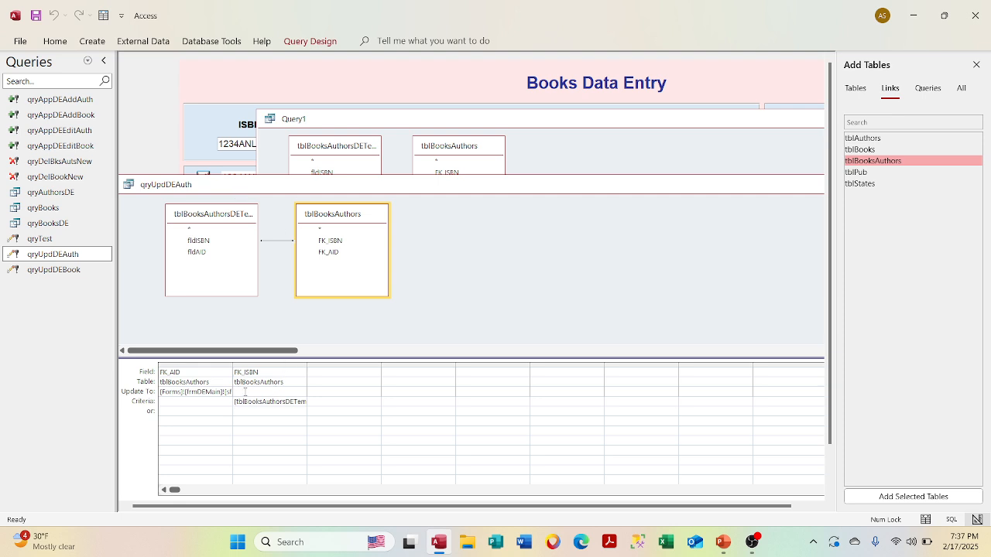
{"action": "left_click_drag", "start_coordinate": [234, 401], "coordinate": [354, 407]}
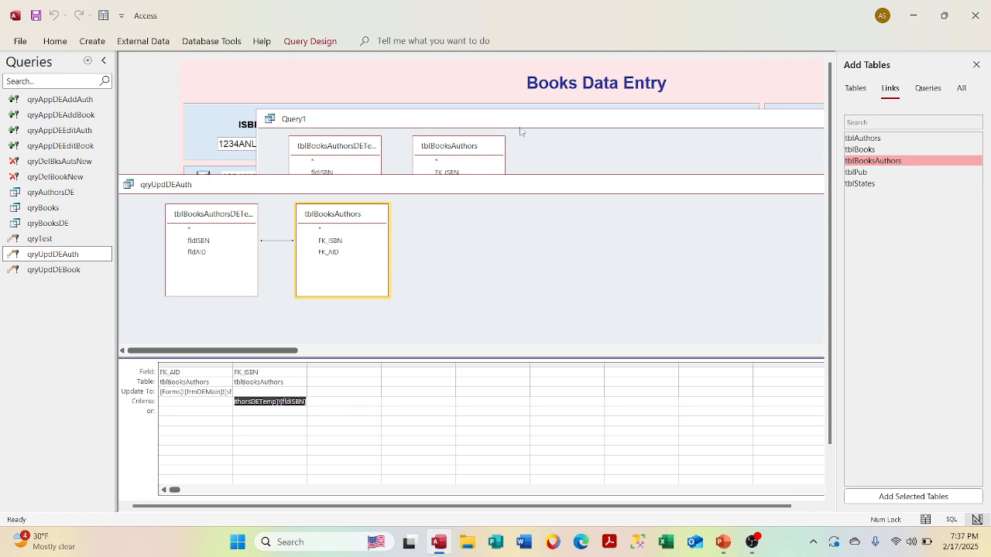
- Try the copied [tblBooksAuthorsDETemp]![fldISBN] expression as the criteria of fldAID in Query1, and preview the datasheet
{"action": "right_click", "coordinate": [520, 128]}
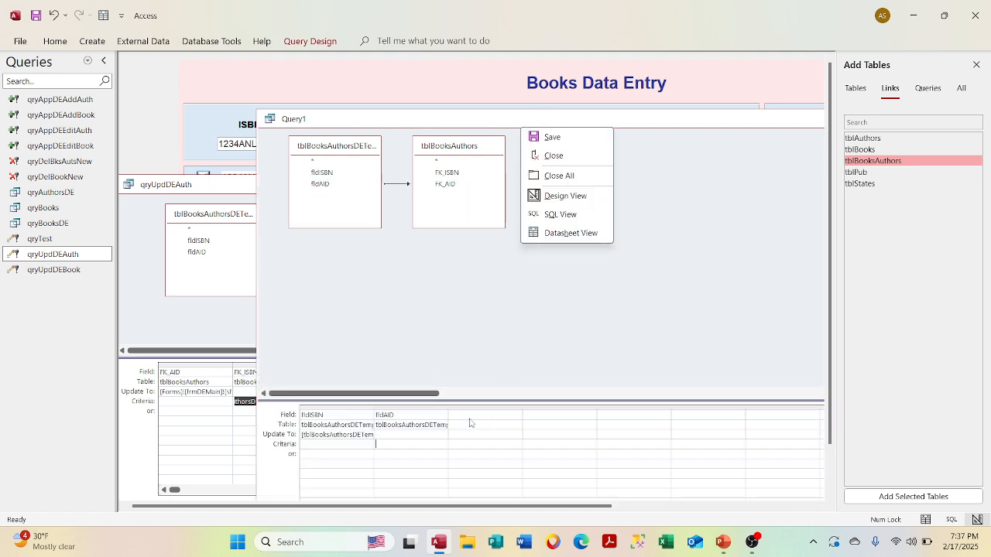
{"action": "left_click", "coordinate": [411, 442]}
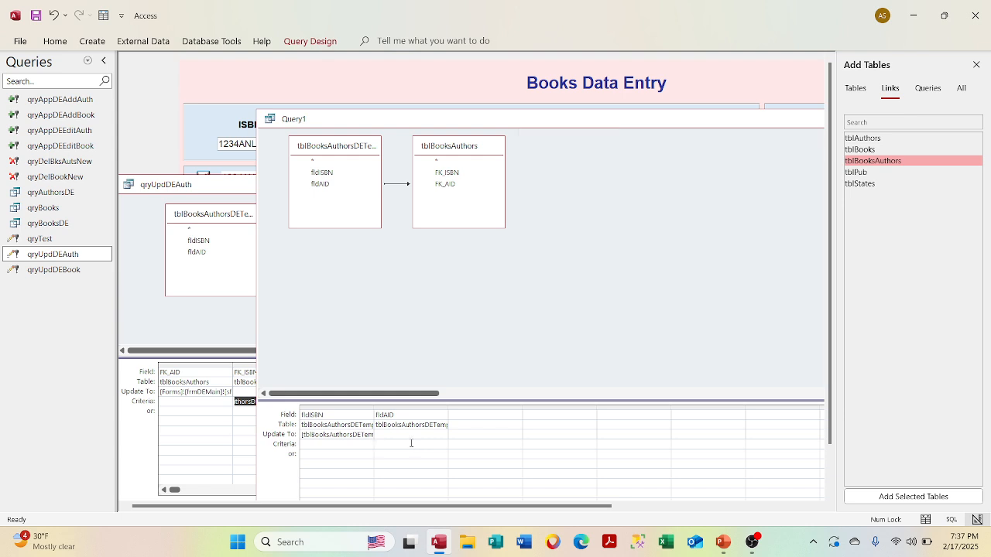
{"action": "left_click", "coordinate": [408, 444]}
{"action": "key", "text": "ctrl+v"}
{"action": "right_click", "coordinate": [528, 128]}
{"action": "left_click", "coordinate": [556, 228]}
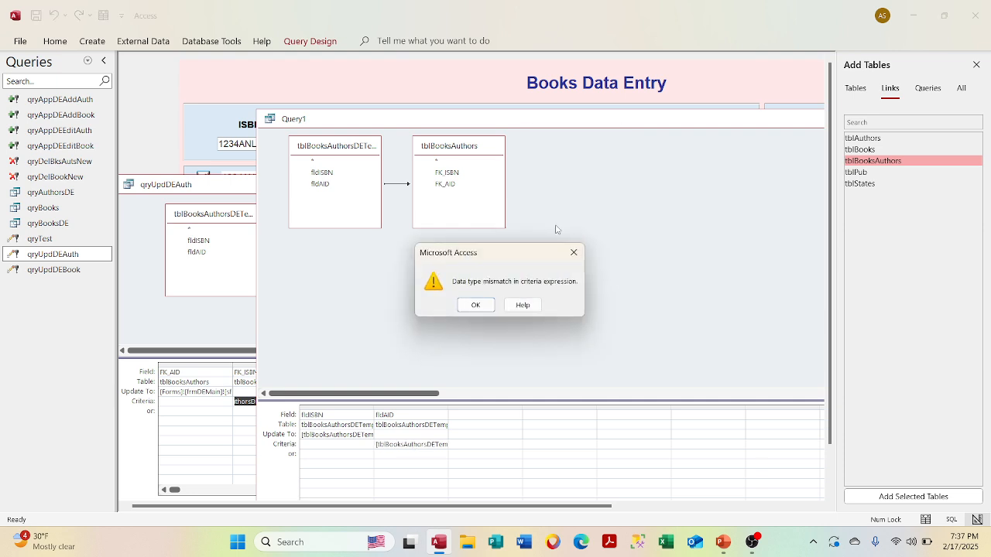
{"action": "left_click", "coordinate": [481, 302]}
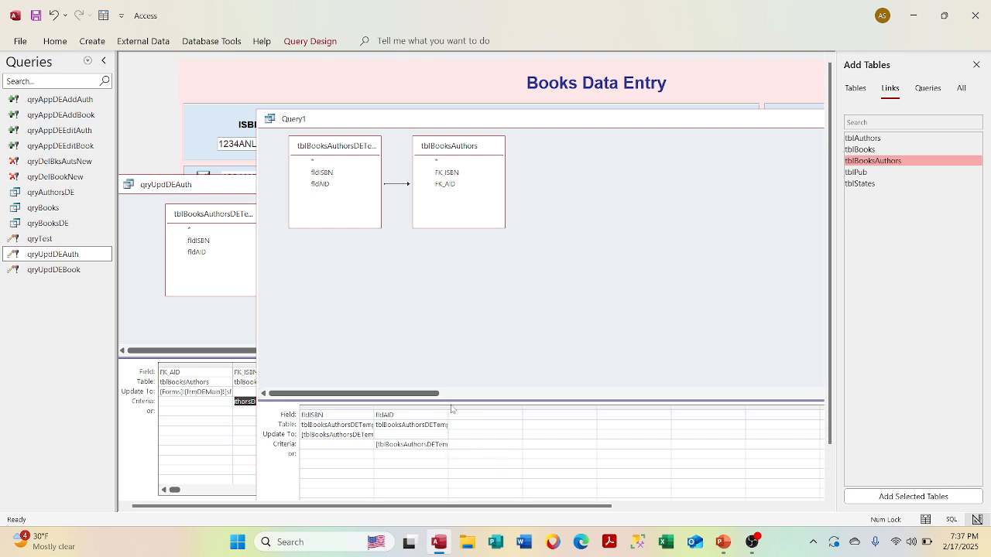
- Widen the fldISBN and fldAID columns of Query1 to fit their contents and clear the criteria of fldAID
{"action": "double_click", "coordinate": [449, 407]}
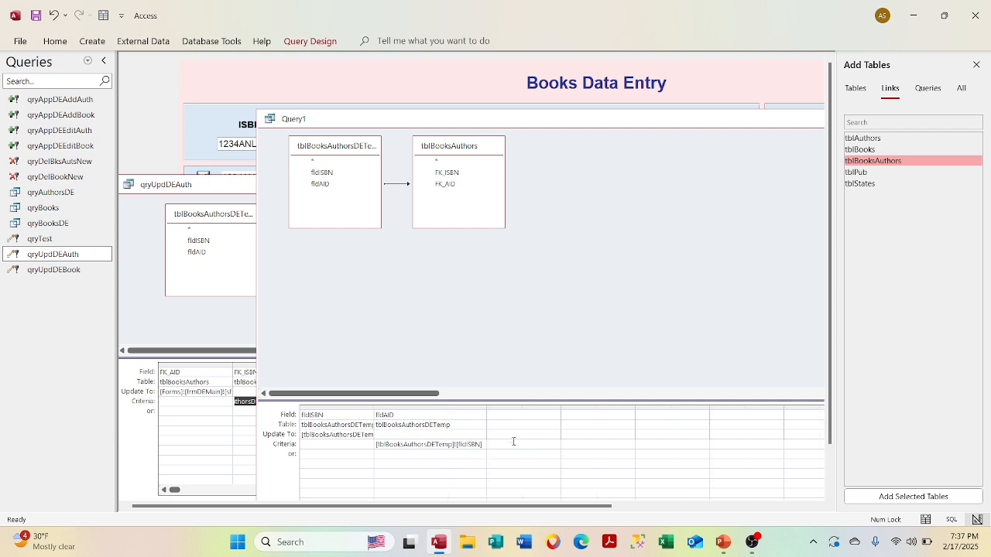
{"action": "double_click", "coordinate": [374, 407]}
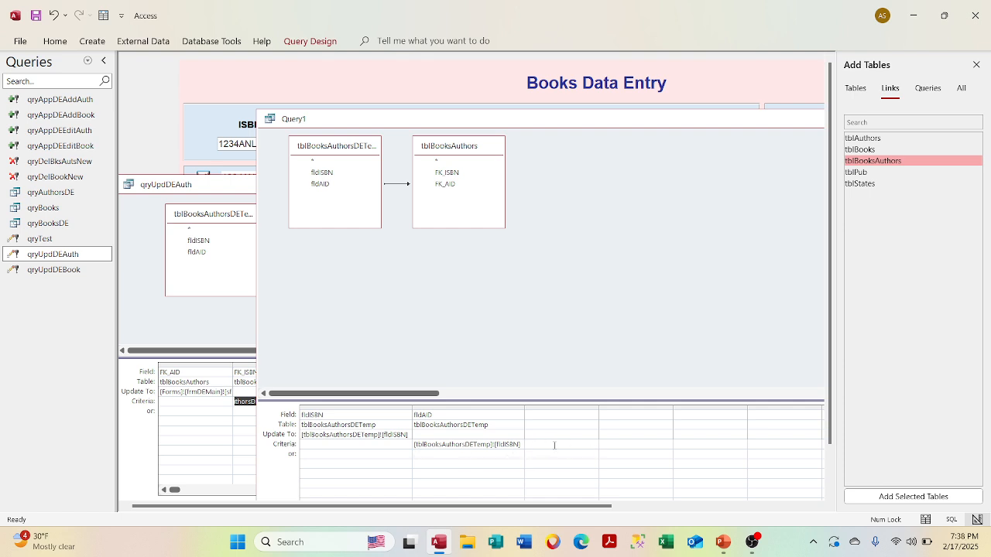
{"action": "left_click_drag", "start_coordinate": [462, 445], "coordinate": [555, 449]}
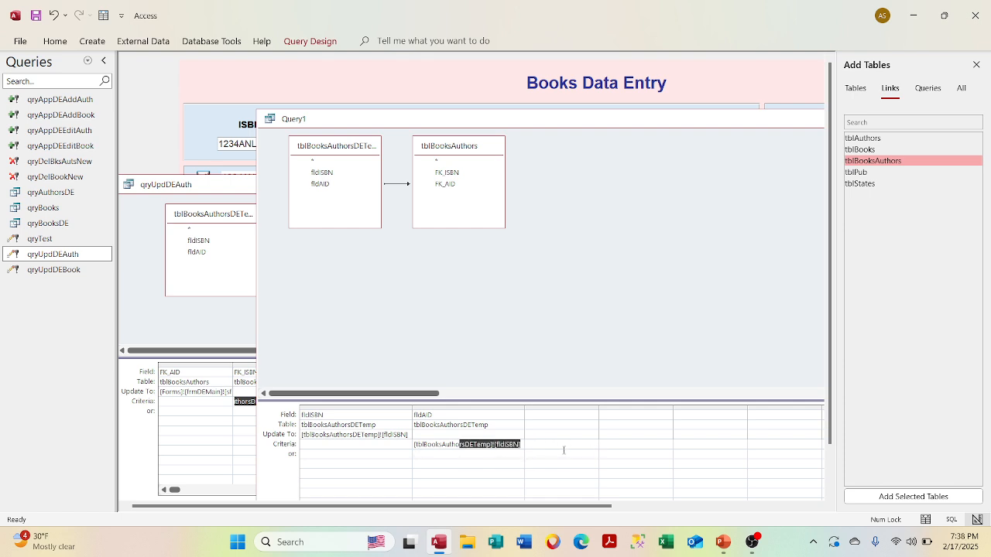
{"action": "key", "text": "BackSpace"}
{"action": "key", "text": "BackSpace"}
{"action": "key", "text": "BackSpace"}
{"action": "key", "text": "BackSpace"}
{"action": "key", "text": "BackSpace"}
{"action": "key", "text": "BackSpace"}
{"action": "key", "text": "BackSpace"}
{"action": "key", "text": "BackSpace"}
{"action": "key", "text": "BackSpace"}
{"action": "key", "text": "BackSpace"}
{"action": "key", "text": "BackSpace"}
{"action": "key", "text": "BackSpace"}
{"action": "key", "text": "BackSpace"}
{"action": "key", "text": "BackSpace"}
{"action": "key", "text": "BackSpace"}
{"action": "key", "text": "BackSpace"}
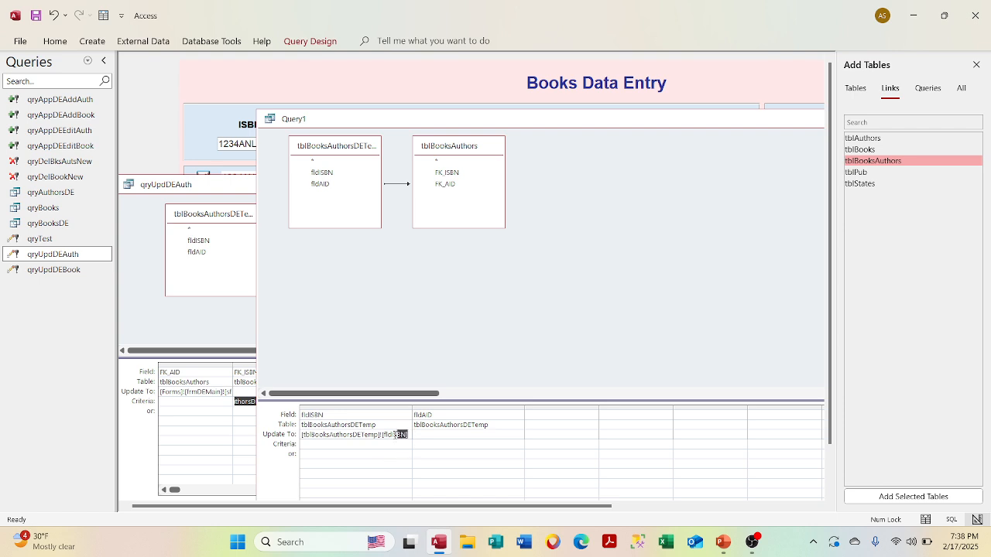
- Move the [tblBooksAuthorsDETemp]![fldISBN] expression from Update To to the criteria of fldISBN, and try previewing the datasheet
{"action": "left_click_drag", "start_coordinate": [409, 435], "coordinate": [299, 435]}
{"action": "key", "text": "ctrl+c"}
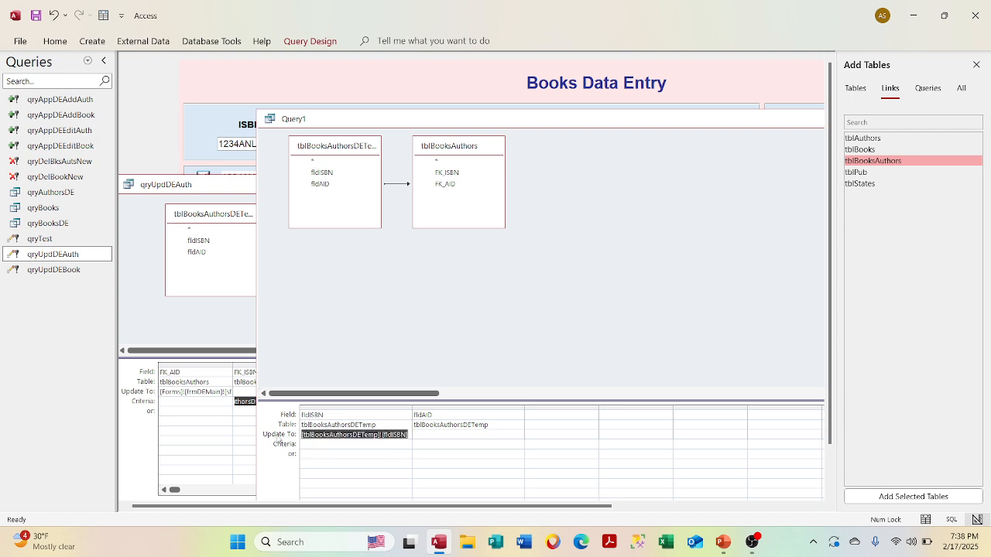
{"action": "key", "text": "BackSpace"}
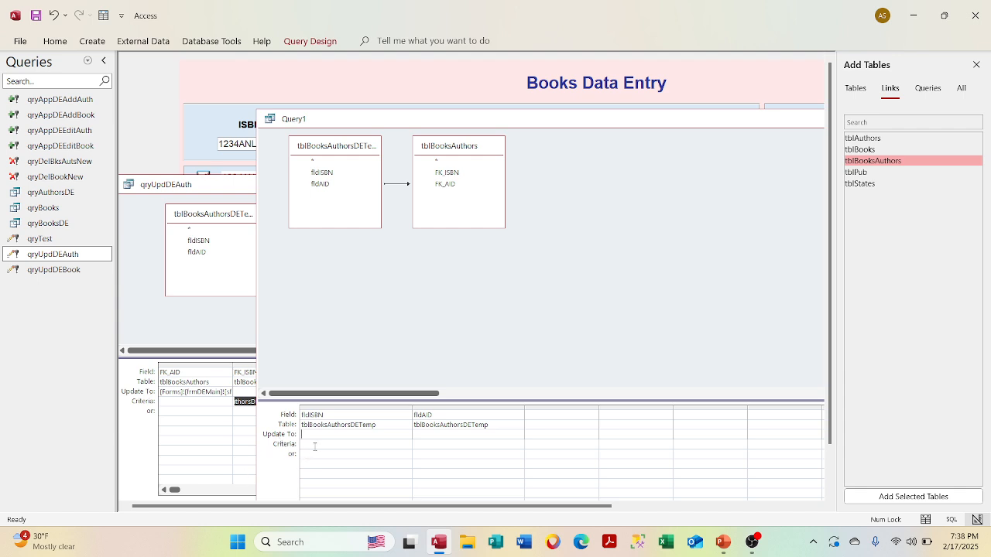
{"action": "key", "text": "ctrl+v"}
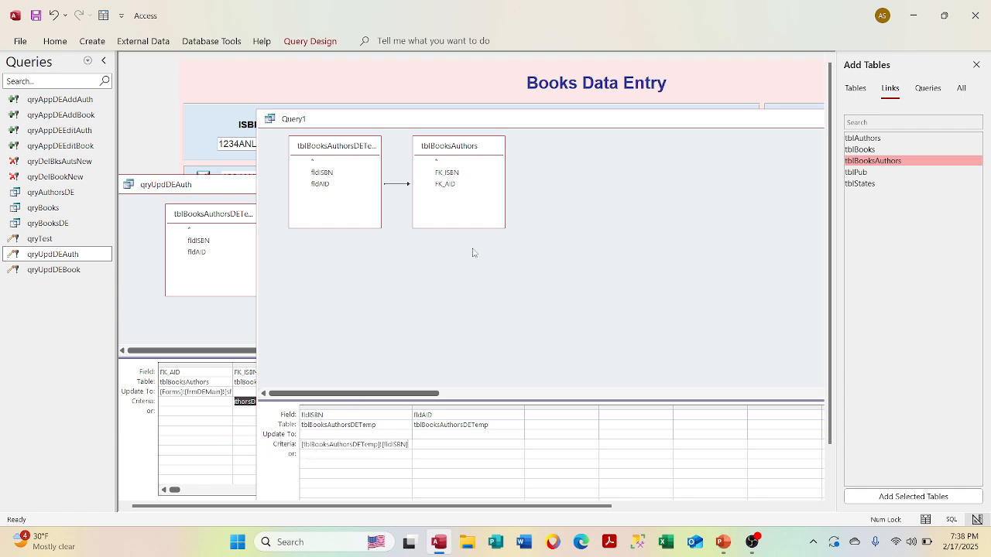
{"action": "right_click", "coordinate": [599, 120]}
{"action": "left_click", "coordinate": [616, 224]}
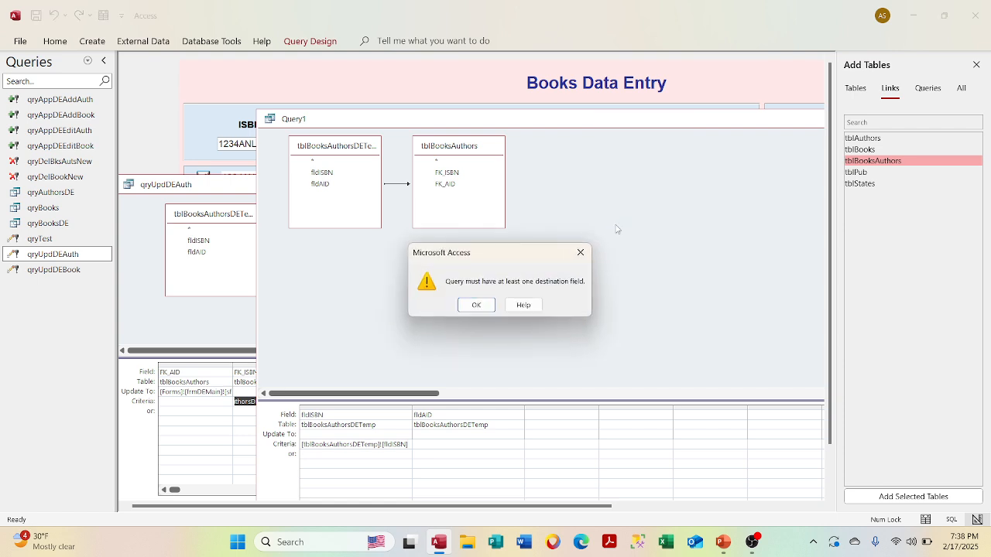
{"action": "left_click", "coordinate": [485, 305]}
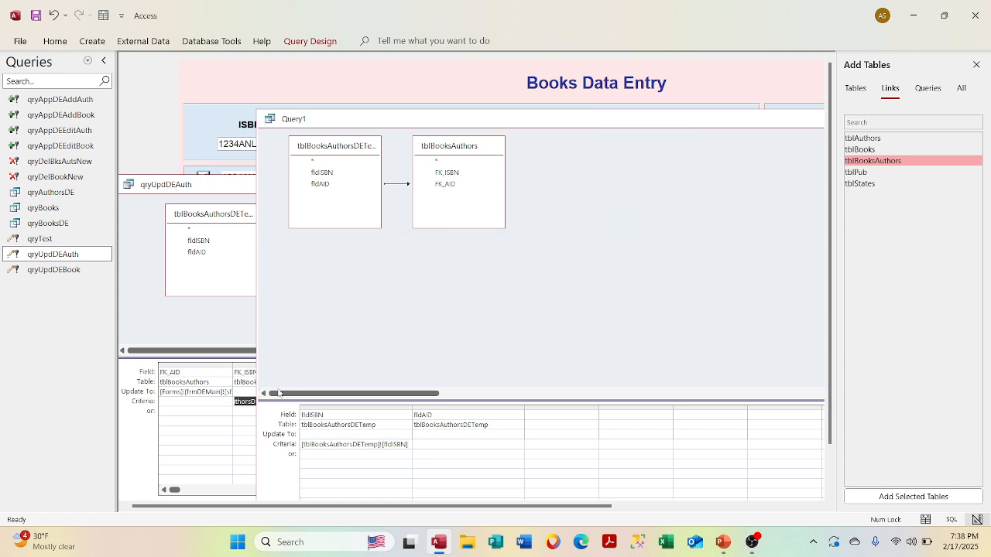
- Copy the cboAuthor form expression from FK_AID in qryUpdDEAuth to fldAID's Update To in Query1, and preview the datasheet
{"action": "left_click", "coordinate": [242, 412]}
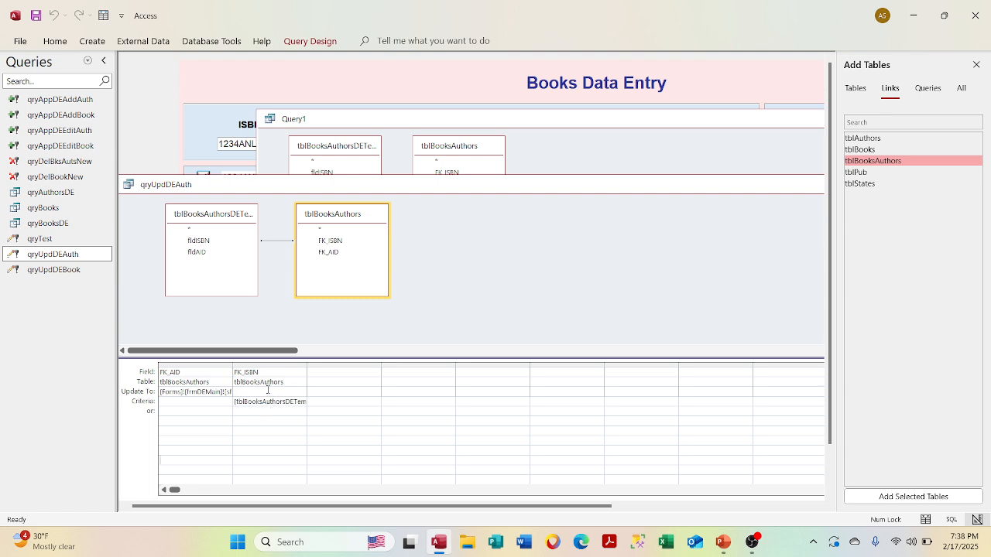
{"action": "double_click", "coordinate": [232, 364]}
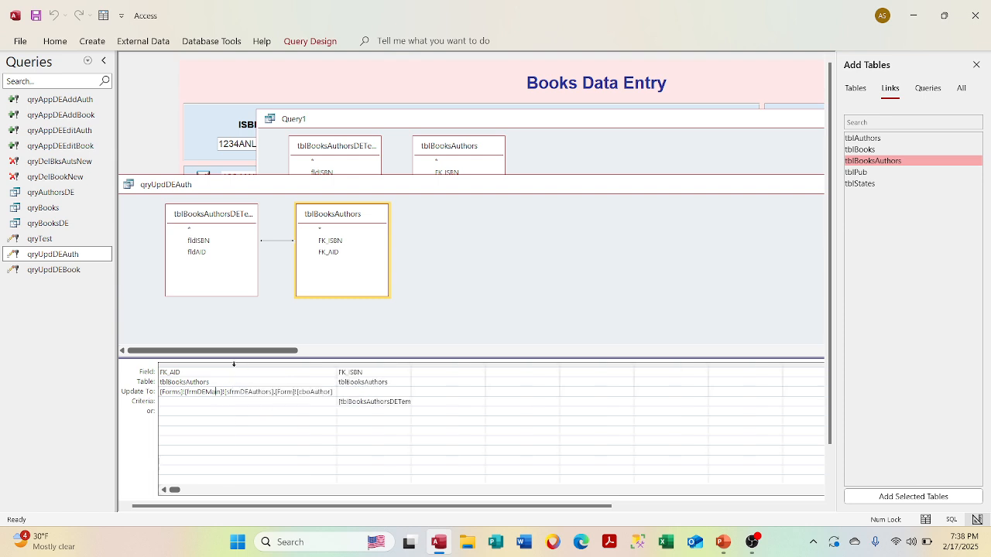
{"action": "left_click_drag", "start_coordinate": [334, 391], "coordinate": [110, 396]}
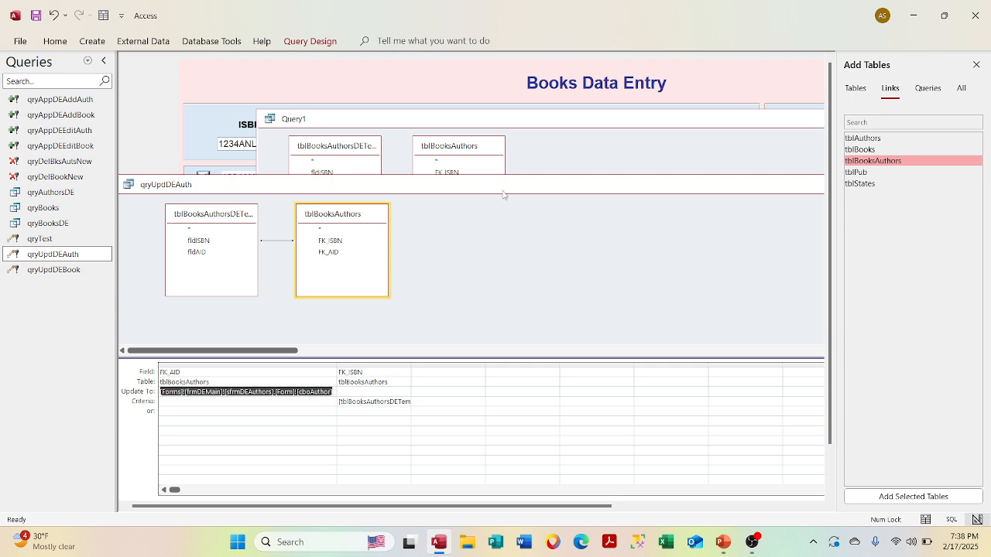
{"action": "left_click", "coordinate": [568, 155]}
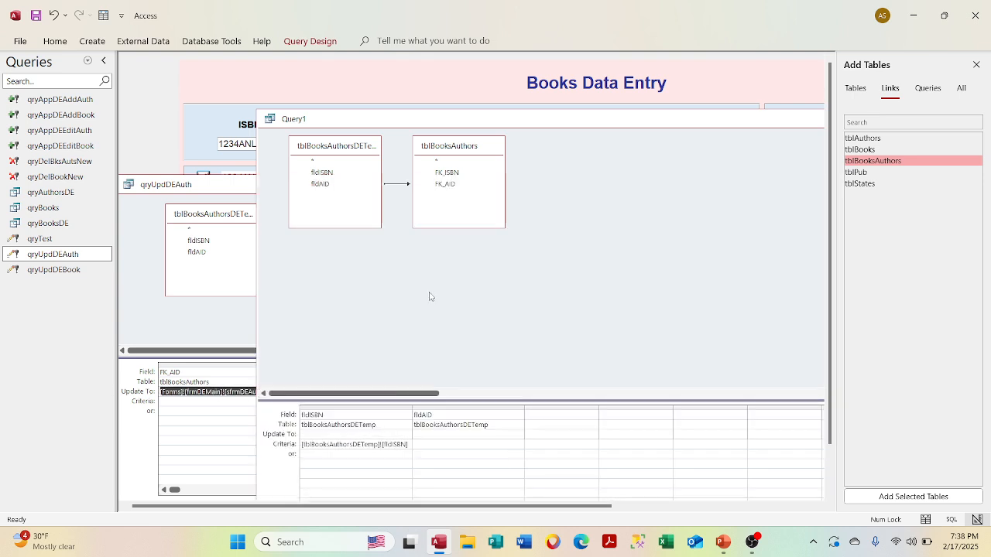
{"action": "left_click", "coordinate": [421, 435]}
{"action": "key", "text": "ctrl+v"}
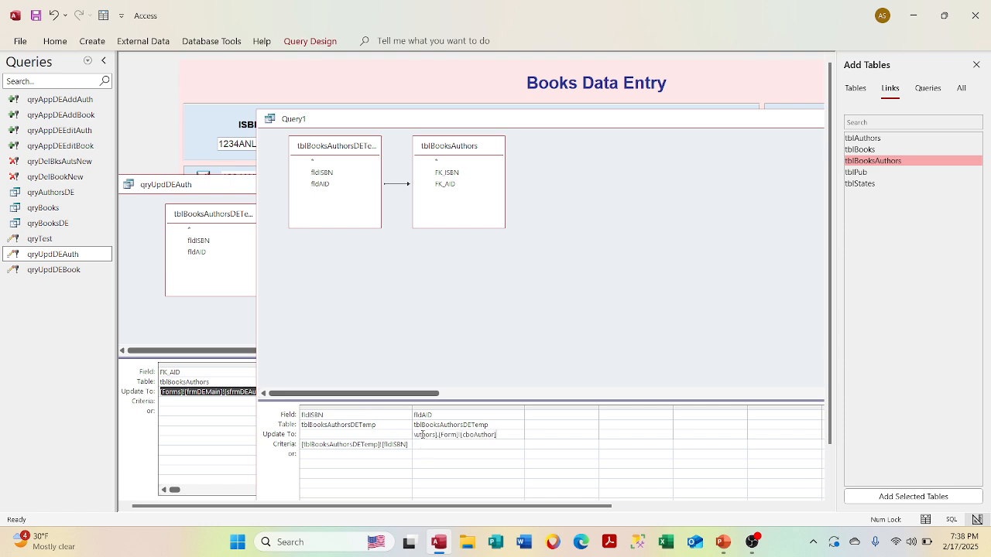
{"action": "right_click", "coordinate": [626, 120]}
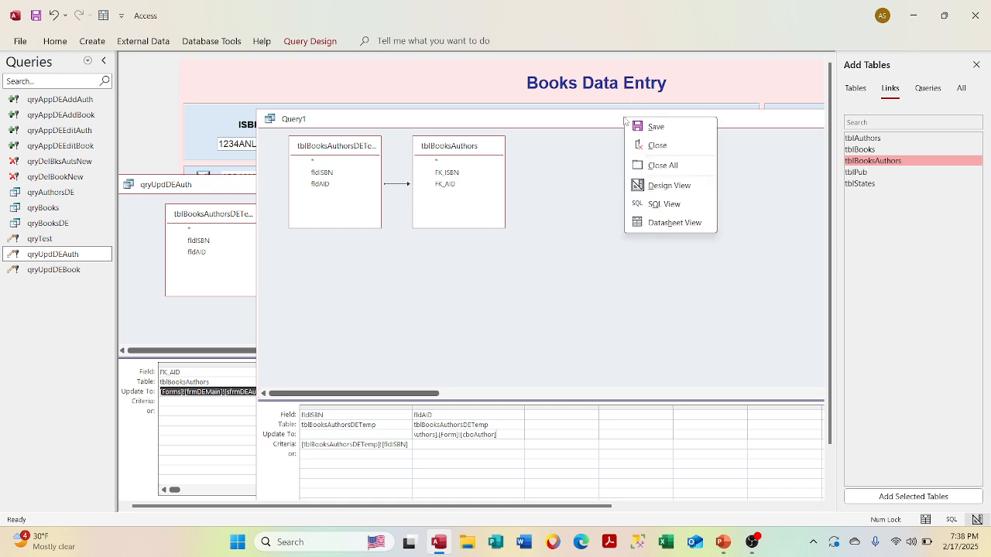
{"action": "left_click", "coordinate": [642, 222]}
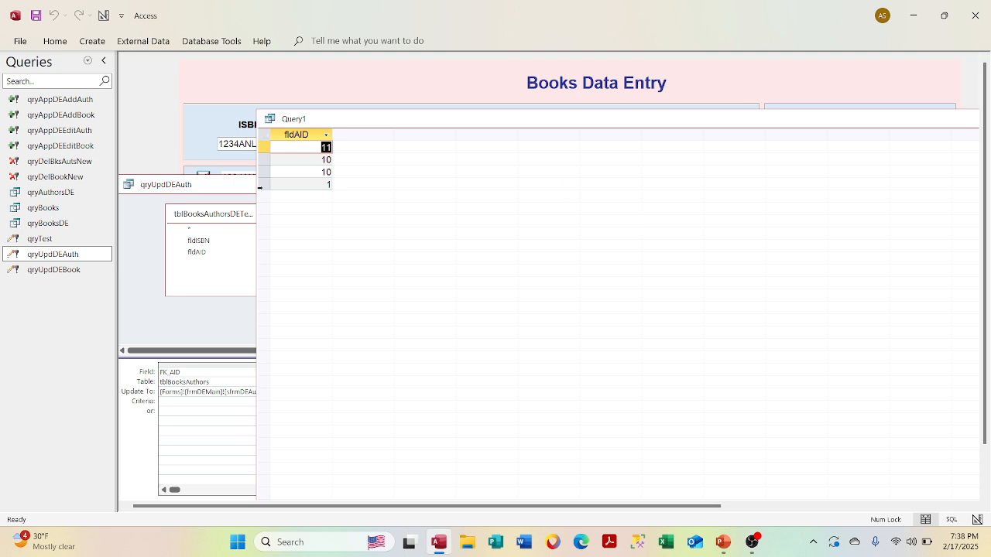
- Bring the qryUpdDEAuth design window forward and close it
{"action": "left_click", "coordinate": [174, 190]}
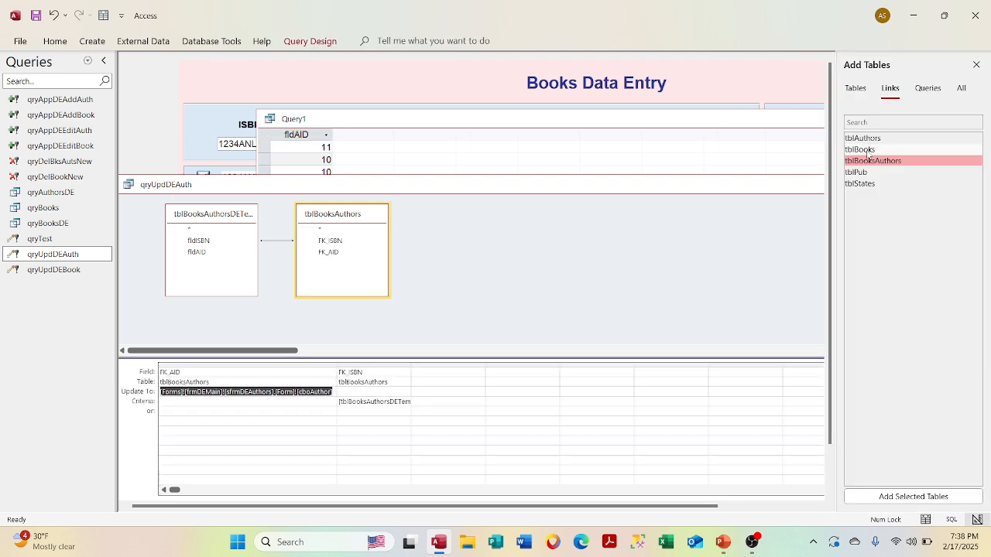
{"action": "left_click_drag", "start_coordinate": [807, 191], "coordinate": [643, 181]}
{"action": "left_click", "coordinate": [751, 179]}
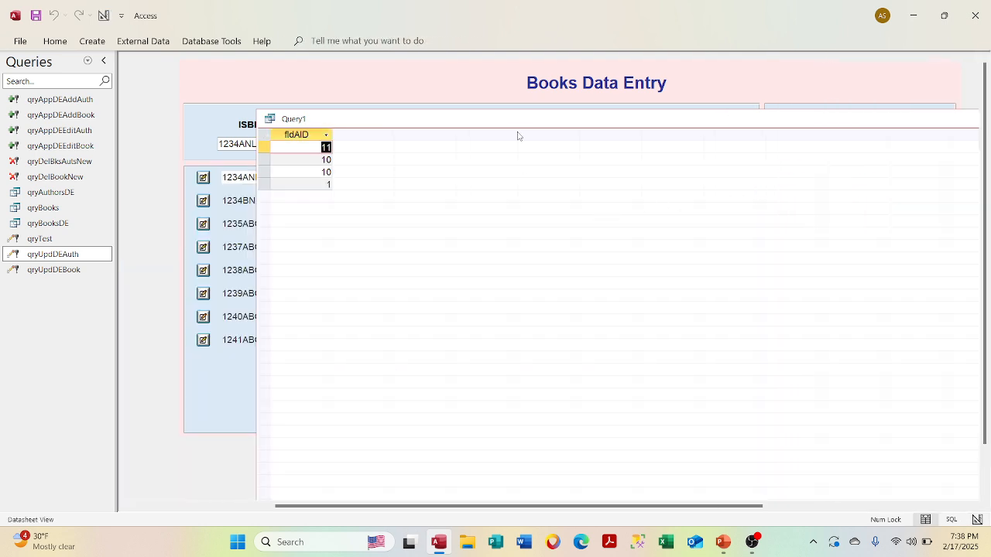
- Close the Query1 datasheet and save the query under the name Query1
{"action": "left_click_drag", "start_coordinate": [517, 124], "coordinate": [430, 137]}
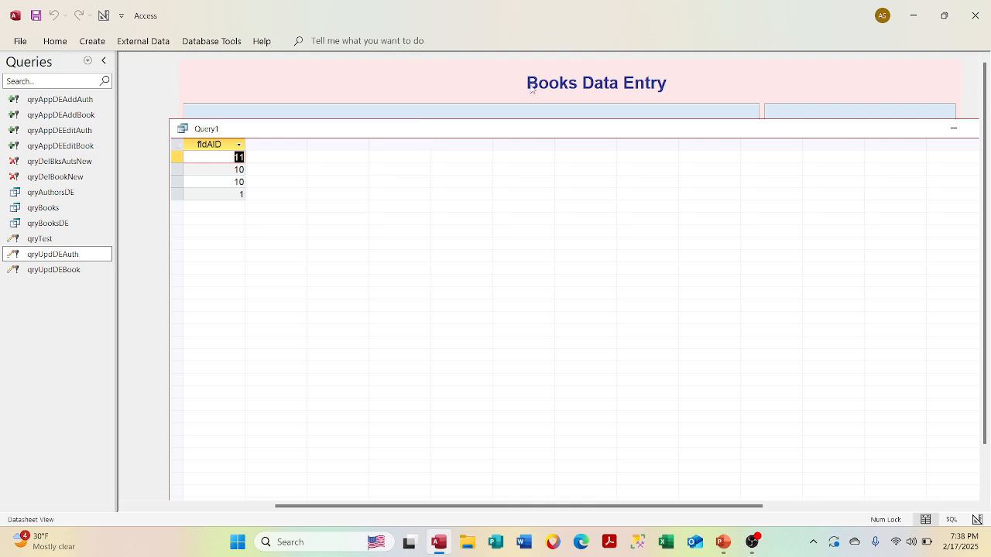
{"action": "left_click_drag", "start_coordinate": [646, 133], "coordinate": [528, 134]}
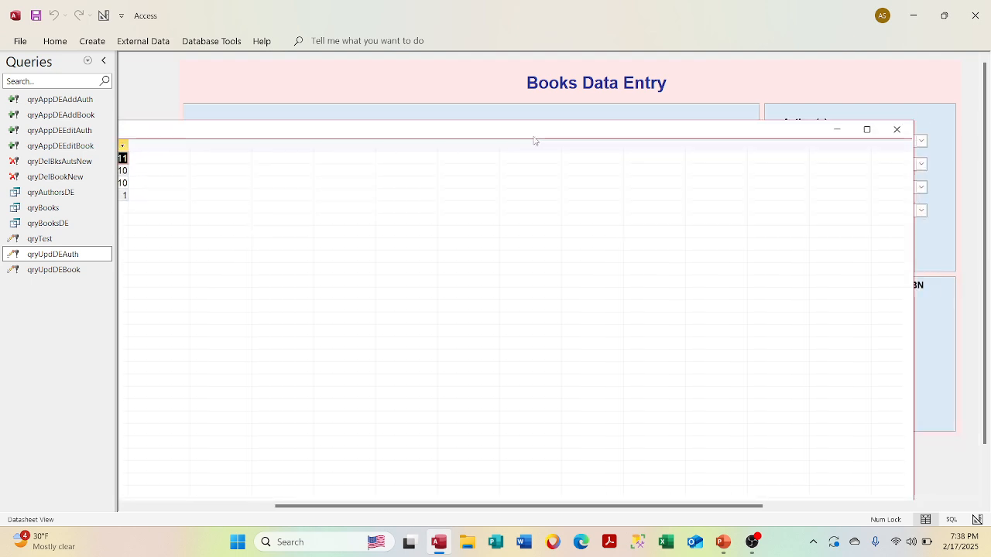
{"action": "left_click", "coordinate": [897, 129]}
{"action": "left_click", "coordinate": [447, 308]}
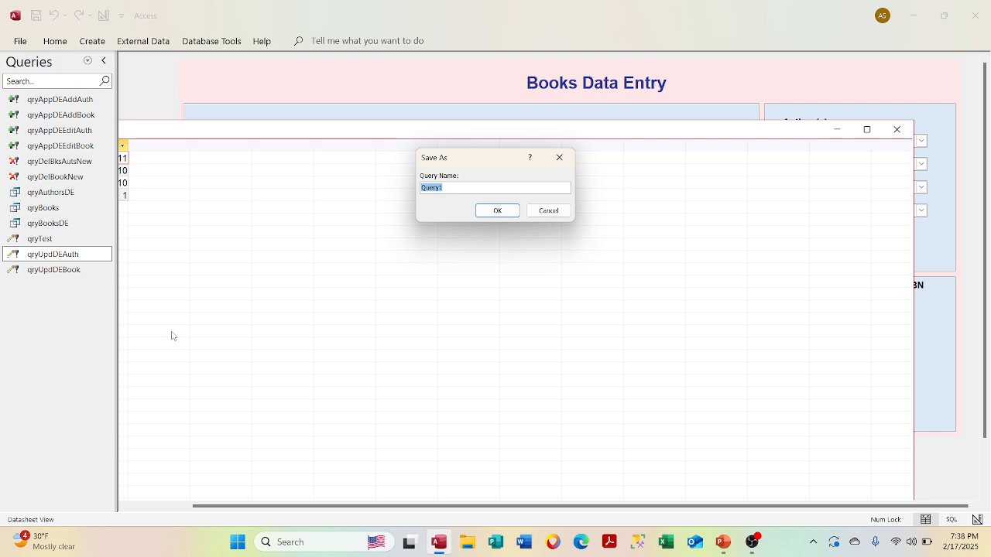
{"action": "left_click", "coordinate": [492, 208]}
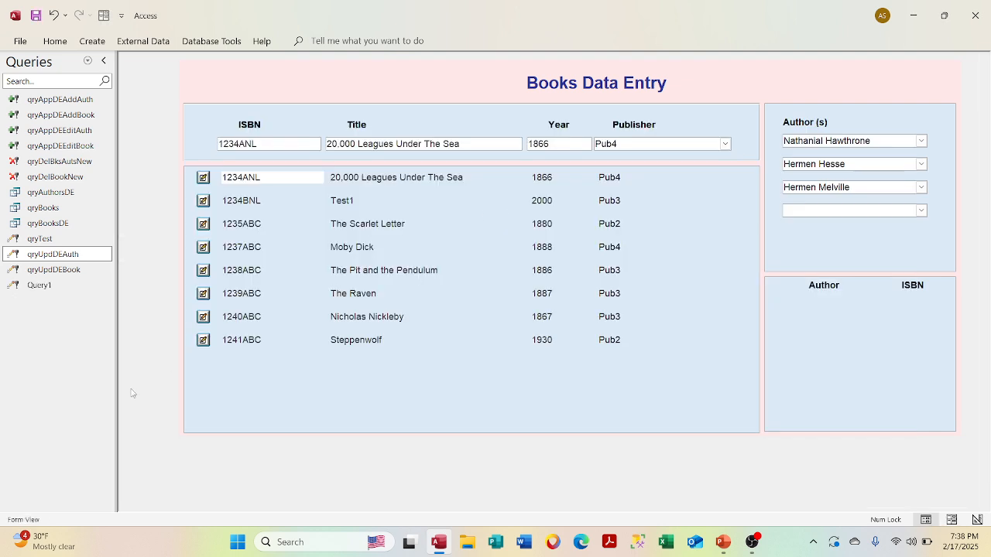
- Run the saved update query Query1 and accept the data modification
{"action": "double_click", "coordinate": [41, 286]}
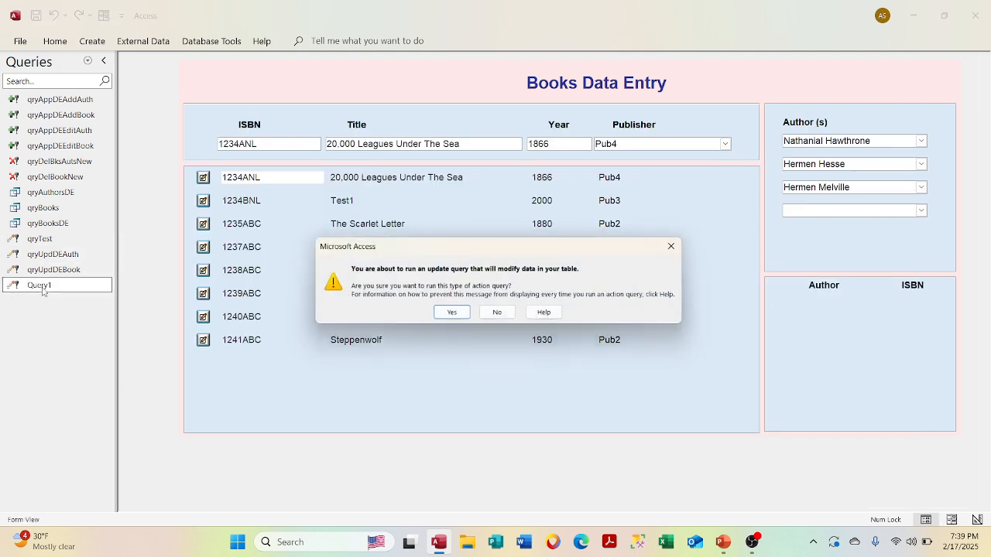
{"action": "left_click", "coordinate": [451, 313]}
{"action": "left_click", "coordinate": [476, 314]}
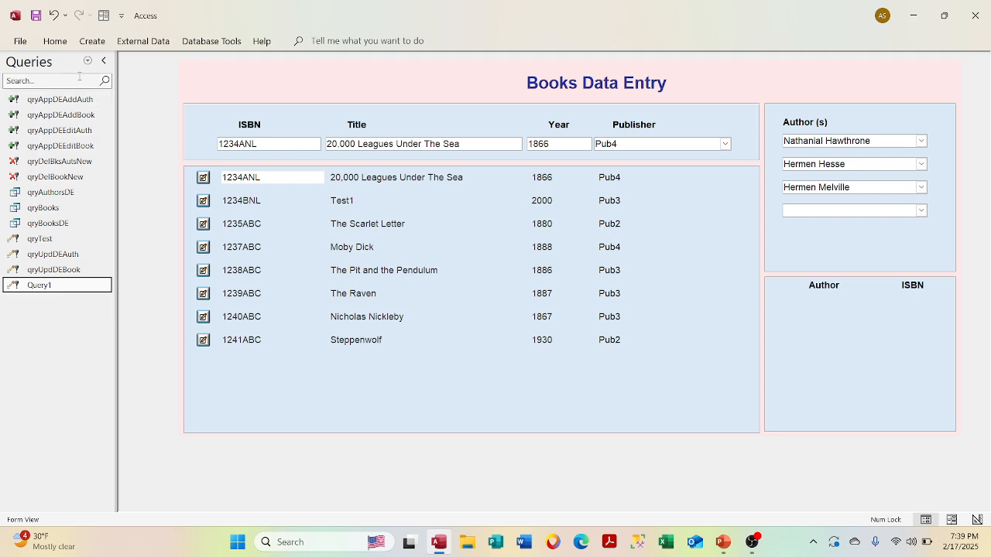
- Show the database's tables and open tblBooksAuthors to check its records
{"action": "left_click", "coordinate": [87, 61]}
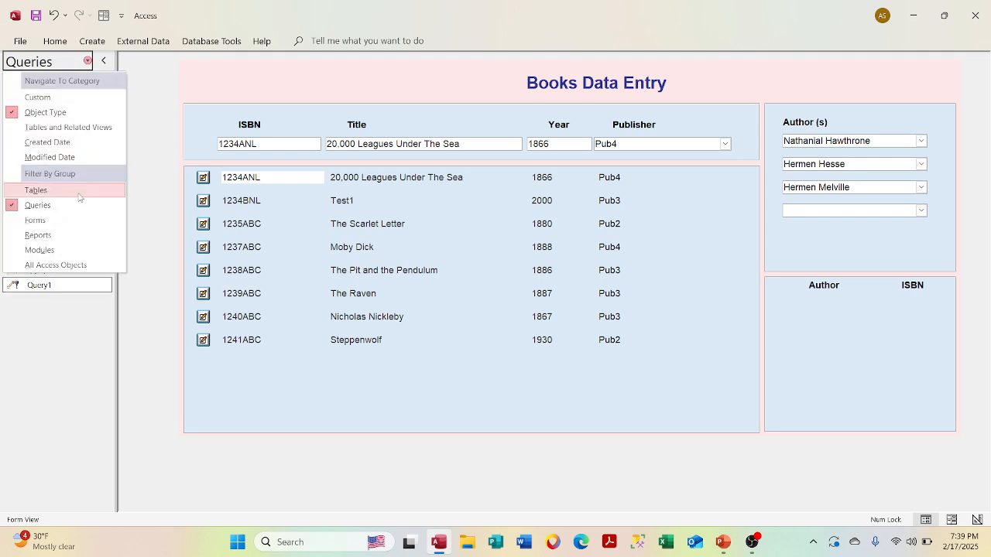
{"action": "left_click", "coordinate": [77, 191]}
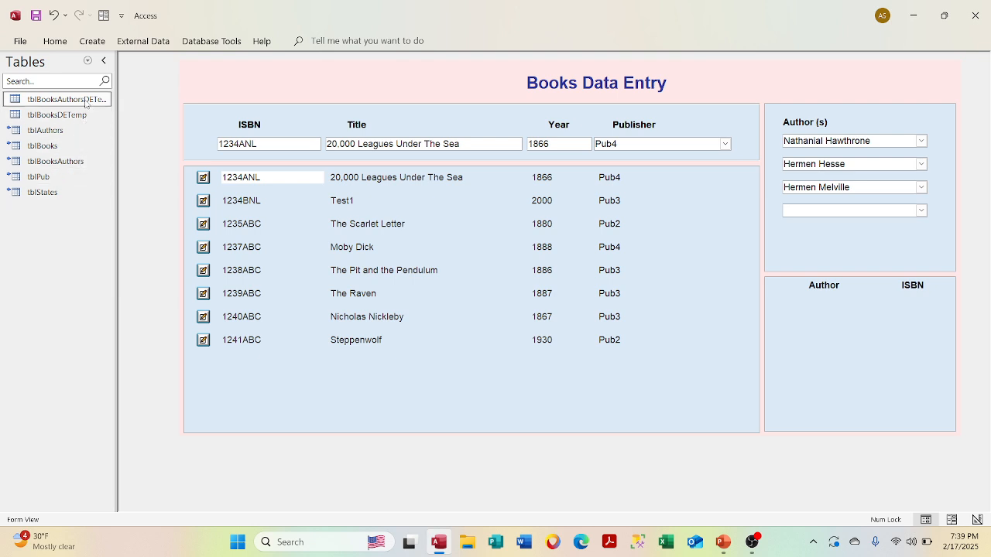
{"action": "double_click", "coordinate": [81, 162]}
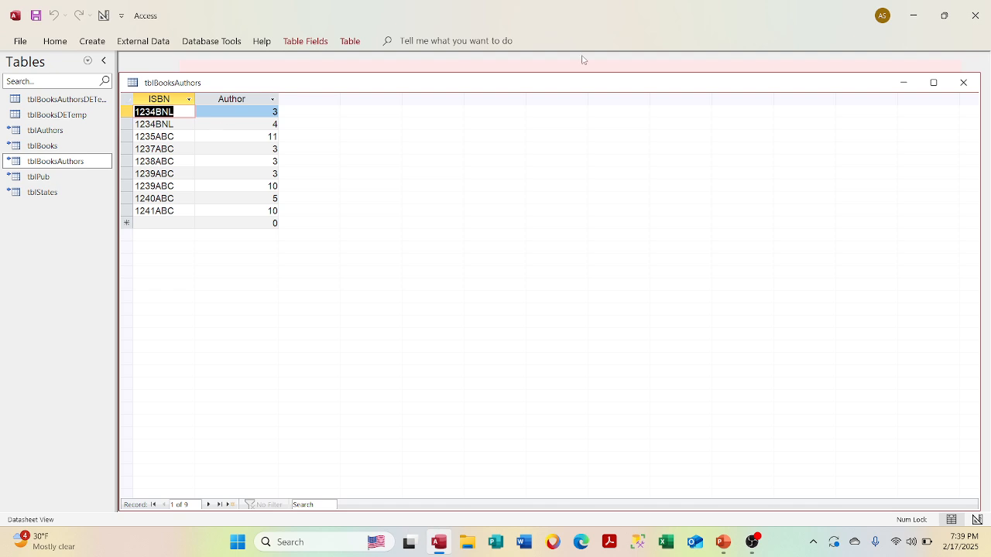
- Close tblBooksAuthors, then run the delete query qryDelBookNew and accept the row deletion
{"action": "left_click", "coordinate": [964, 83]}
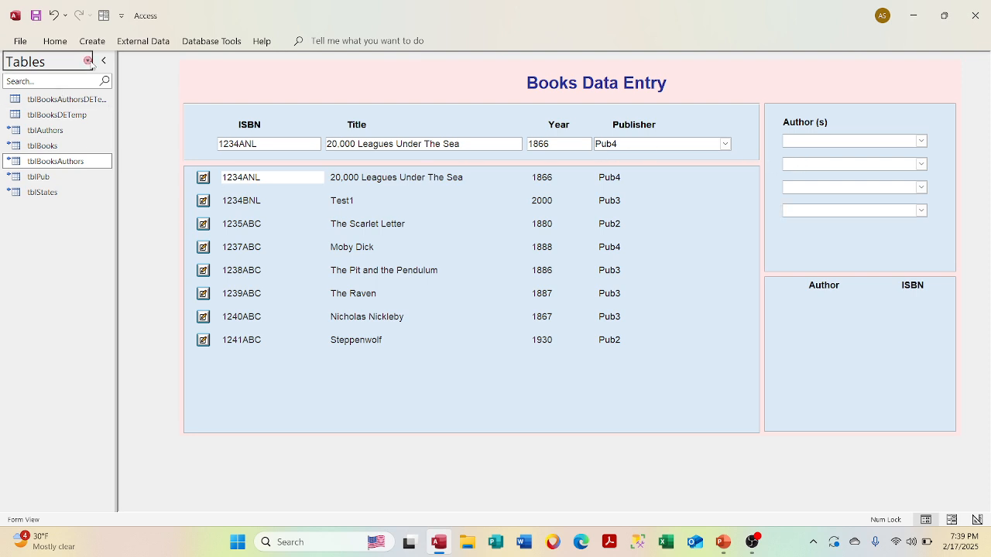
{"action": "left_click", "coordinate": [89, 61]}
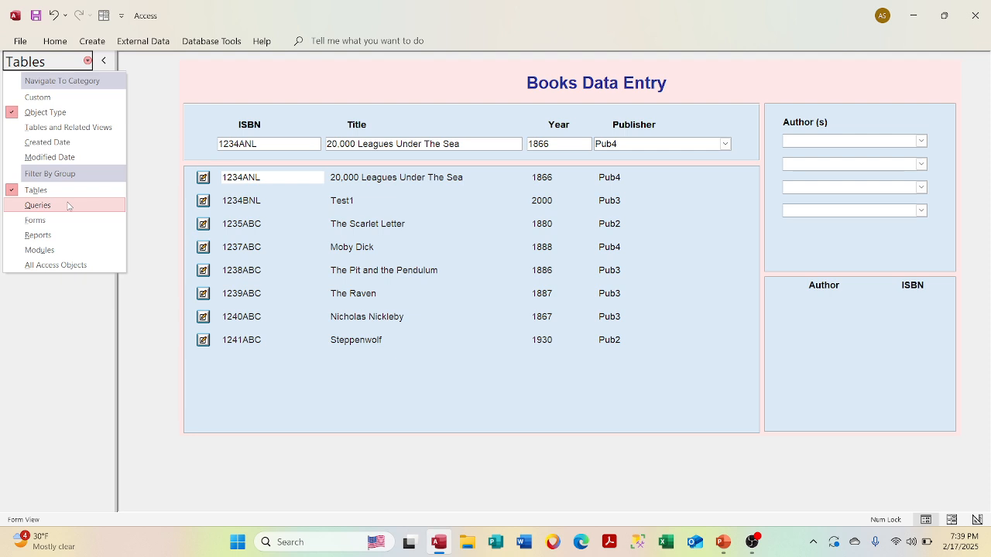
{"action": "left_click", "coordinate": [67, 205]}
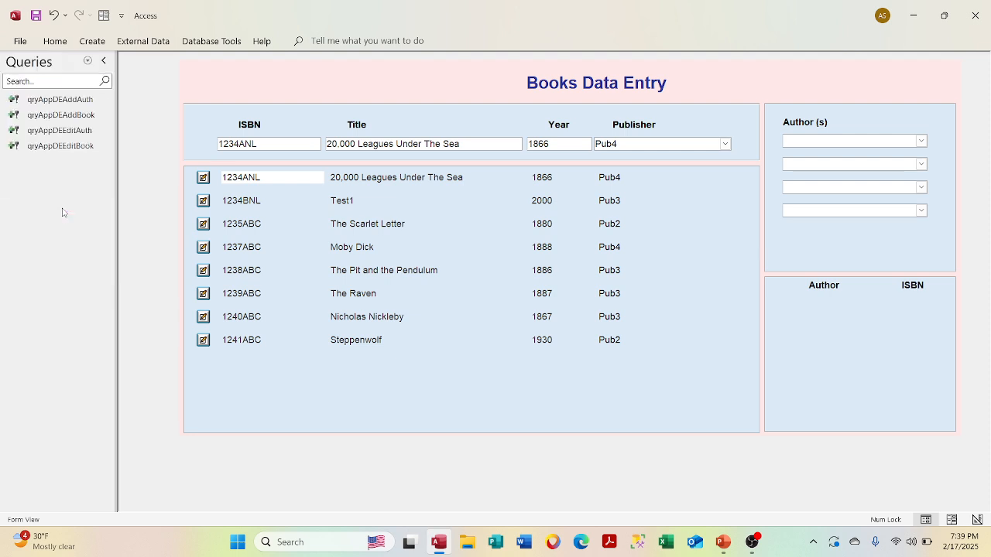
{"action": "double_click", "coordinate": [69, 177]}
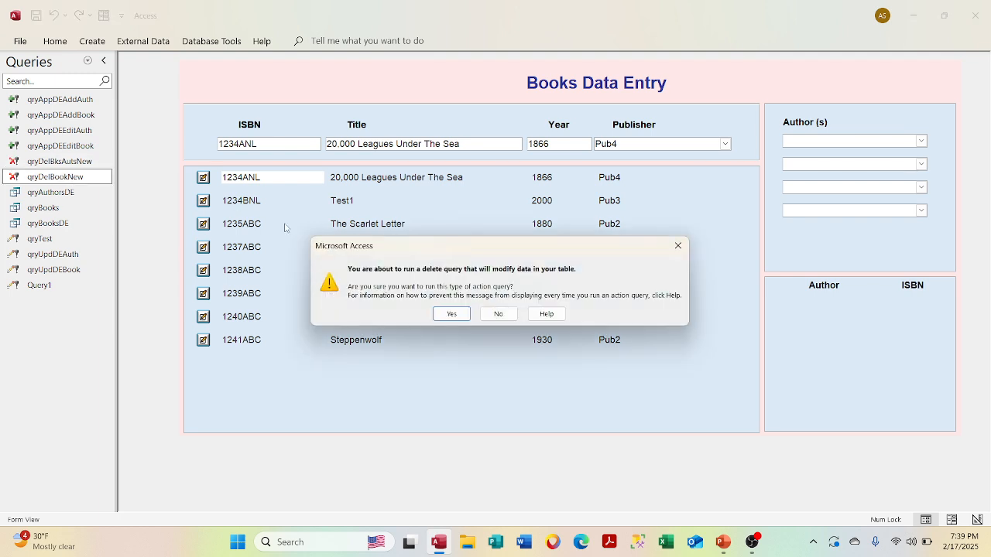
{"action": "left_click", "coordinate": [442, 314]}
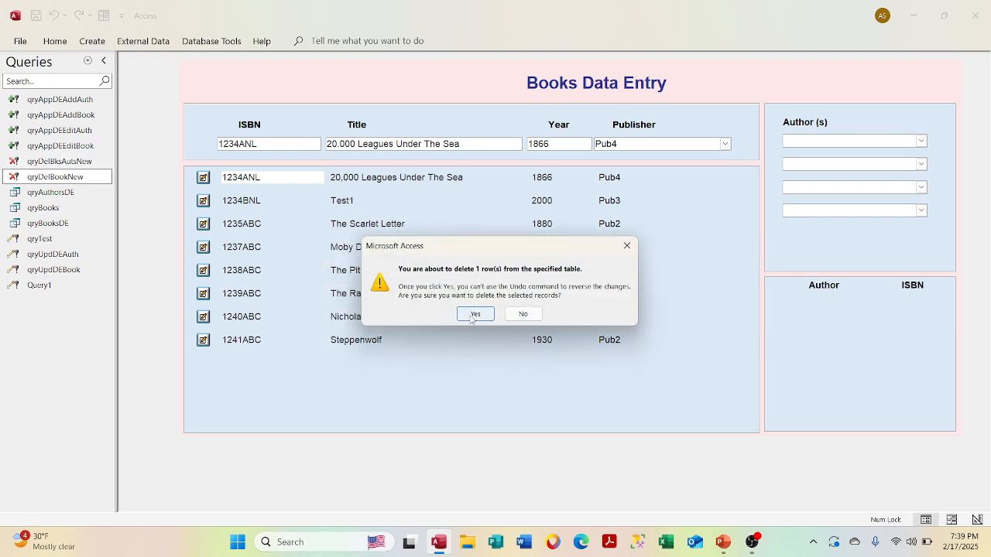
{"action": "left_click", "coordinate": [474, 313]}
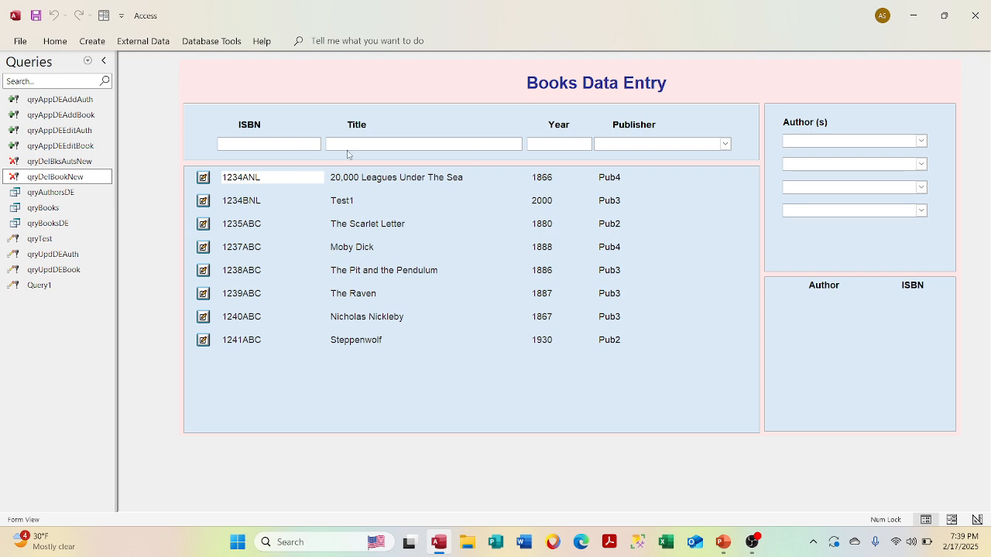
- Run the delete query qryDelBksAutsNew and accept the deletion of the temporary author rows
{"action": "double_click", "coordinate": [35, 161]}
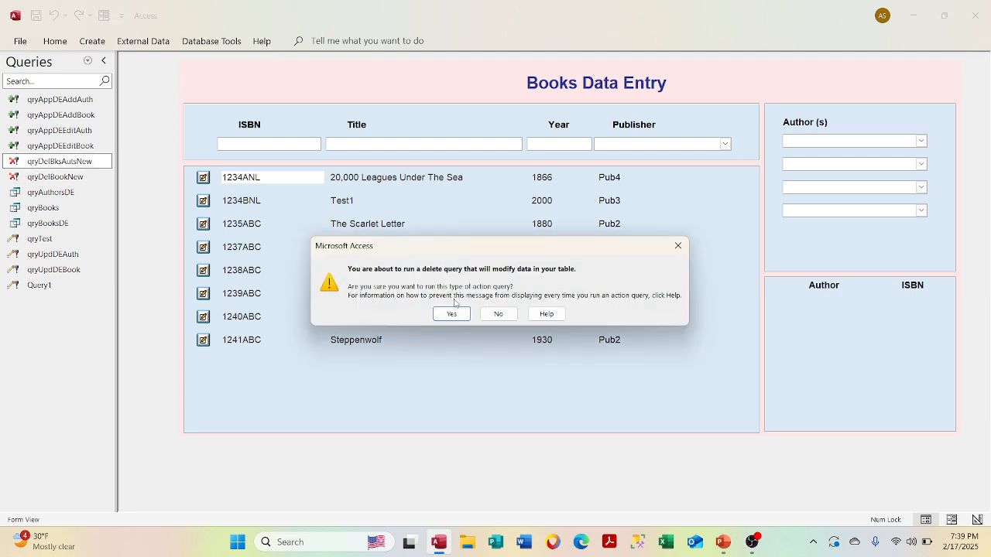
{"action": "left_click", "coordinate": [452, 313]}
{"action": "left_click", "coordinate": [473, 311]}
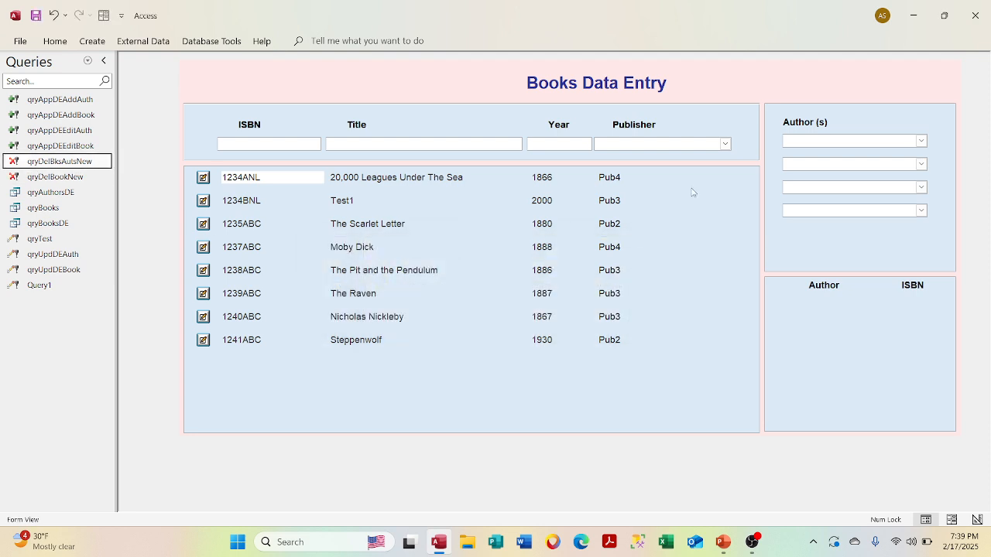
- Select book entries 1234BNL and 1234ANL in the Books Data Entry form to check their listed authors
{"action": "left_click", "coordinate": [808, 143]}
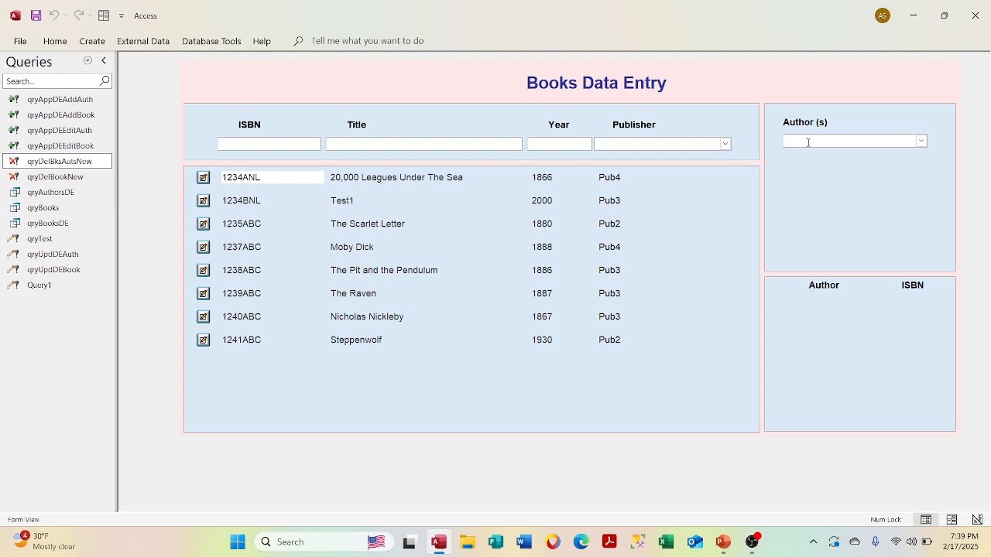
{"action": "left_click", "coordinate": [229, 278]}
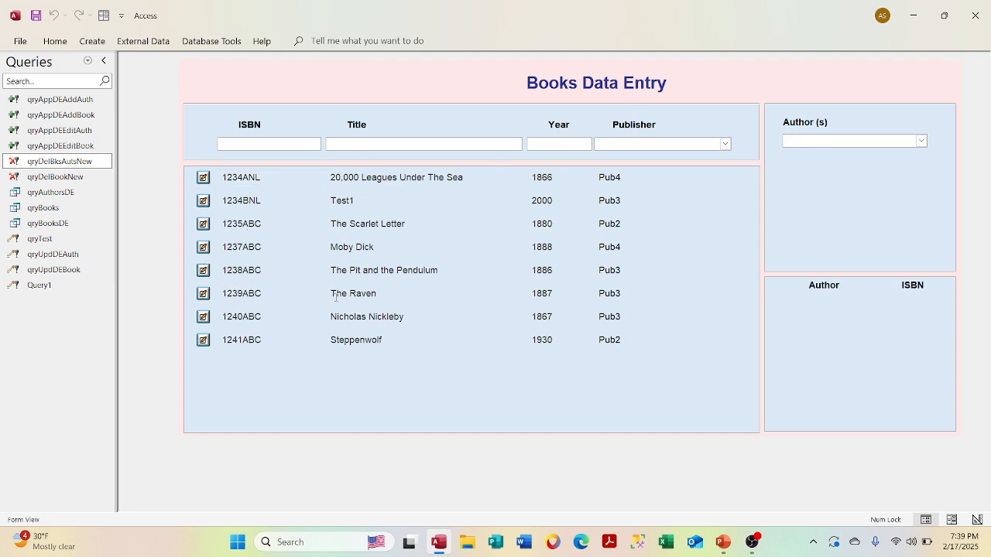
{"action": "left_click", "coordinate": [332, 296]}
{"action": "left_click", "coordinate": [224, 205]}
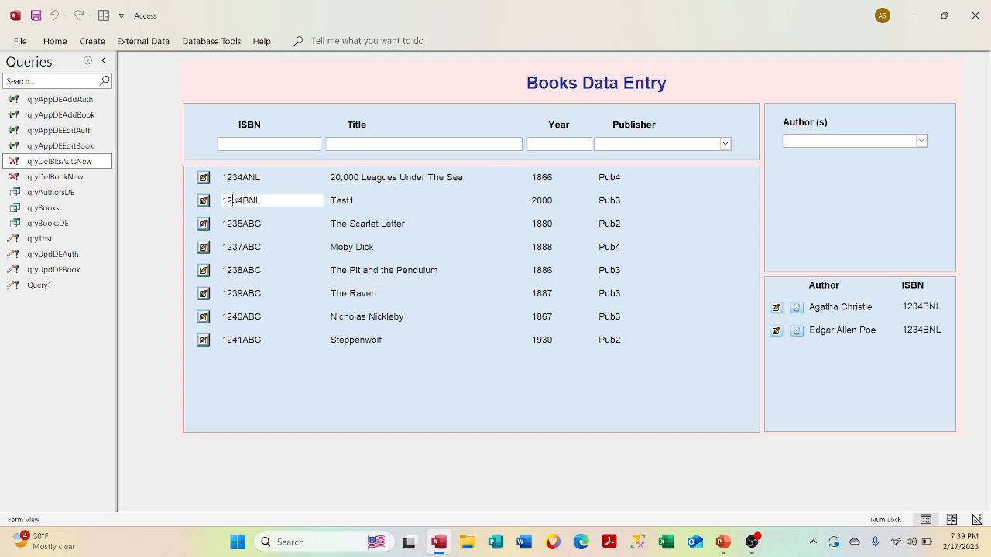
{"action": "left_click", "coordinate": [233, 177]}
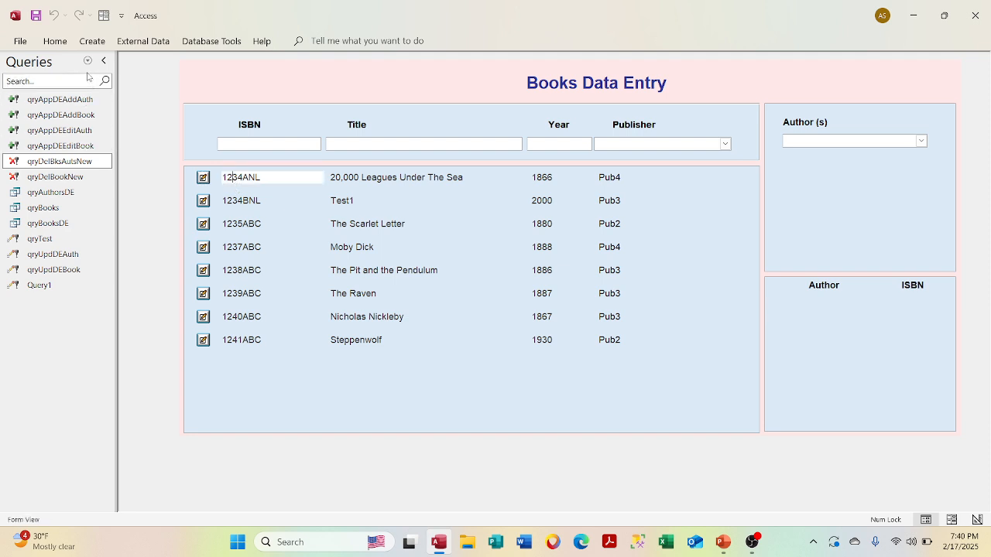
- Show the database's tables, open tblAuthors to check the author IDs, and close it
{"action": "left_click", "coordinate": [87, 60]}
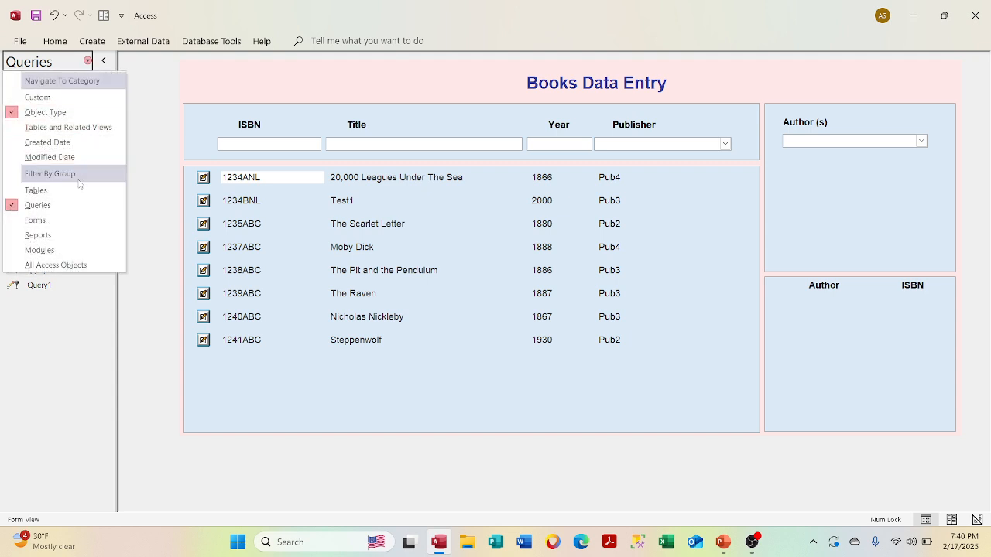
{"action": "left_click", "coordinate": [77, 193]}
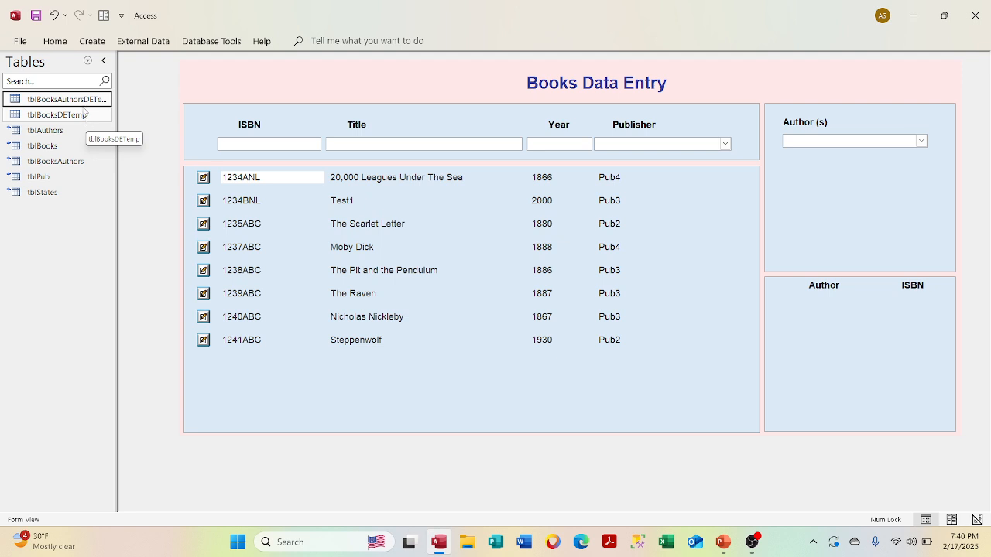
{"action": "double_click", "coordinate": [75, 134]}
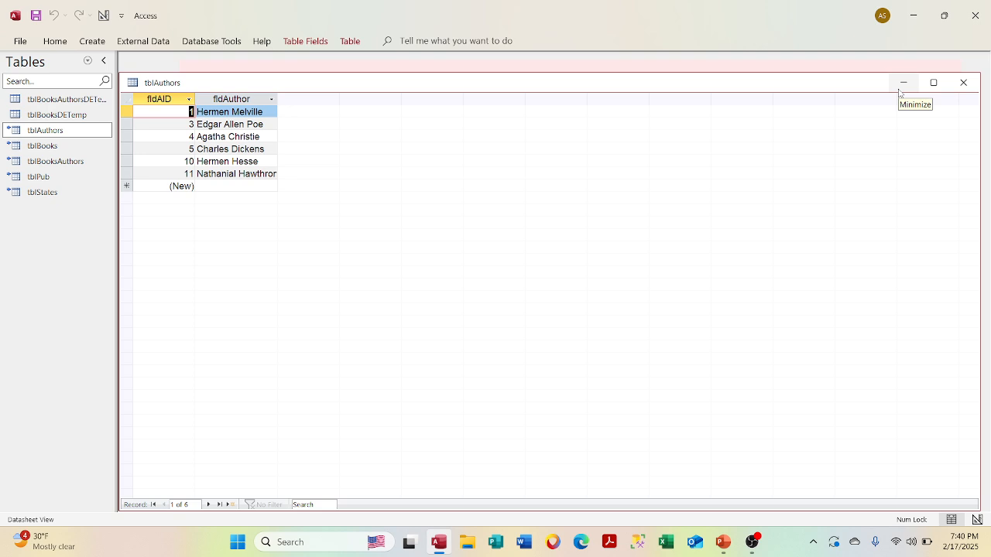
{"action": "left_click", "coordinate": [963, 82]}
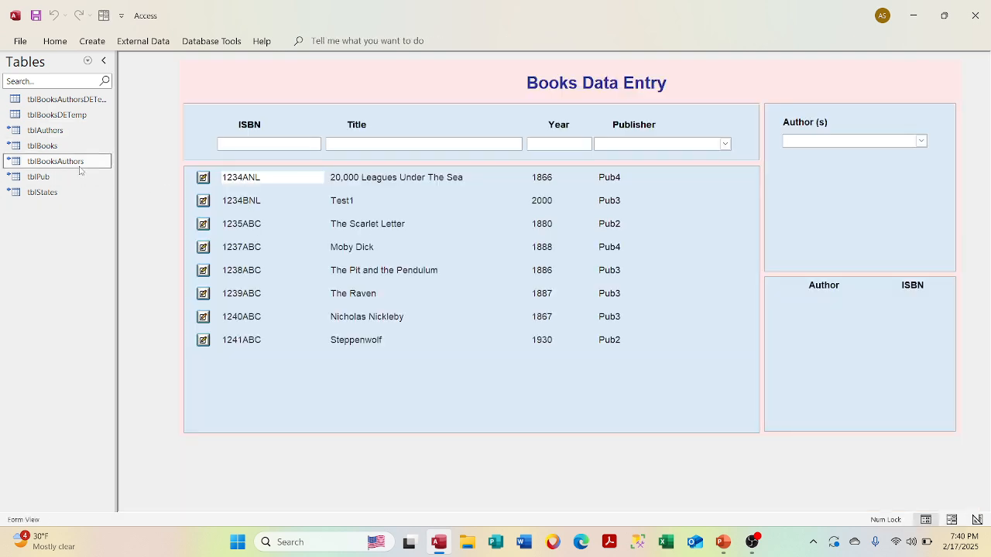
- Open tblBooksAuthors beside the form to compare its ISBN and author records, and close it
{"action": "double_click", "coordinate": [79, 165]}
{"action": "left_click_drag", "start_coordinate": [275, 87], "coordinate": [545, 124]}
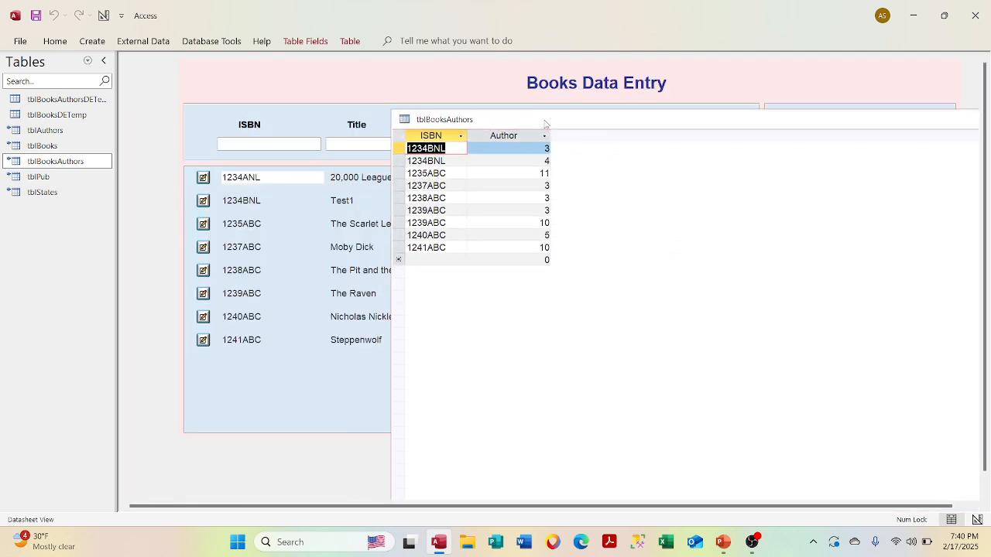
{"action": "left_click_drag", "start_coordinate": [708, 123], "coordinate": [517, 124]}
{"action": "left_click_drag", "start_coordinate": [610, 113], "coordinate": [460, 111]}
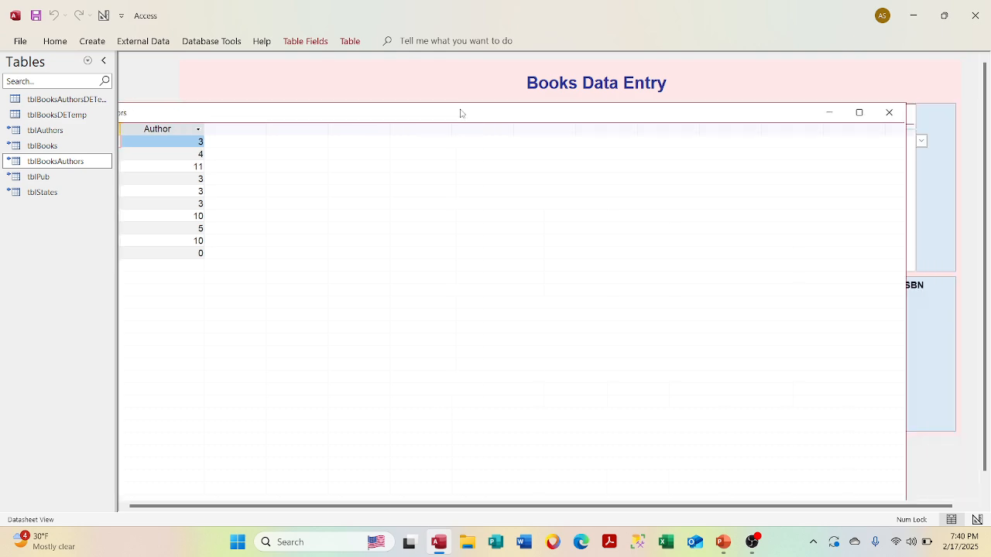
{"action": "left_click", "coordinate": [889, 115]}
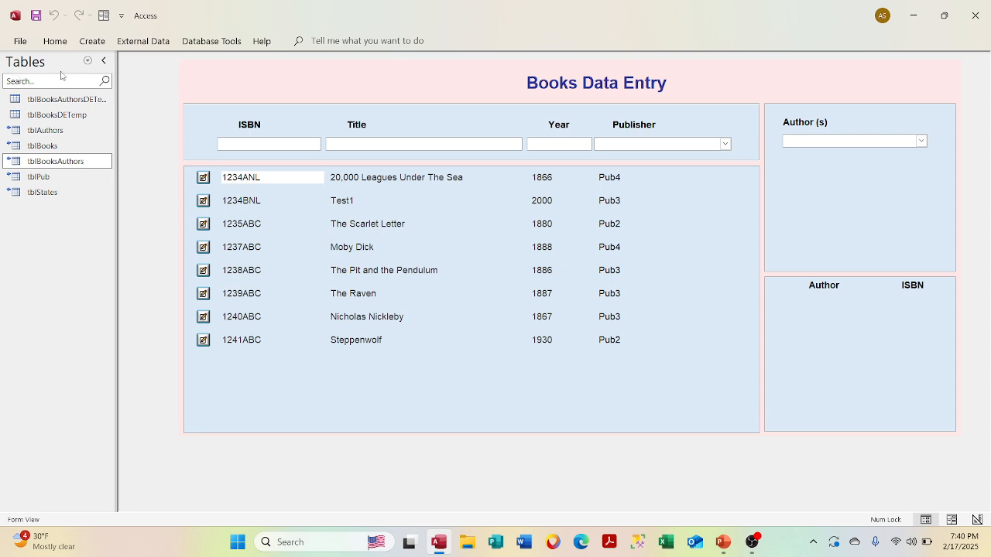
- Open Query1 in design view to examine its table join, update expression and criteria, and close it
{"action": "left_click", "coordinate": [90, 67]}
{"action": "left_click", "coordinate": [53, 204]}
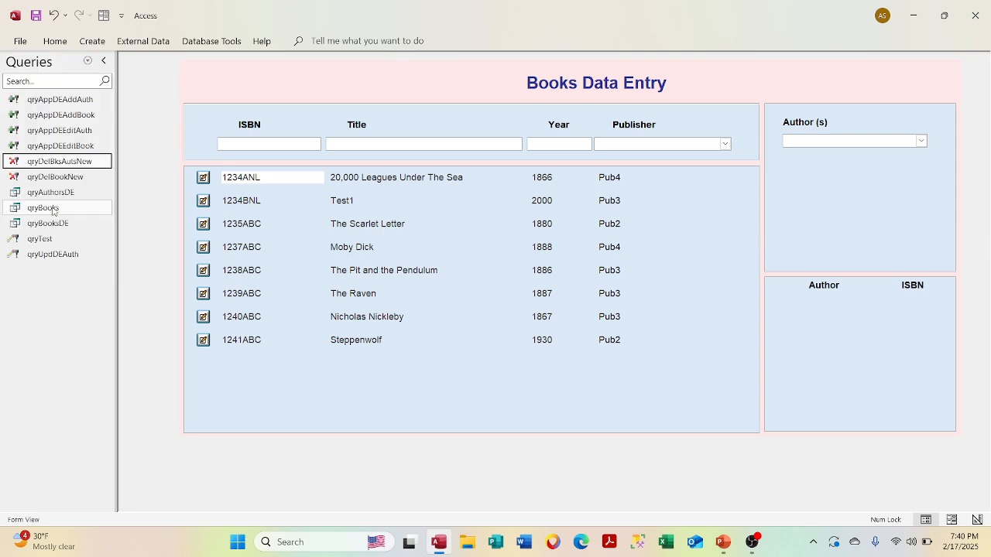
{"action": "left_click", "coordinate": [64, 284]}
{"action": "right_click", "coordinate": [62, 284]}
{"action": "left_click", "coordinate": [104, 313]}
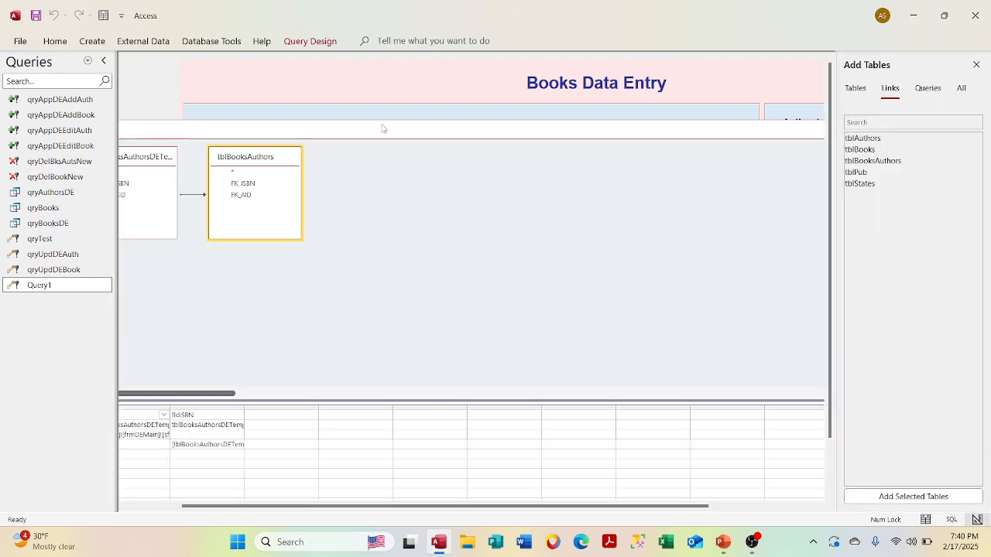
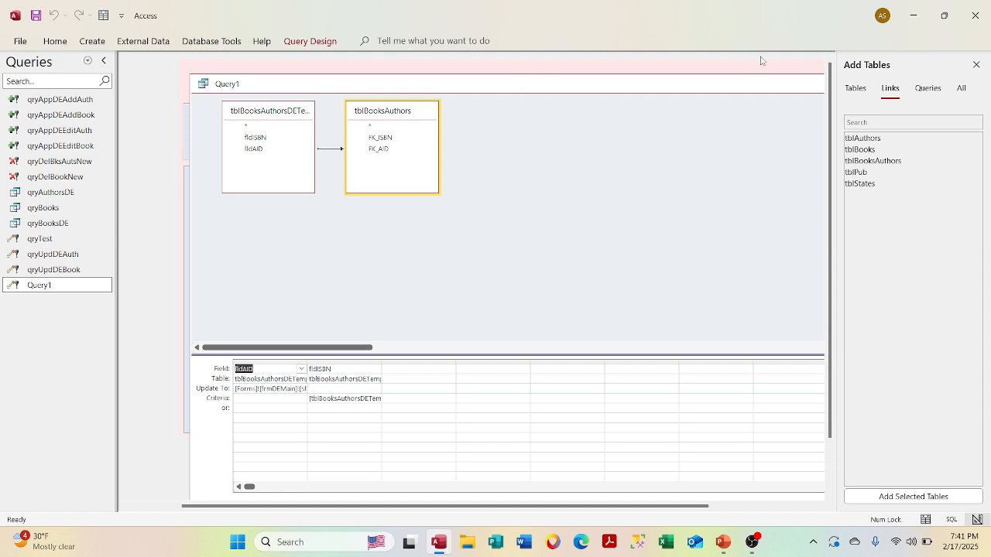
{"action": "left_click_drag", "start_coordinate": [749, 94], "coordinate": [580, 108]}
{"action": "left_click_drag", "start_coordinate": [681, 100], "coordinate": [619, 92]}
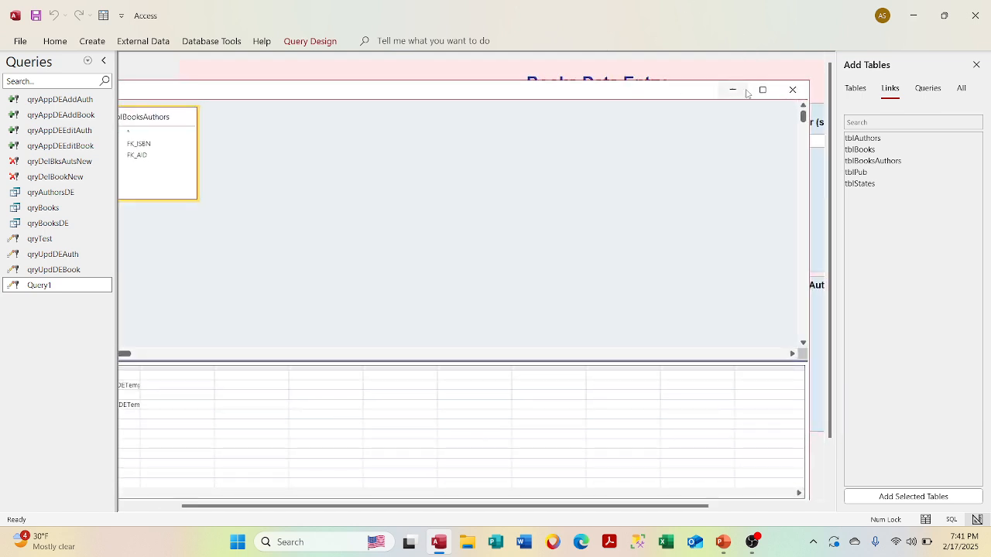
{"action": "left_click", "coordinate": [792, 89]}
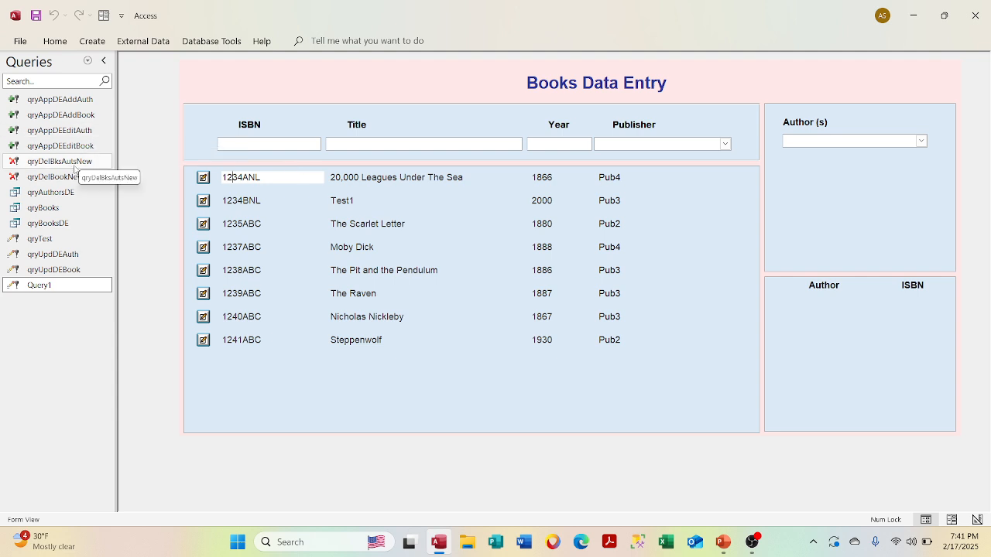
- Run the append query qryAppDEEditBook, accept the appended row, and refresh the form to load the 1234ANL book
{"action": "left_click", "coordinate": [73, 147]}
{"action": "double_click", "coordinate": [73, 147]}
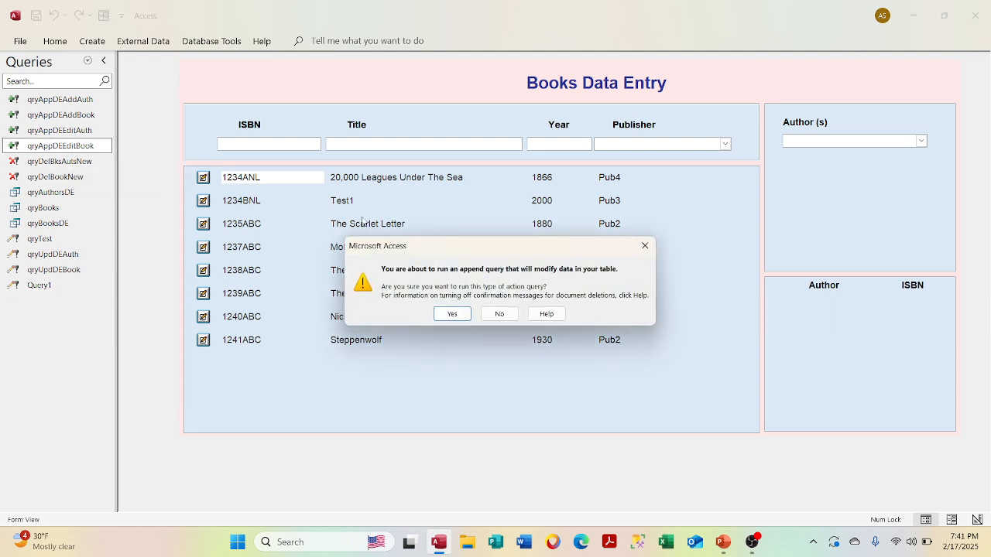
{"action": "left_click", "coordinate": [446, 312]}
{"action": "left_click", "coordinate": [462, 315]}
{"action": "left_click", "coordinate": [391, 142]}
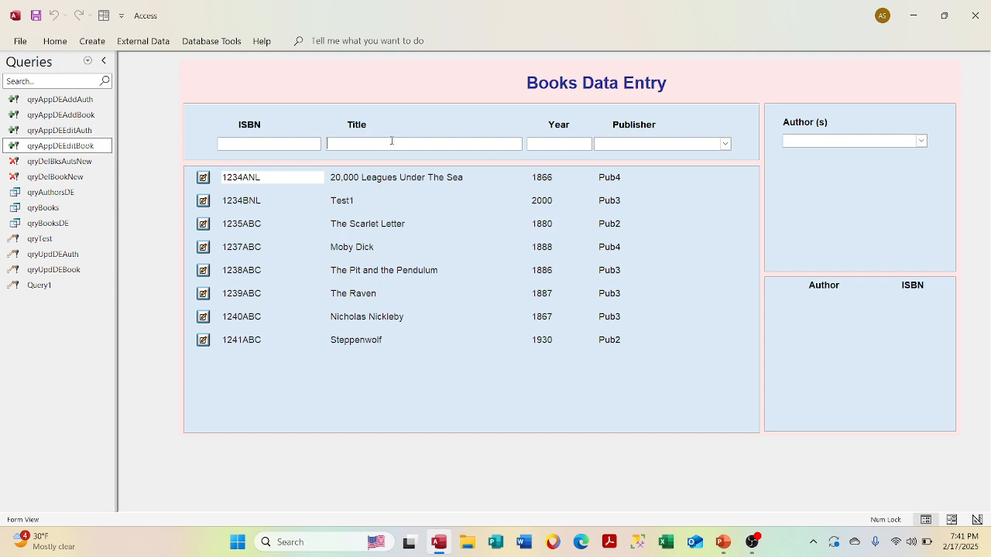
{"action": "key", "text": "F5"}
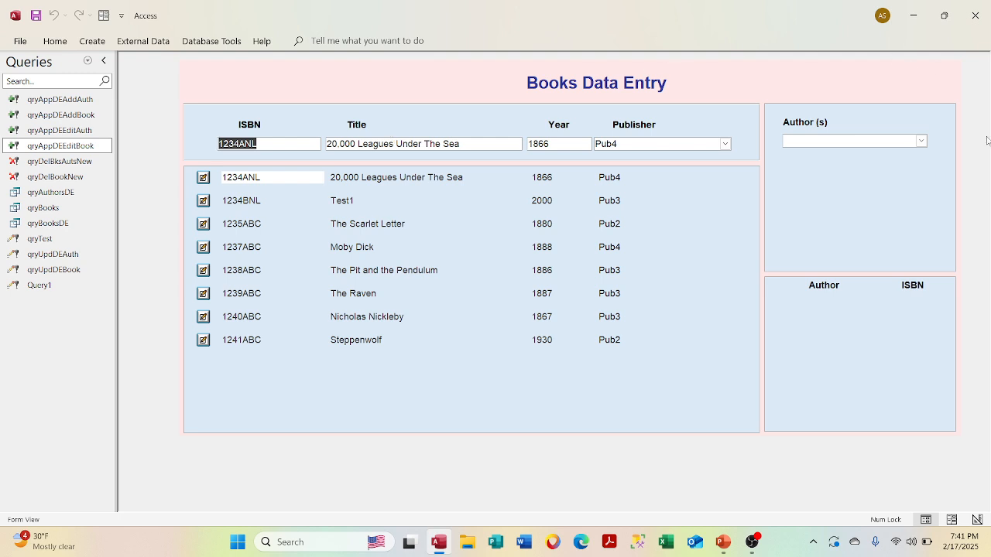
- Choose Charles Dickens, Hermen Melville and Edgar Allen Poe as the three authors for book 1234ANL
{"action": "left_click", "coordinate": [921, 141]}
{"action": "left_click", "coordinate": [898, 163]}
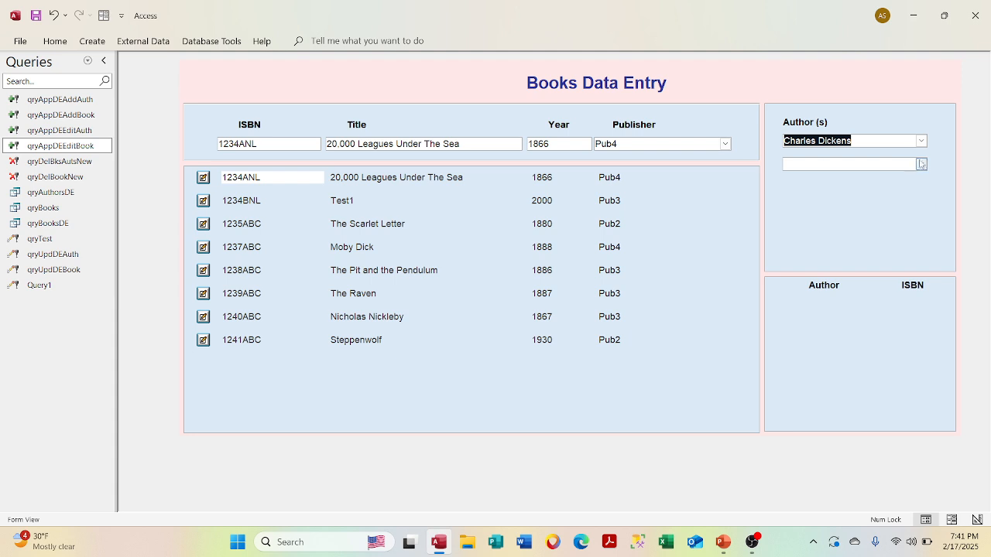
{"action": "left_click", "coordinate": [921, 164]}
{"action": "left_click", "coordinate": [821, 225]}
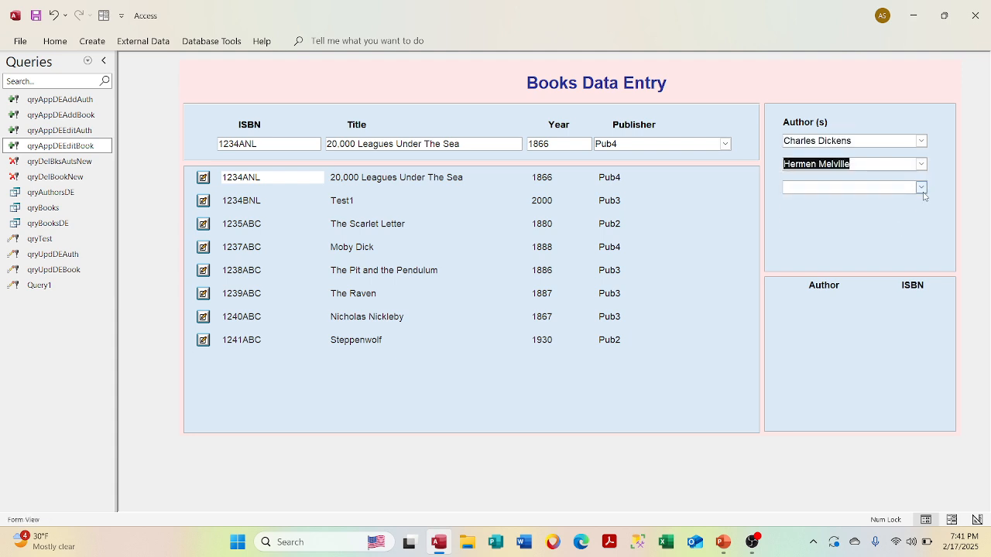
{"action": "left_click", "coordinate": [921, 187]}
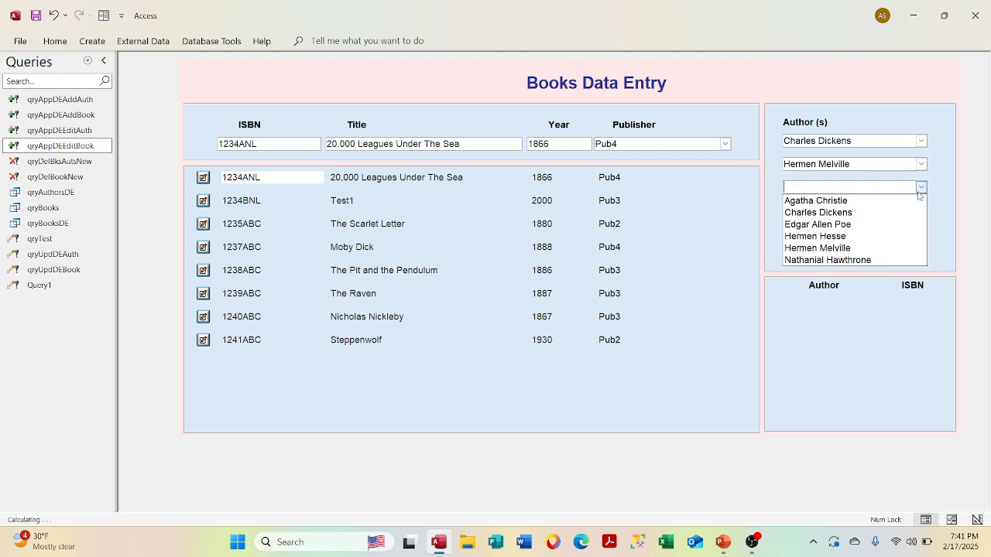
{"action": "left_click", "coordinate": [867, 225]}
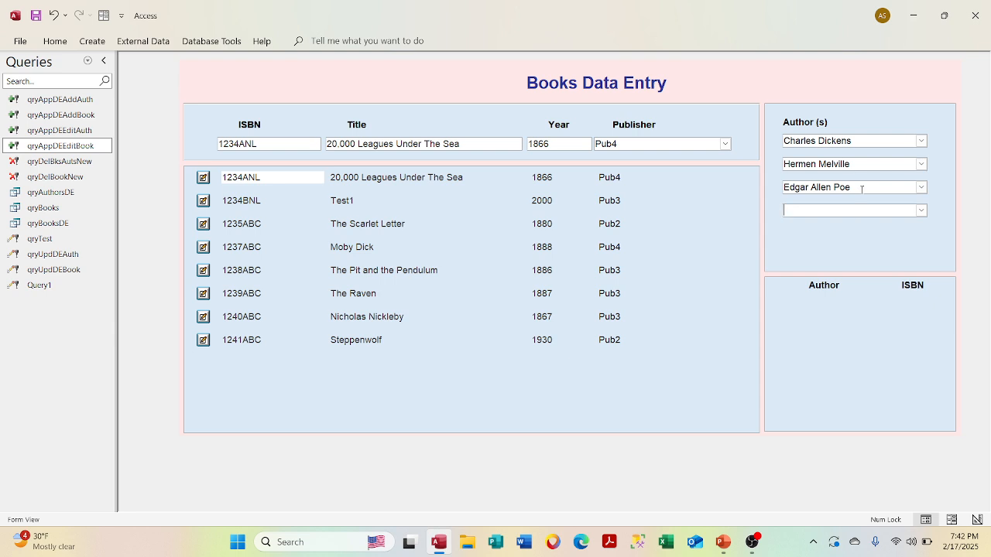
- Show the database's tables, open tblBooksAuthorsDETemp to check the newly entered author rows, and close it
{"action": "left_click", "coordinate": [92, 62]}
{"action": "left_click", "coordinate": [60, 191]}
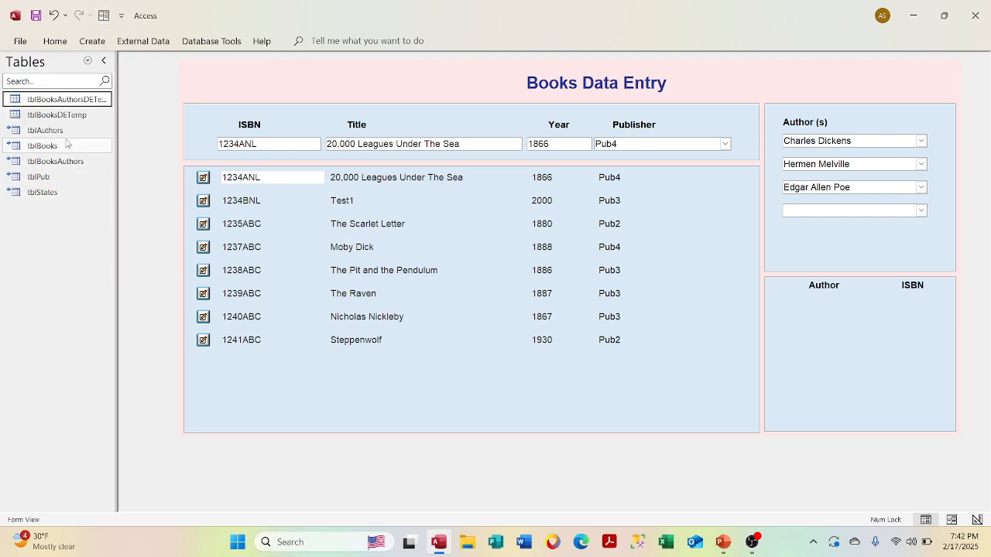
{"action": "double_click", "coordinate": [65, 100]}
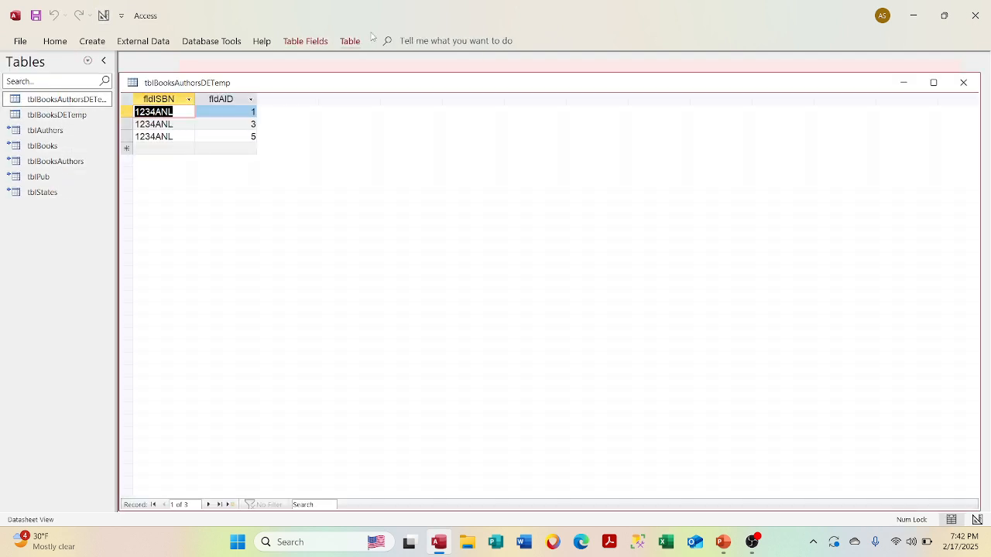
{"action": "left_click", "coordinate": [963, 82]}
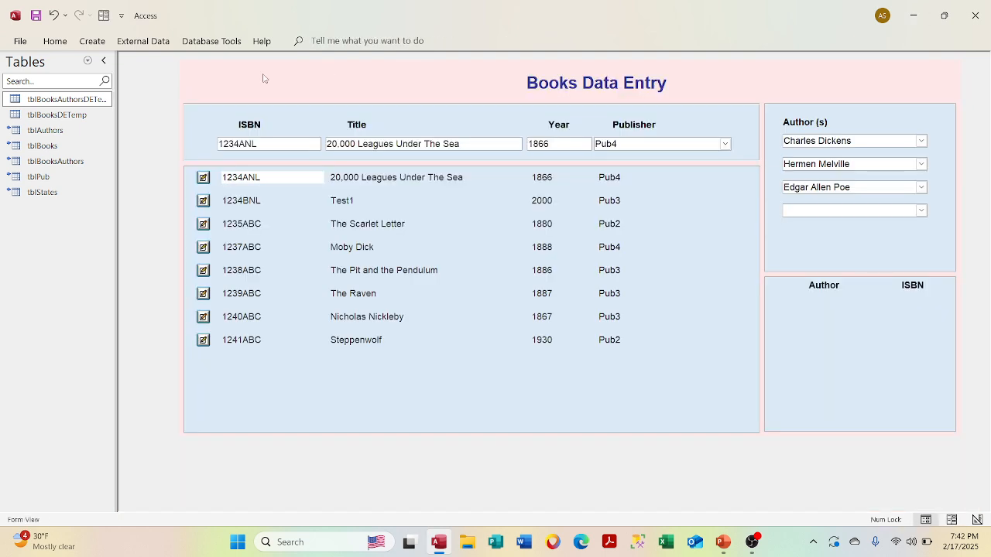
- Show the database's queries and run the append query qryAppDEAddAuth
{"action": "left_click", "coordinate": [88, 61]}
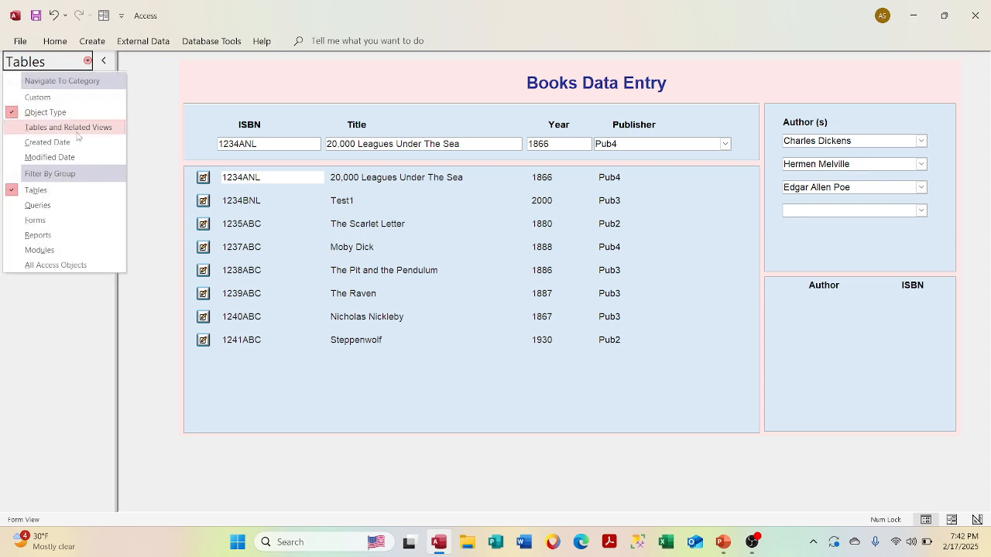
{"action": "left_click", "coordinate": [67, 207]}
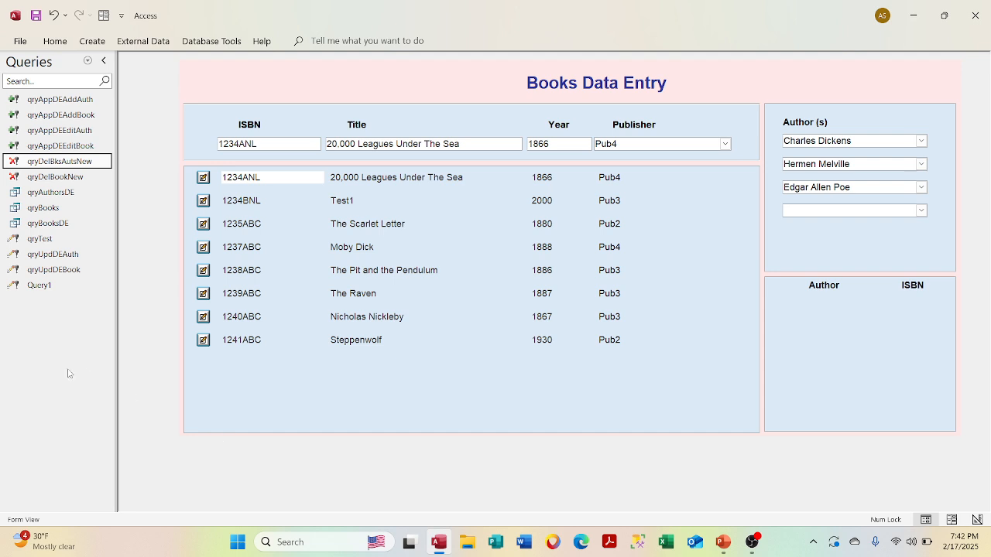
{"action": "left_click", "coordinate": [67, 100]}
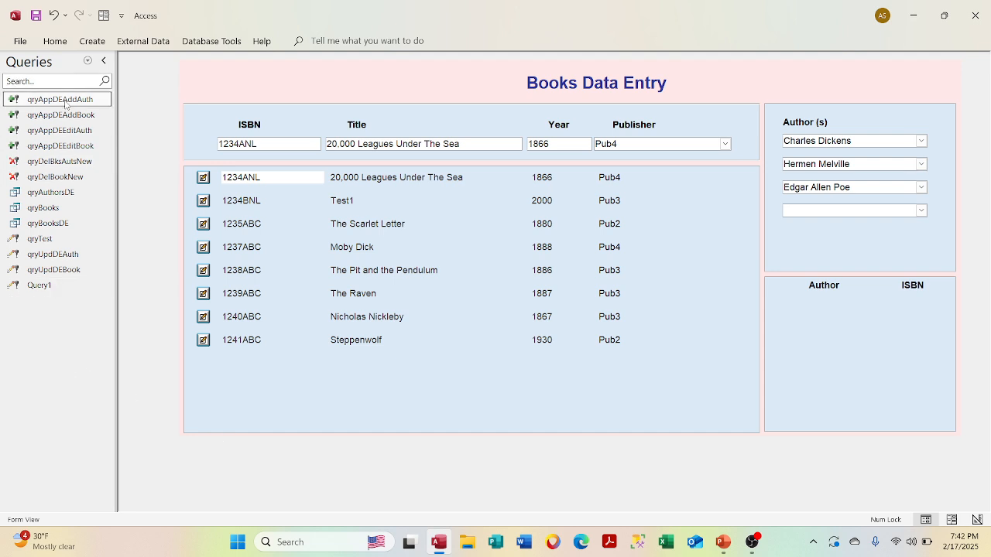
{"action": "double_click", "coordinate": [70, 102]}
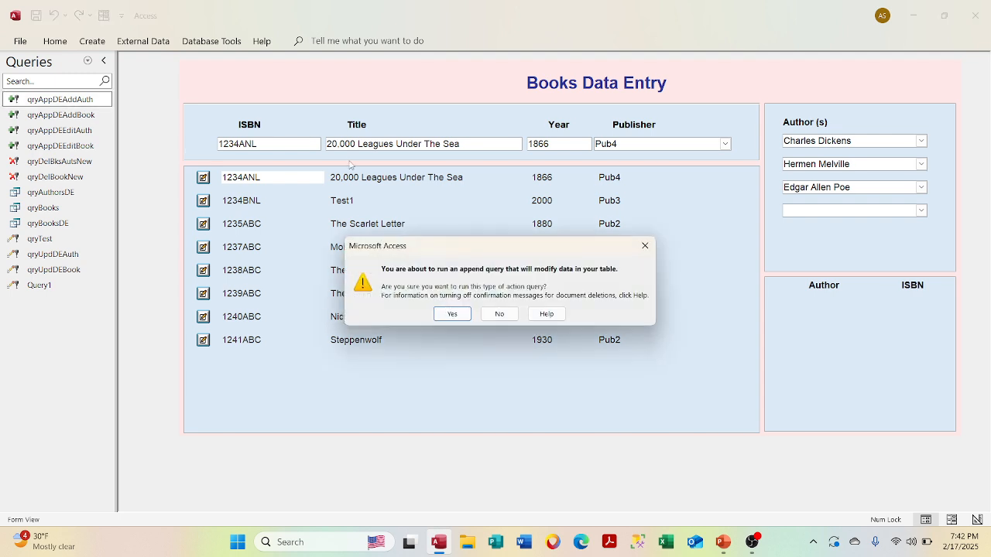
- Complete the run of the qryAppDEAddAuth append query, accepting the appended rows
{"action": "left_click", "coordinate": [450, 316]}
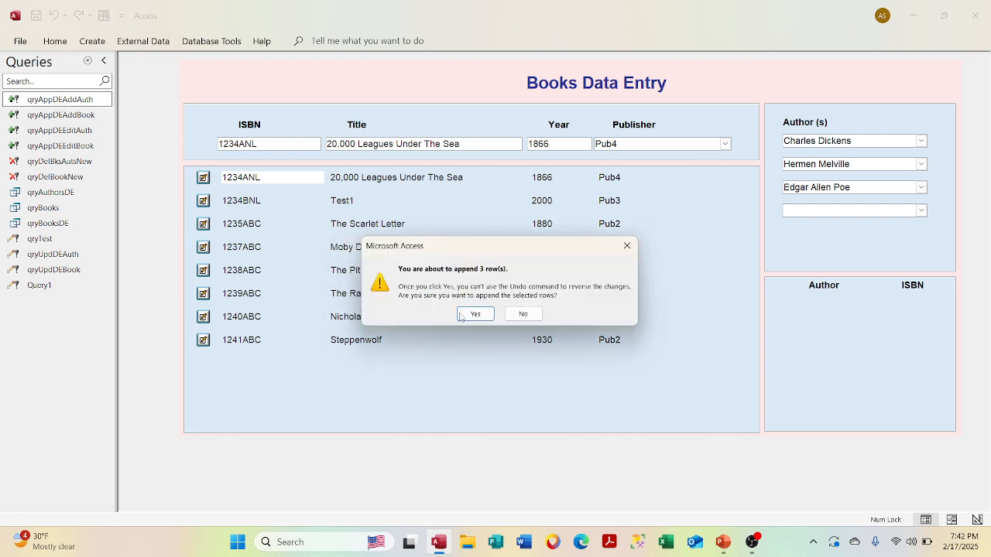
{"action": "left_click", "coordinate": [468, 313]}
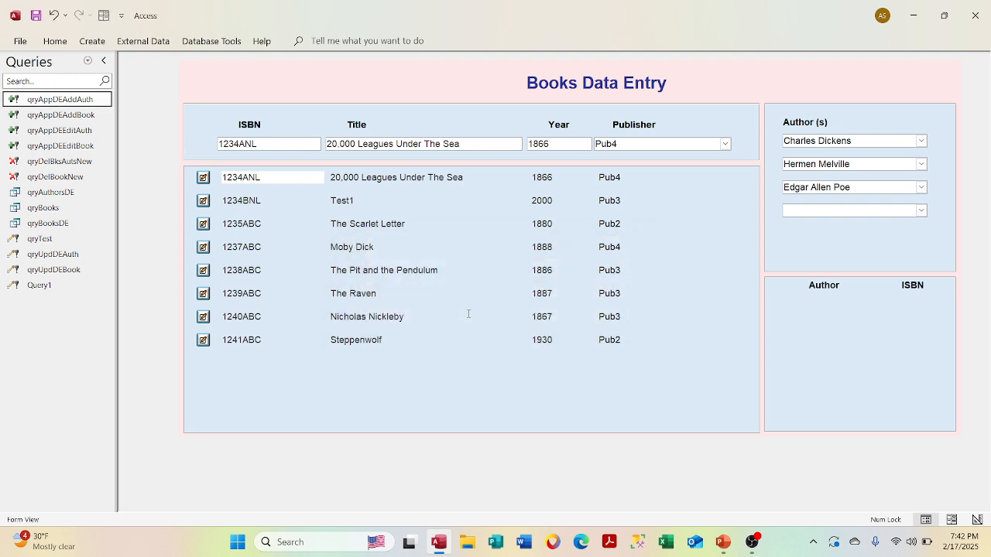
- Run the delete queries qryDelBksAutsNew and qryDelBookNew, accepting the record deletions for both
{"action": "double_click", "coordinate": [78, 164]}
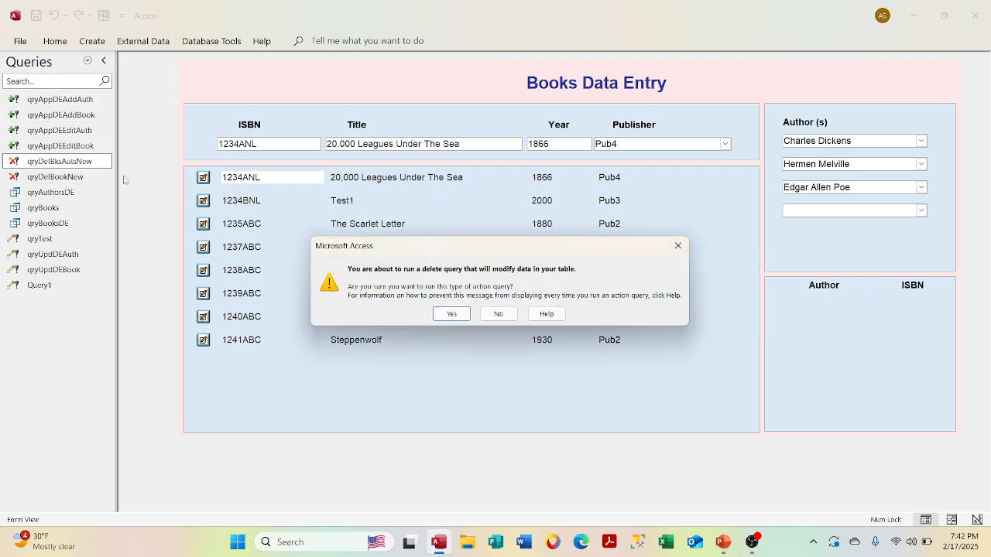
{"action": "left_click", "coordinate": [460, 318]}
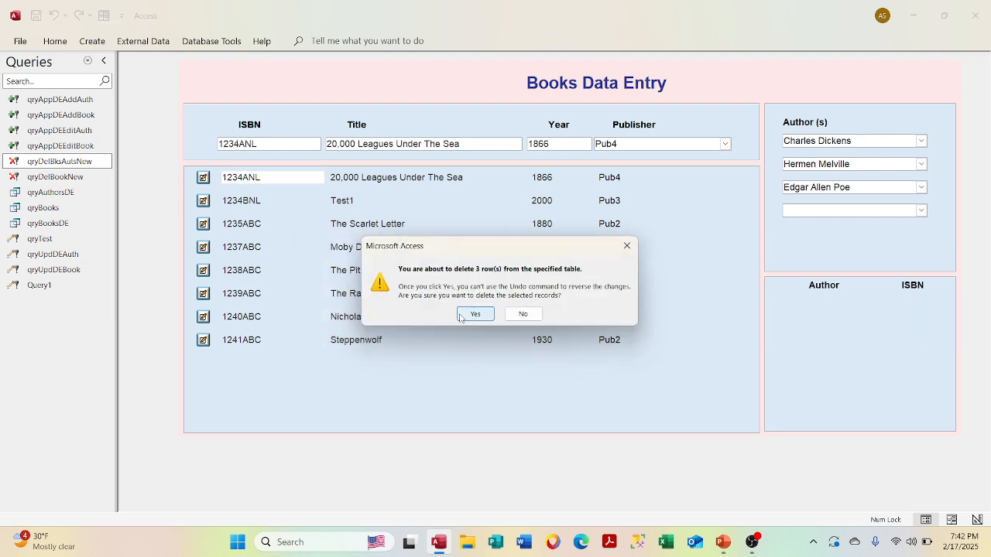
{"action": "left_click", "coordinate": [475, 314]}
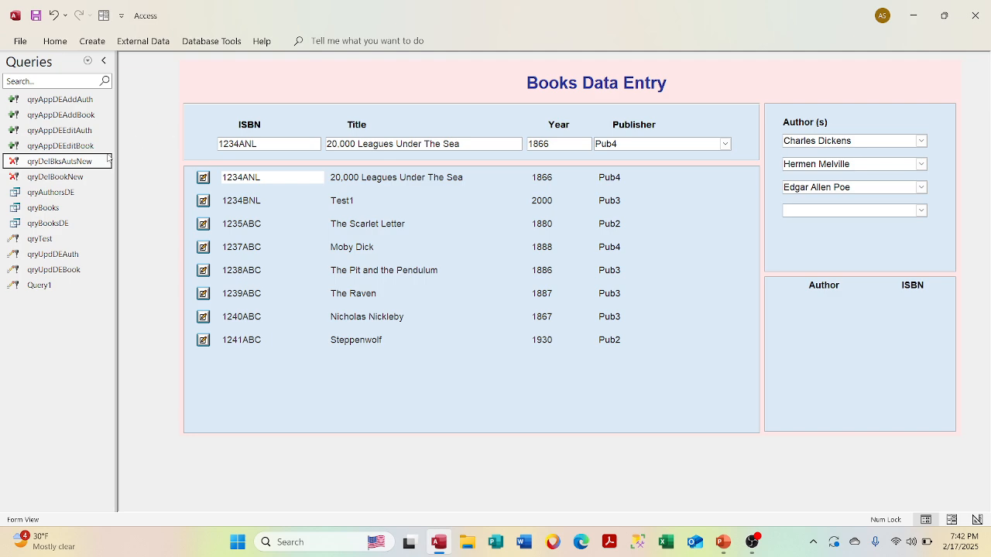
{"action": "double_click", "coordinate": [76, 178]}
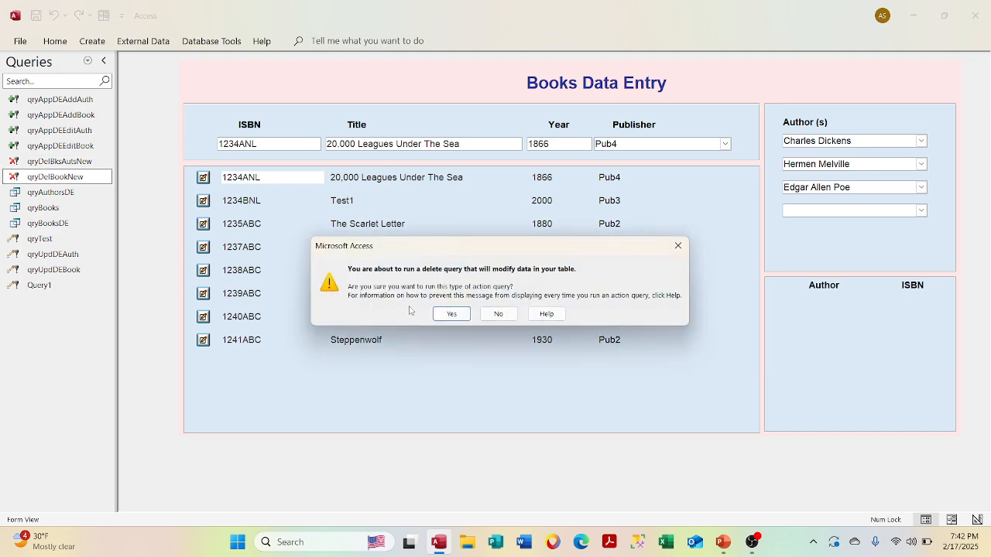
{"action": "left_click", "coordinate": [439, 313]}
{"action": "left_click", "coordinate": [473, 312]}
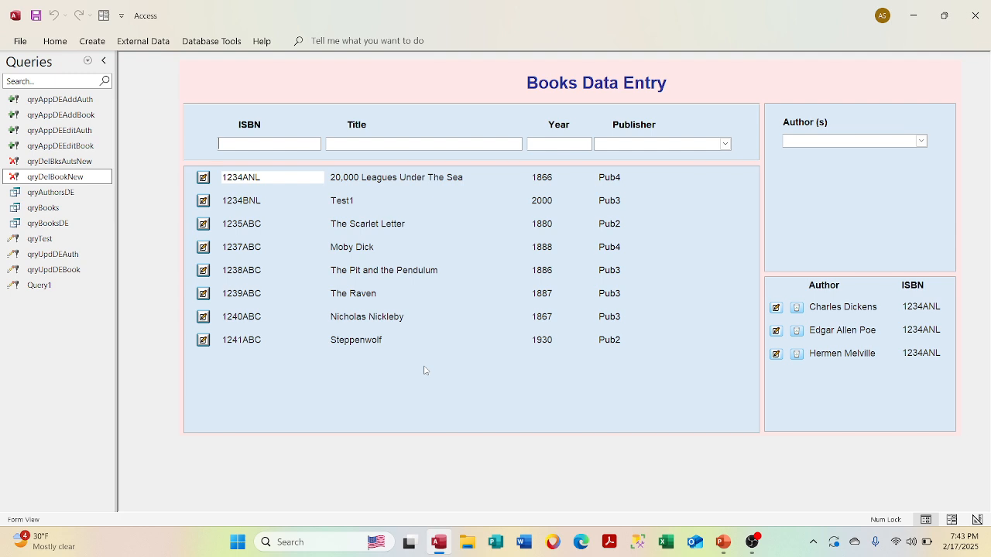
- Run the append queries qryAppDEEditBook and qryAppDEEditAuth to load the book and its authors into the entry form
{"action": "double_click", "coordinate": [82, 147]}
{"action": "left_click", "coordinate": [452, 313]}
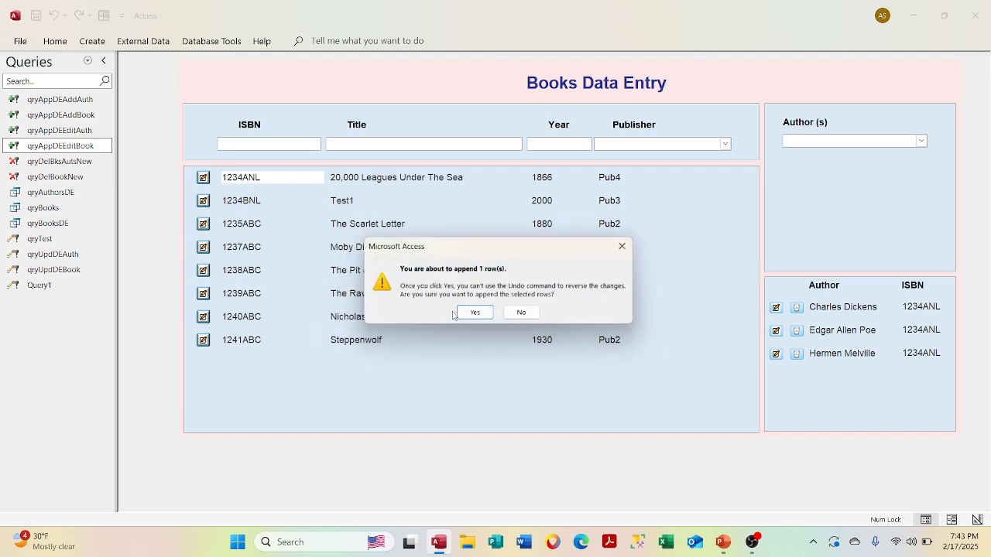
{"action": "left_click", "coordinate": [470, 312]}
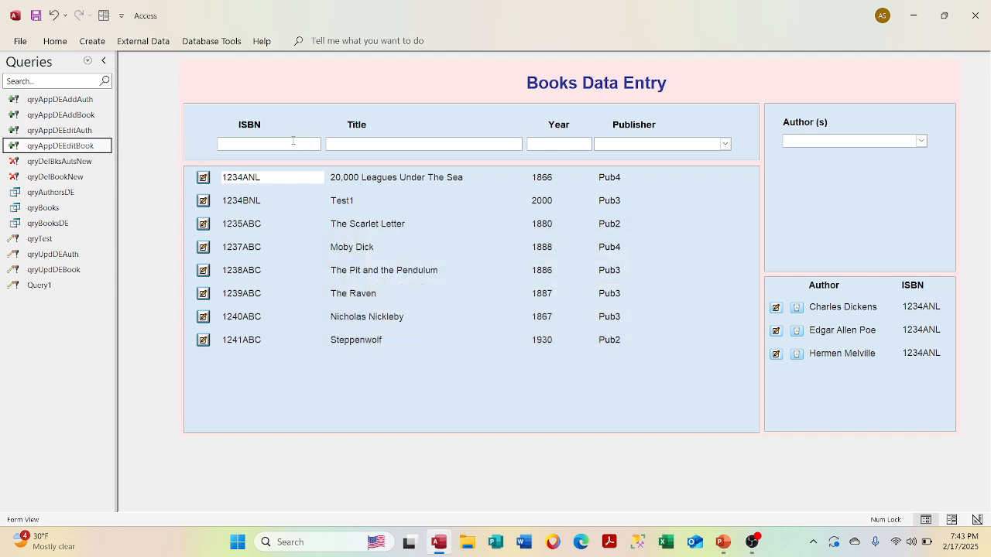
{"action": "left_click", "coordinate": [90, 134]}
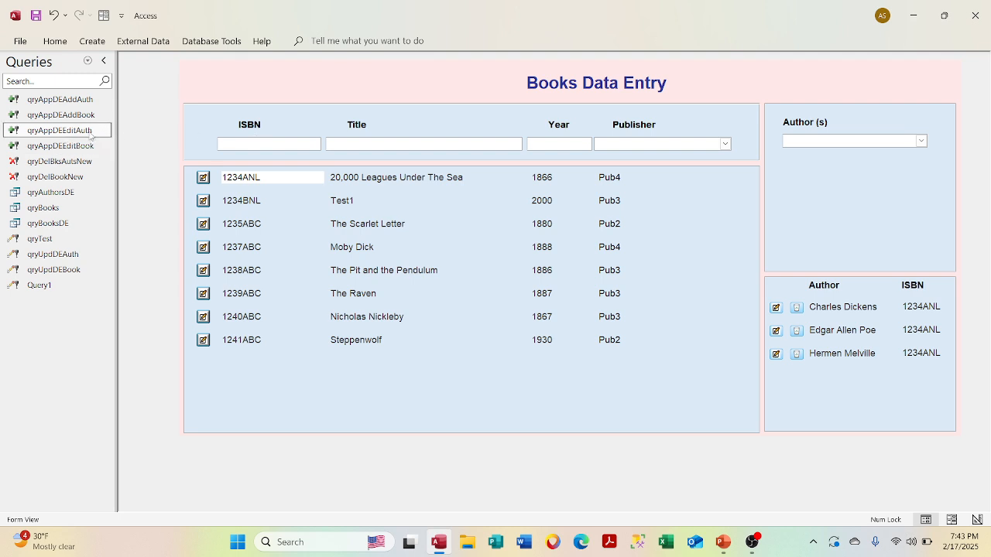
{"action": "double_click", "coordinate": [28, 136]}
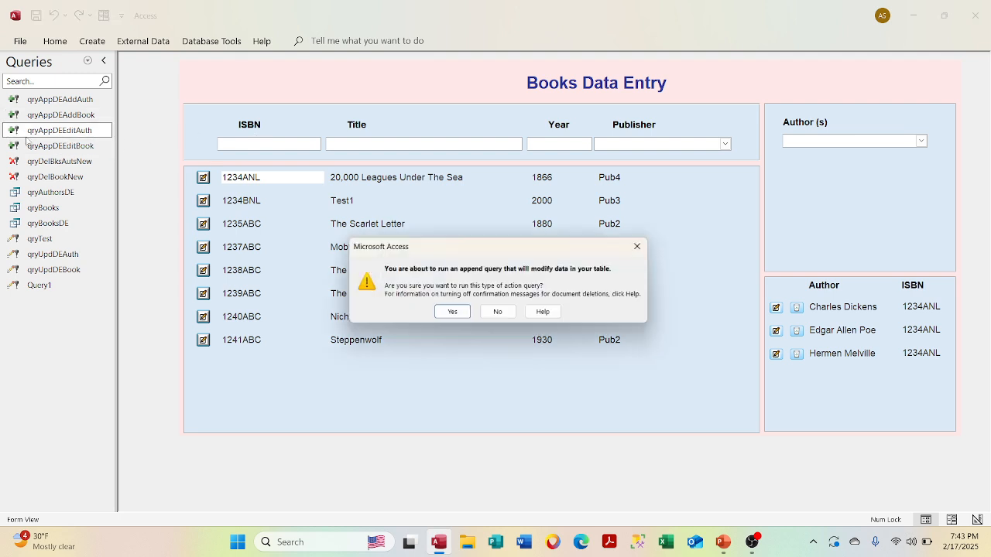
{"action": "left_click", "coordinate": [453, 315]}
{"action": "left_click", "coordinate": [472, 314]}
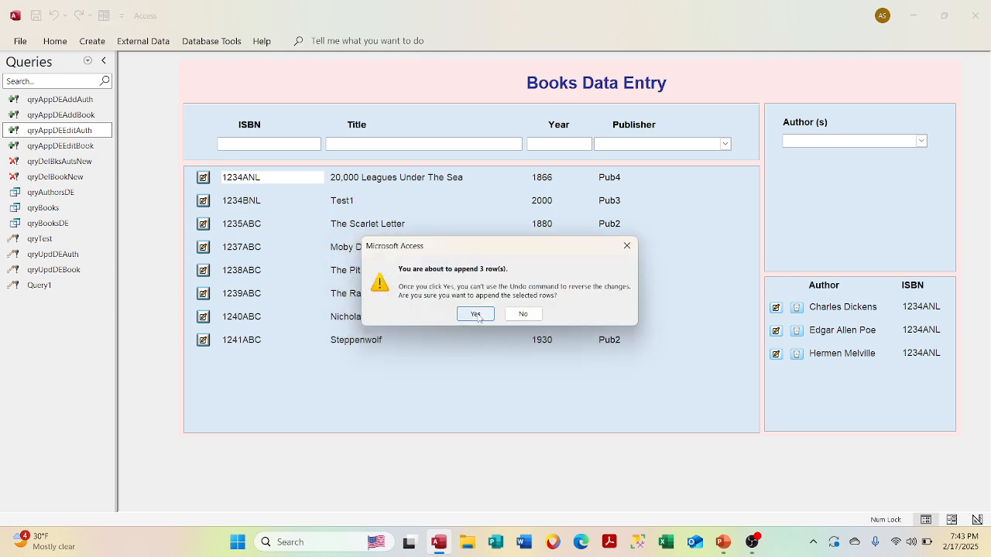
{"action": "left_click", "coordinate": [372, 145]}
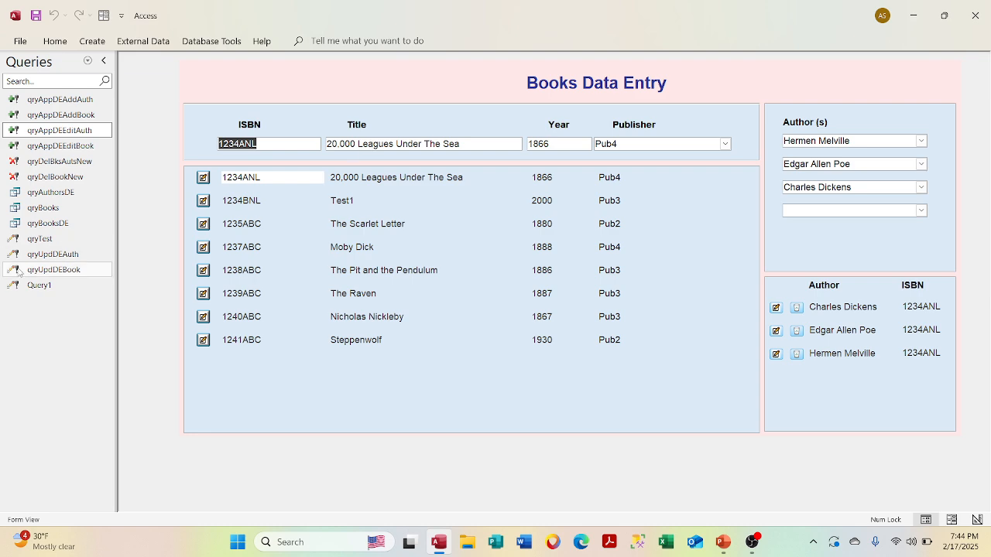
{"action": "right_click", "coordinate": [35, 286]}
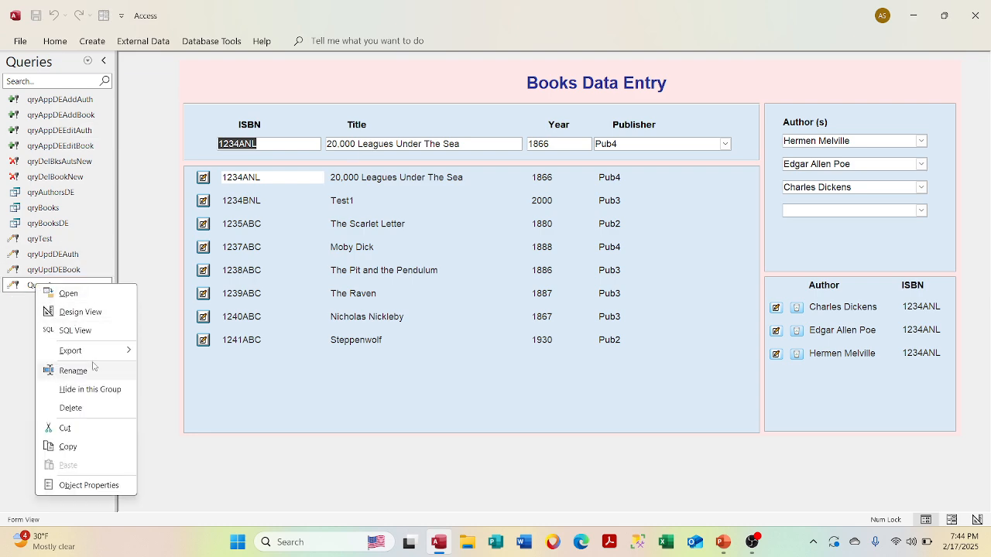
{"action": "left_click", "coordinate": [80, 407]}
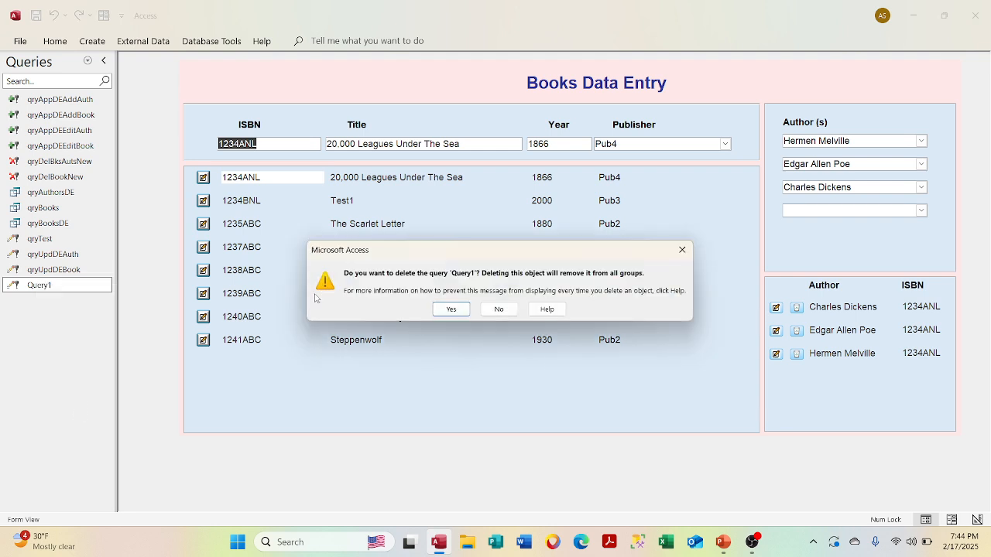
{"action": "left_click", "coordinate": [498, 309]}
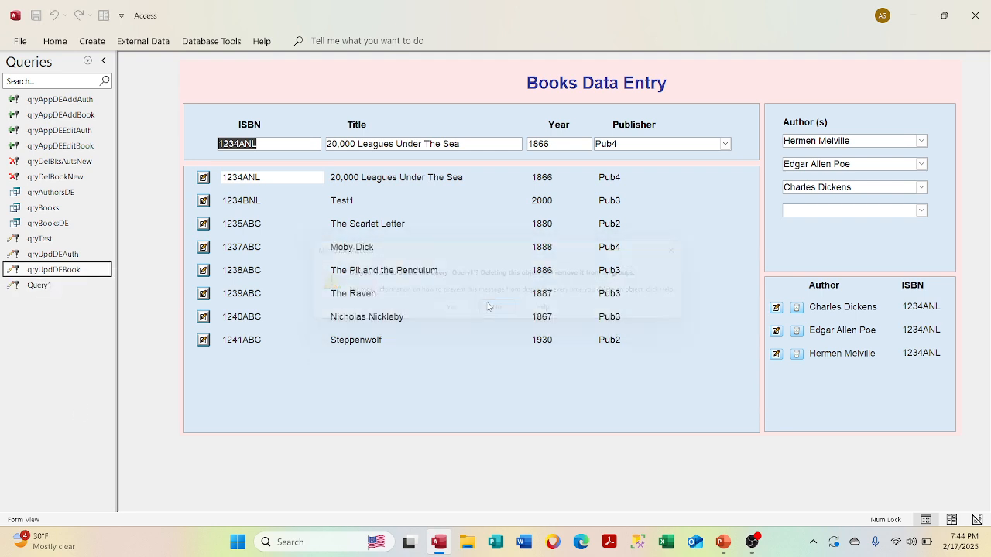
- Open the design of Query1 and preview its records in Datasheet View
{"action": "right_click", "coordinate": [56, 283]}
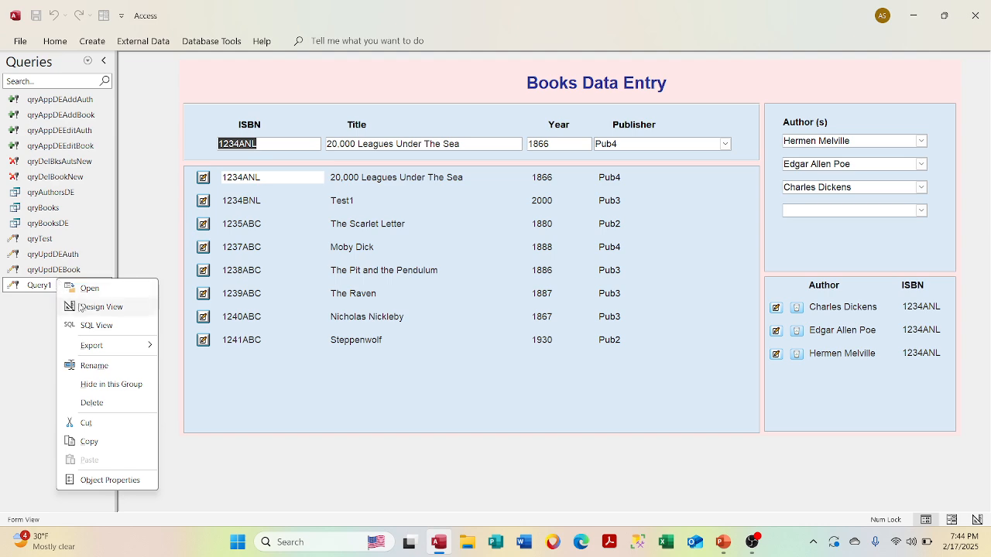
{"action": "left_click", "coordinate": [94, 306]}
{"action": "right_click", "coordinate": [402, 134]}
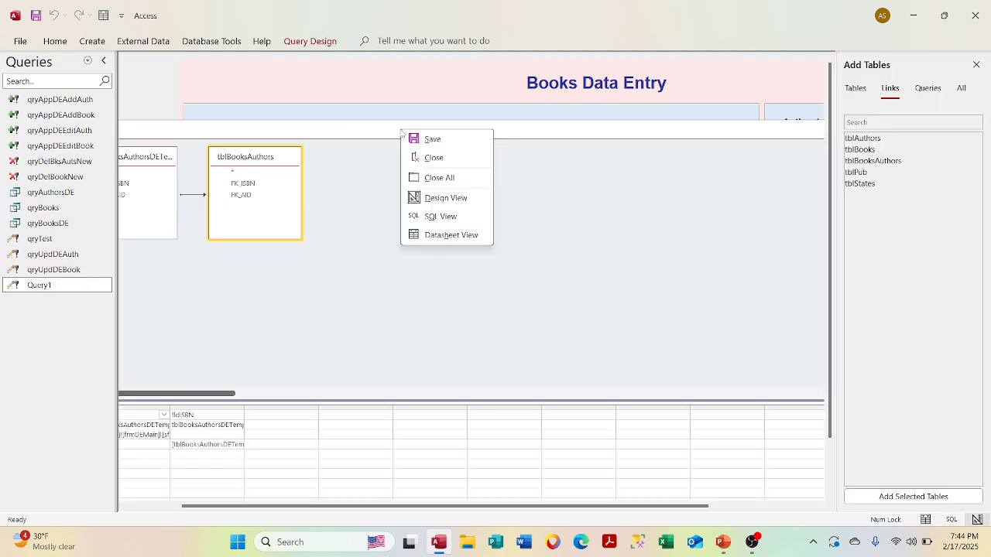
{"action": "left_click", "coordinate": [438, 233]}
{"action": "left_click_drag", "start_coordinate": [476, 127], "coordinate": [529, 142]}
- Try limiting the tblBooksAuthorsDETemp–tblBooksAuthors join in Query1 to rows whose joined fields are equal, and preview the records
{"action": "right_click", "coordinate": [530, 142]}
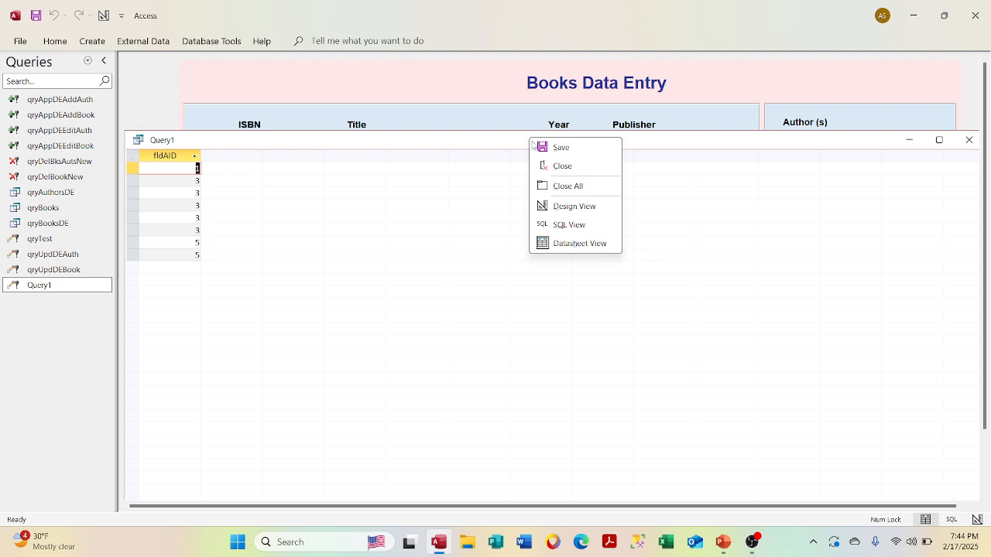
{"action": "left_click", "coordinate": [552, 206]}
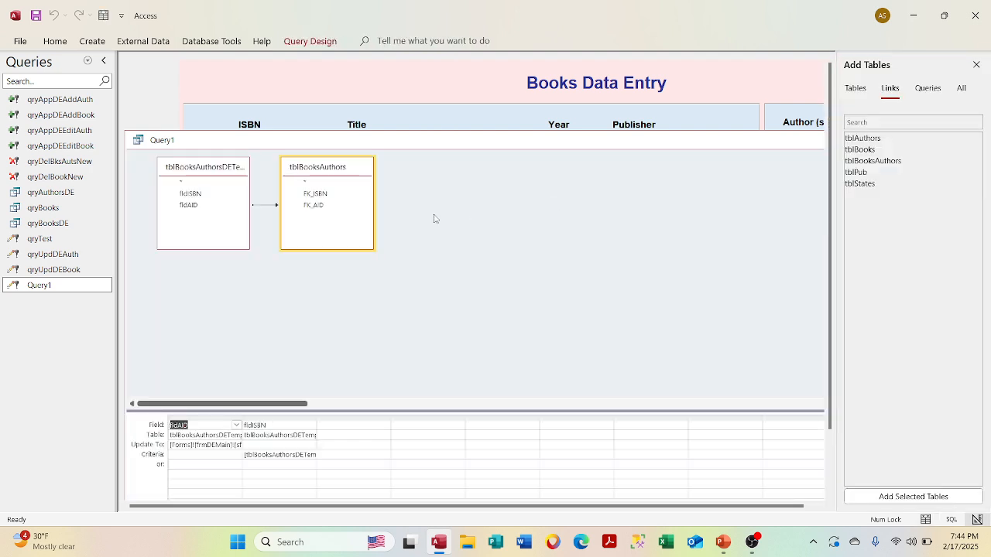
{"action": "double_click", "coordinate": [266, 205]}
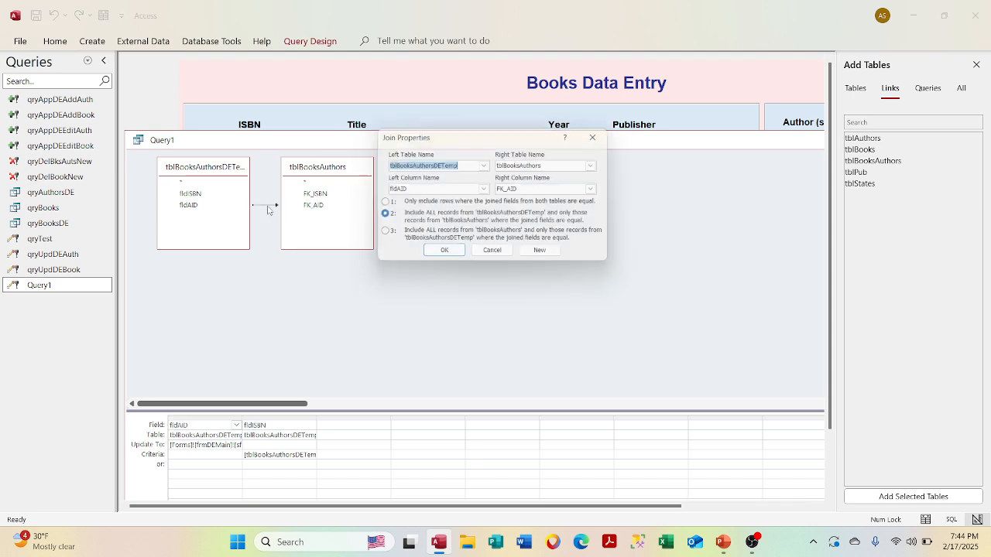
{"action": "left_click", "coordinate": [380, 204]}
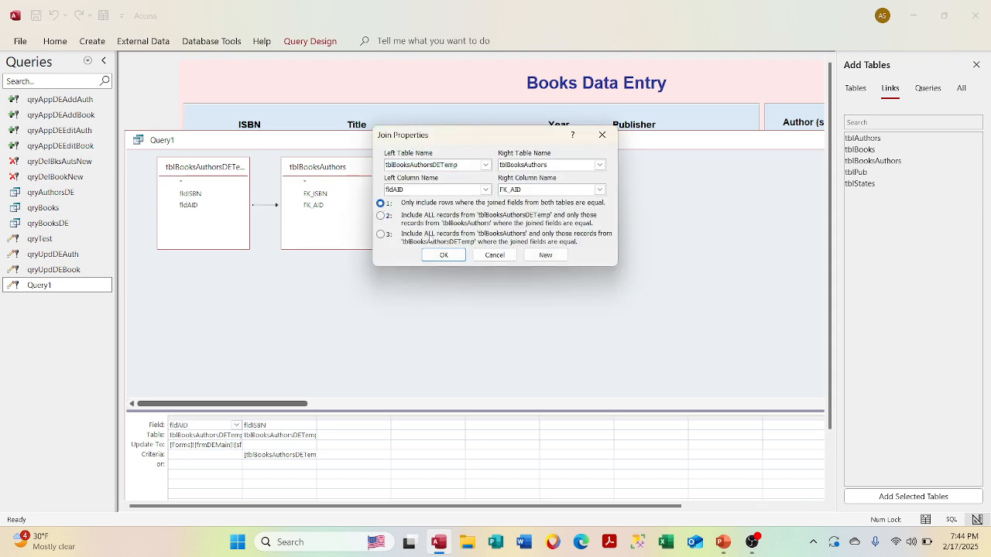
{"action": "left_click", "coordinate": [444, 254]}
{"action": "right_click", "coordinate": [436, 143]}
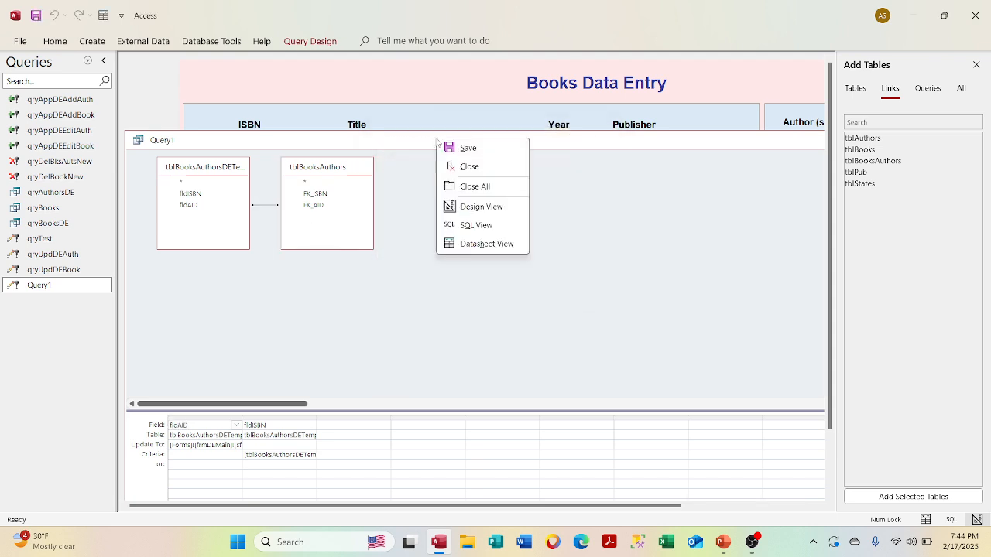
{"action": "left_click", "coordinate": [463, 243]}
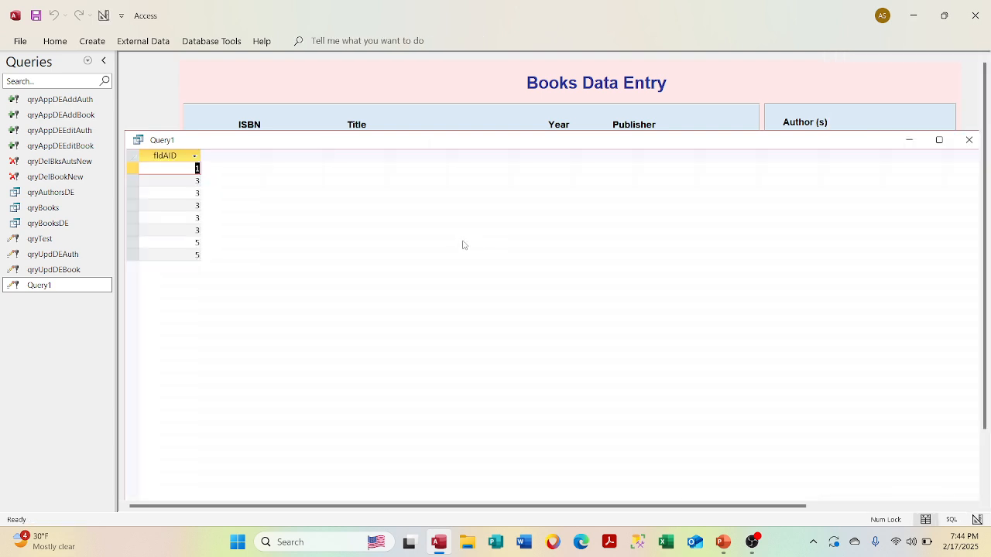
- Review the table join in Query1's design, reposition the query window and show the datasheet again
{"action": "right_click", "coordinate": [381, 147]}
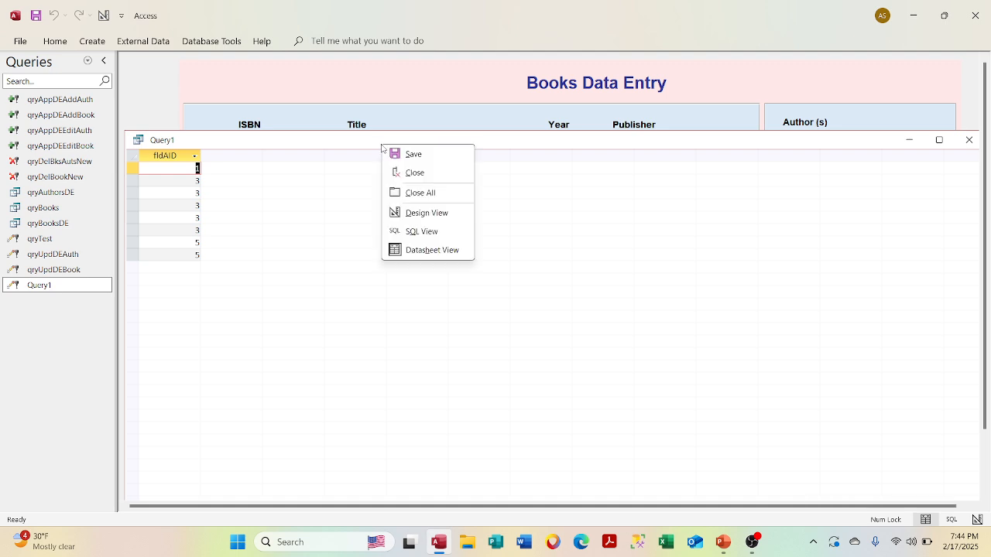
{"action": "left_click", "coordinate": [434, 214]}
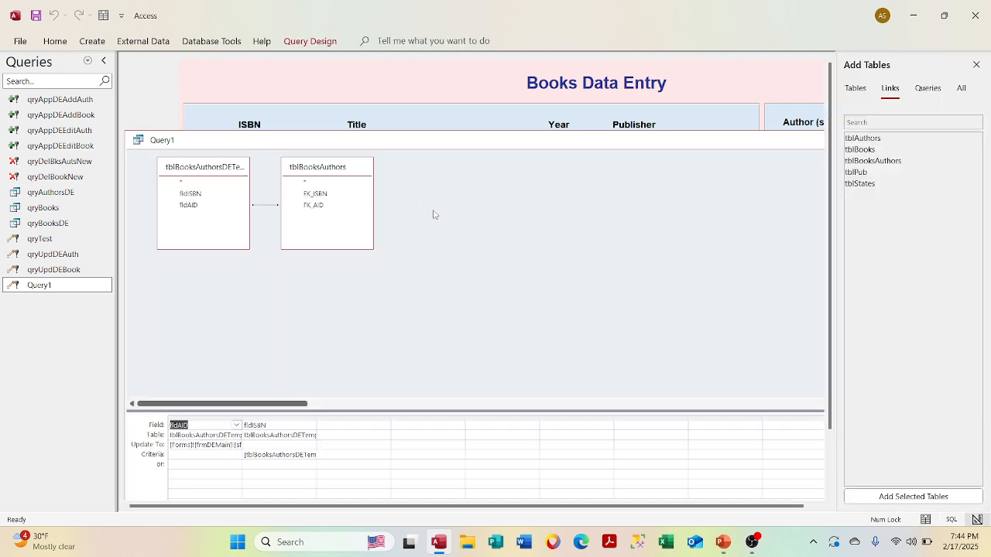
{"action": "left_click_drag", "start_coordinate": [612, 144], "coordinate": [726, 189]}
{"action": "left_click_drag", "start_coordinate": [648, 193], "coordinate": [635, 151]}
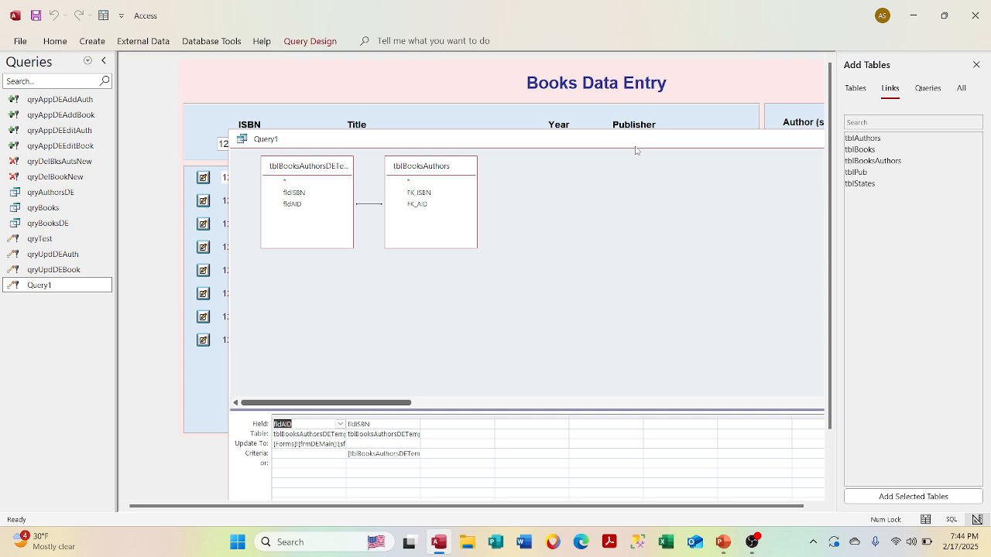
{"action": "right_click", "coordinate": [629, 146]}
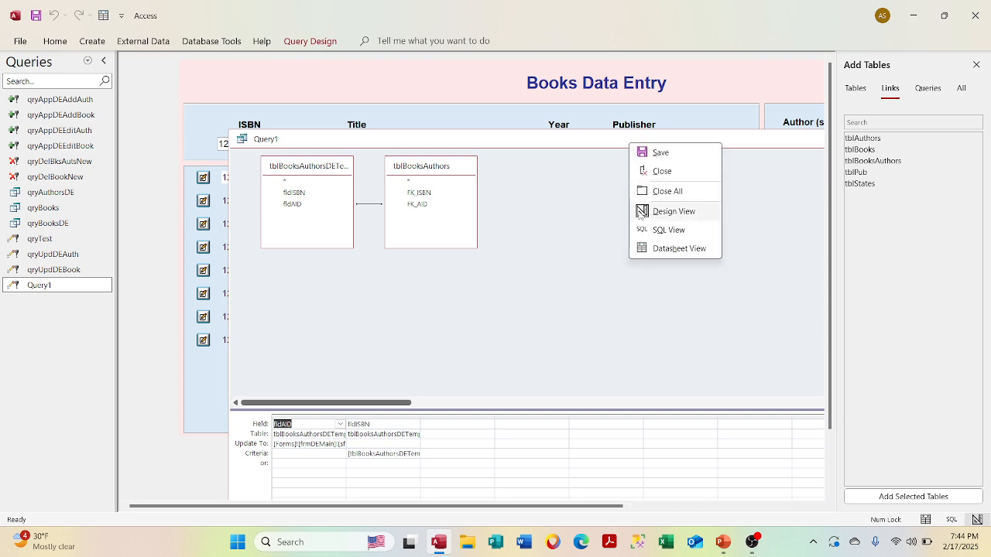
{"action": "left_click", "coordinate": [639, 253]}
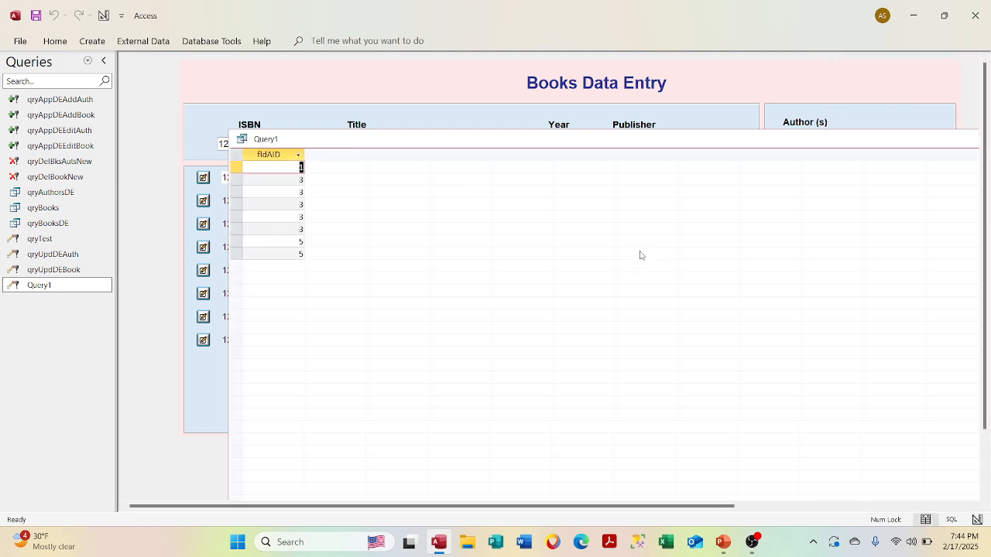
- List the database tables and examine the fldISBN and fldAID records of tblBooksAuthorsDETemp, closing the table when done
{"action": "left_click", "coordinate": [86, 62]}
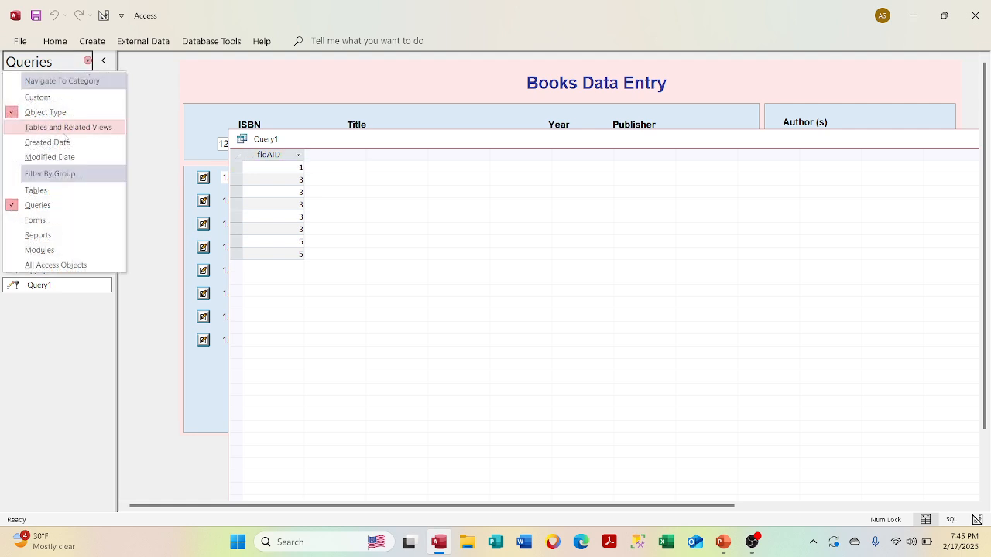
{"action": "left_click", "coordinate": [65, 190]}
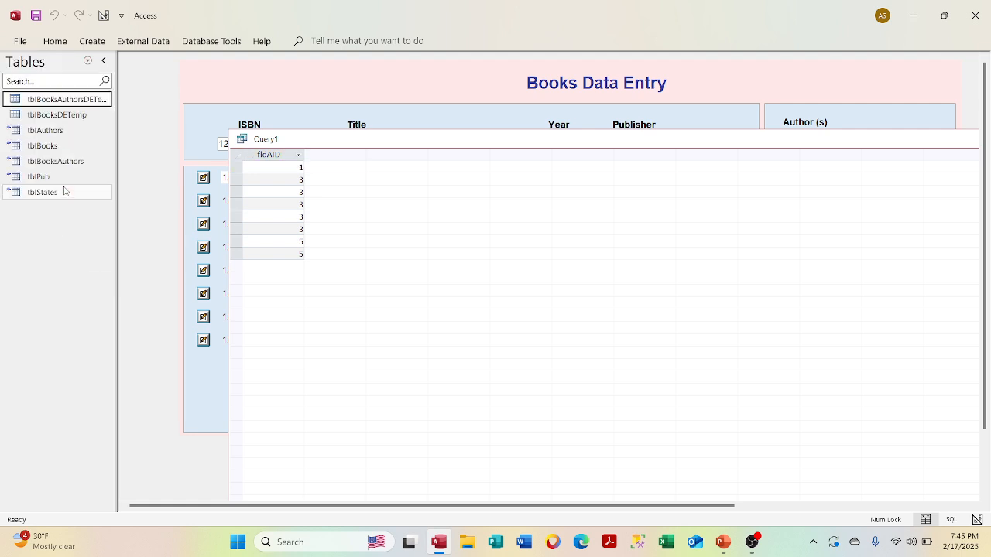
{"action": "double_click", "coordinate": [82, 101]}
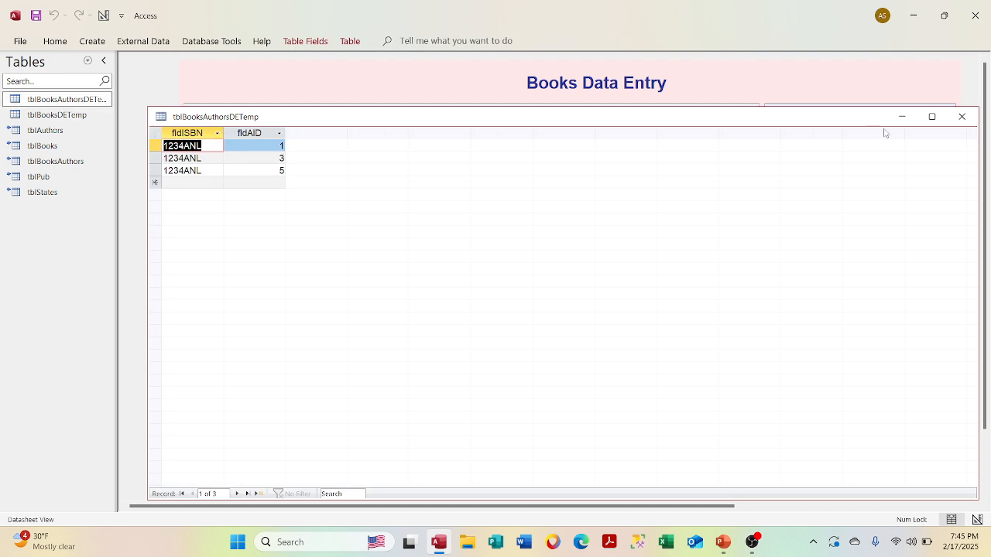
{"action": "left_click", "coordinate": [962, 116]}
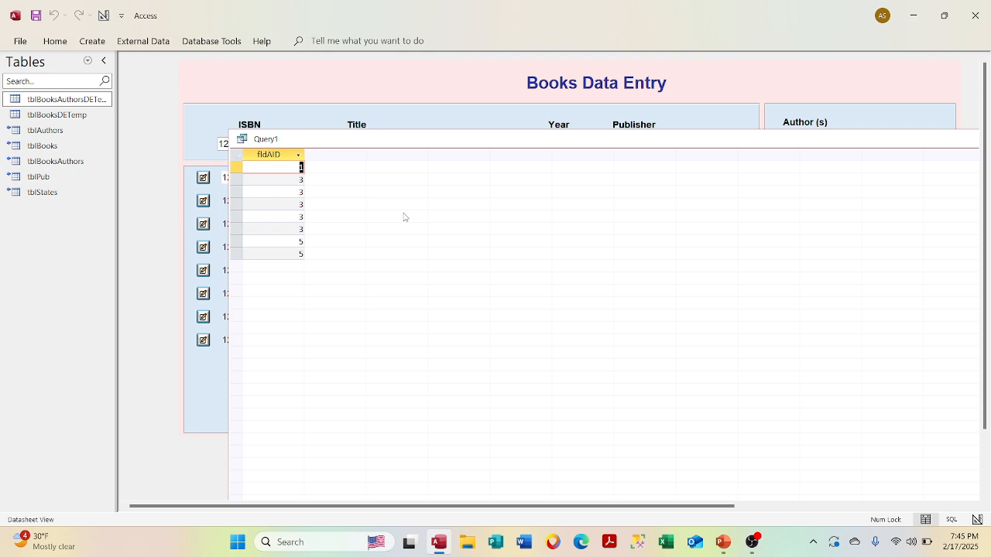
- Try setting the Query1 join to include all records from tblBooksAuthorsDETemp and only matching tblBooksAuthors rows, and preview the records
{"action": "right_click", "coordinate": [414, 146]}
{"action": "left_click", "coordinate": [456, 214]}
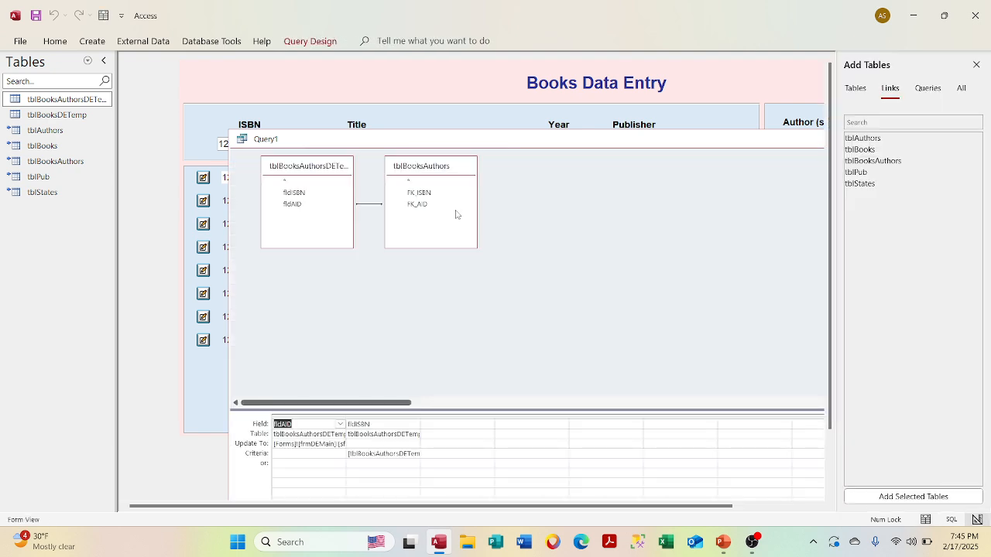
{"action": "left_click", "coordinate": [370, 205]}
{"action": "double_click", "coordinate": [370, 205]}
{"action": "left_click", "coordinate": [380, 216]}
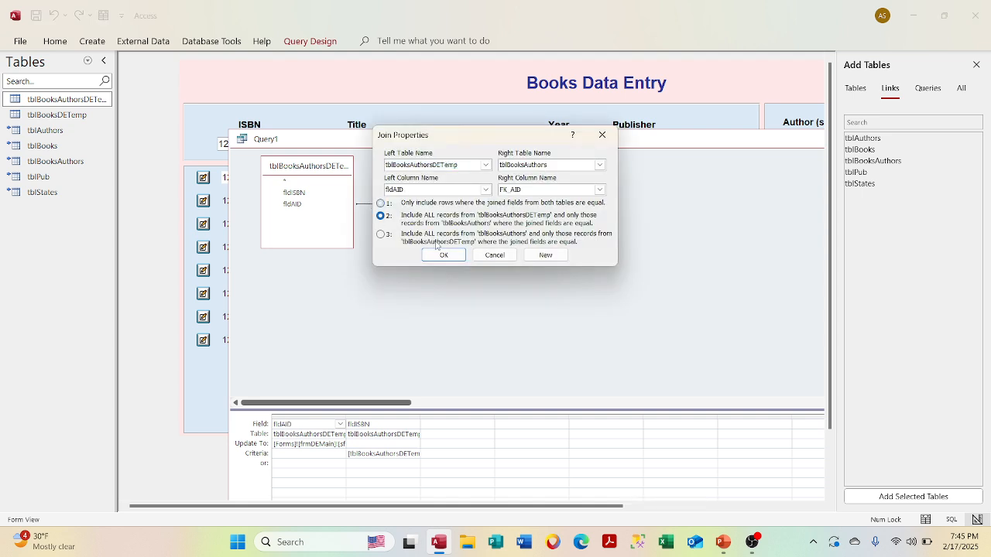
{"action": "left_click", "coordinate": [444, 256]}
{"action": "right_click", "coordinate": [476, 141]}
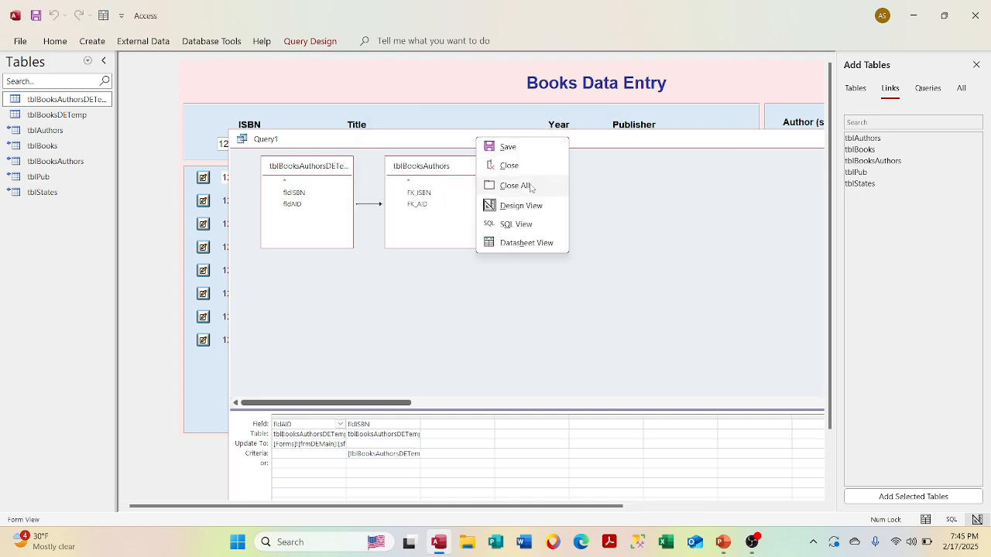
{"action": "left_click", "coordinate": [513, 239]}
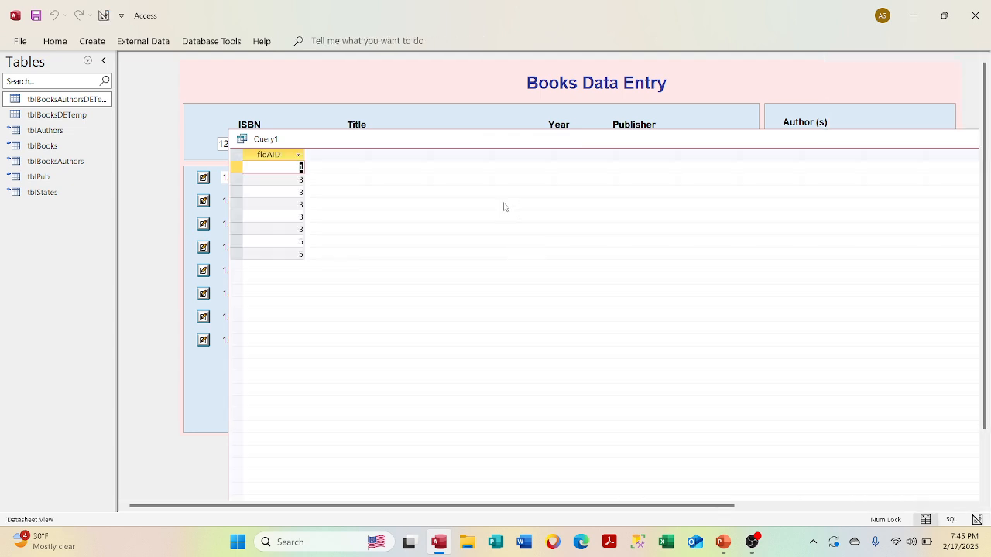
- Try setting the join to include all tblBooksAuthors records and only matching tblBooksAuthorsDETemp rows, and check the SQL and the datasheet
{"action": "right_click", "coordinate": [485, 144]}
{"action": "left_click", "coordinate": [502, 207]}
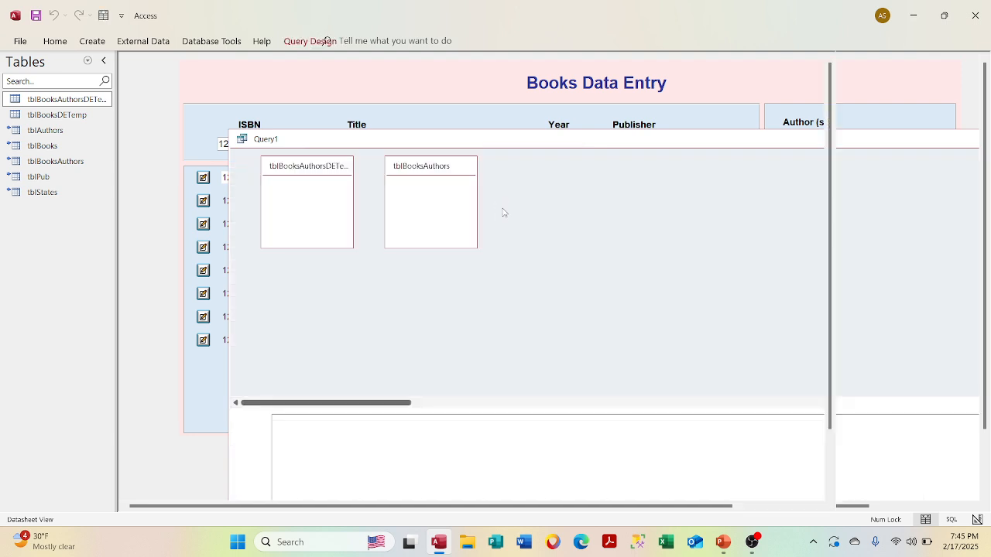
{"action": "double_click", "coordinate": [369, 204]}
{"action": "left_click", "coordinate": [380, 234]}
{"action": "left_click", "coordinate": [444, 255]}
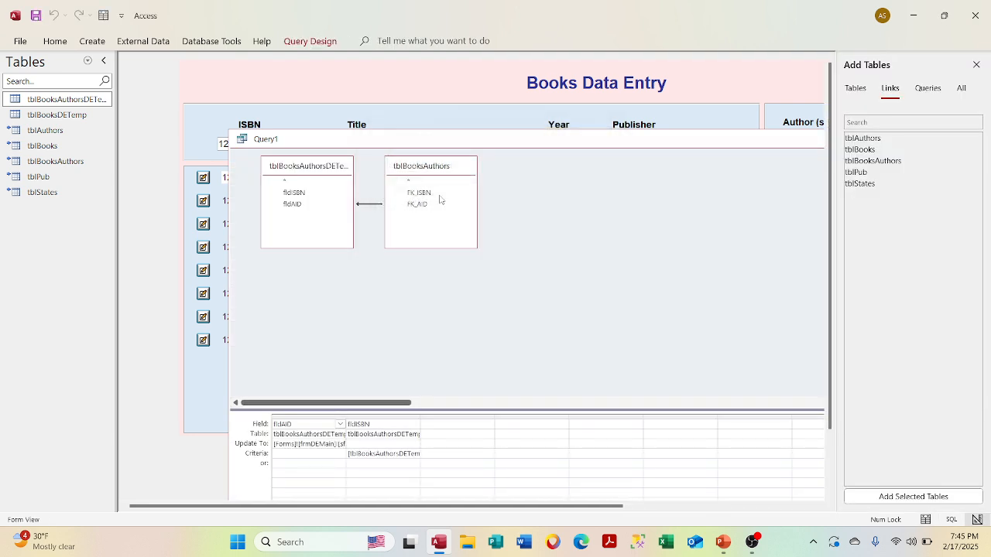
{"action": "right_click", "coordinate": [436, 144]}
{"action": "left_click", "coordinate": [447, 243]}
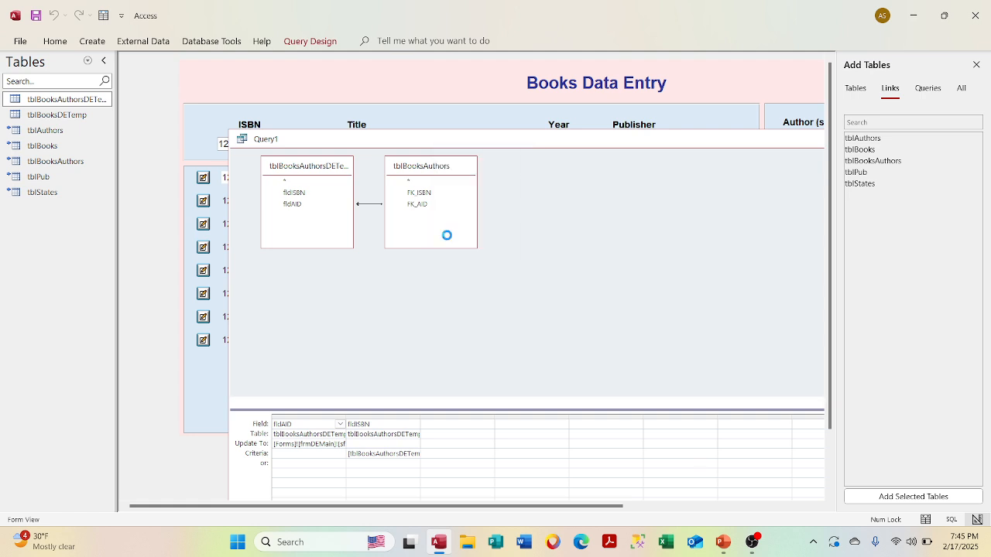
{"action": "right_click", "coordinate": [453, 142]}
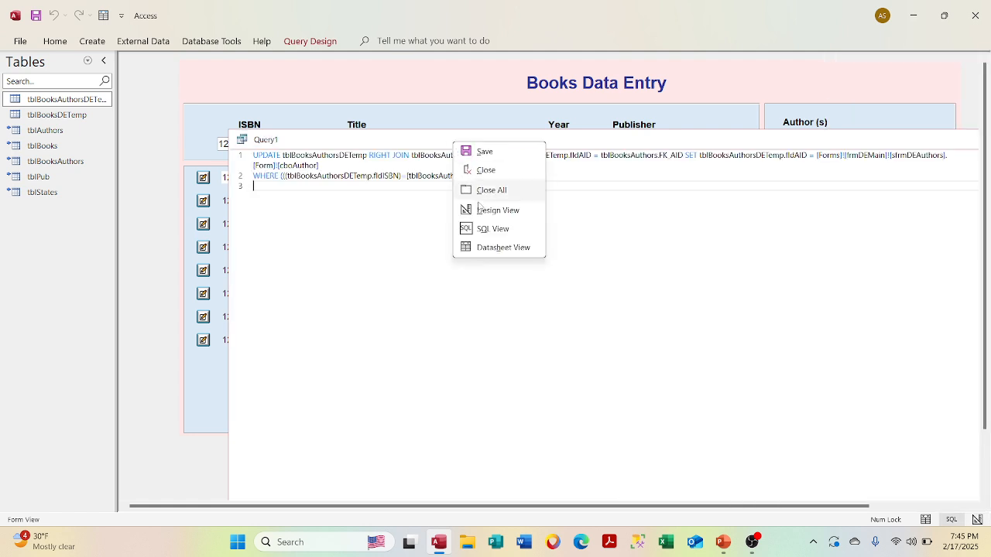
{"action": "left_click", "coordinate": [479, 229]}
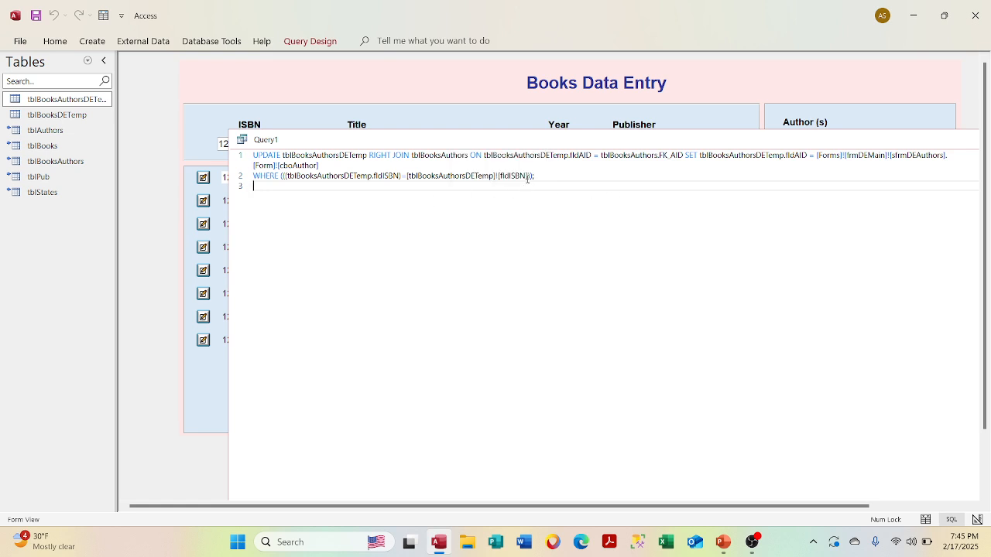
{"action": "right_click", "coordinate": [410, 142]}
{"action": "left_click", "coordinate": [465, 248]}
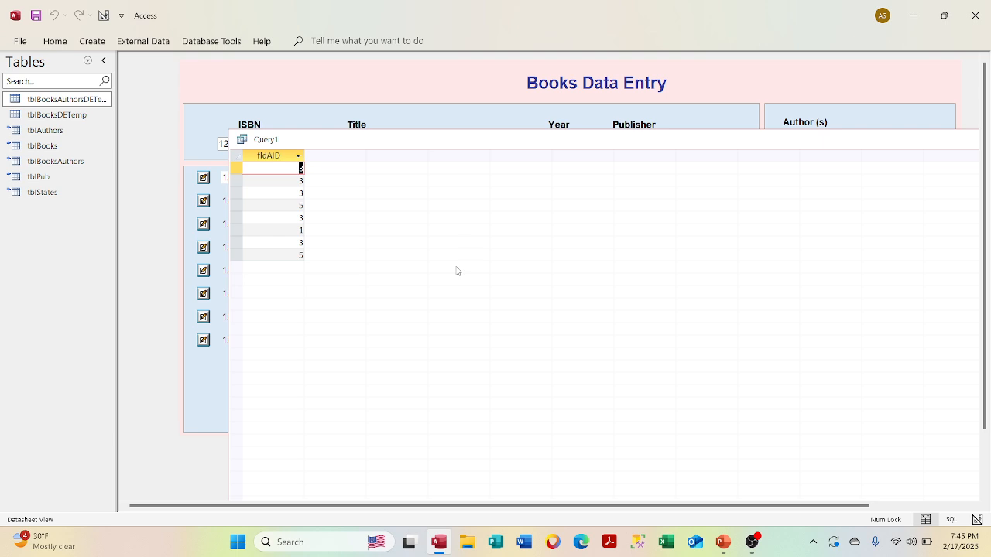
- Try restricting the Query1 join to rows whose joined fields from both tables are equal, and show the datasheet
{"action": "right_click", "coordinate": [469, 141]}
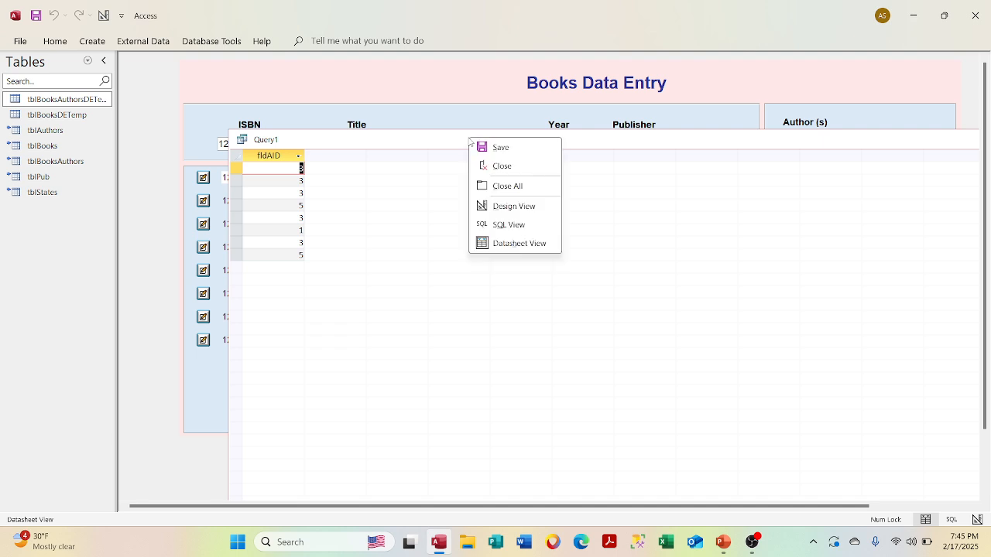
{"action": "left_click", "coordinate": [507, 206]}
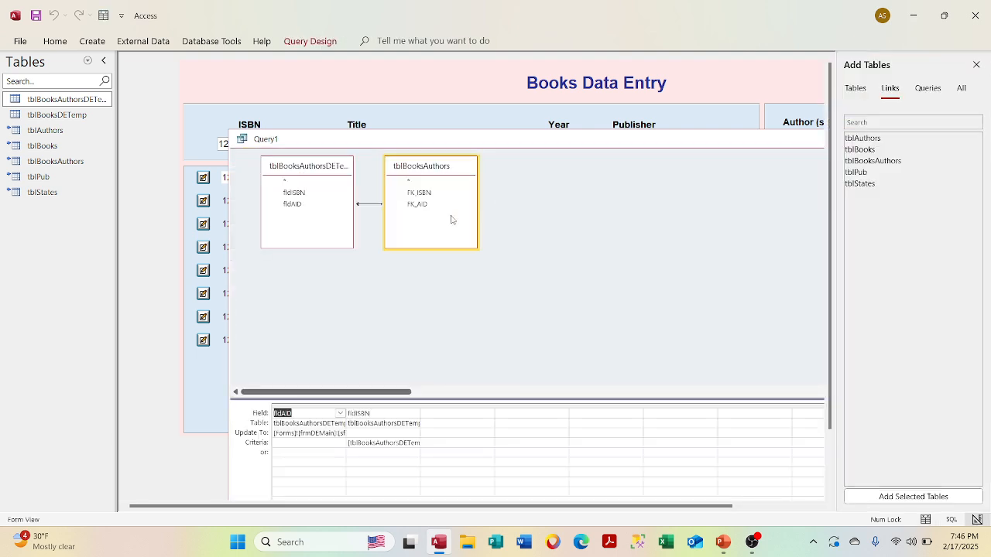
{"action": "double_click", "coordinate": [369, 204]}
{"action": "left_click", "coordinate": [381, 203]}
{"action": "left_click", "coordinate": [442, 255]}
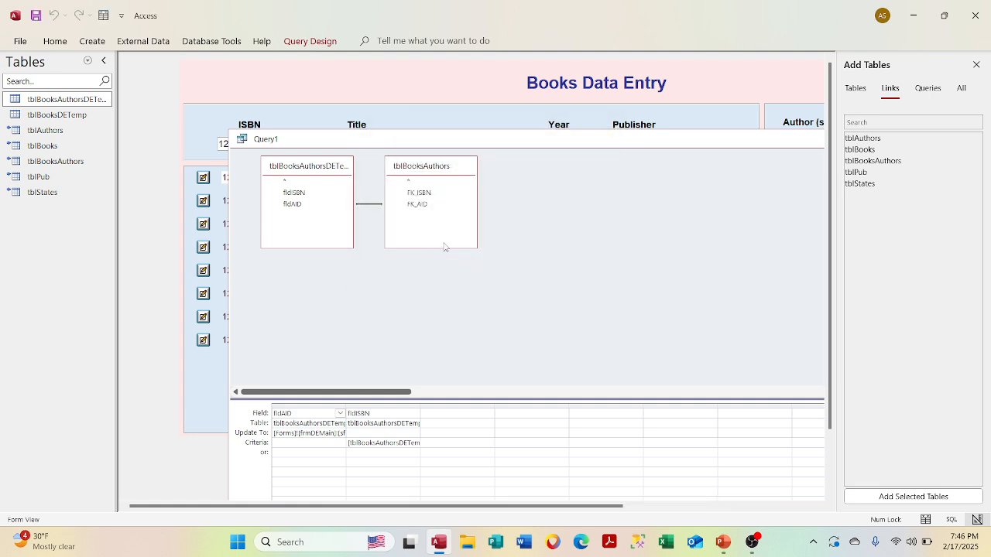
{"action": "right_click", "coordinate": [455, 144]}
{"action": "left_click", "coordinate": [493, 246]}
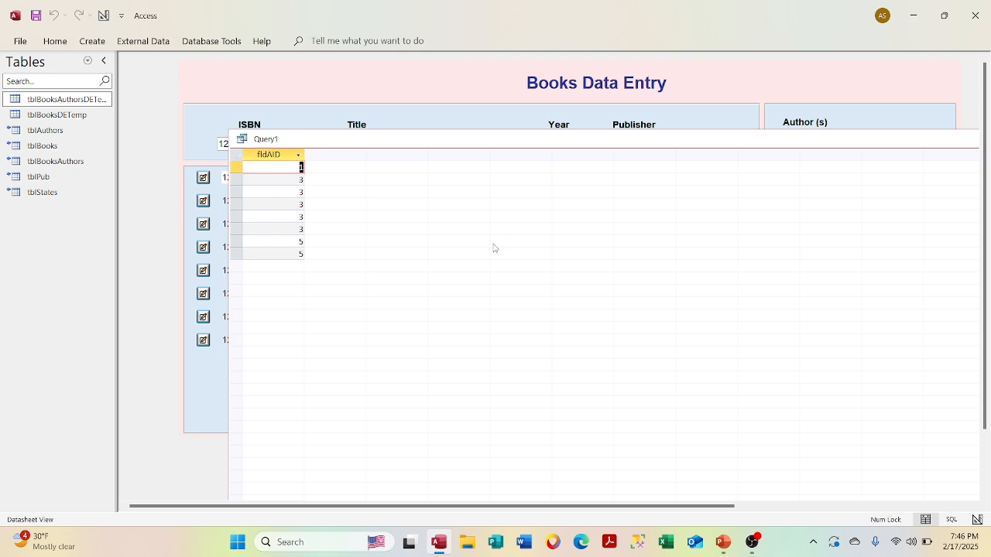
- Delete the join between fldAID and FK_AID in Query1, preview the unjoined records and return to the design
{"action": "right_click", "coordinate": [511, 144]}
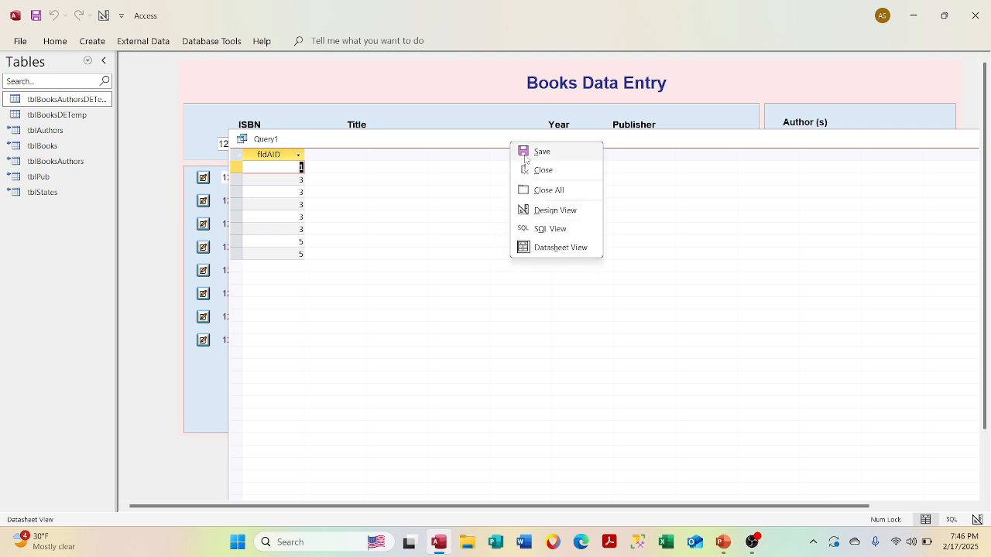
{"action": "left_click", "coordinate": [550, 211]}
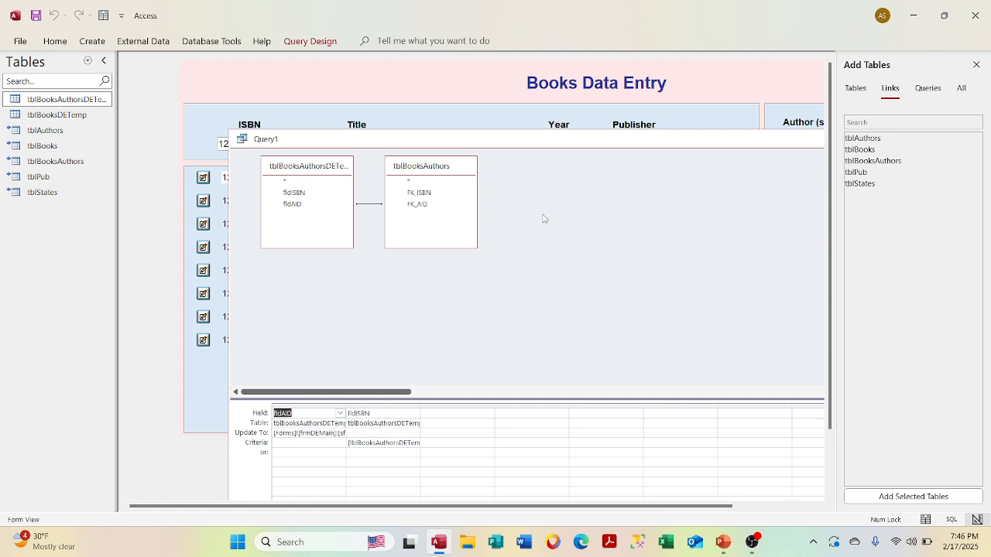
{"action": "left_click", "coordinate": [367, 205]}
{"action": "key", "text": "Delete"}
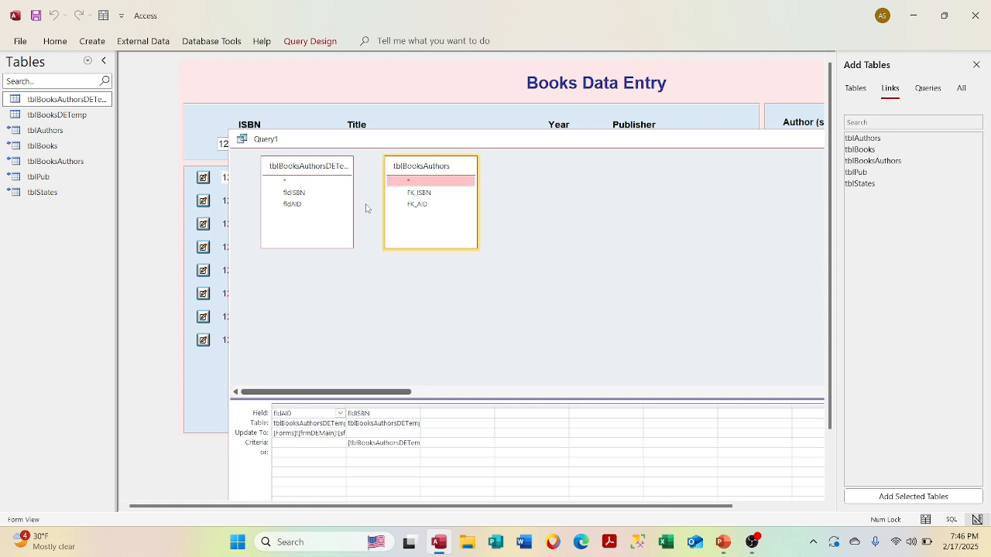
{"action": "right_click", "coordinate": [405, 144]}
{"action": "left_click", "coordinate": [446, 249]}
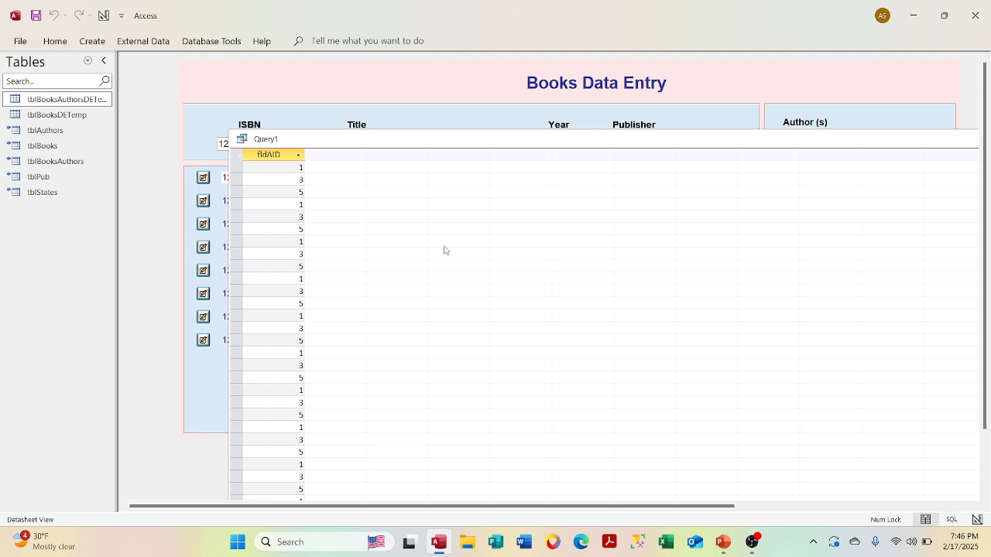
{"action": "left_click", "coordinate": [253, 156]}
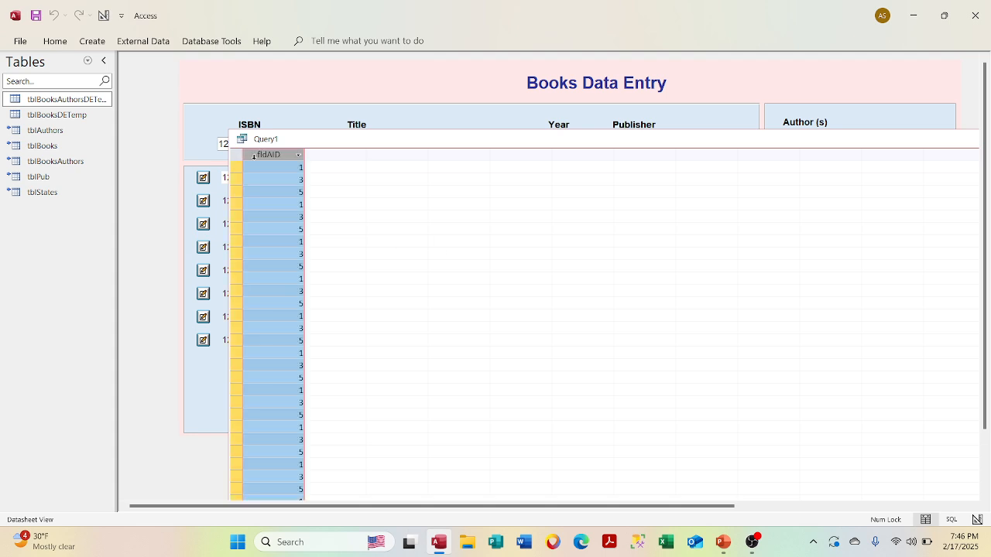
{"action": "left_click_drag", "start_coordinate": [461, 142], "coordinate": [416, 79]}
{"action": "right_click", "coordinate": [418, 78]}
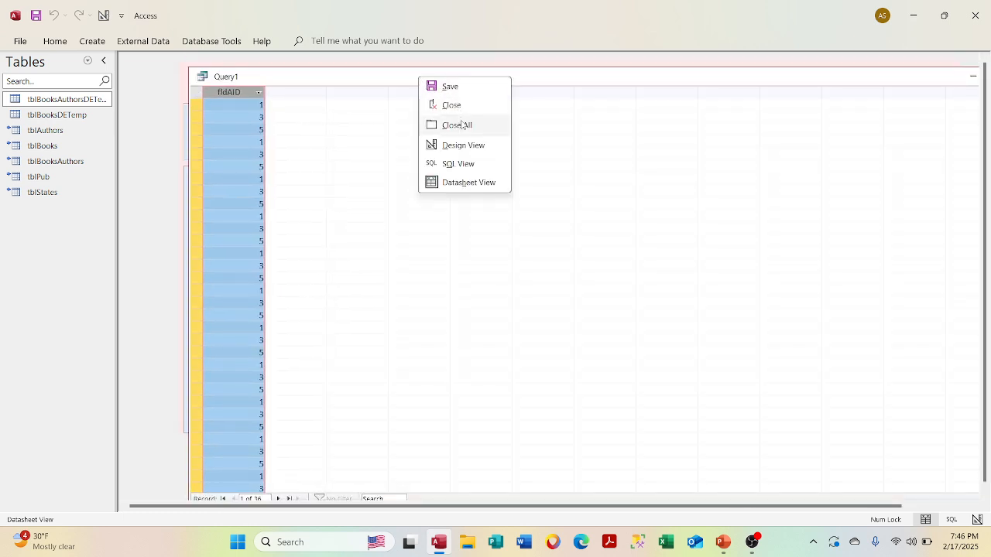
{"action": "left_click", "coordinate": [462, 144]}
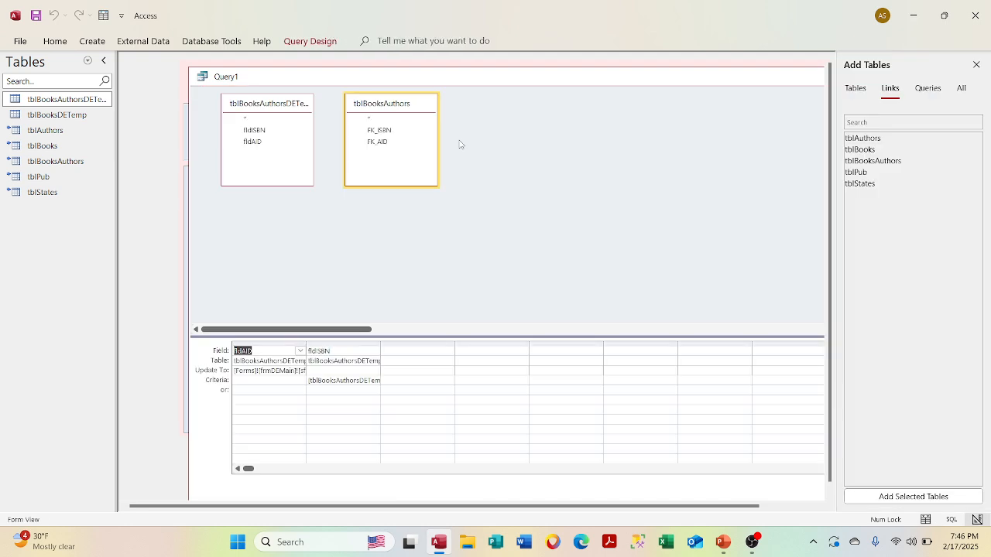
- Examine the book records stored in tblBooks and close the table
{"action": "left_click", "coordinate": [87, 60]}
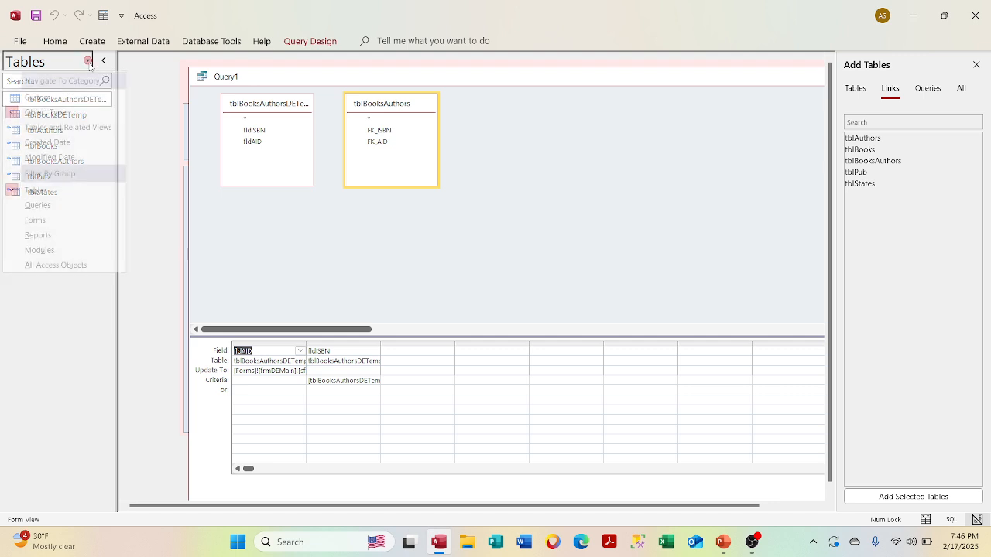
{"action": "left_click", "coordinate": [79, 190]}
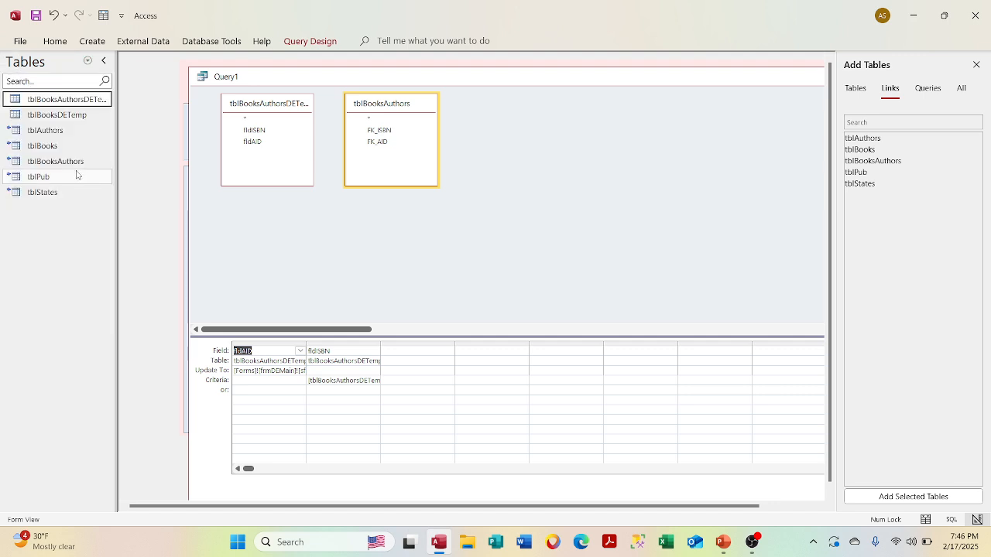
{"action": "double_click", "coordinate": [72, 146]}
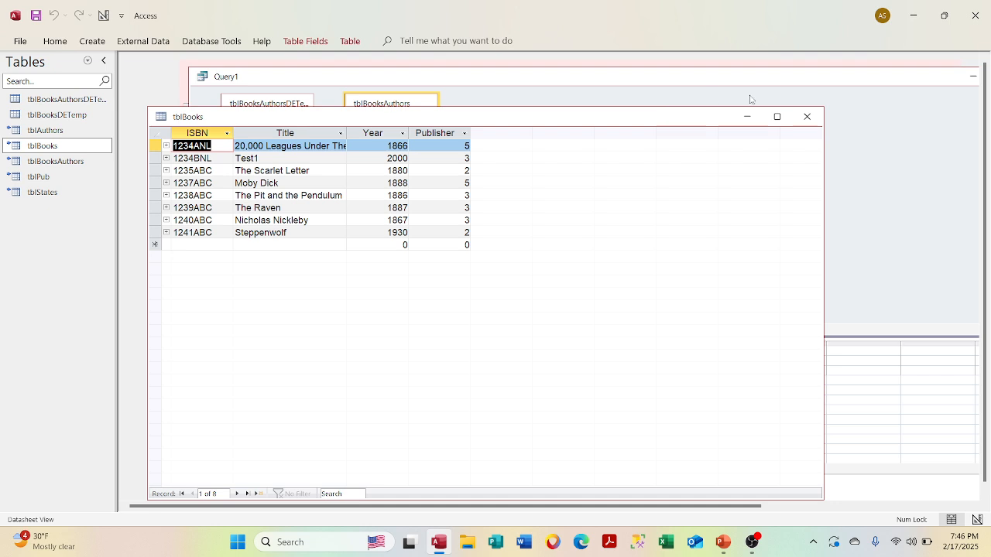
{"action": "left_click", "coordinate": [806, 116]}
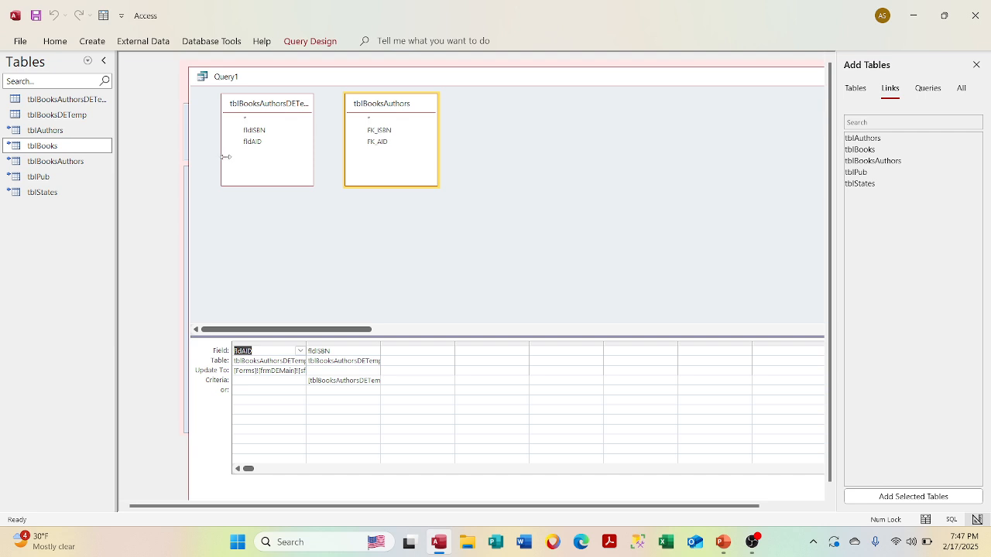
- Try joining fldAID of tblBooksAuthorsDETemp to FK_AID of tblBooksAuthors again and preview the query's records
{"action": "left_click_drag", "start_coordinate": [253, 143], "coordinate": [380, 144]}
{"action": "right_click", "coordinate": [394, 82]}
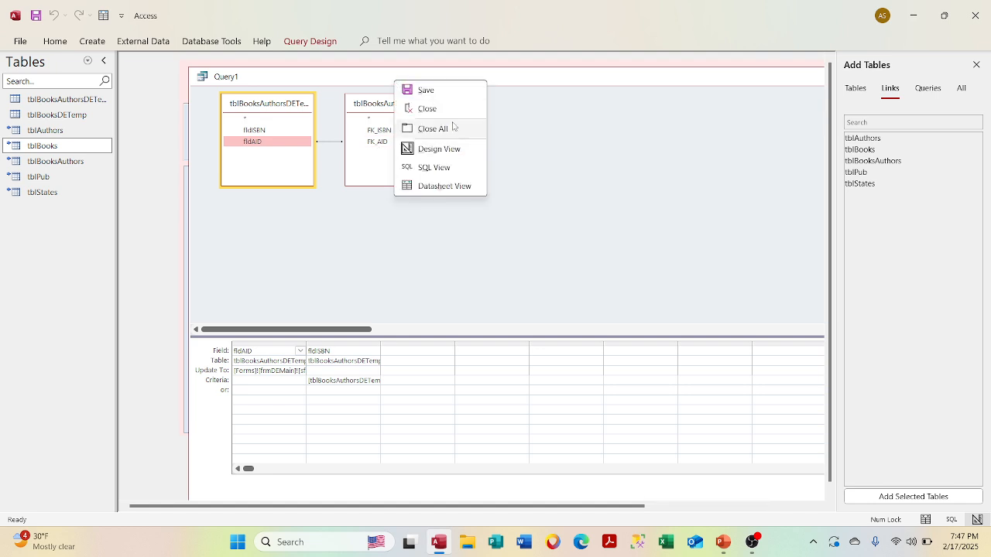
{"action": "left_click", "coordinate": [435, 186]}
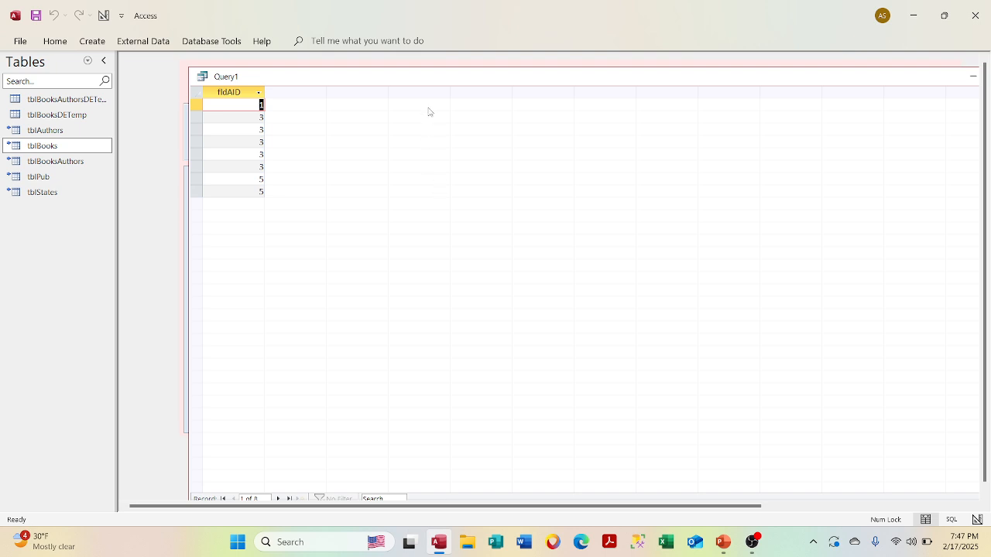
- Replace the fldAID–FK_AID join with a join from fldISBN to FK_ISBN and examine the resulting fldAID records
{"action": "right_click", "coordinate": [423, 79]}
{"action": "left_click", "coordinate": [463, 145]}
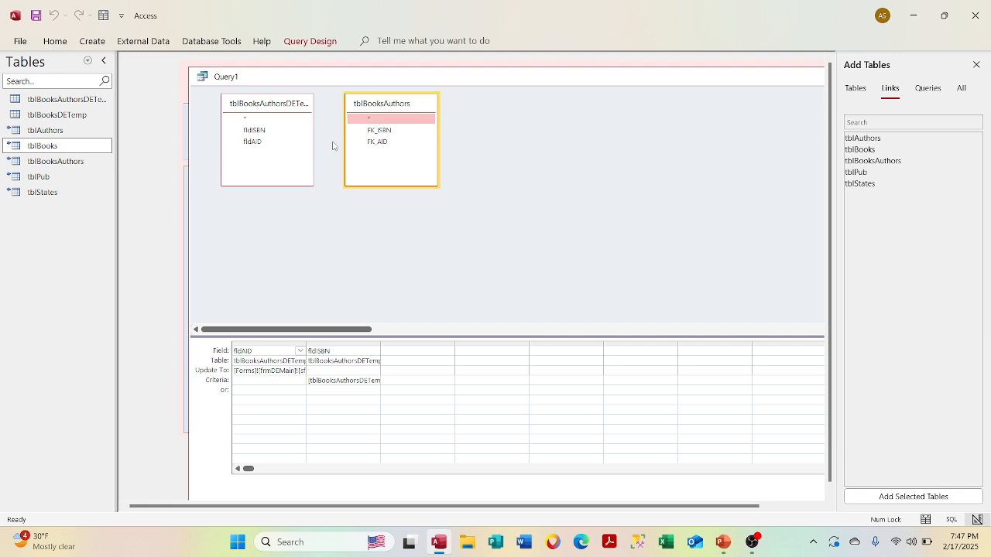
{"action": "left_click_drag", "start_coordinate": [261, 130], "coordinate": [370, 130]}
{"action": "right_click", "coordinate": [373, 87]}
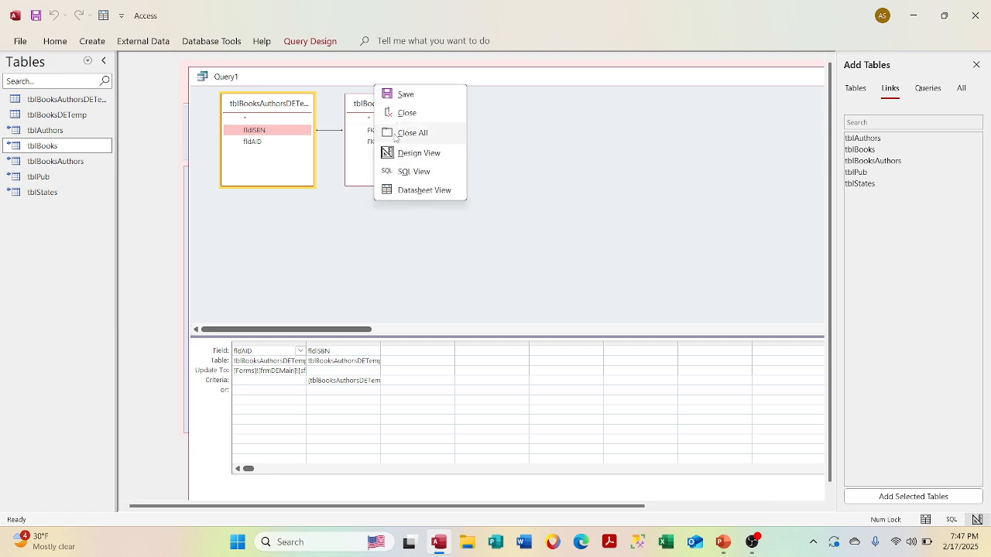
{"action": "left_click", "coordinate": [395, 198]}
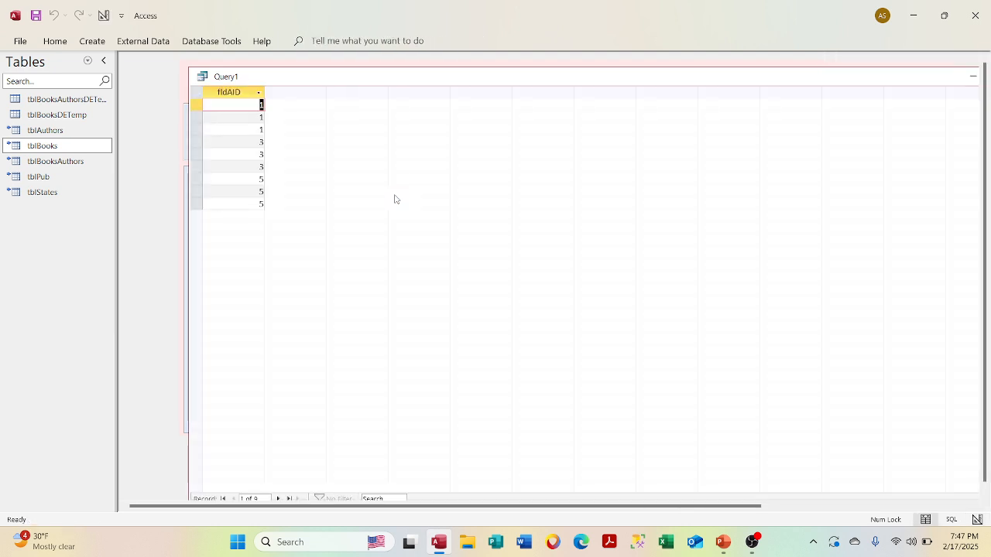
{"action": "left_click", "coordinate": [254, 153]}
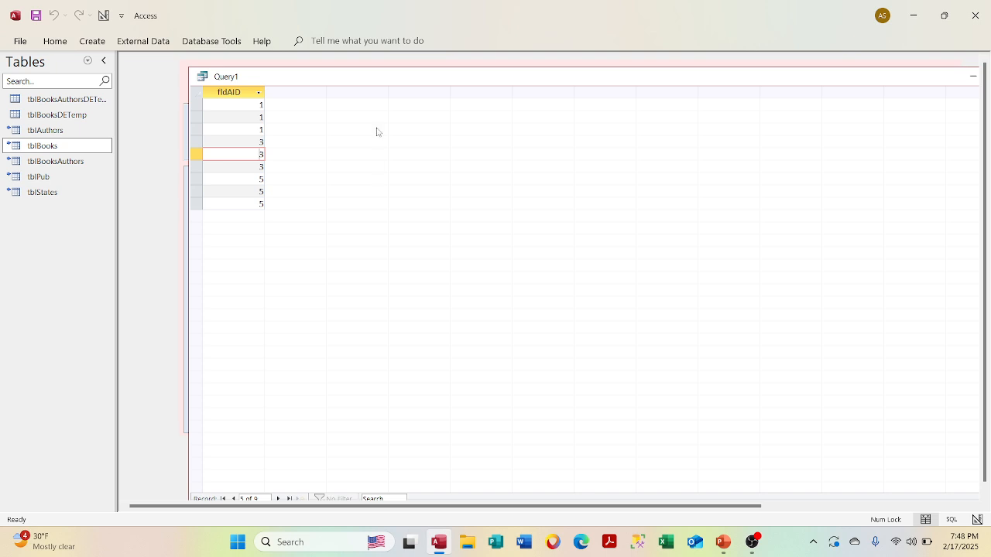
- Return Query1 to its design, close it and list the database's queries in place of the tables
{"action": "right_click", "coordinate": [431, 77]}
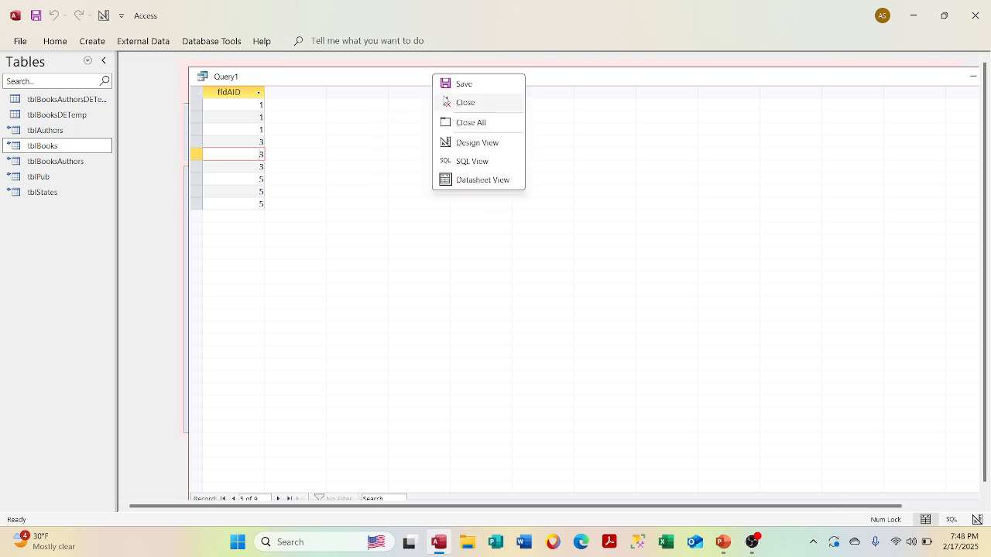
{"action": "left_click", "coordinate": [455, 142]}
{"action": "left_click_drag", "start_coordinate": [630, 82], "coordinate": [425, 117]}
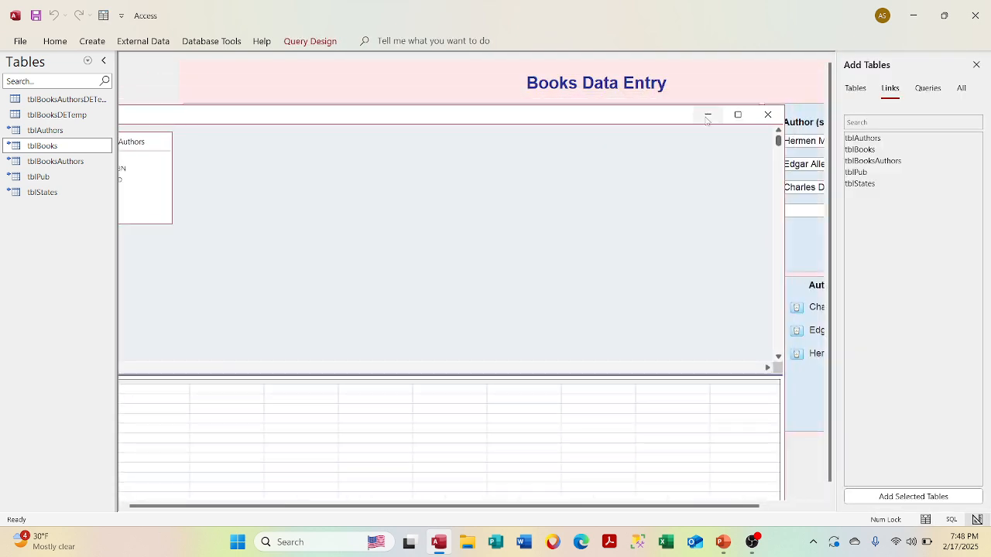
{"action": "left_click", "coordinate": [767, 115]}
{"action": "left_click", "coordinate": [456, 305]}
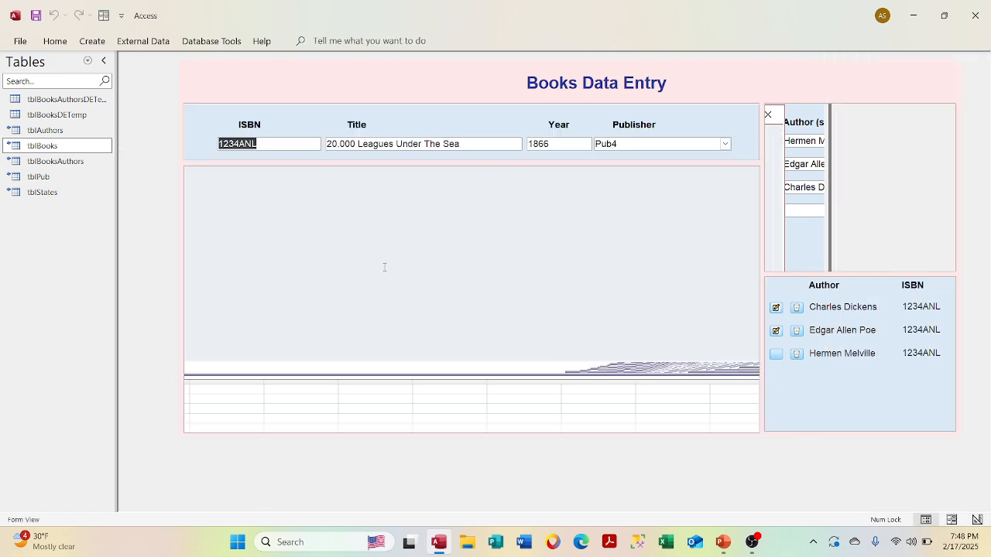
{"action": "left_click", "coordinate": [87, 61]}
{"action": "left_click", "coordinate": [37, 205]}
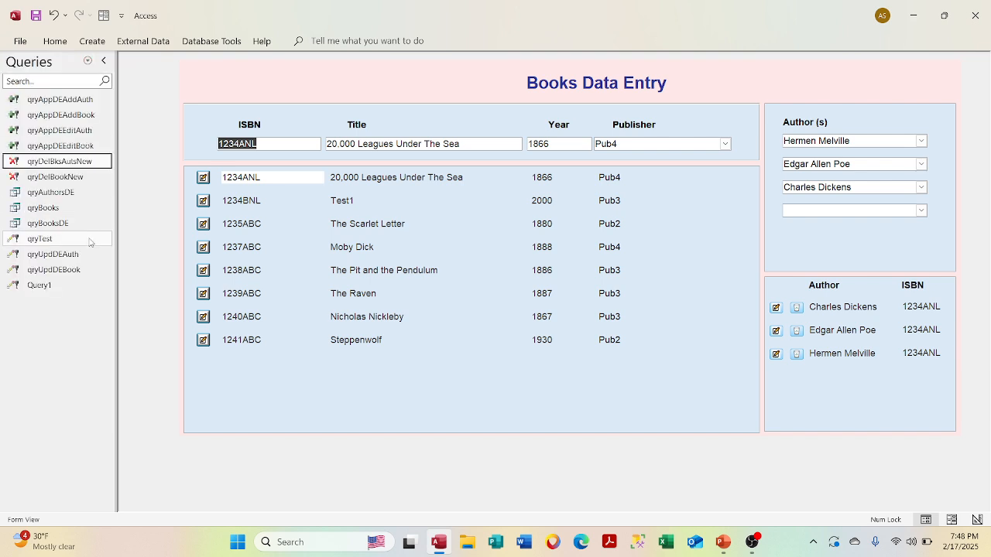
- Preview the records selected by Query1, close it, and run the update query with its changes accepted
{"action": "right_click", "coordinate": [77, 260]}
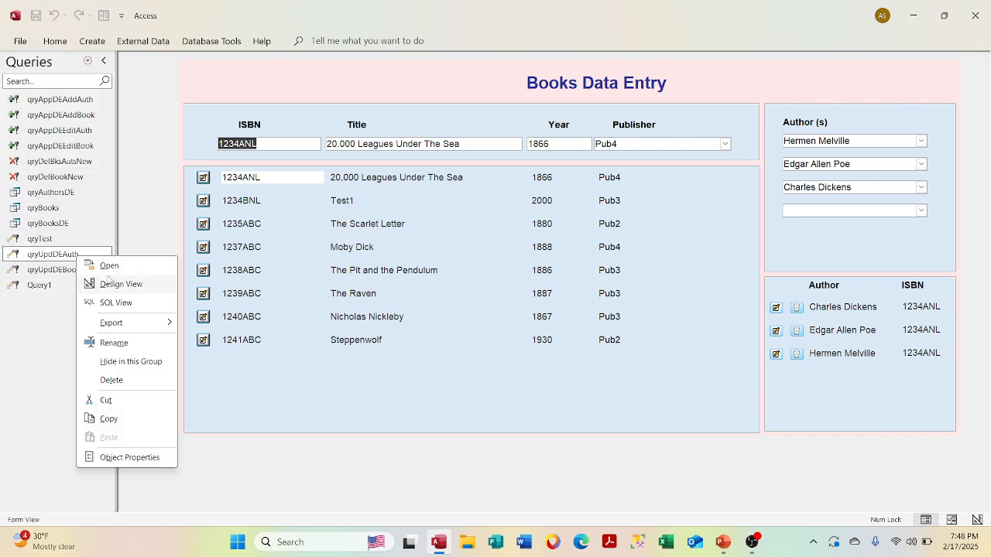
{"action": "right_click", "coordinate": [54, 286]}
{"action": "left_click", "coordinate": [72, 315]}
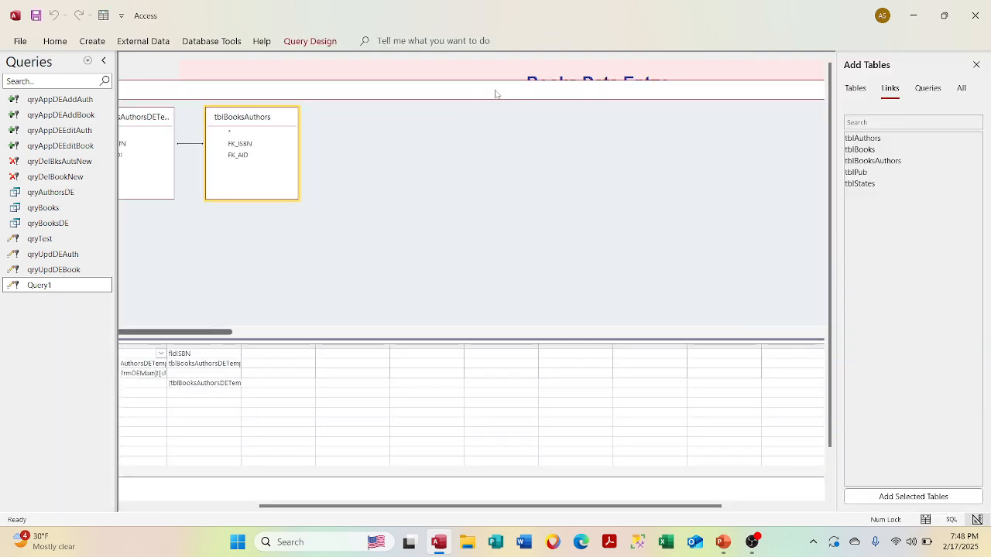
{"action": "right_click", "coordinate": [531, 85]}
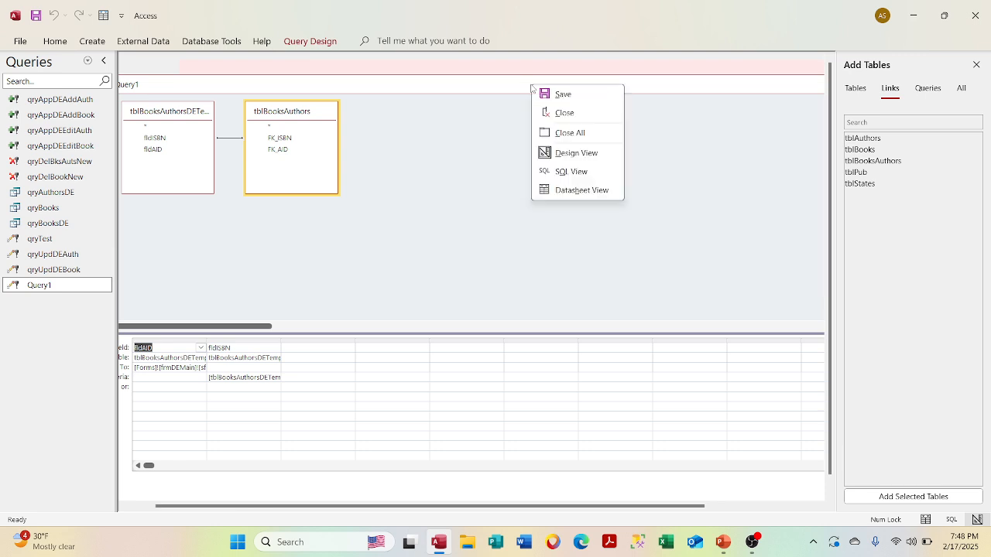
{"action": "left_click", "coordinate": [542, 191]}
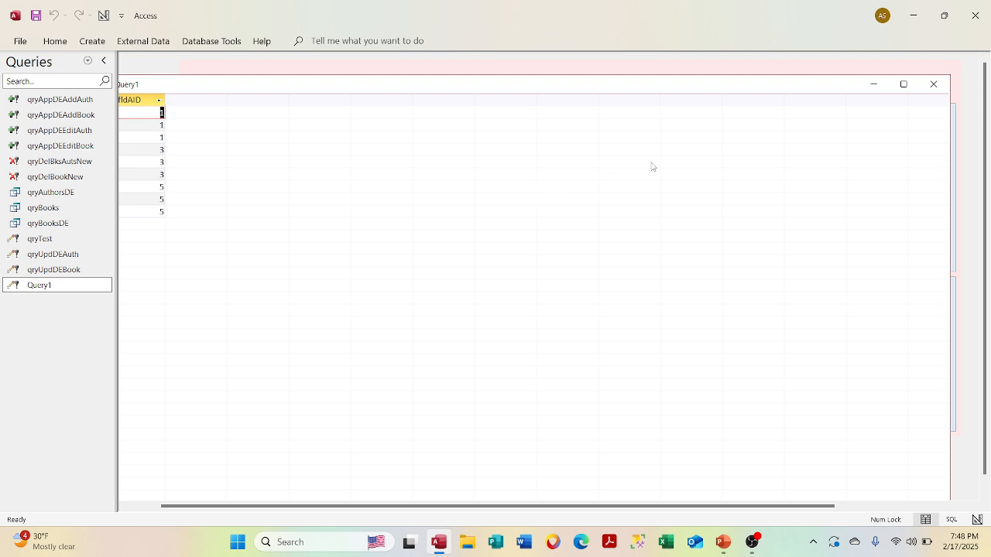
{"action": "left_click", "coordinate": [933, 83]}
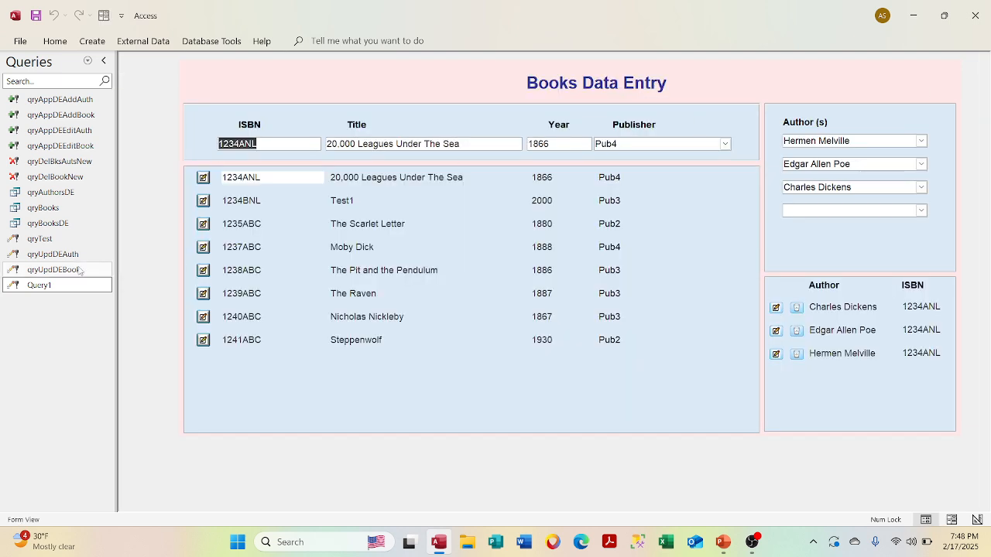
{"action": "double_click", "coordinate": [62, 285]}
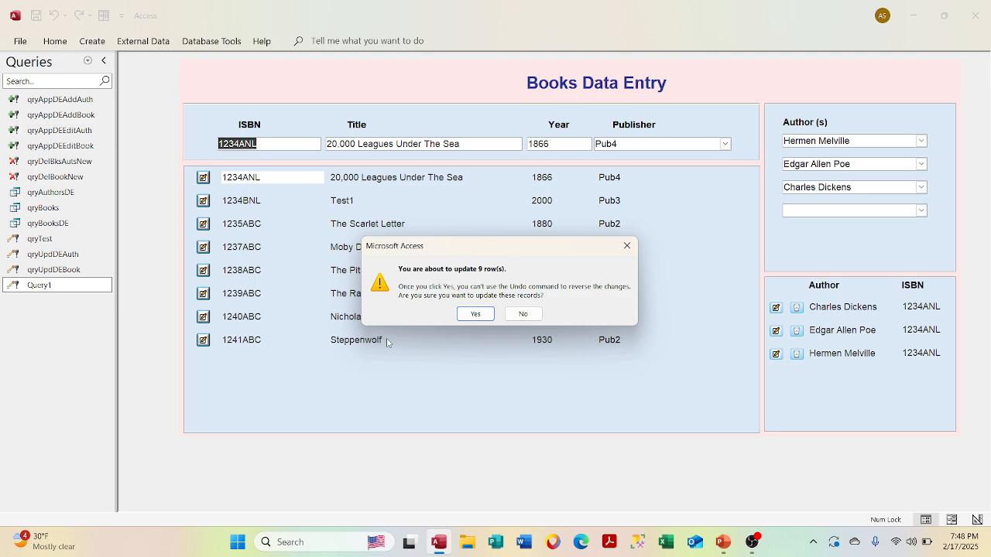
{"action": "left_click", "coordinate": [470, 313]}
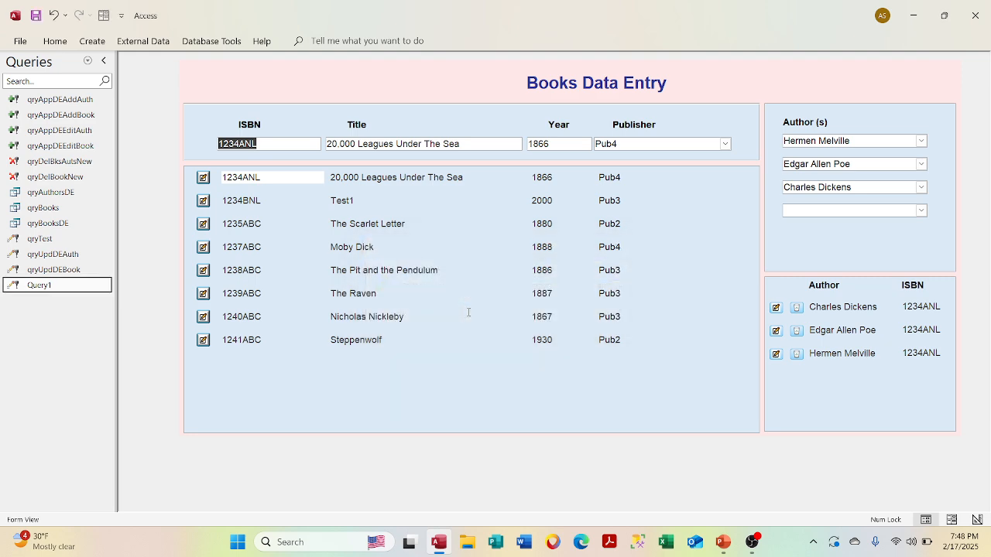
- List the database's tables, examine the author numbers stored for ISBN 1234ANL in tblBooksAuthors and close the table
{"action": "left_click", "coordinate": [87, 61]}
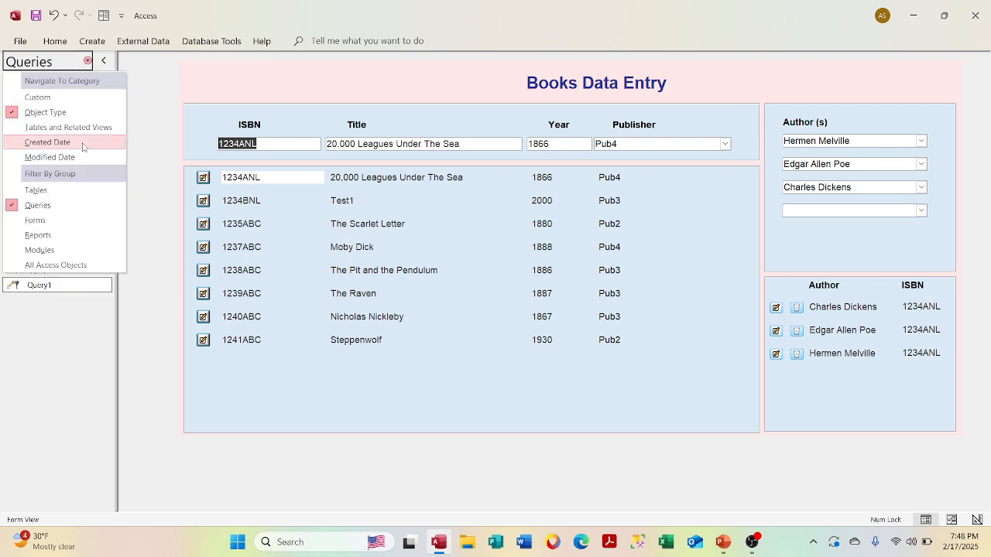
{"action": "left_click", "coordinate": [81, 190]}
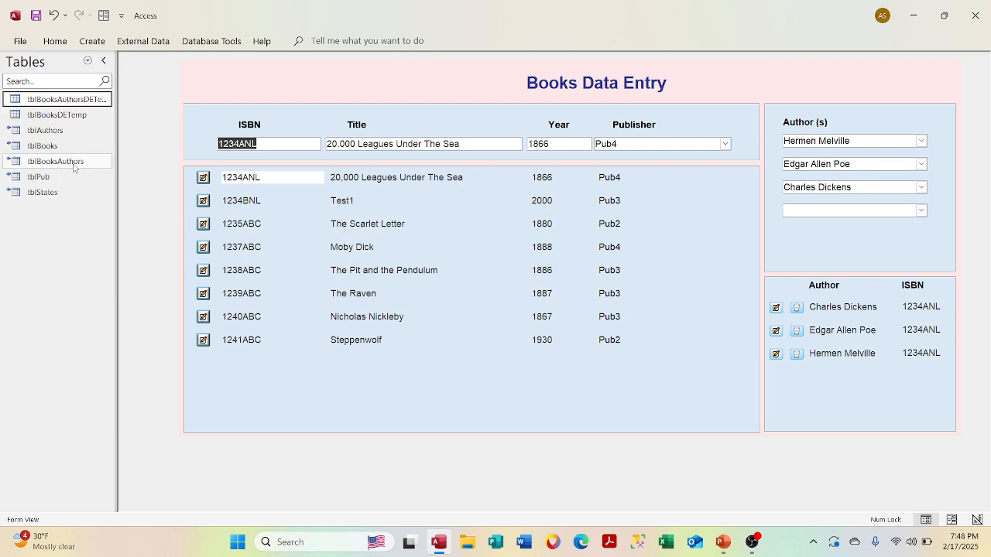
{"action": "right_click", "coordinate": [90, 161]}
{"action": "key", "text": "Escape"}
{"action": "double_click", "coordinate": [90, 161]}
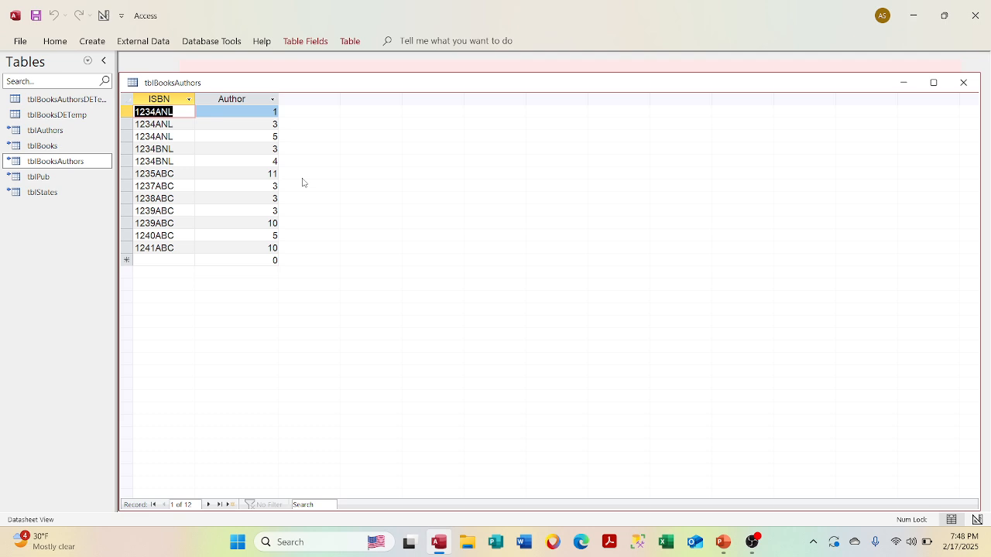
{"action": "left_click", "coordinate": [245, 113]}
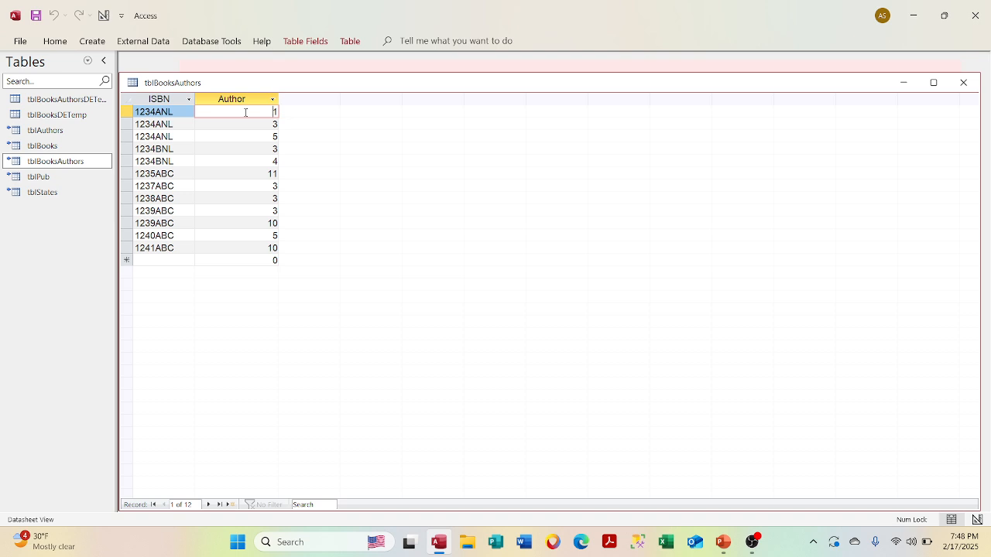
{"action": "key", "text": "Down"}
{"action": "key", "text": "Down"}
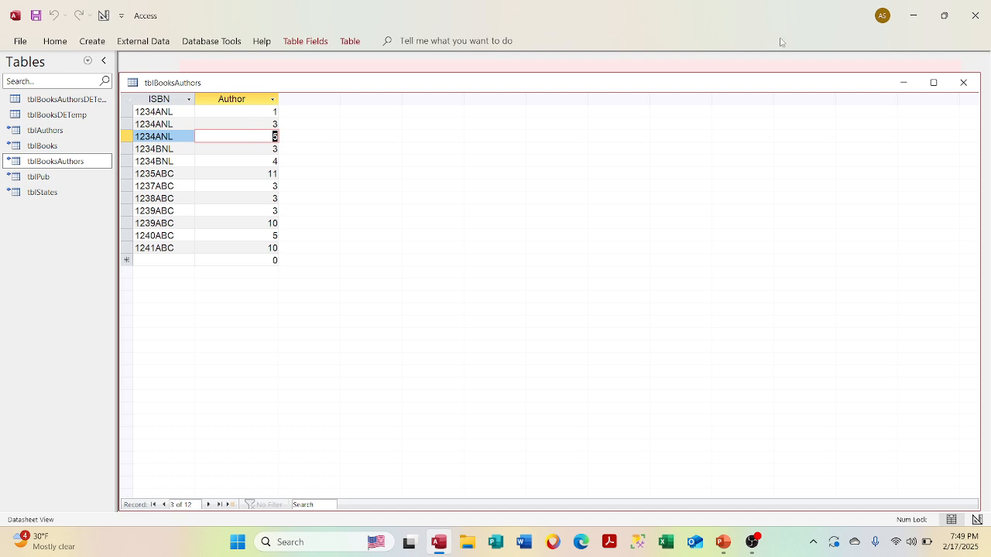
{"action": "left_click", "coordinate": [963, 82]}
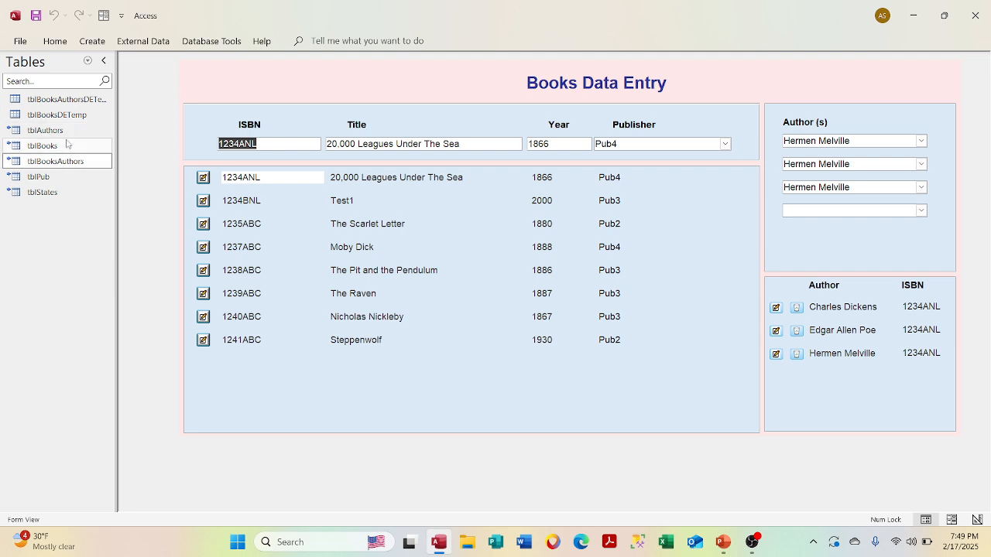
- List the queries again and run the delete query qryDelBksAutsNew, accepting the deletion
{"action": "left_click", "coordinate": [87, 62]}
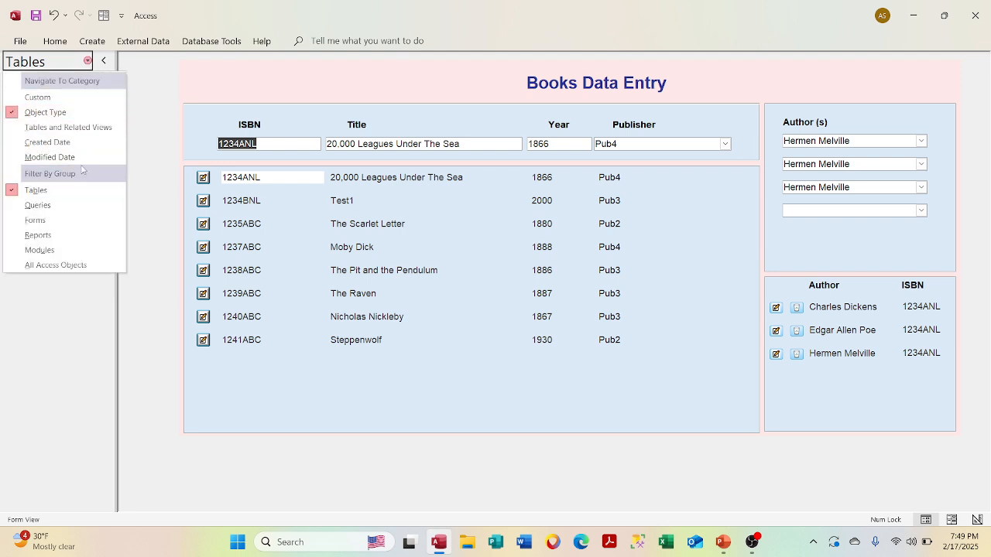
{"action": "left_click", "coordinate": [73, 205]}
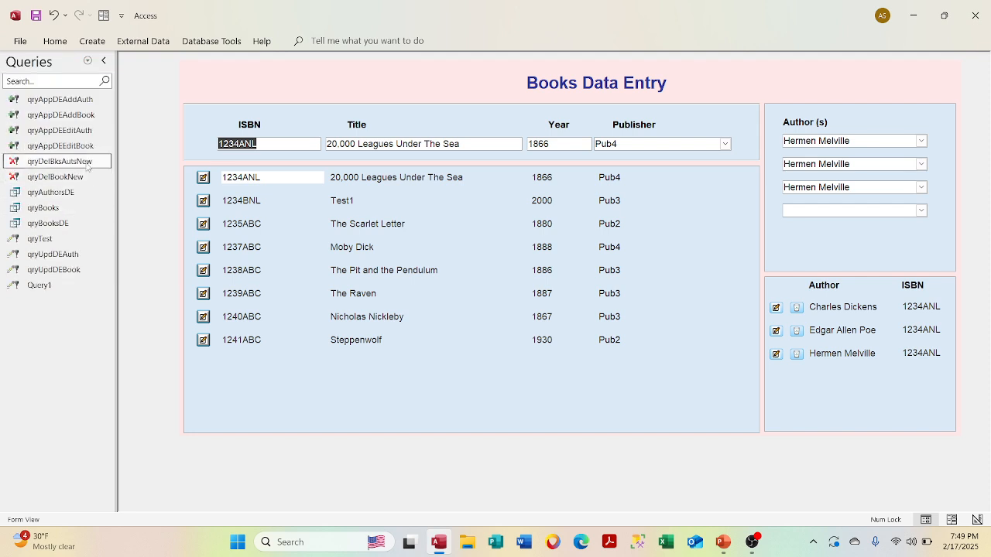
{"action": "double_click", "coordinate": [87, 166]}
{"action": "left_click", "coordinate": [453, 311]}
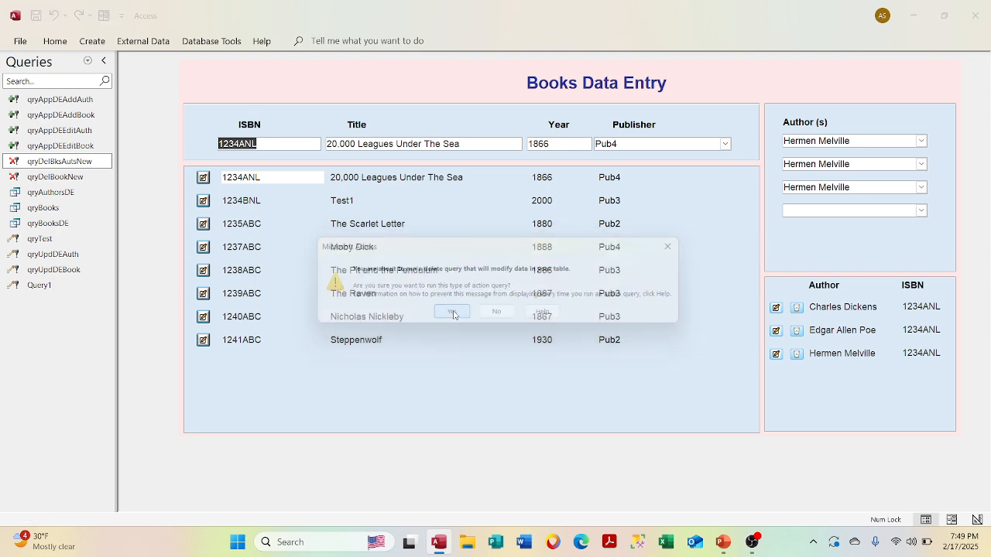
{"action": "left_click", "coordinate": [457, 313]}
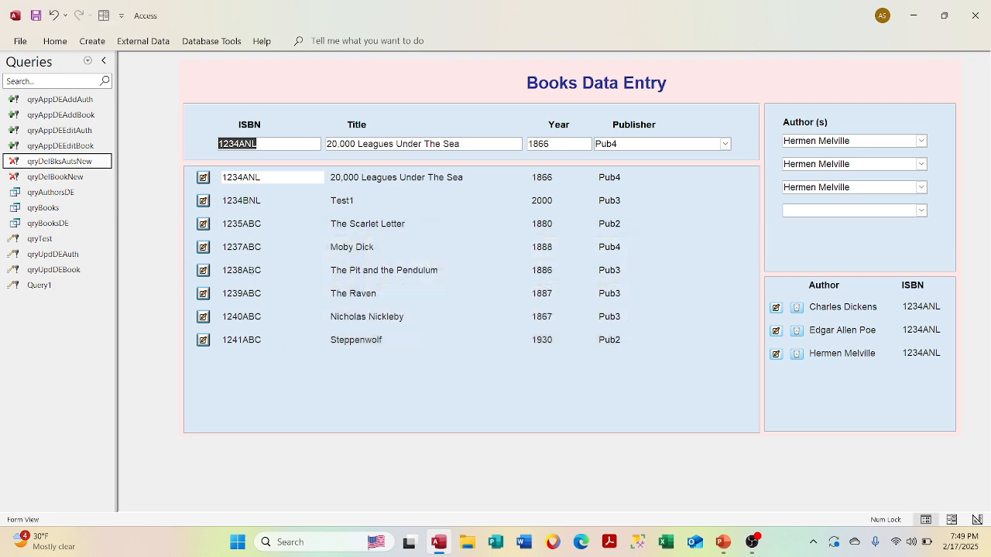
- Run the delete query qryDelBookNew, refresh the Books Data Entry form and reselect book 1234ANL
{"action": "double_click", "coordinate": [92, 177]}
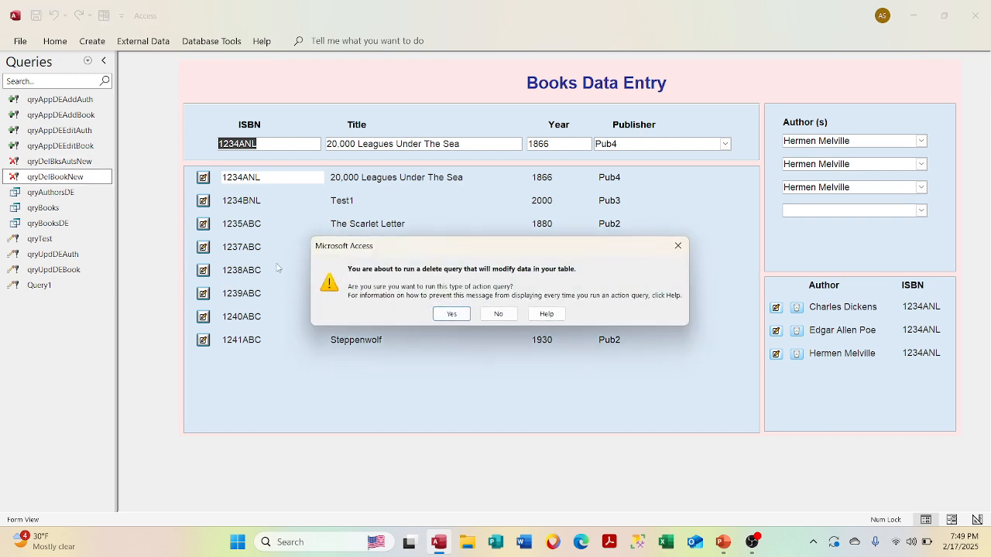
{"action": "left_click", "coordinate": [456, 312]}
{"action": "left_click", "coordinate": [459, 314]}
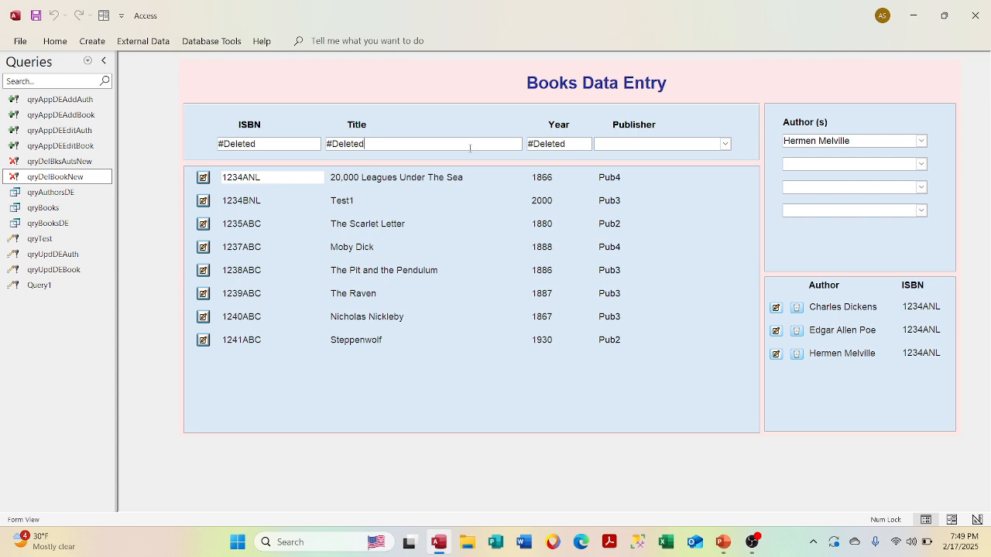
{"action": "key", "text": "F5"}
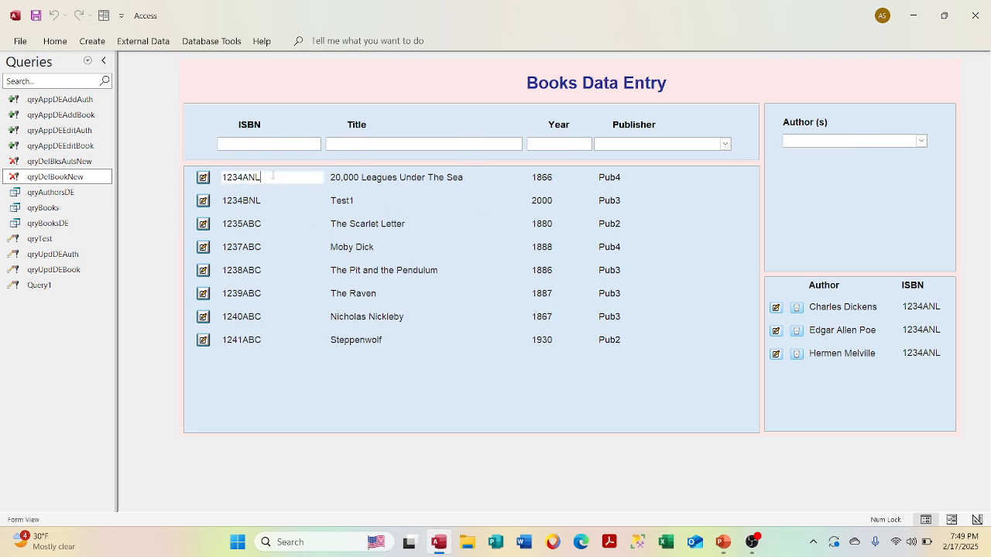
{"action": "left_click", "coordinate": [263, 200]}
{"action": "left_click", "coordinate": [263, 176]}
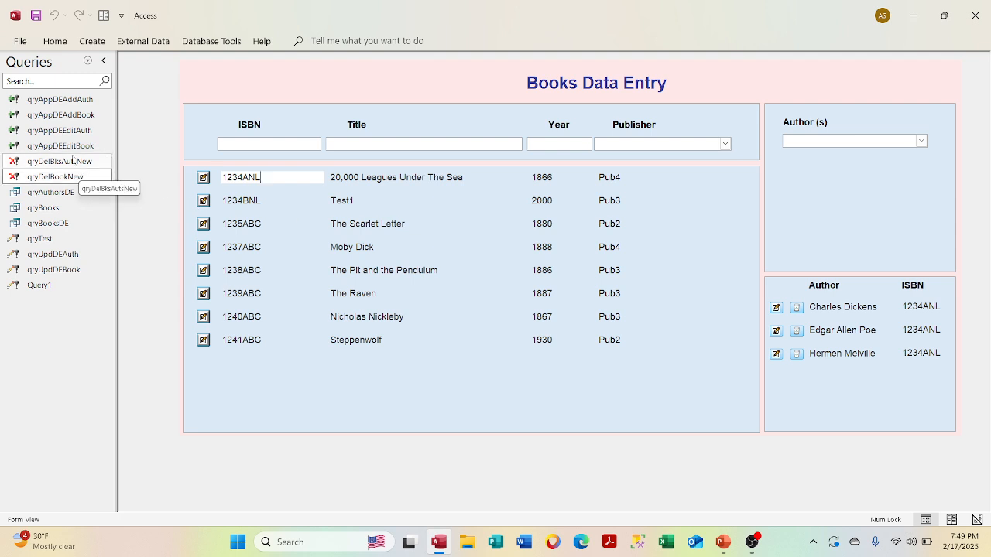
- Run the append query qryAppDEEditBook to load book 1234ANL into the form's entry fields
{"action": "double_click", "coordinate": [85, 151]}
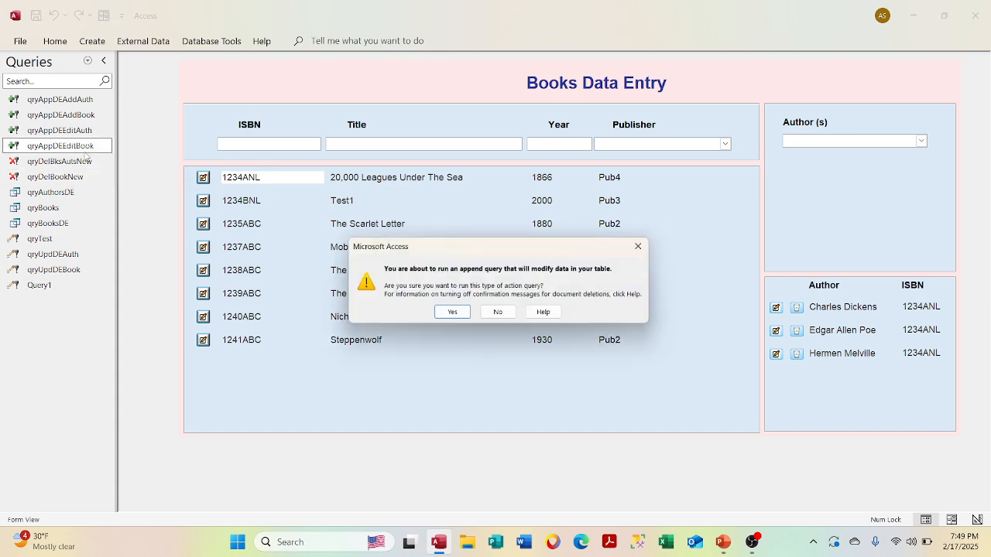
{"action": "left_click", "coordinate": [444, 313]}
{"action": "left_click", "coordinate": [474, 313]}
{"action": "left_click", "coordinate": [380, 143]}
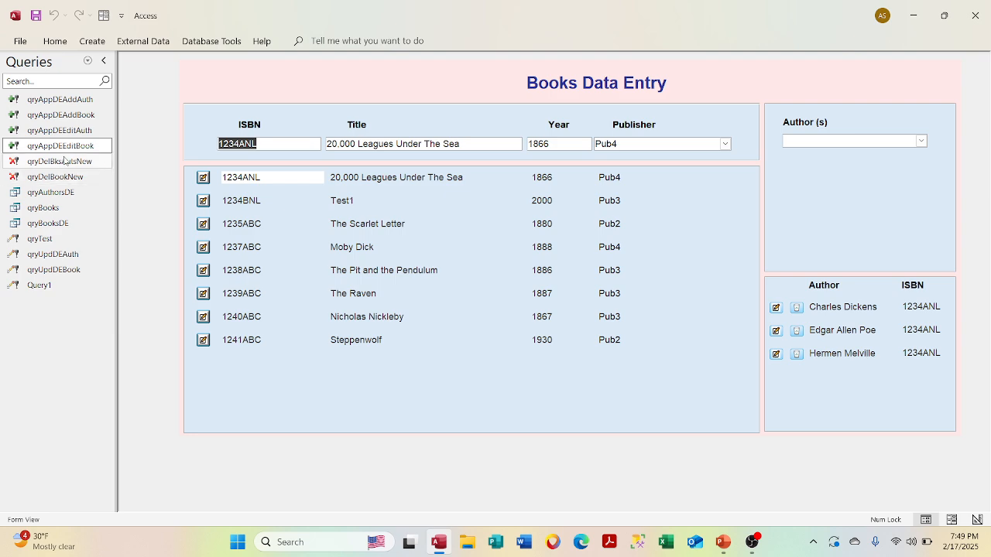
- Run the append query qryAppDEEditAuth to load the authors of book 1234ANL into the Author(s) fields
{"action": "double_click", "coordinate": [62, 132]}
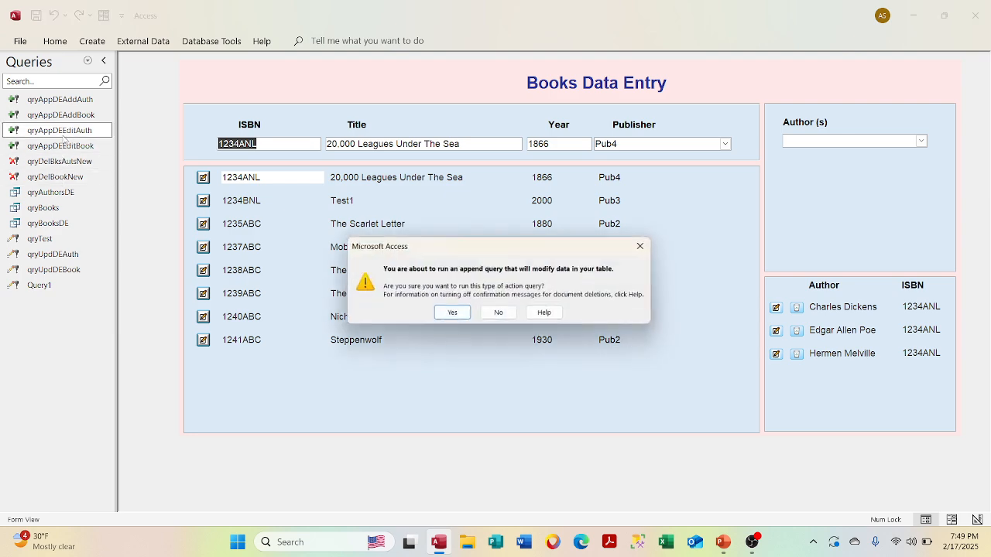
{"action": "left_click", "coordinate": [453, 312]}
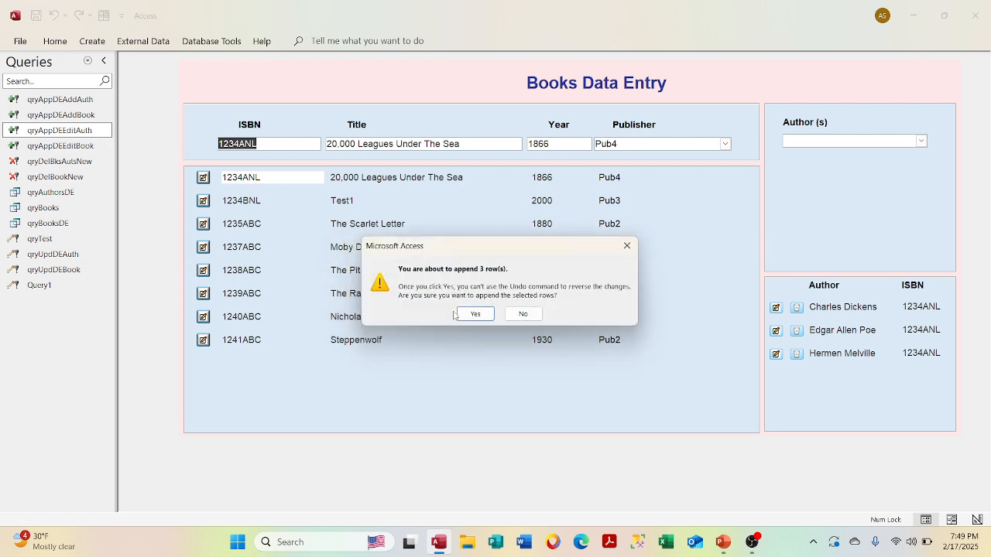
{"action": "left_click", "coordinate": [471, 314]}
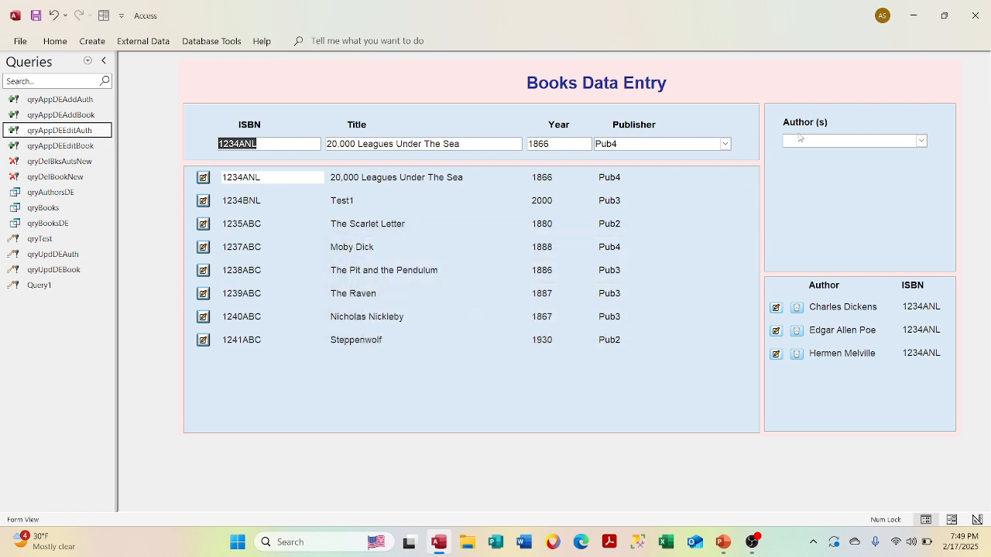
{"action": "left_click", "coordinate": [805, 142]}
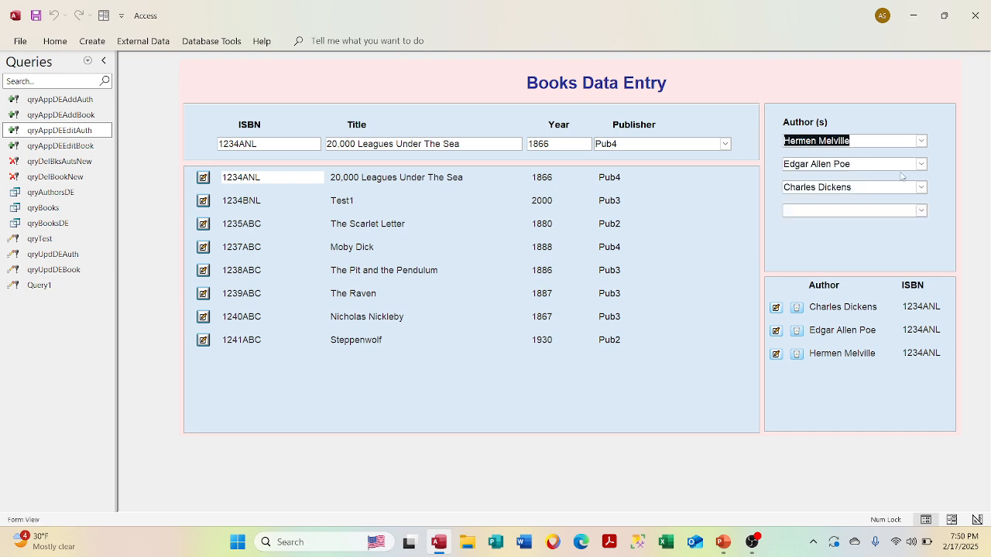
- Change the third author of book 1234ANL to Nathanial Hawthrone and leave the record to commit it
{"action": "left_click", "coordinate": [921, 187]}
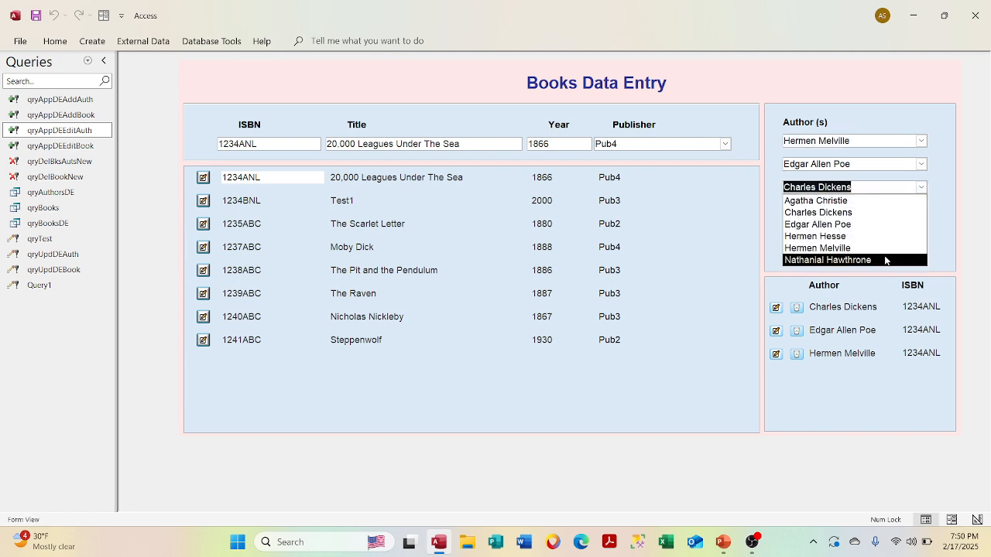
{"action": "left_click", "coordinate": [885, 260]}
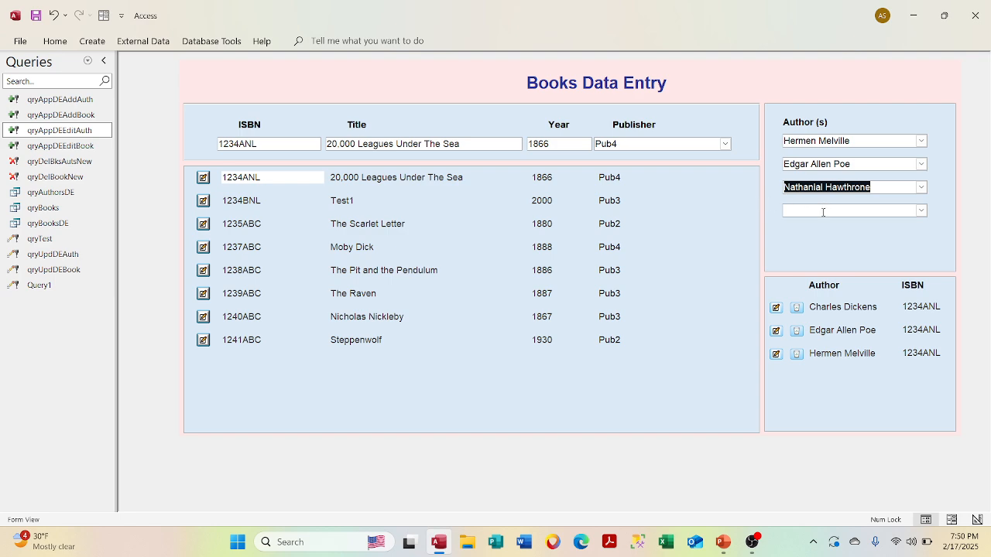
{"action": "left_click", "coordinate": [822, 208]}
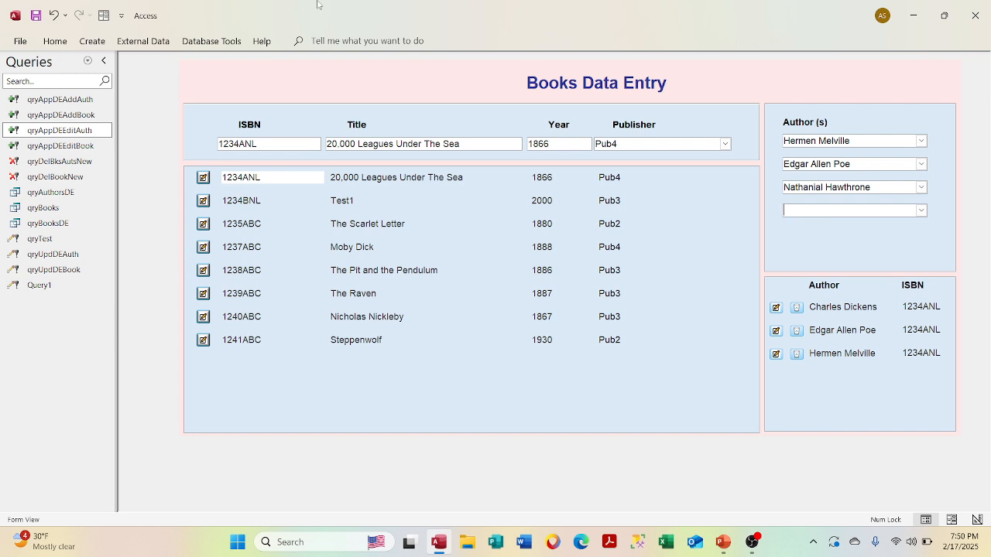
- Open Query1 in design and preview its datasheet to check which fldAID rows the update would affect
{"action": "left_click", "coordinate": [50, 287]}
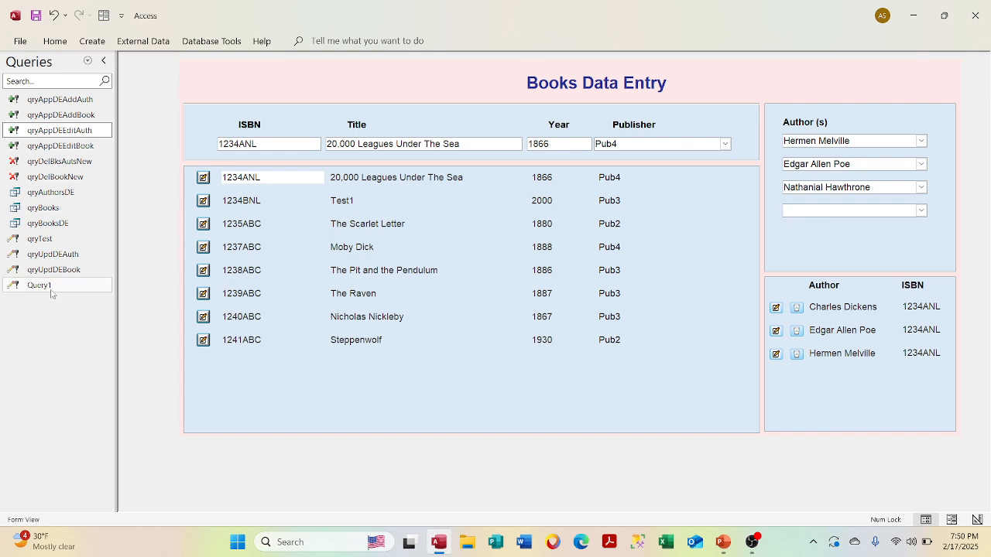
{"action": "right_click", "coordinate": [53, 285]}
{"action": "left_click", "coordinate": [102, 312]}
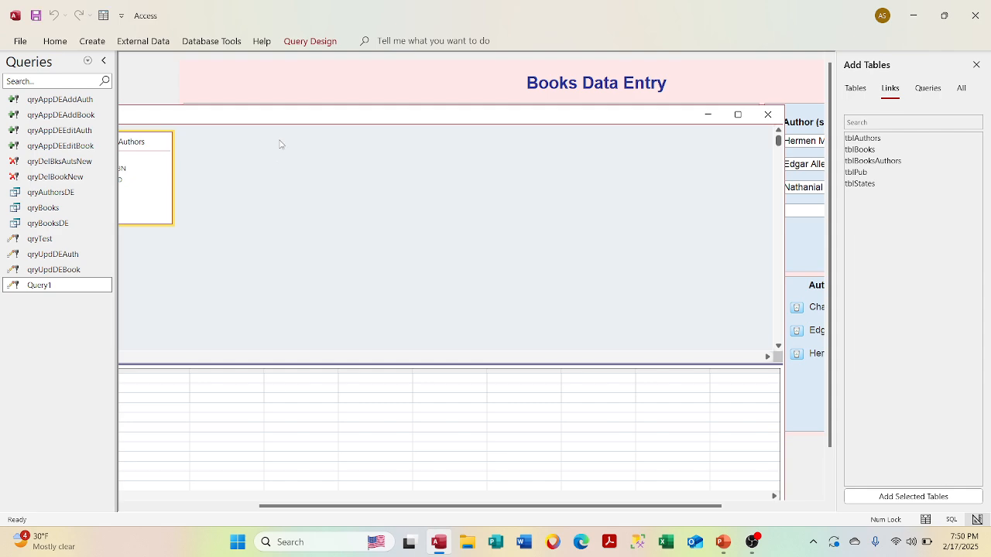
{"action": "left_click_drag", "start_coordinate": [490, 108], "coordinate": [547, 93]}
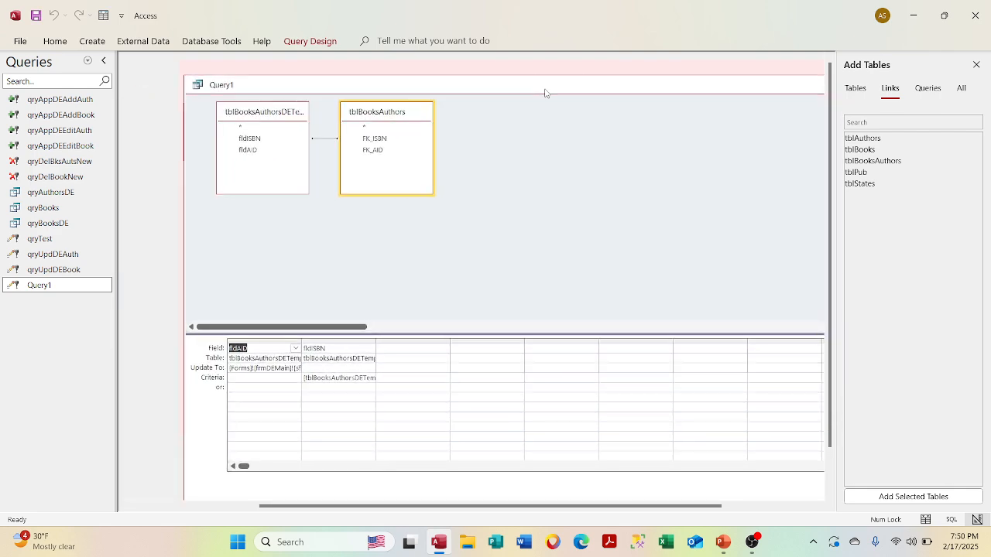
{"action": "right_click", "coordinate": [547, 93]}
{"action": "left_click", "coordinate": [571, 196]}
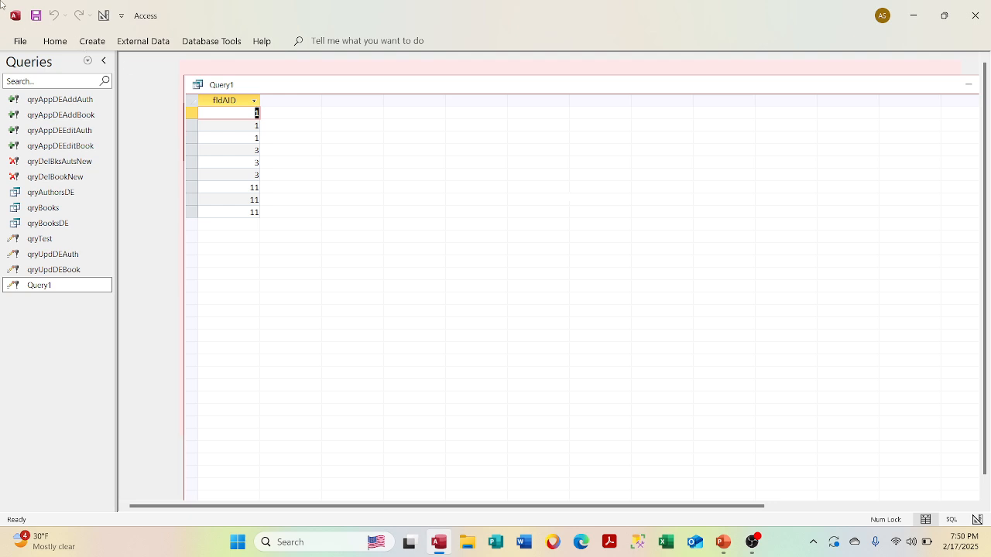
- Inspect the author rows stored in tblBooksAuthorsDETemp, and close the table and the Query1 preview
{"action": "left_click", "coordinate": [88, 62]}
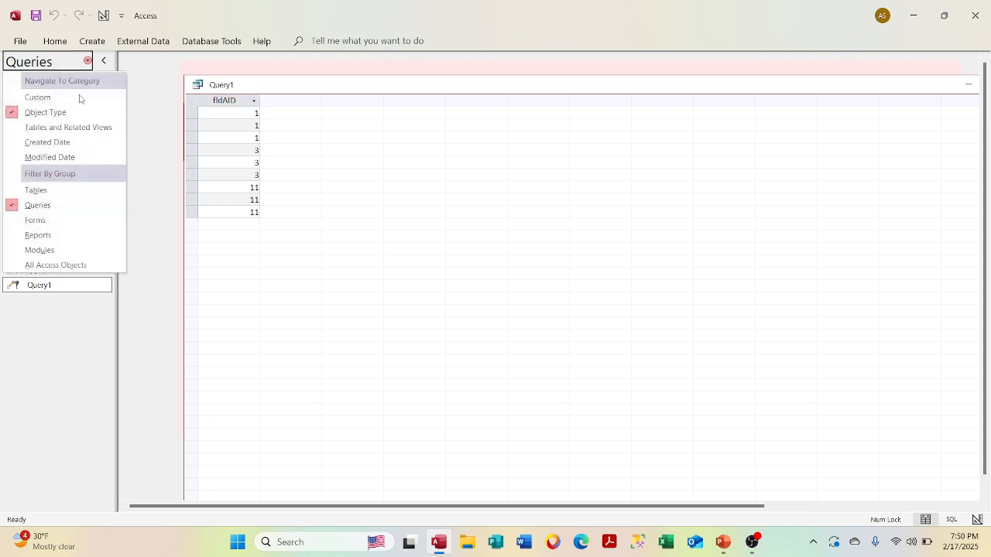
{"action": "left_click", "coordinate": [67, 143]}
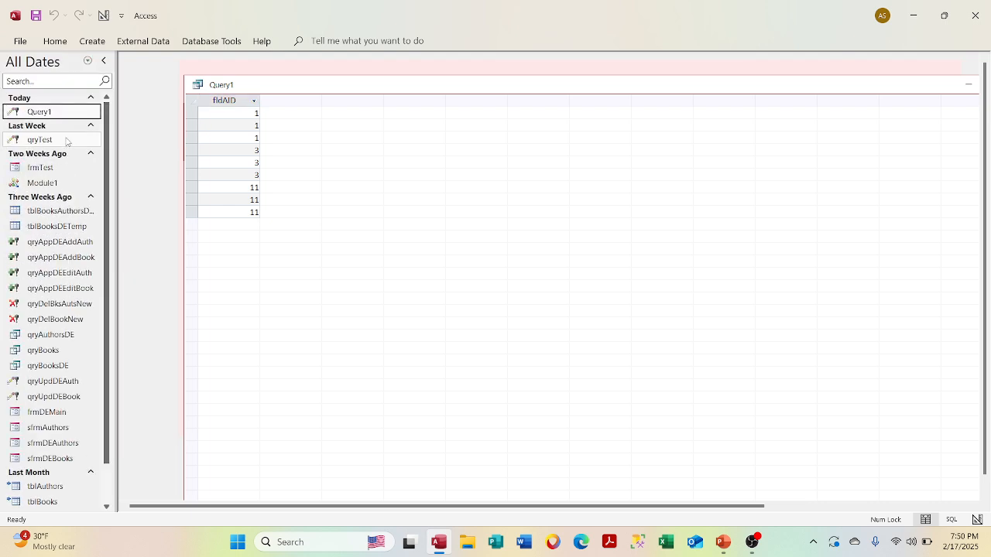
{"action": "left_click", "coordinate": [86, 61]}
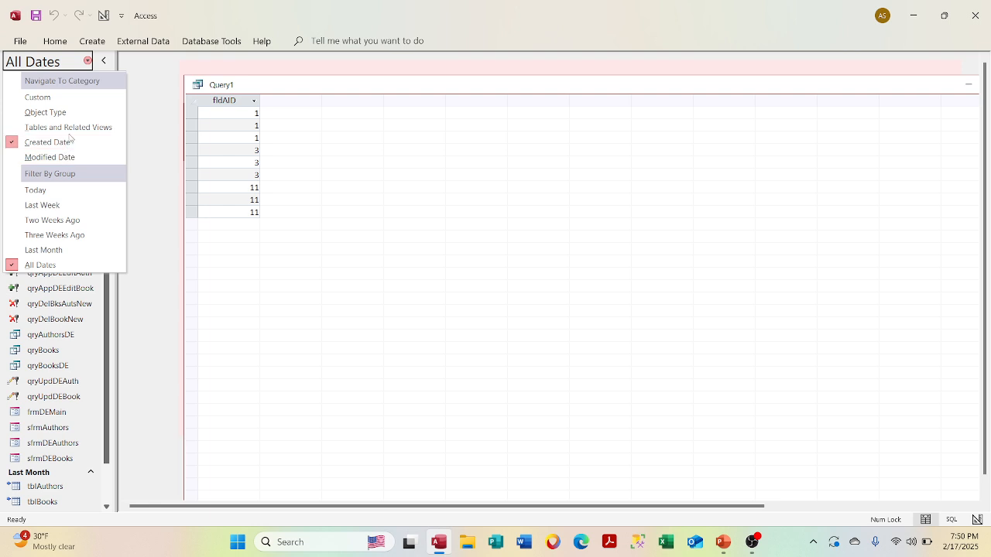
{"action": "left_click", "coordinate": [45, 112]}
{"action": "left_click", "coordinate": [88, 61]}
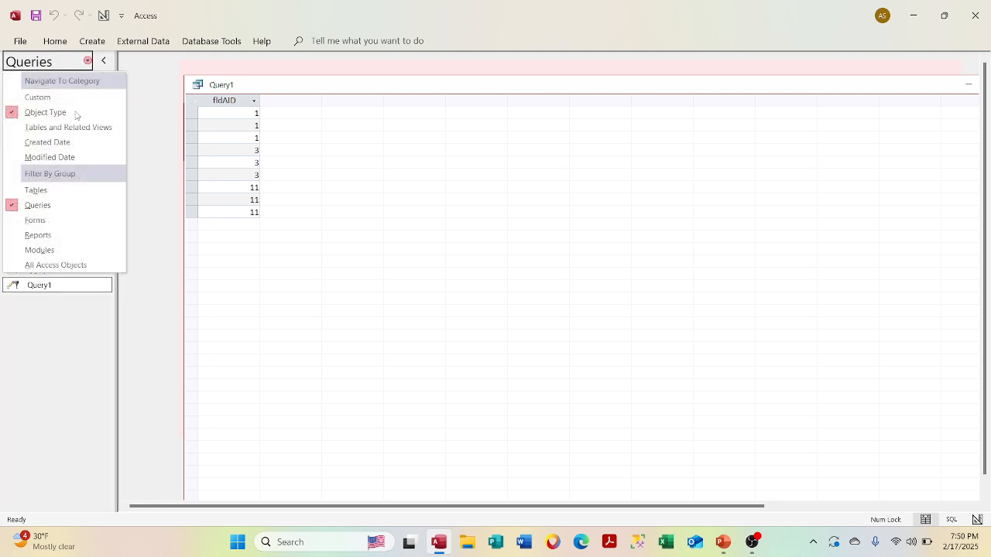
{"action": "left_click", "coordinate": [69, 191]}
{"action": "double_click", "coordinate": [80, 105]}
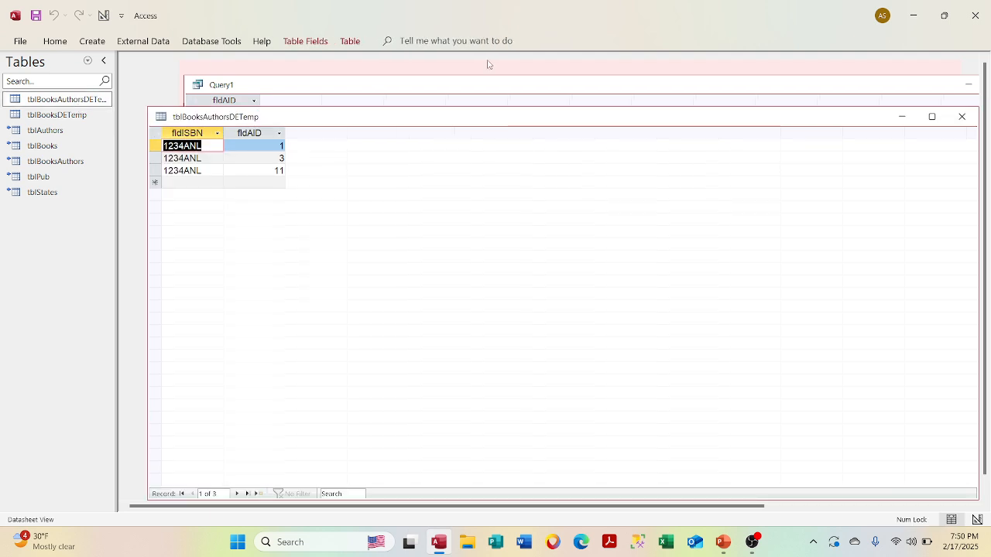
{"action": "left_click", "coordinate": [963, 115]}
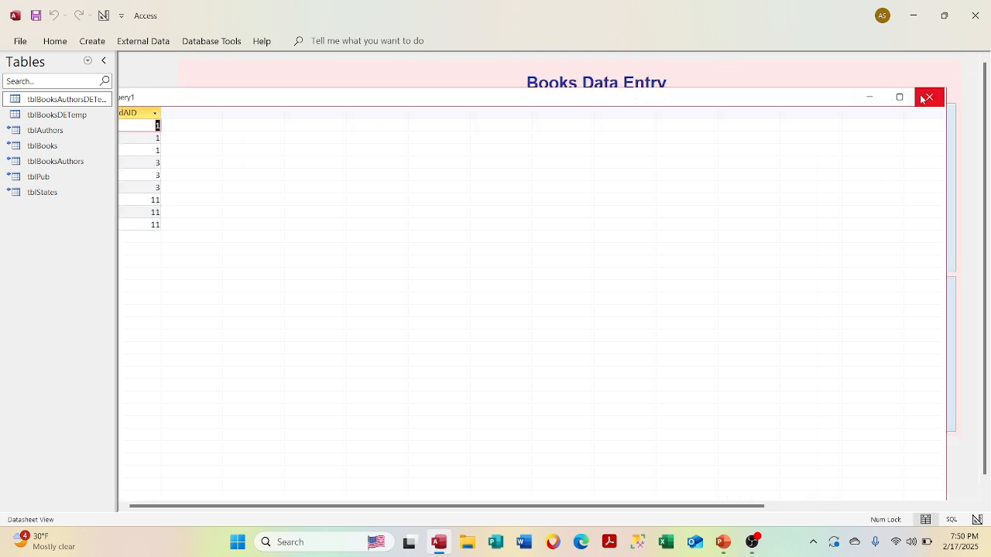
{"action": "left_click", "coordinate": [930, 97]}
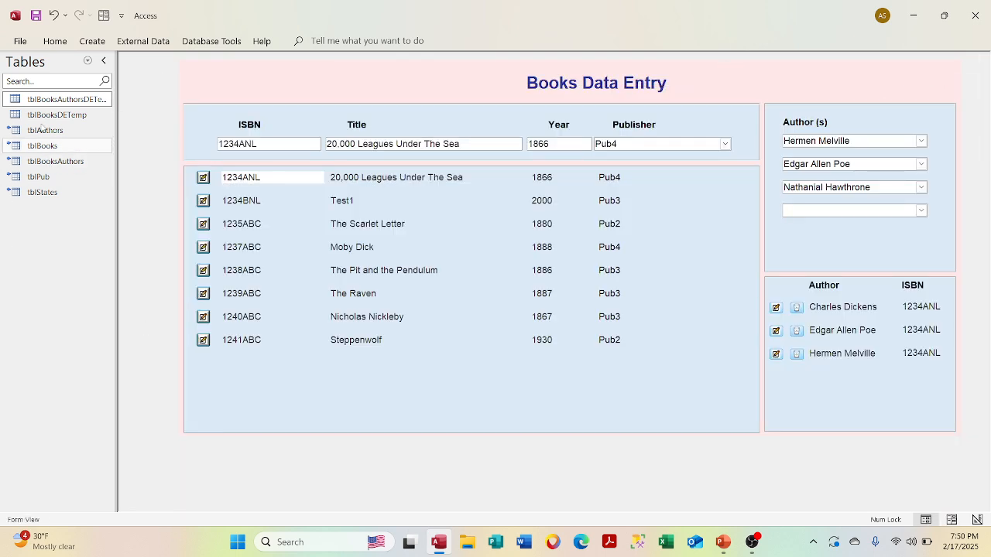
- Run the update query Query1 and accept its row update
{"action": "left_click", "coordinate": [90, 63]}
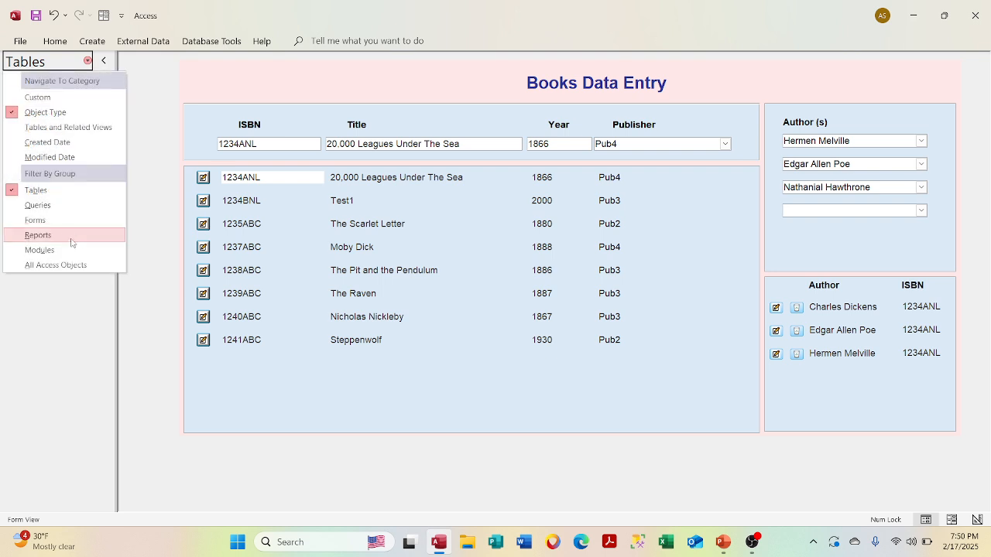
{"action": "left_click", "coordinate": [62, 205]}
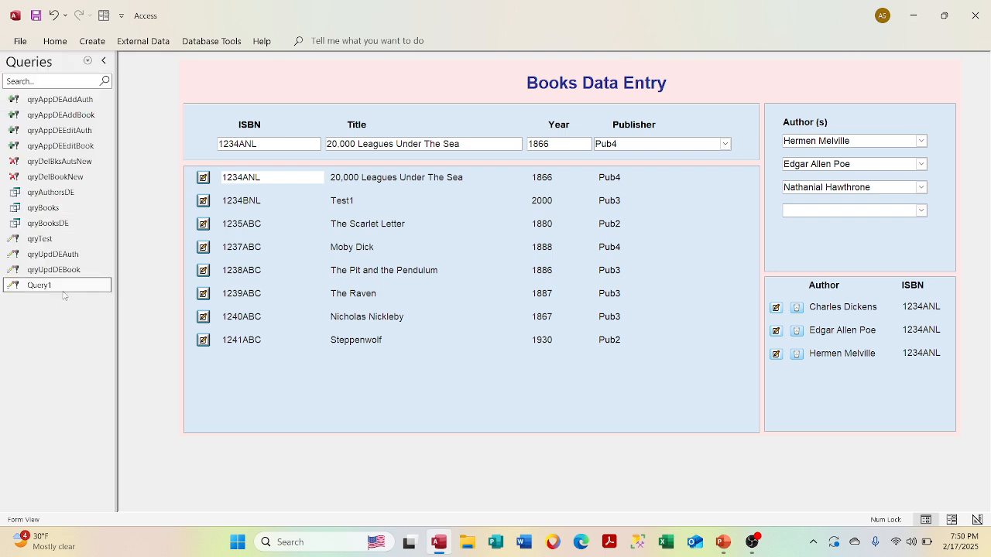
{"action": "double_click", "coordinate": [62, 285]}
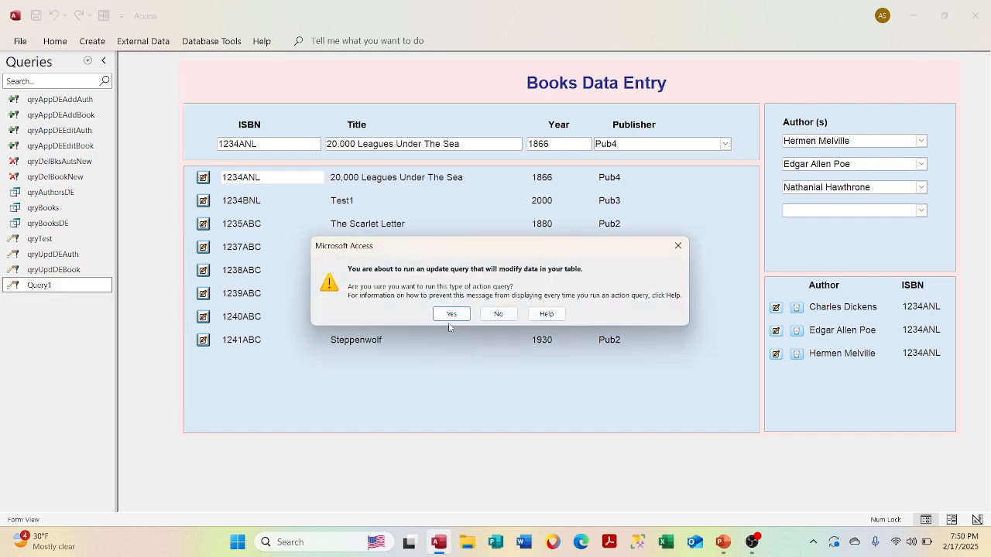
{"action": "left_click", "coordinate": [450, 315]}
{"action": "left_click", "coordinate": [471, 314]}
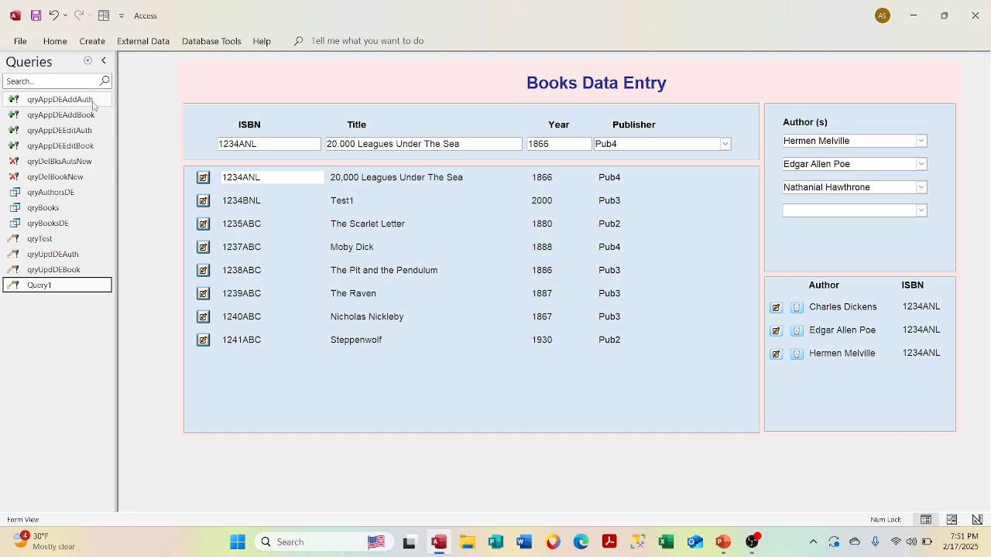
- Run the delete queries qryDelBookNew and qryDelBksAutsNew to empty the temporary book and author tables
{"action": "double_click", "coordinate": [70, 178]}
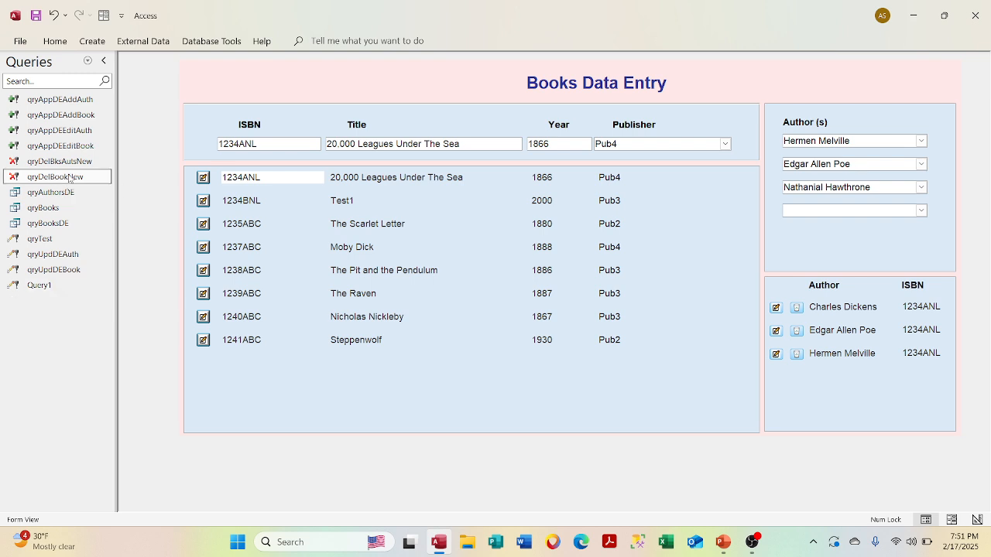
{"action": "left_click", "coordinate": [443, 312]}
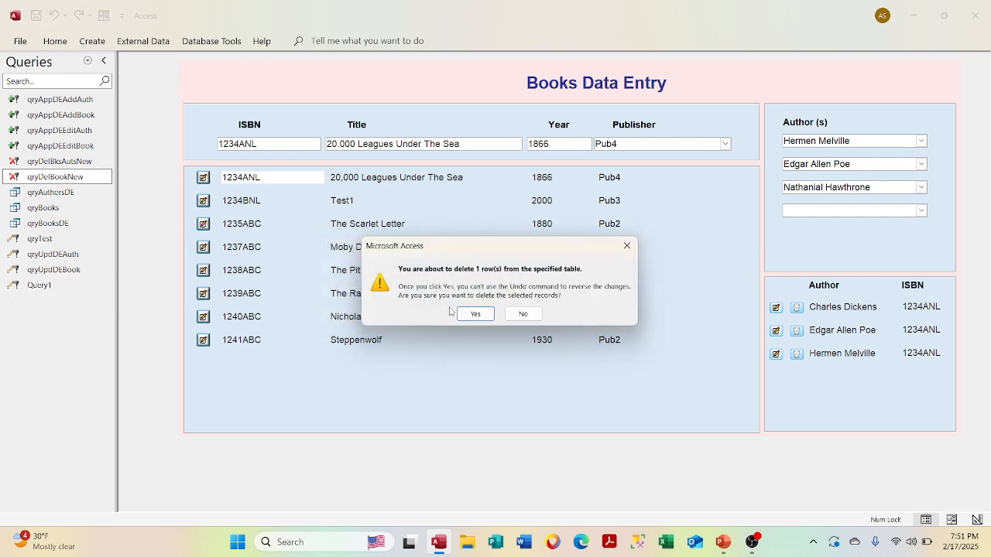
{"action": "left_click", "coordinate": [467, 313]}
{"action": "double_click", "coordinate": [70, 162]}
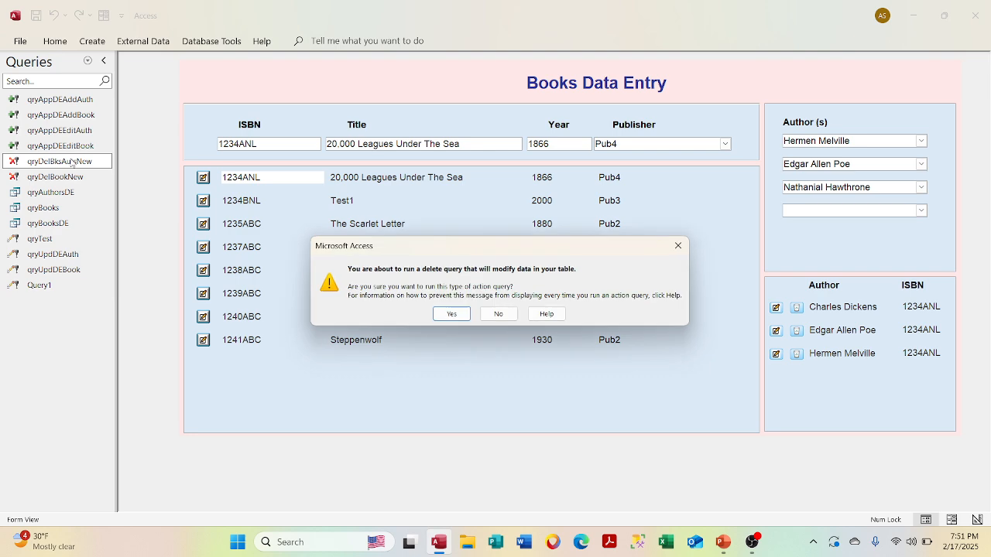
{"action": "left_click", "coordinate": [456, 315]}
{"action": "left_click", "coordinate": [468, 314]}
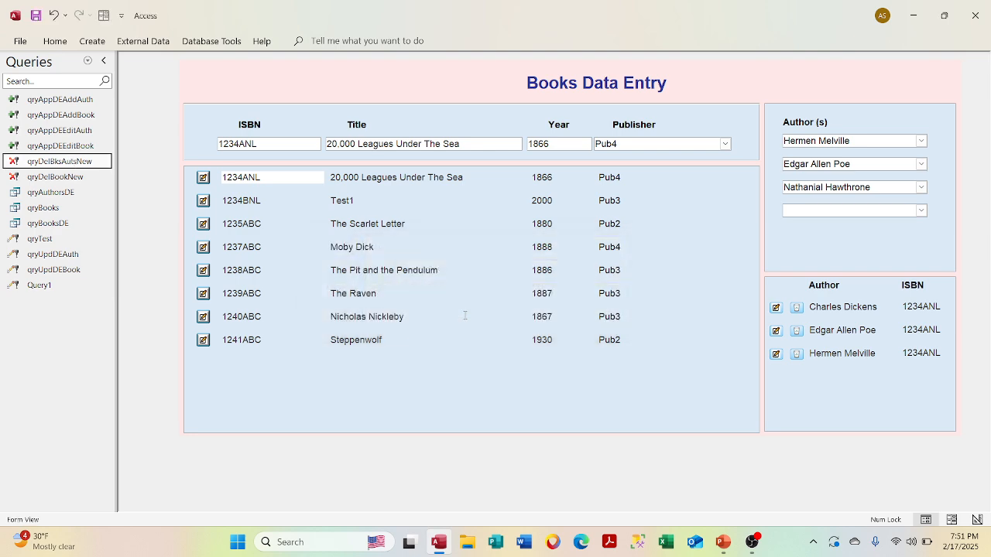
- Refresh the Books Data Entry form and reselect book 1234ANL in the book list
{"action": "left_click", "coordinate": [861, 142]}
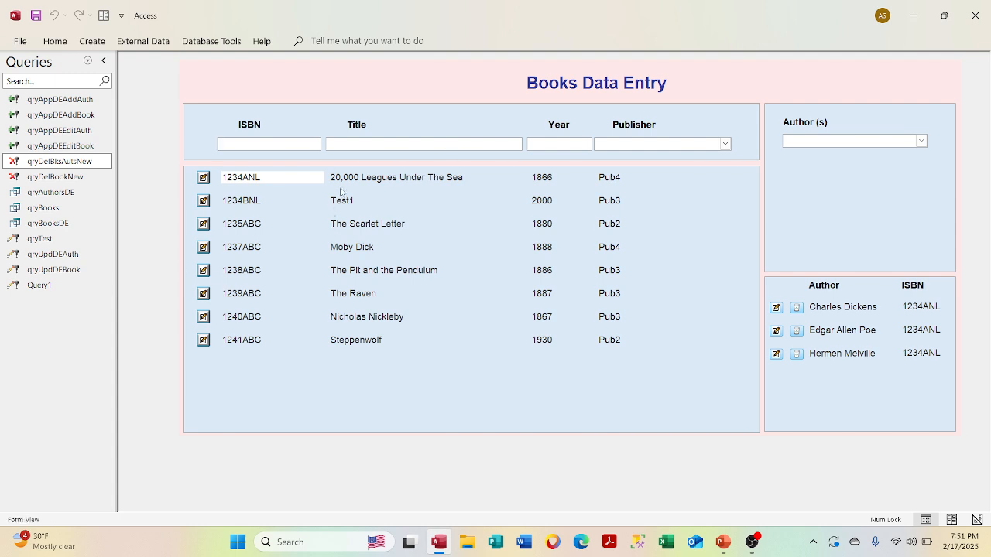
{"action": "left_click", "coordinate": [287, 199]}
{"action": "left_click", "coordinate": [281, 177]}
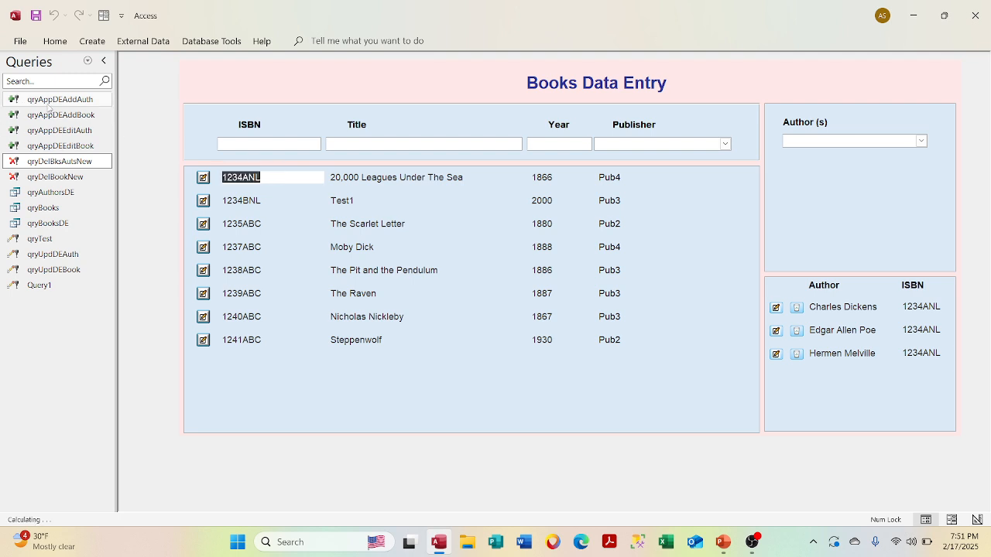
- Check the author IDs of book 1234ANL in tblBooksAuthors against the author names in tblAuthors
{"action": "left_click", "coordinate": [88, 62]}
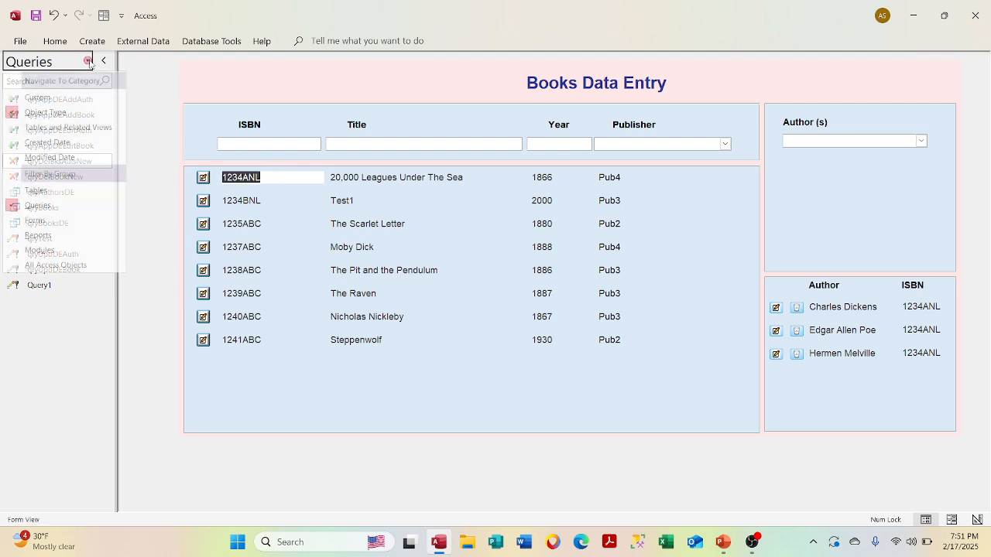
{"action": "left_click", "coordinate": [47, 190]}
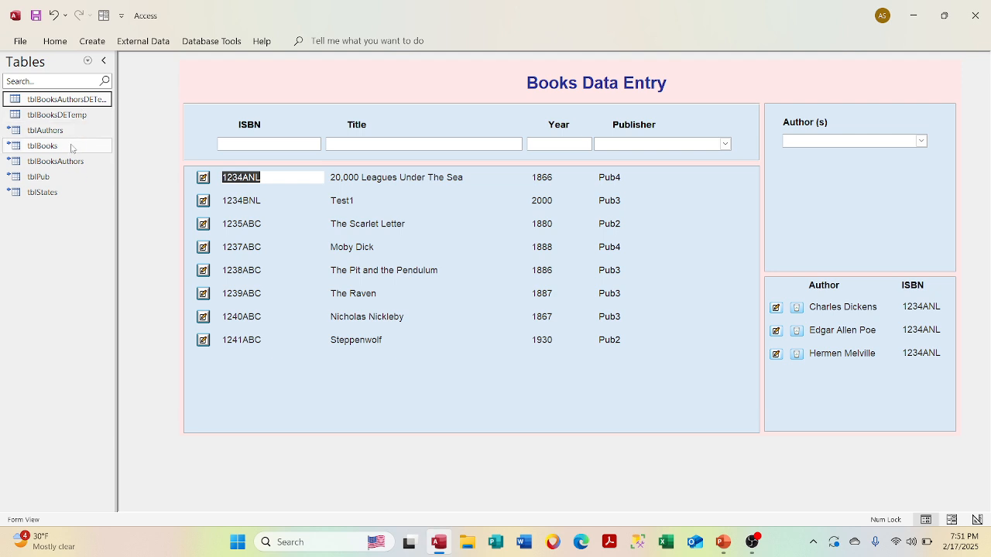
{"action": "left_click", "coordinate": [72, 163]}
{"action": "double_click", "coordinate": [72, 163]}
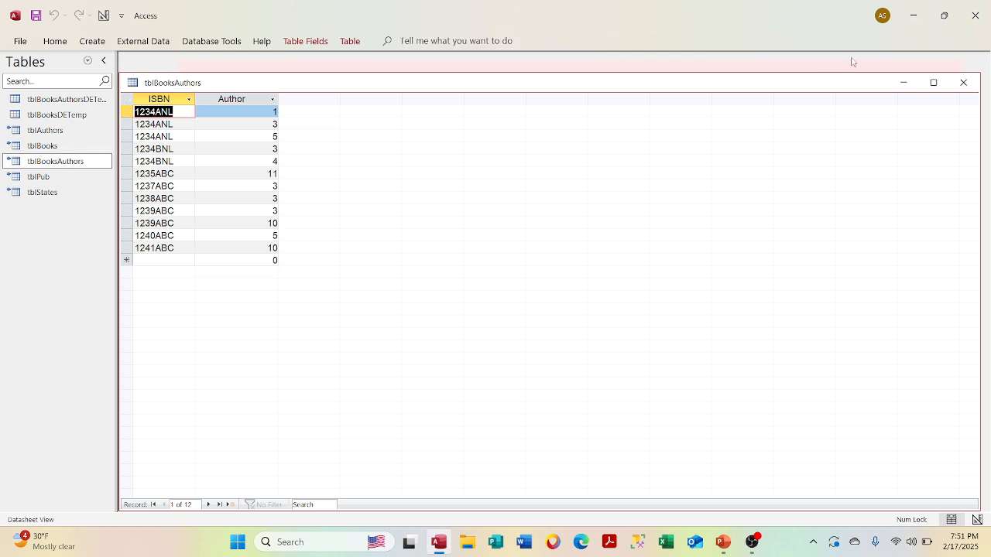
{"action": "left_click", "coordinate": [963, 83]}
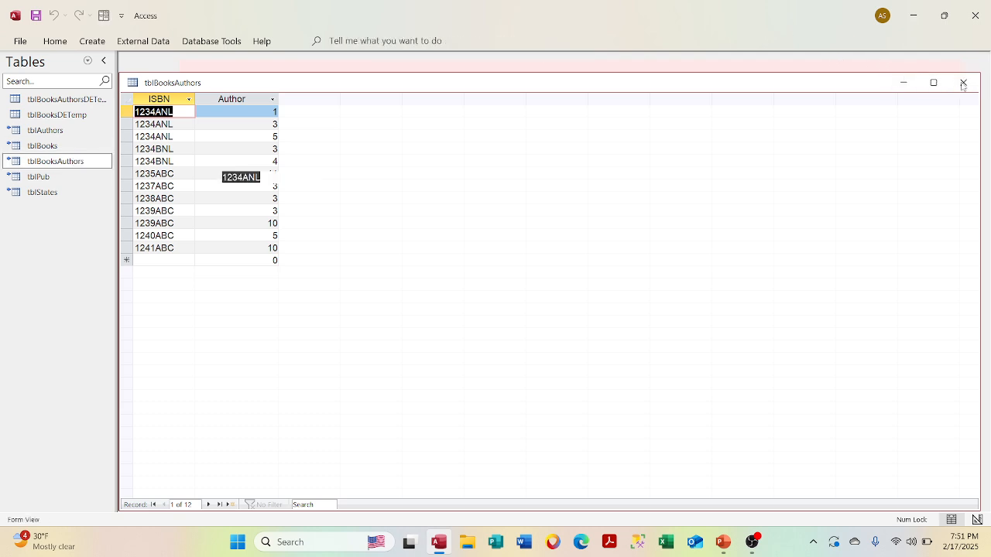
{"action": "double_click", "coordinate": [82, 132]}
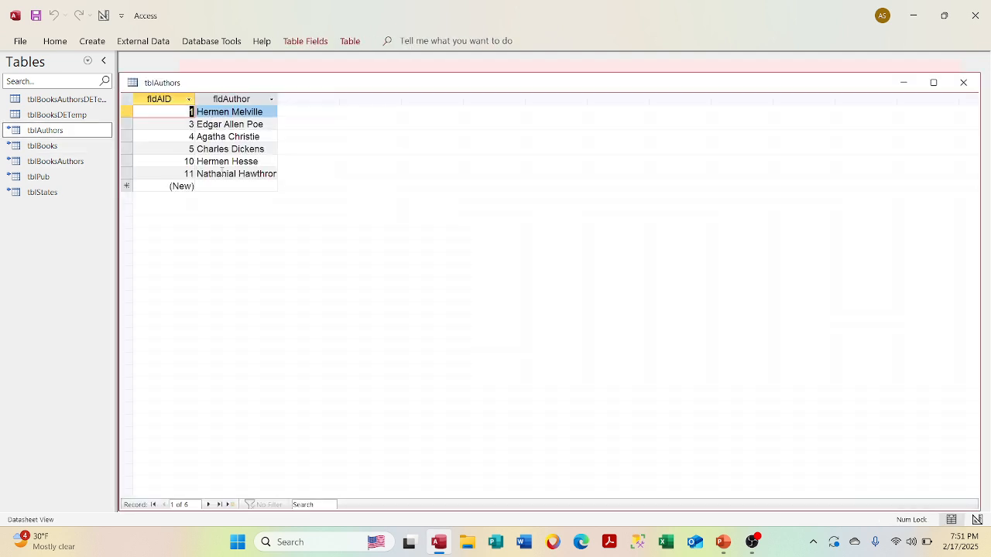
{"action": "left_click", "coordinate": [963, 82]}
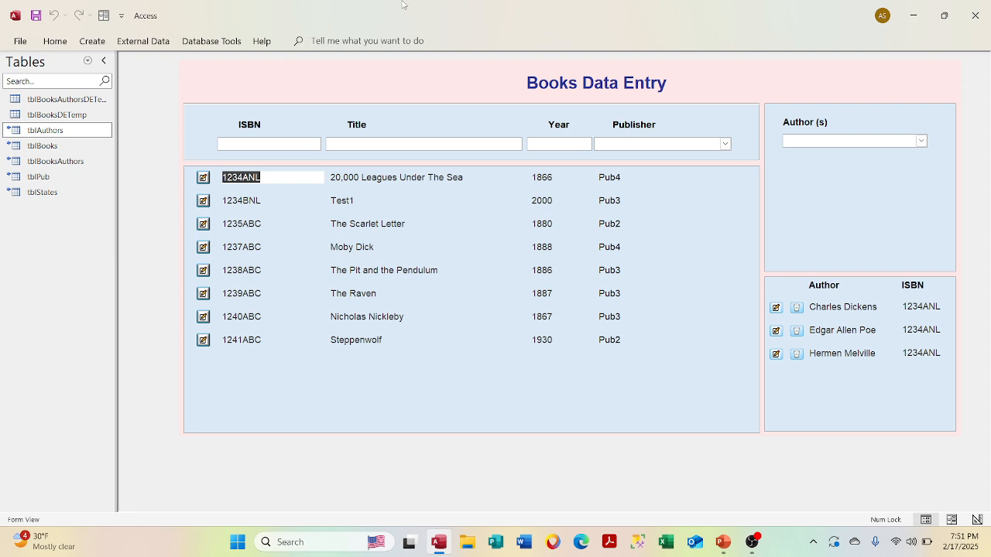
- Run the append query qryAppDEEditAuth and refresh the form to load the authors of book 1234ANL
{"action": "left_click", "coordinate": [88, 61]}
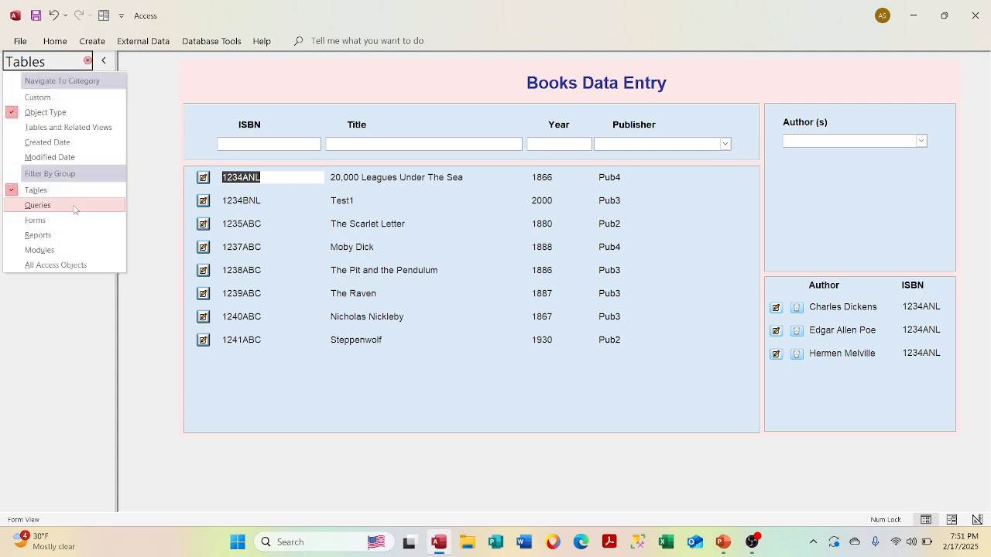
{"action": "left_click", "coordinate": [75, 207]}
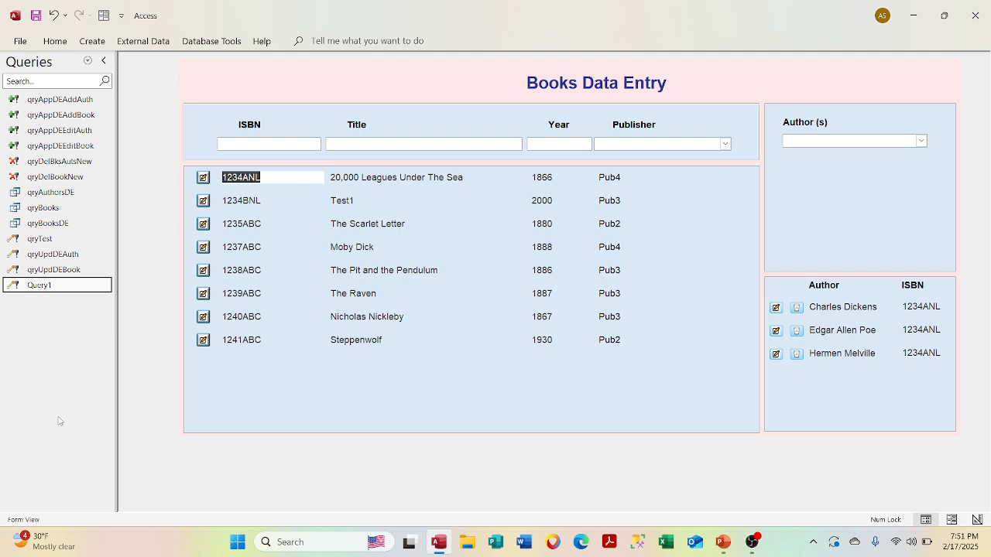
{"action": "left_click", "coordinate": [81, 133]}
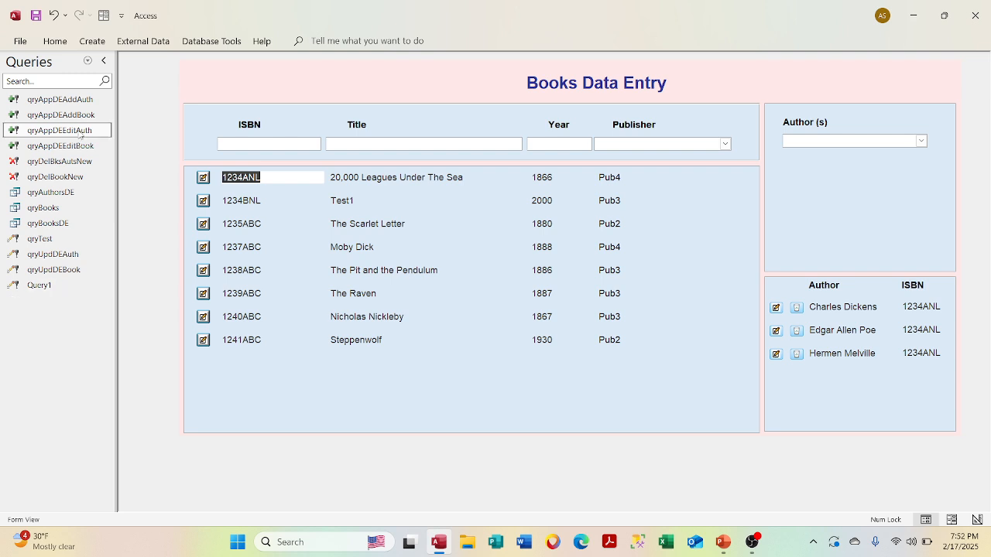
{"action": "double_click", "coordinate": [80, 133]}
{"action": "left_click", "coordinate": [455, 313]}
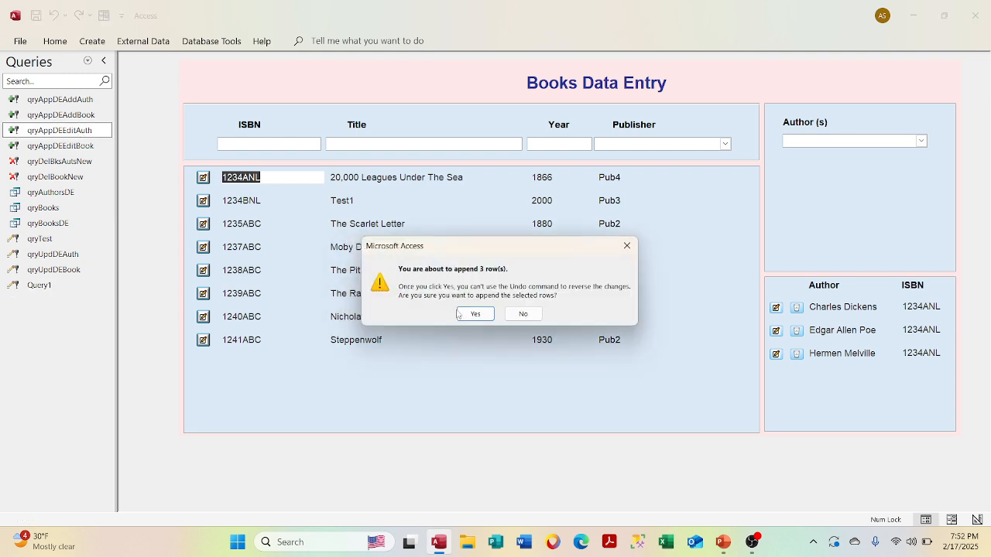
{"action": "left_click", "coordinate": [469, 313]}
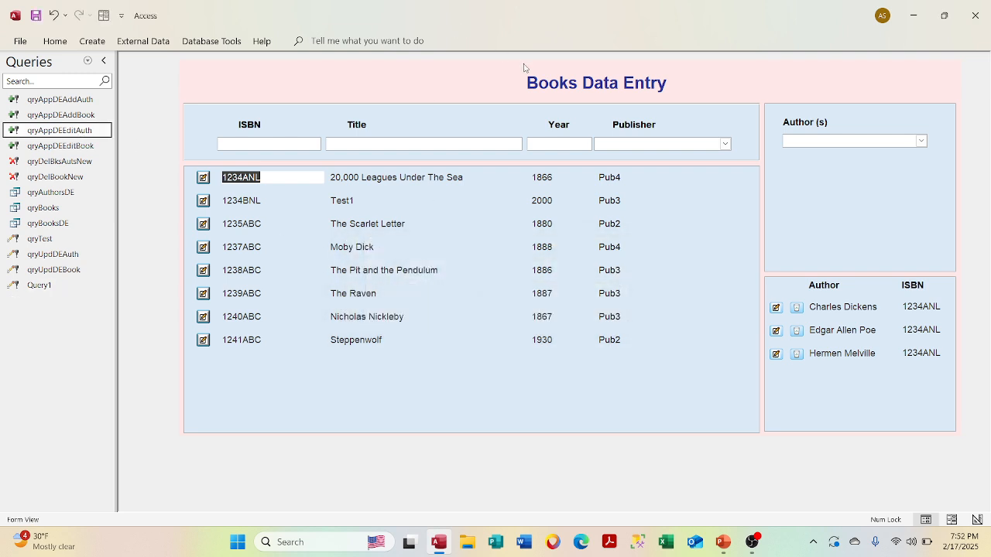
{"action": "left_click", "coordinate": [816, 141]}
{"action": "key", "text": "F5"}
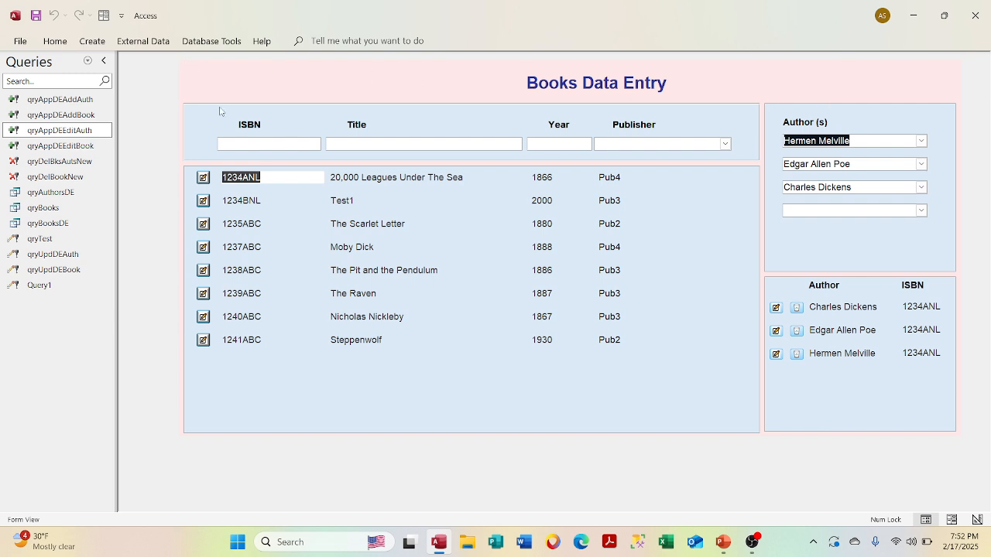
- Run the append query qryAppDEEditBook to load the details of book 1234ANL into the form's entry fields
{"action": "left_click", "coordinate": [91, 147]}
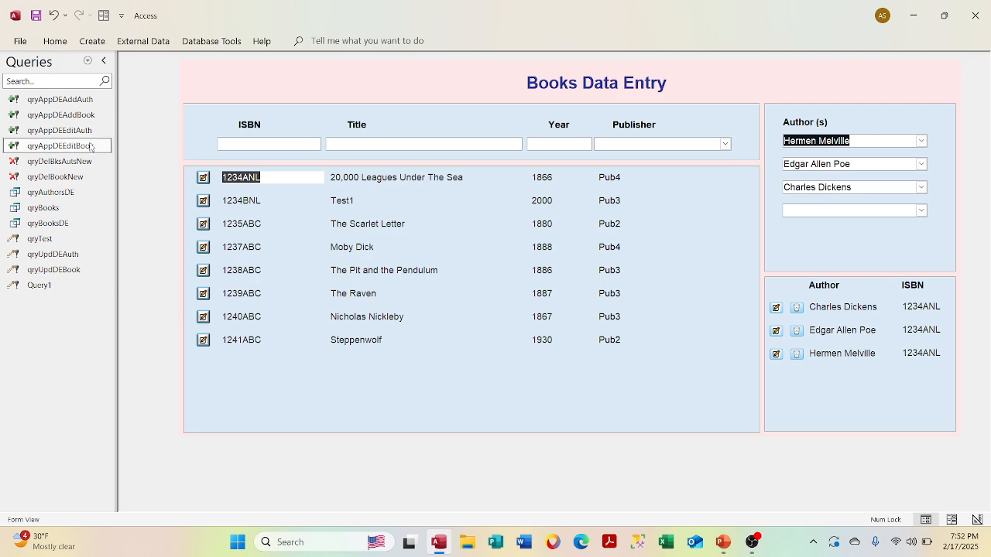
{"action": "double_click", "coordinate": [91, 147]}
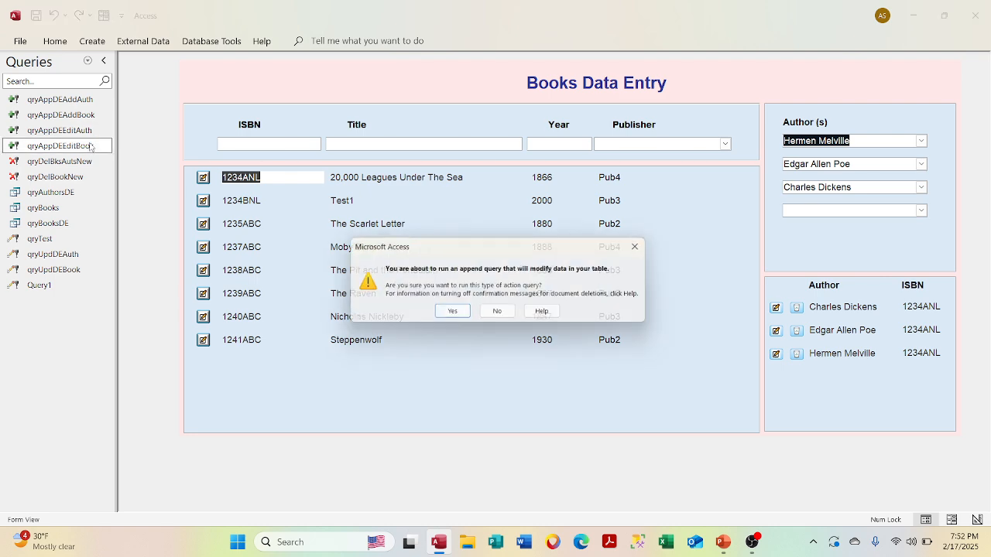
{"action": "left_click", "coordinate": [445, 312]}
{"action": "left_click", "coordinate": [474, 310]}
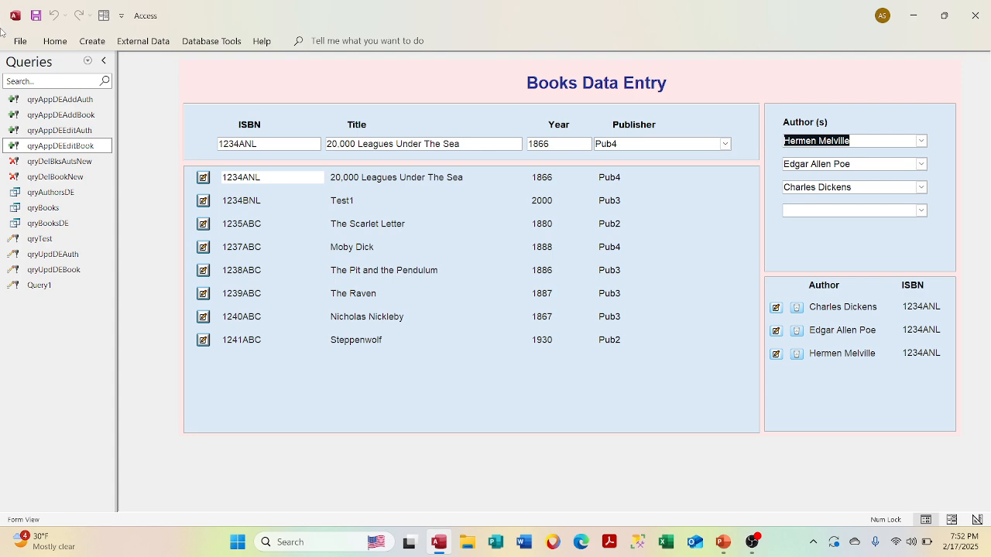
- Check the author IDs stored for book 1234ANL in the temporary table tblBooksAuthorsDETemp
{"action": "left_click", "coordinate": [89, 61]}
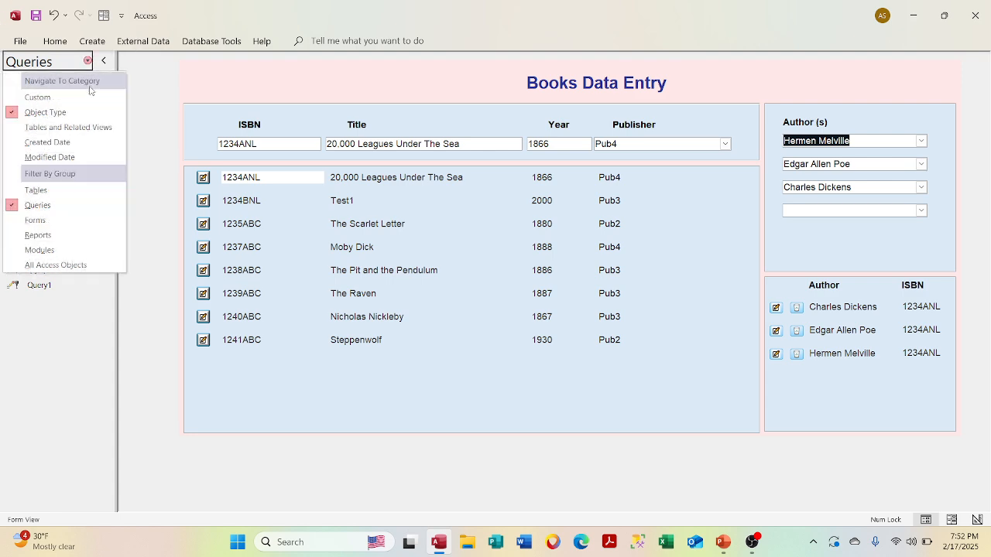
{"action": "left_click", "coordinate": [80, 192]}
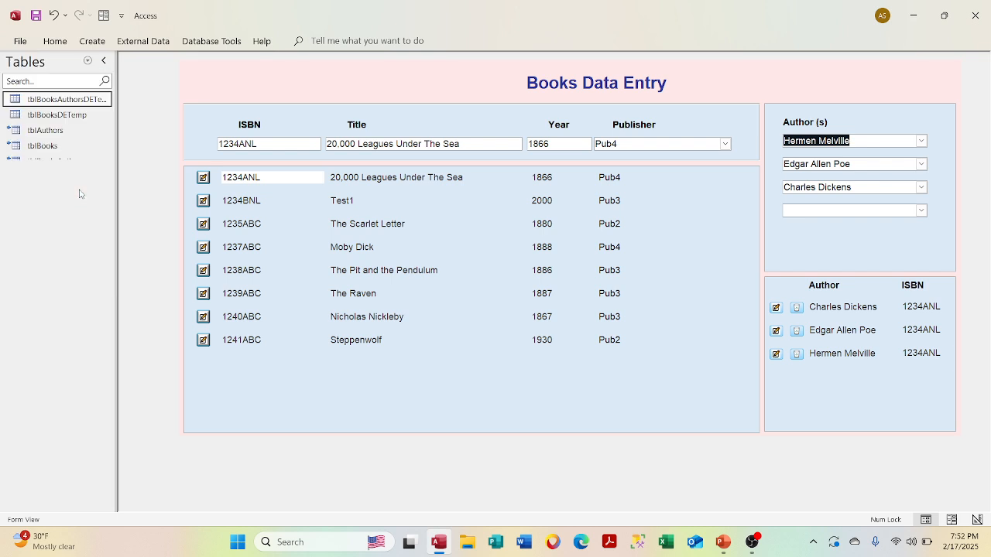
{"action": "double_click", "coordinate": [79, 99]}
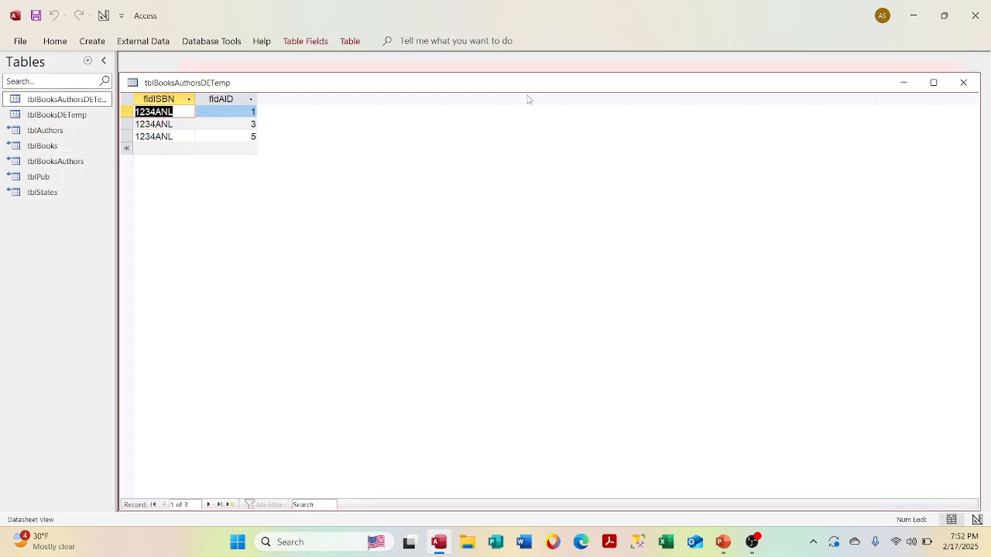
{"action": "left_click", "coordinate": [973, 77]}
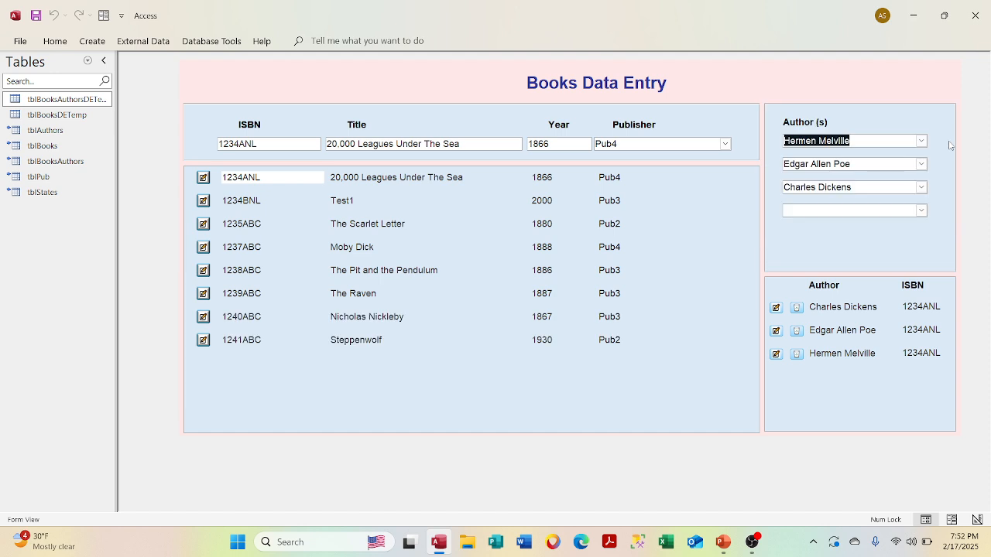
- Change the third author of book 1234ANL to Nathanial Hawthrone and check the entry in tblBooksAuthorsDETemp
{"action": "left_click", "coordinate": [920, 188]}
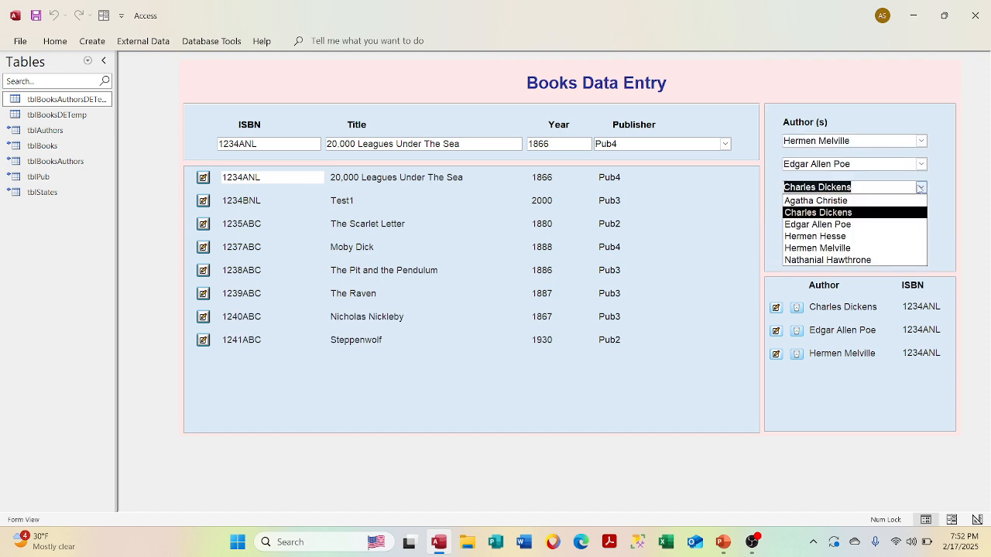
{"action": "left_click", "coordinate": [896, 261]}
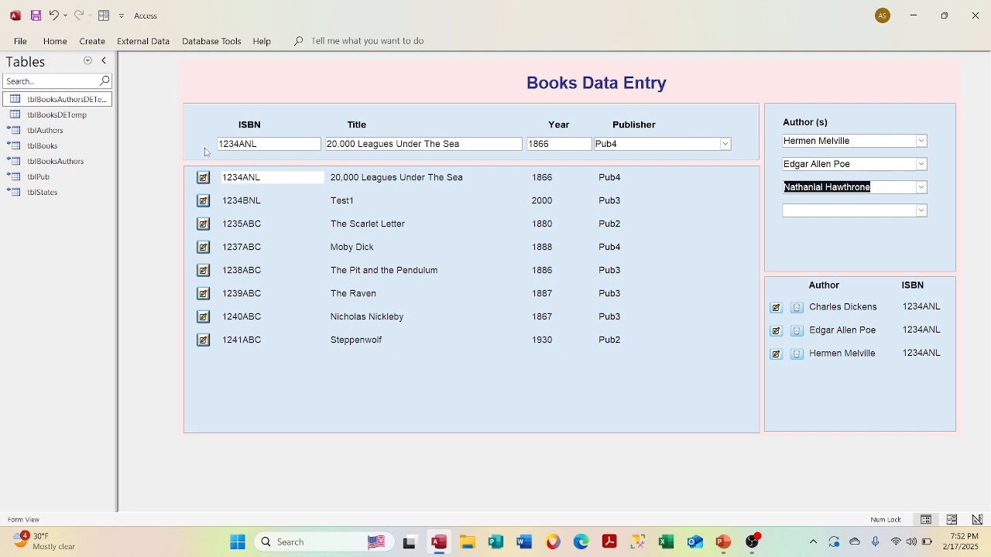
{"action": "double_click", "coordinate": [62, 99]}
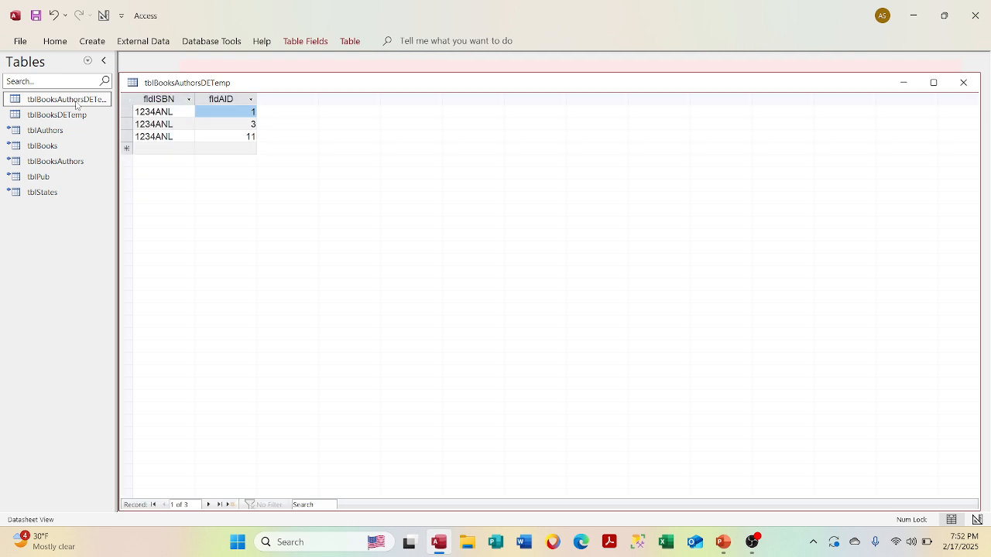
{"action": "left_click", "coordinate": [962, 82]}
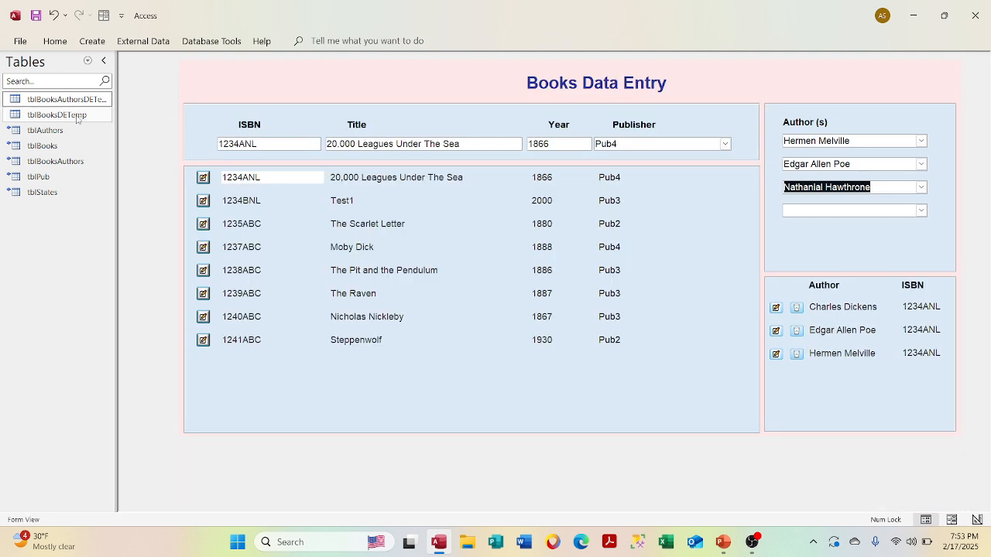
- Run the update query Query1 from the list of queries and accept the row updates
{"action": "left_click", "coordinate": [86, 65]}
{"action": "left_click", "coordinate": [87, 63]}
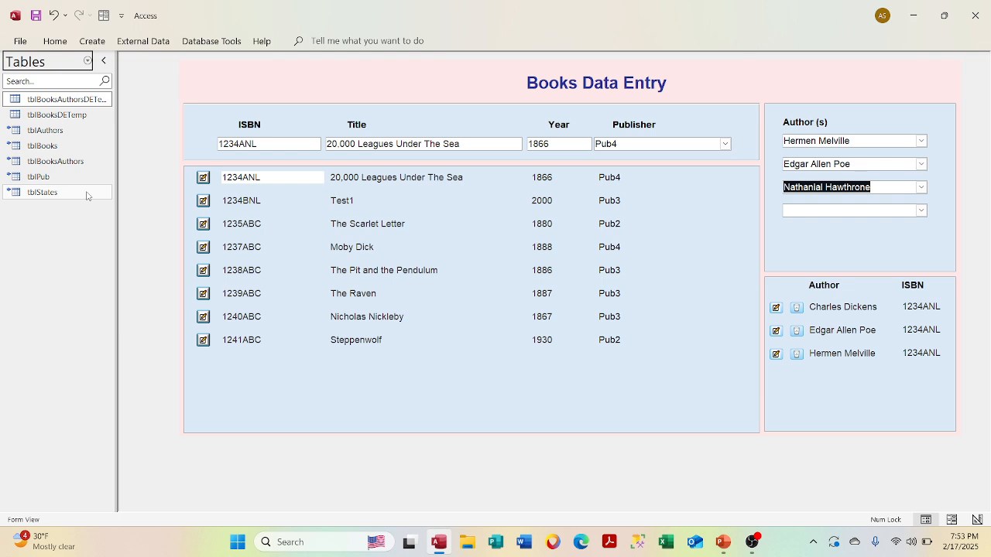
{"action": "left_click", "coordinate": [87, 60]}
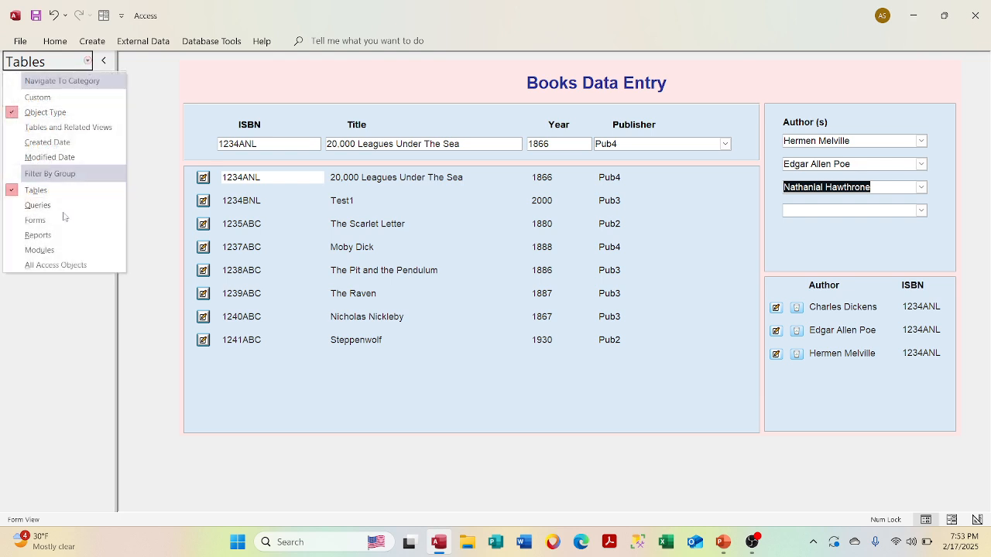
{"action": "left_click", "coordinate": [38, 205]}
{"action": "double_click", "coordinate": [62, 285]}
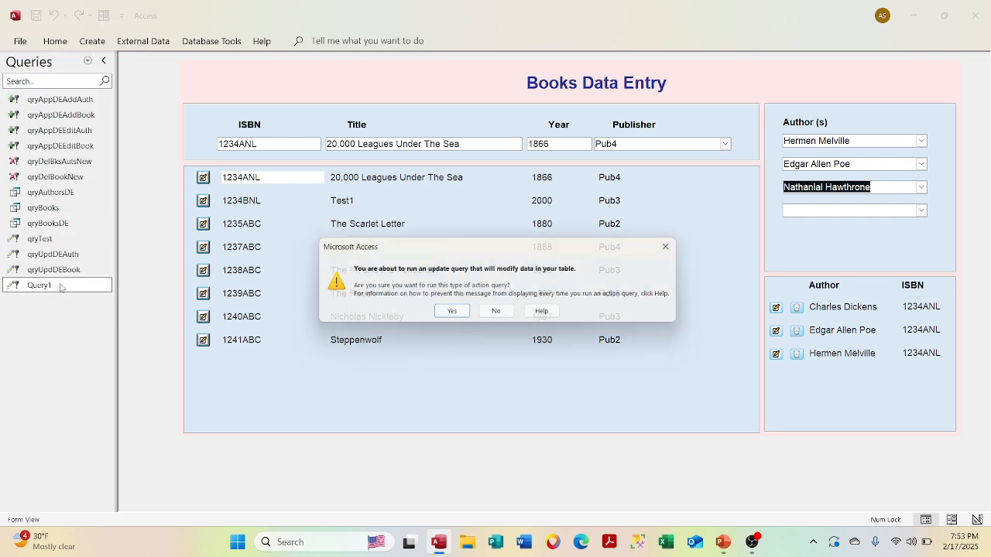
{"action": "left_click", "coordinate": [451, 313]}
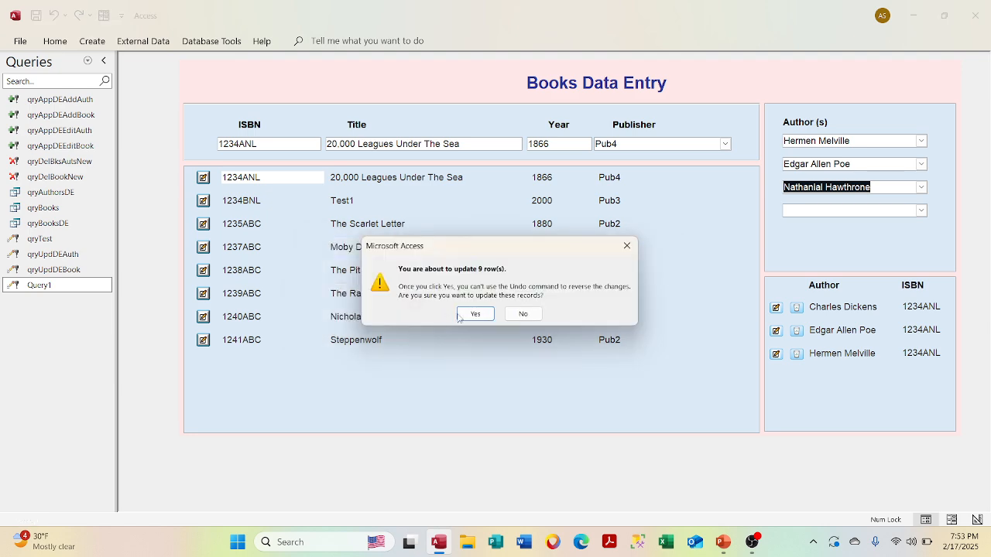
{"action": "left_click", "coordinate": [470, 315]}
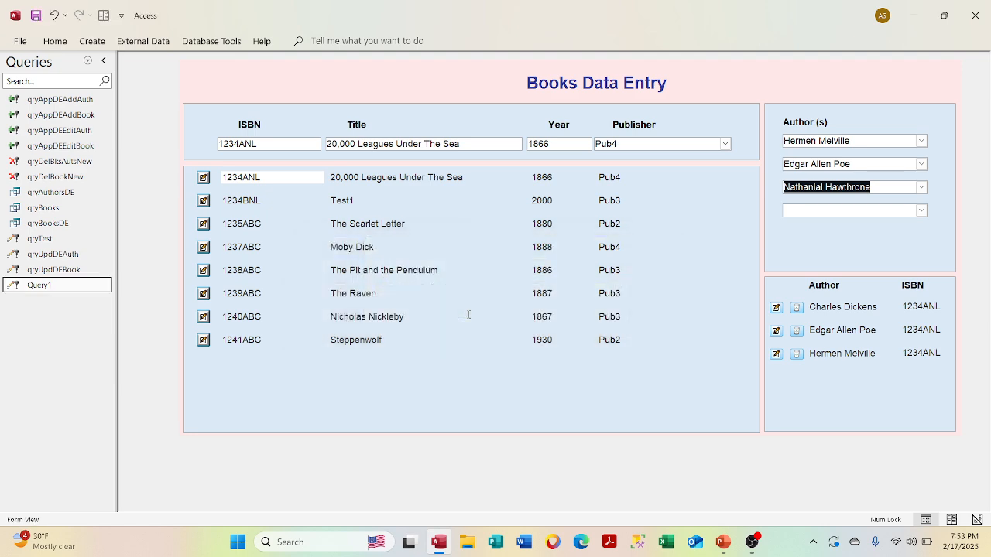
- Run the delete queries qryDelBksAutsNew and qryDelBookNew to clear the temporary author and book records
{"action": "double_click", "coordinate": [85, 162]}
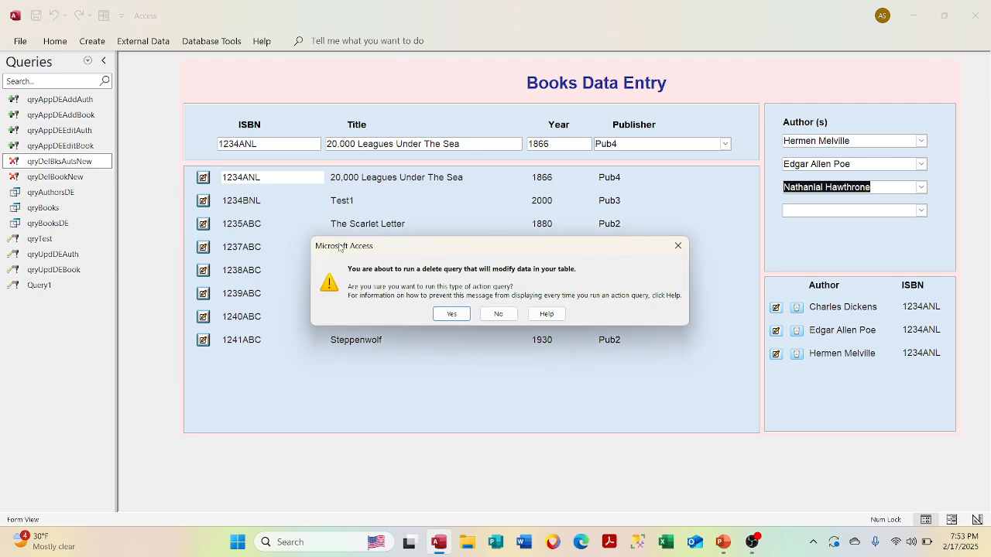
{"action": "left_click", "coordinate": [451, 312]}
{"action": "left_click", "coordinate": [472, 313]}
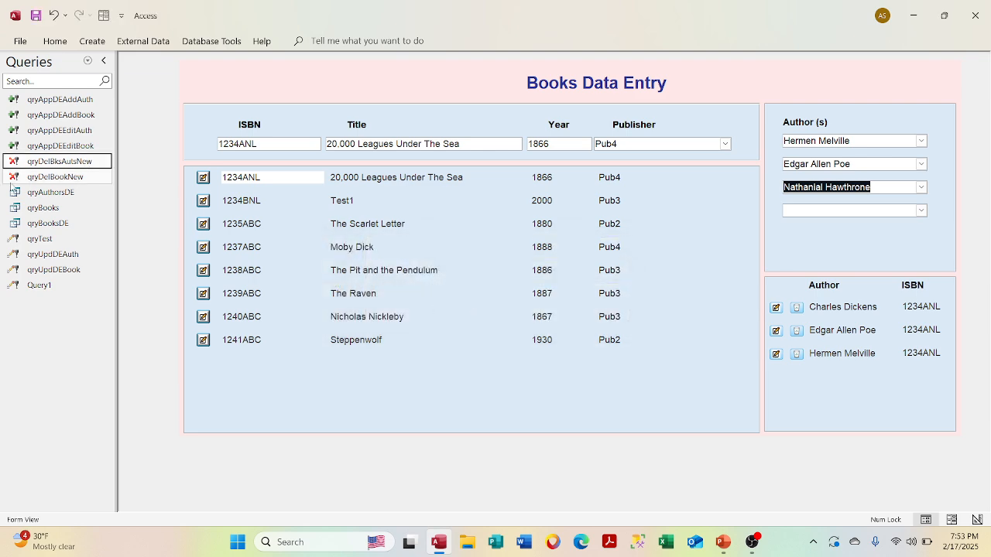
{"action": "double_click", "coordinate": [36, 180]}
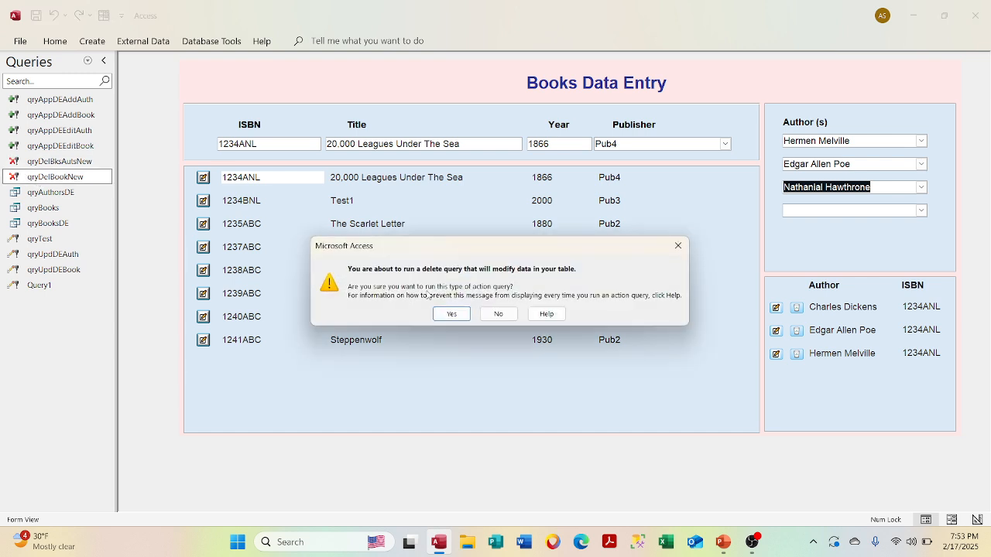
{"action": "left_click", "coordinate": [451, 314]}
{"action": "left_click", "coordinate": [472, 313]}
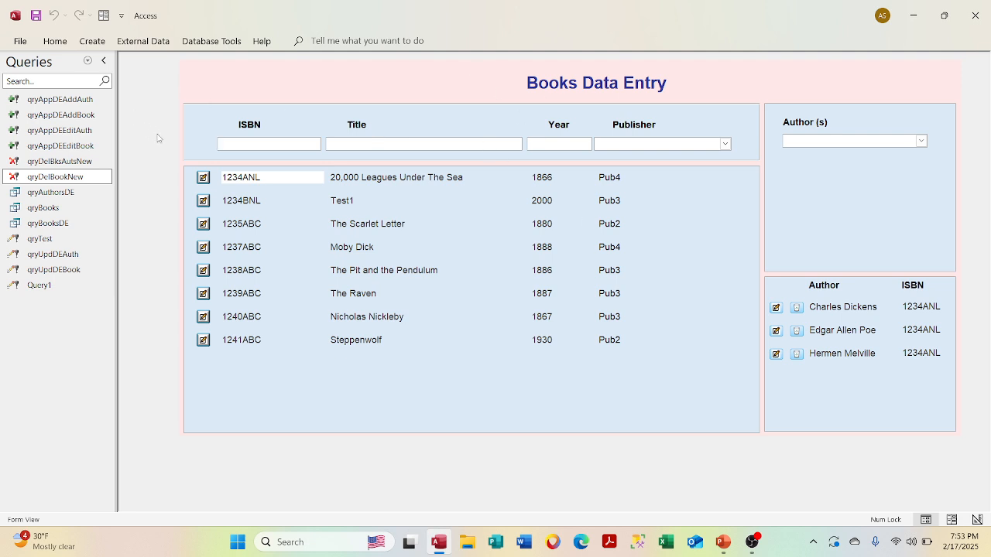
- Select book 1234BNL and return to book 1234ANL in the book list to refresh its author list
{"action": "left_click", "coordinate": [234, 204]}
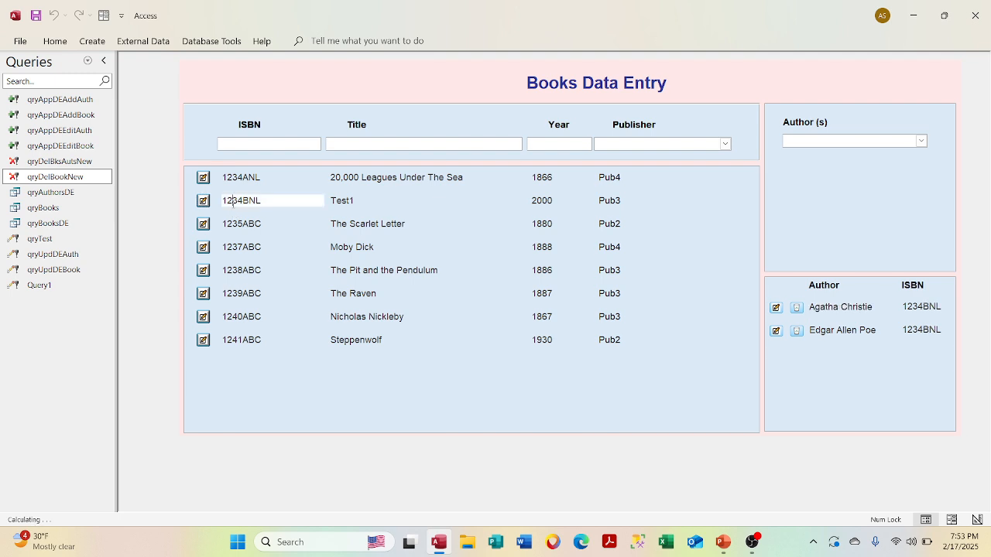
{"action": "left_click", "coordinate": [248, 178]}
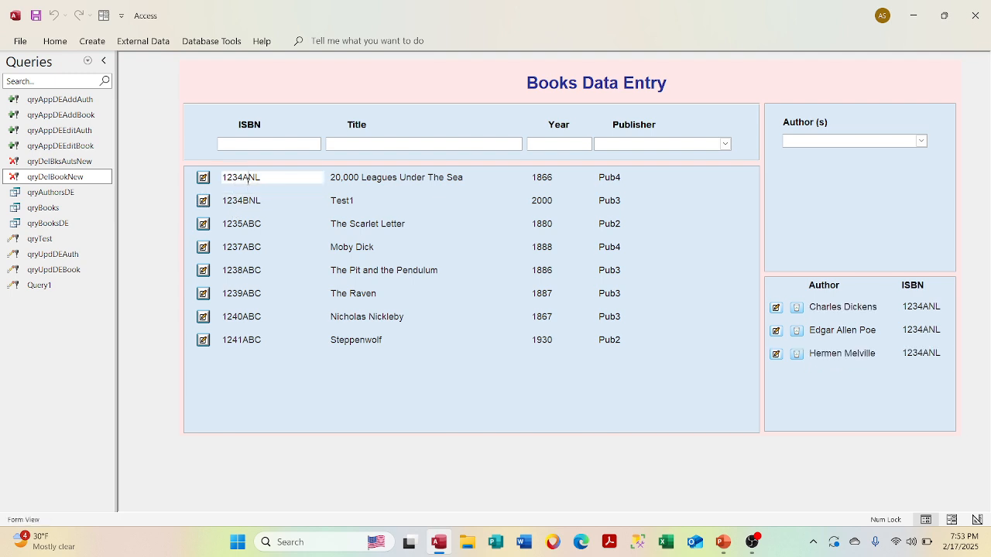
{"action": "left_click", "coordinate": [81, 106]}
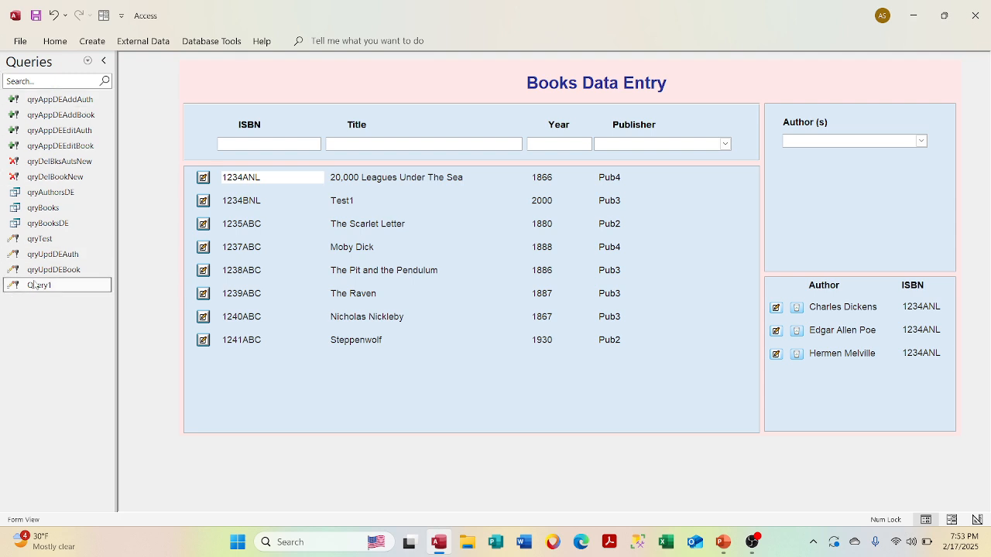
- Examine the table join and criteria of Query1 in its design, preview its datasheet and close it
{"action": "right_click", "coordinate": [31, 285]}
{"action": "left_click", "coordinate": [74, 308]}
{"action": "left_click_drag", "start_coordinate": [357, 115], "coordinate": [611, 73]}
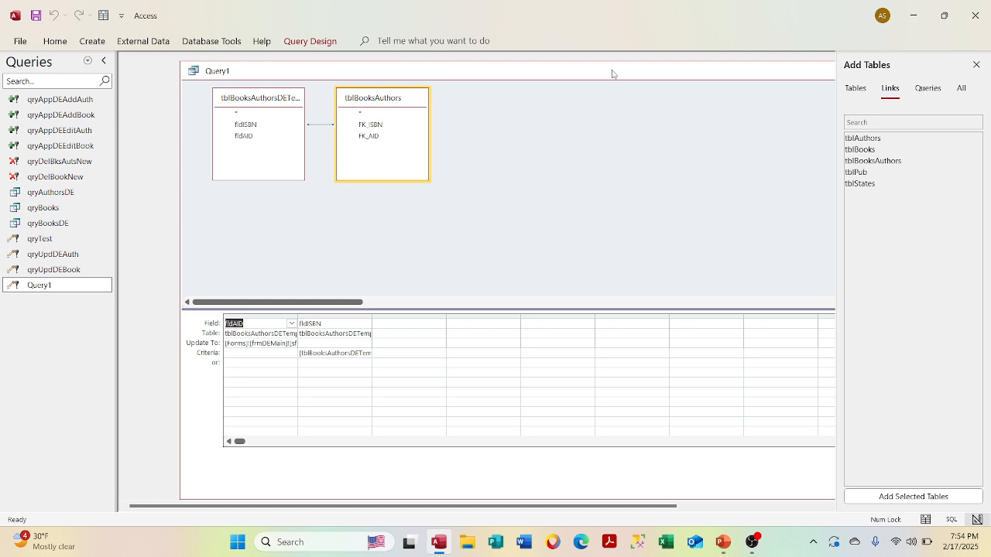
{"action": "right_click", "coordinate": [567, 69]}
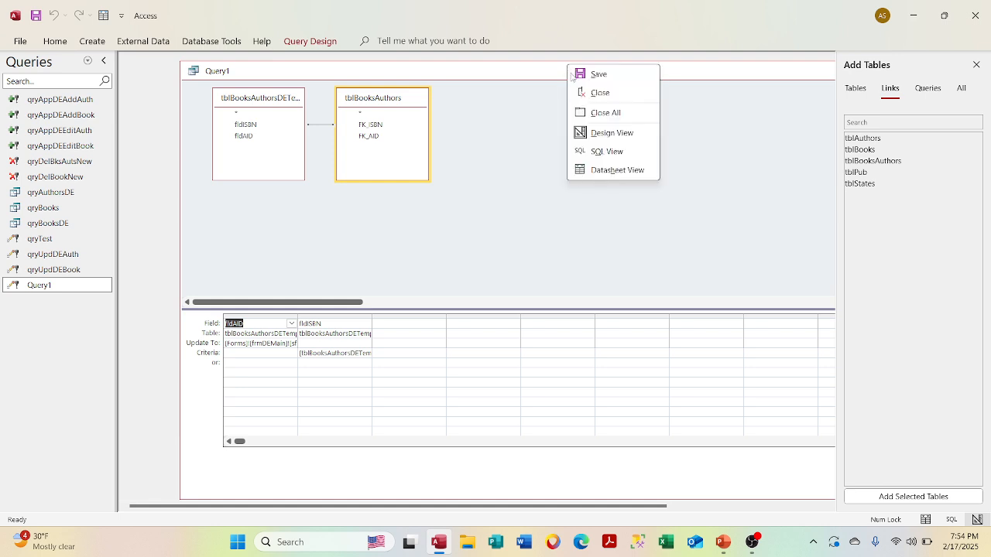
{"action": "left_click", "coordinate": [595, 169]}
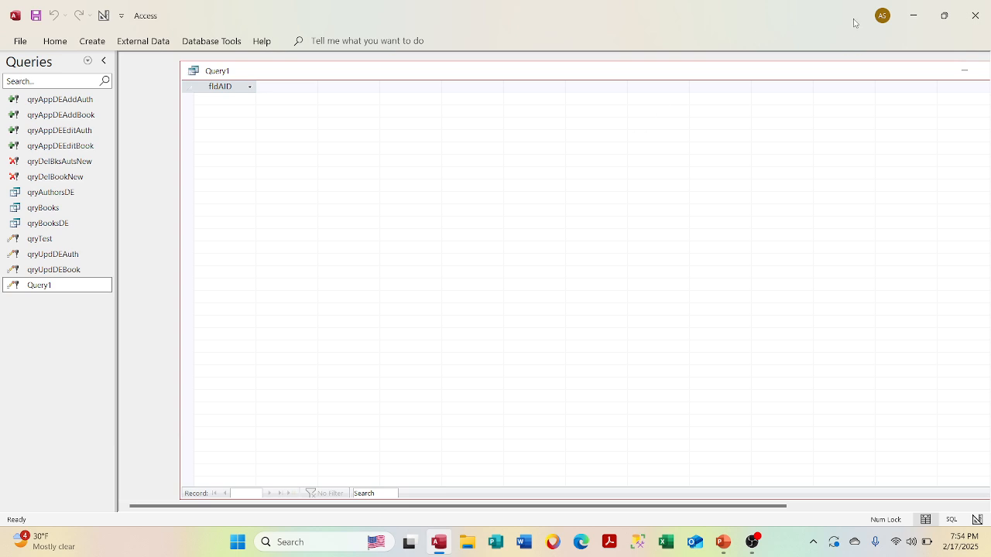
{"action": "left_click_drag", "start_coordinate": [822, 70], "coordinate": [760, 82]}
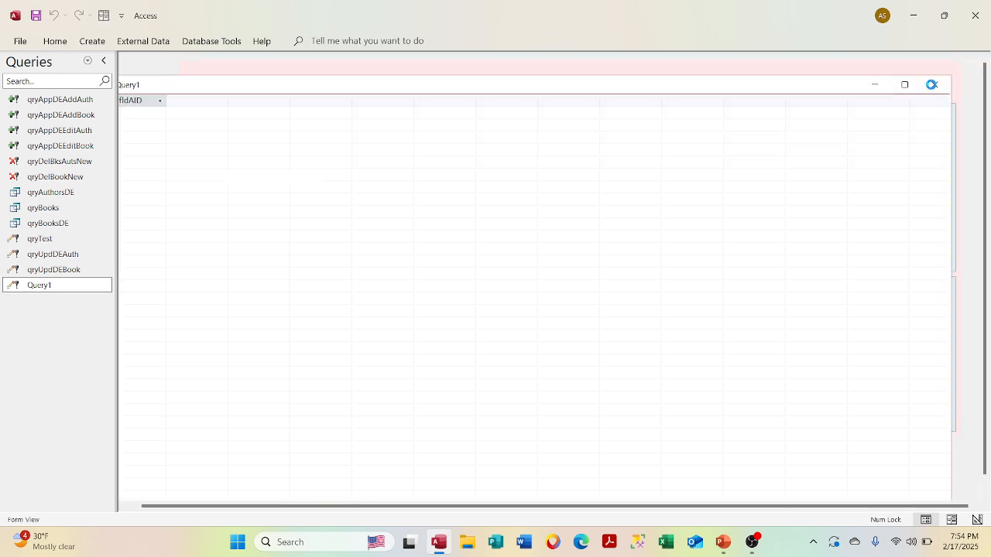
{"action": "left_click", "coordinate": [935, 84]}
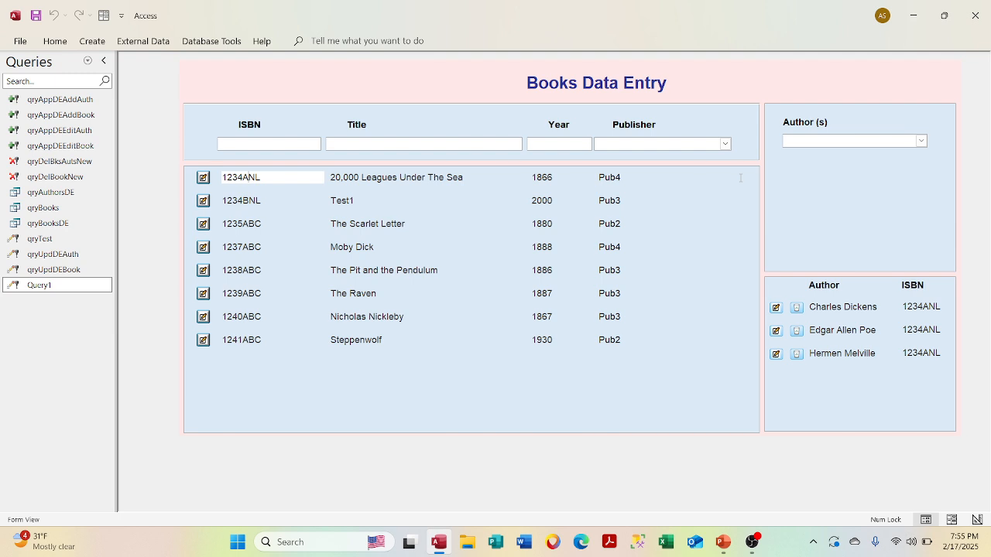
- Check the author IDs of book 1234ANL in tblBooksAuthors and return to the list of queries
{"action": "left_click", "coordinate": [740, 178]}
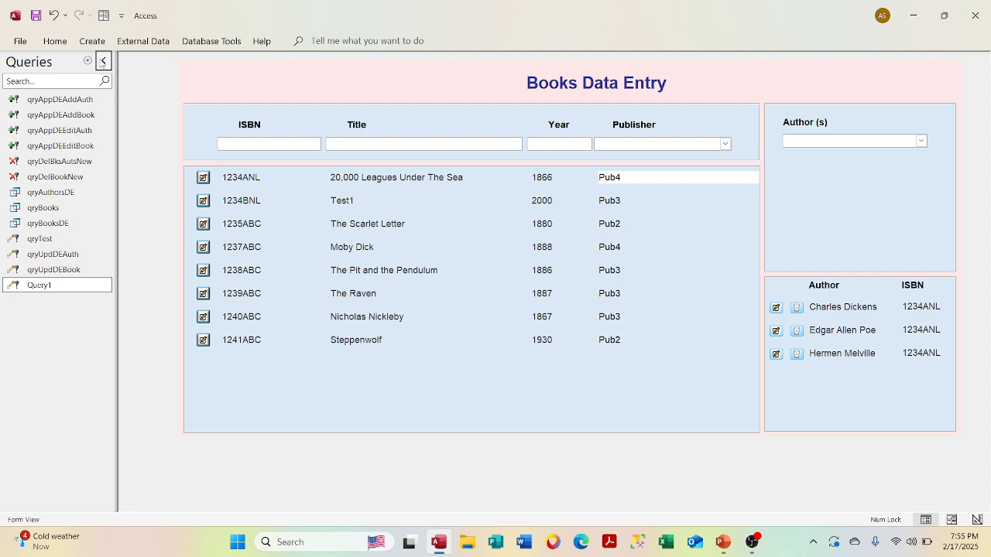
{"action": "left_click", "coordinate": [87, 60]}
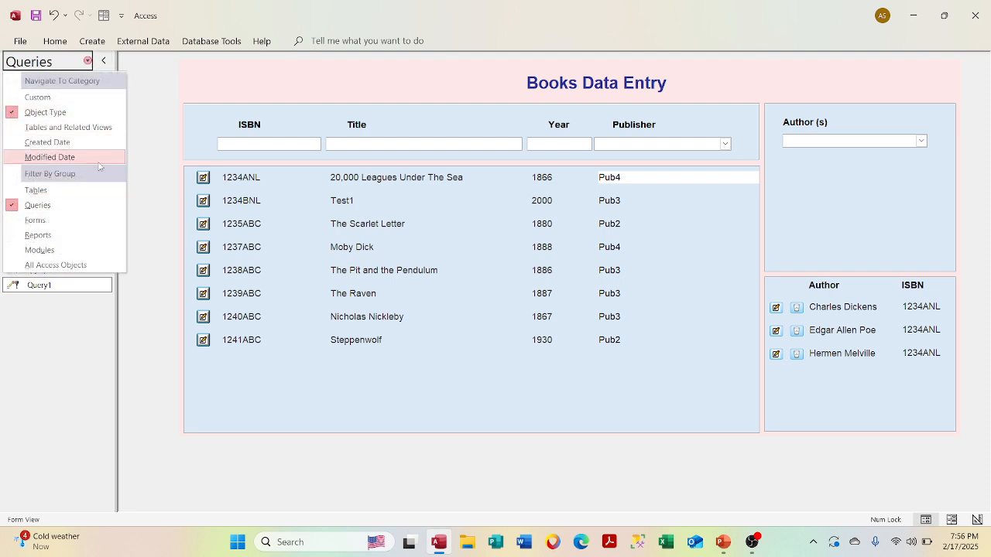
{"action": "left_click", "coordinate": [93, 189]}
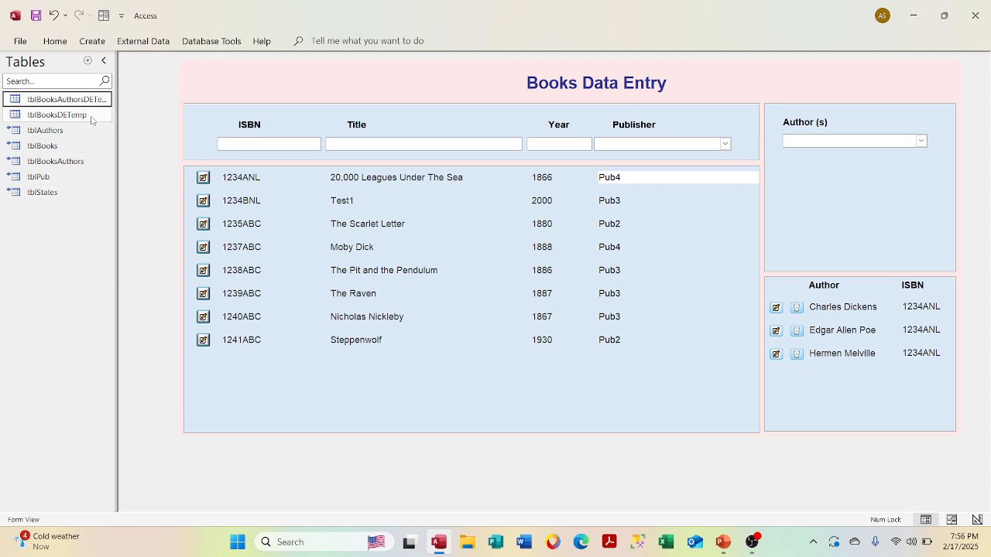
{"action": "double_click", "coordinate": [85, 161]}
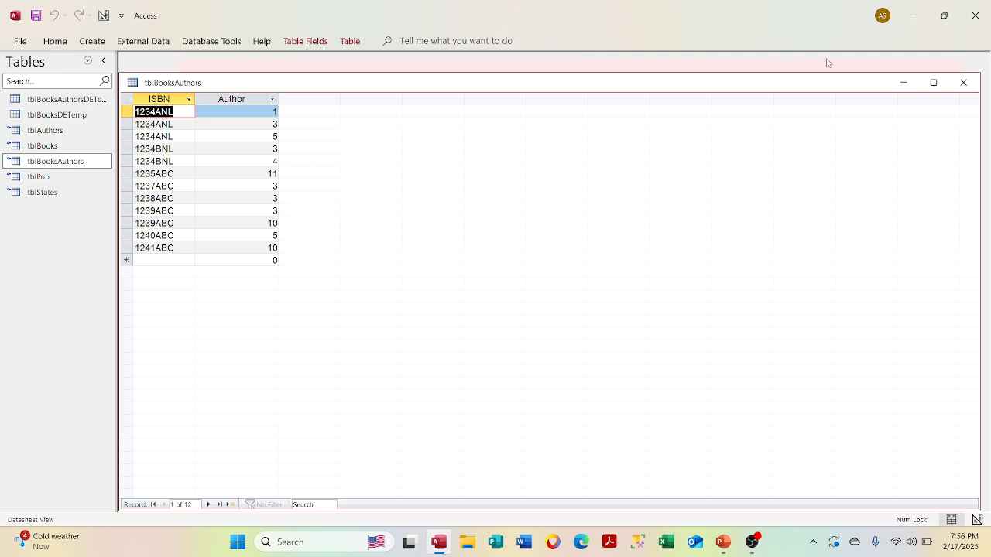
{"action": "left_click", "coordinate": [963, 82]}
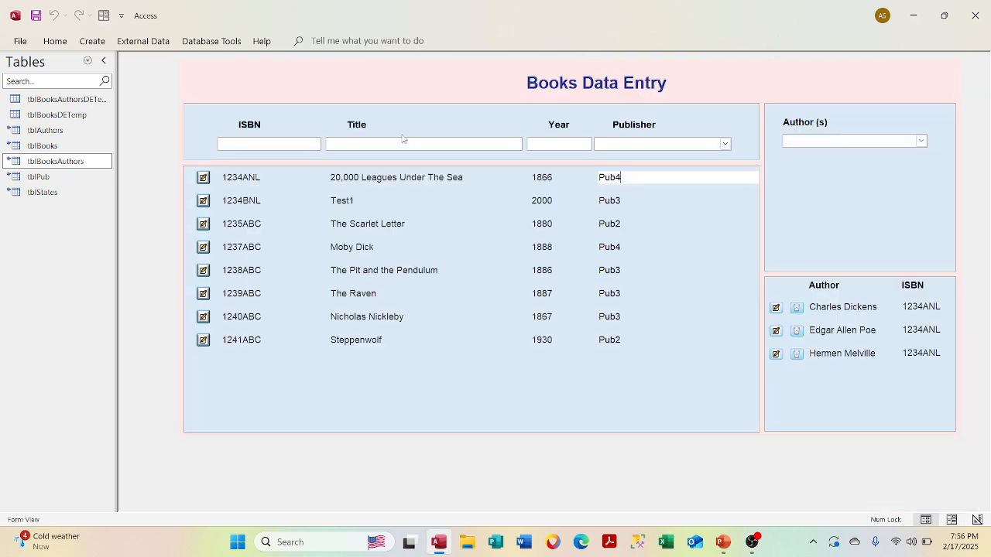
{"action": "left_click", "coordinate": [86, 62]}
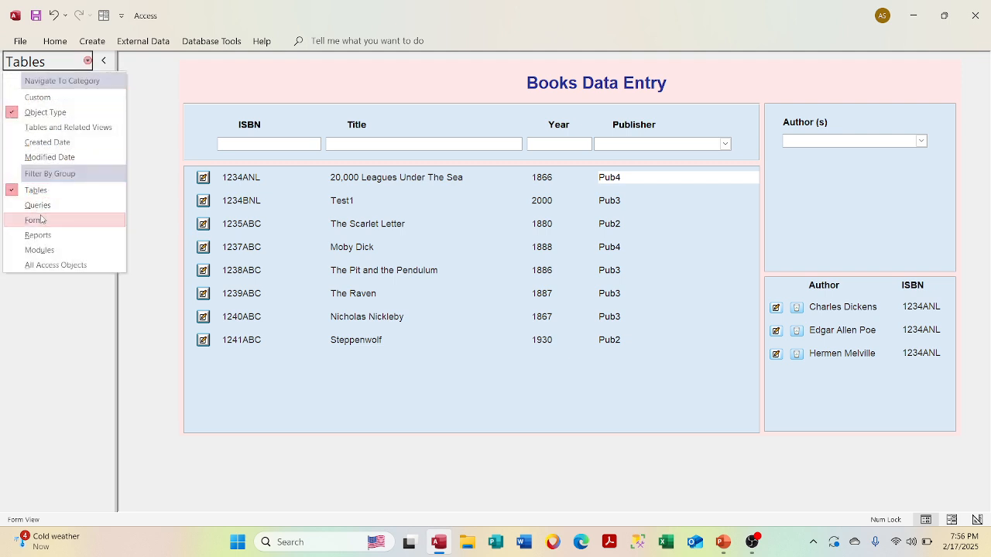
{"action": "left_click", "coordinate": [37, 205]}
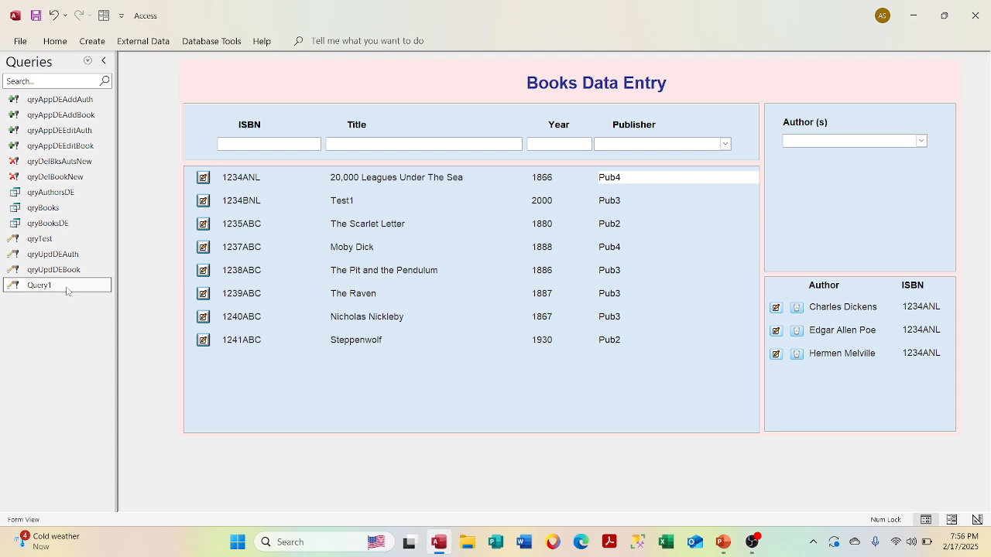
- Delete the update query Query1 and confirm its removal
{"action": "right_click", "coordinate": [67, 291]}
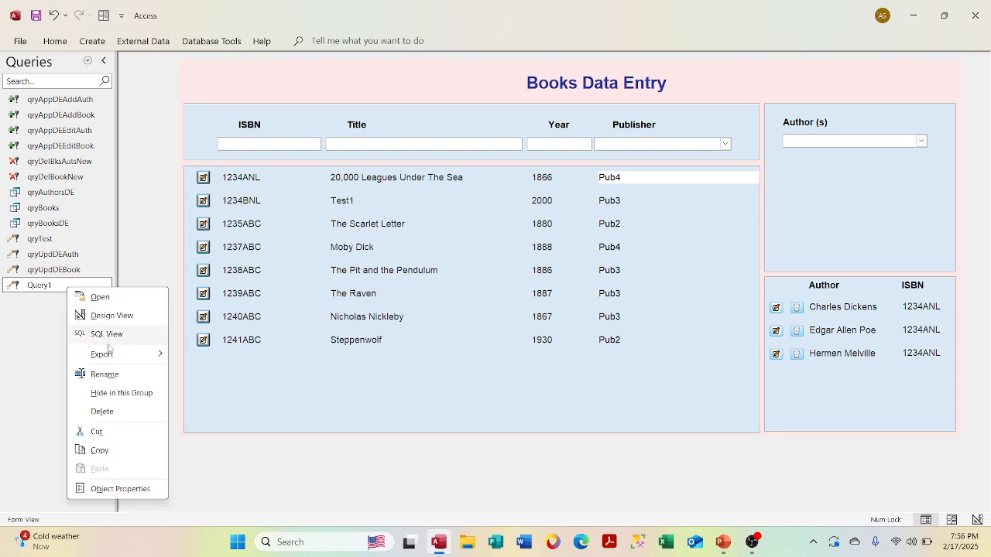
{"action": "left_click", "coordinate": [122, 412]}
{"action": "left_click", "coordinate": [438, 311]}
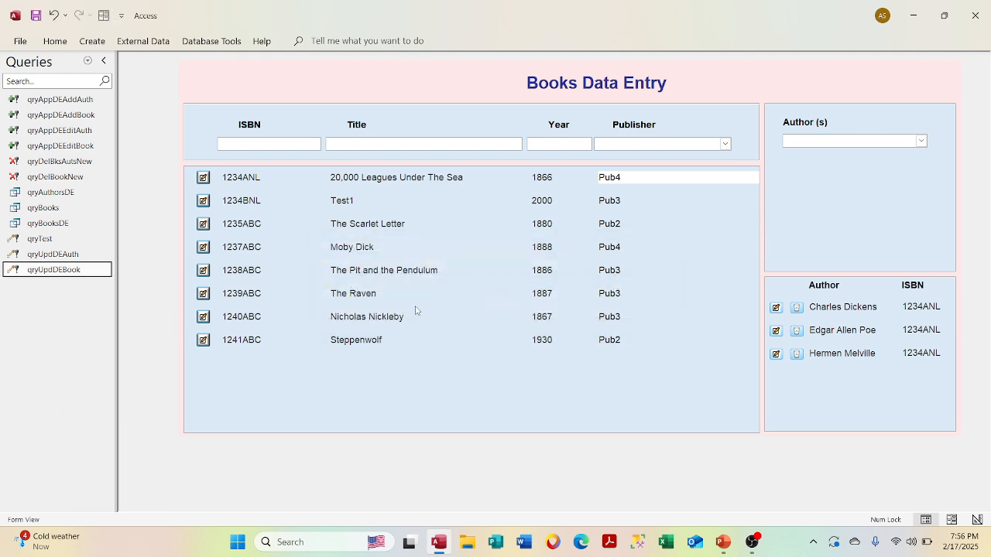
- Create a new query on the linked table tblBooksAuthors with the fields FK_ISBN and FK_AID
{"action": "left_click", "coordinate": [92, 41]}
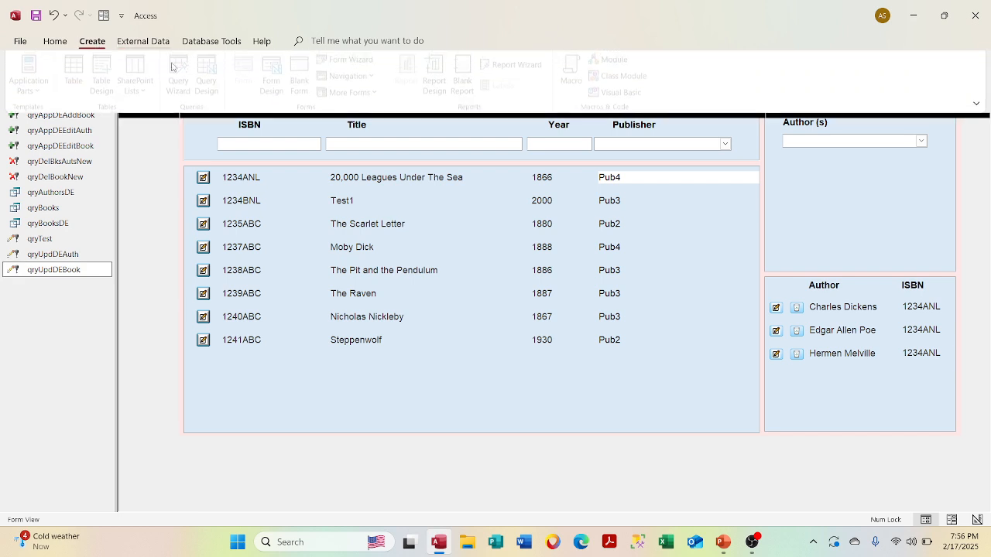
{"action": "left_click", "coordinate": [211, 75]}
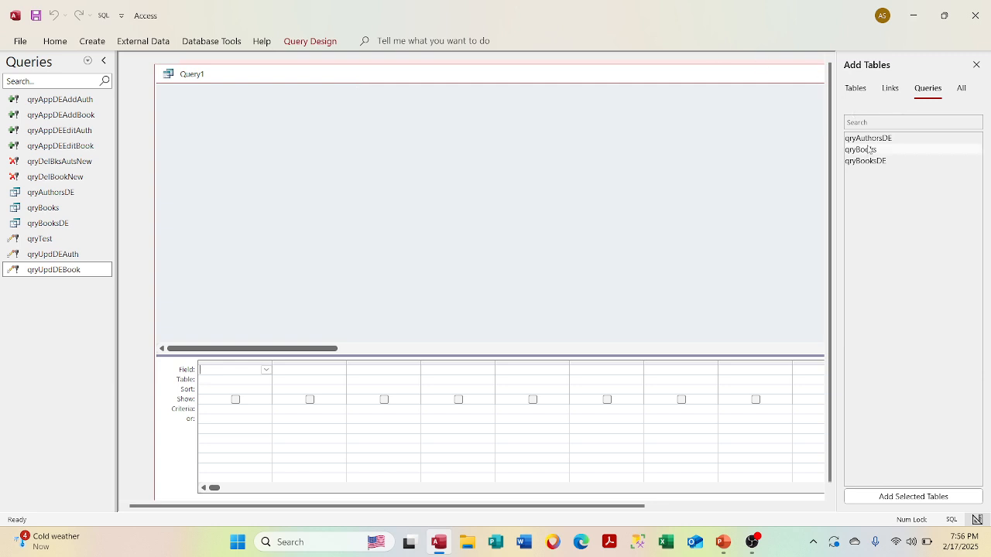
{"action": "left_click", "coordinate": [860, 91]}
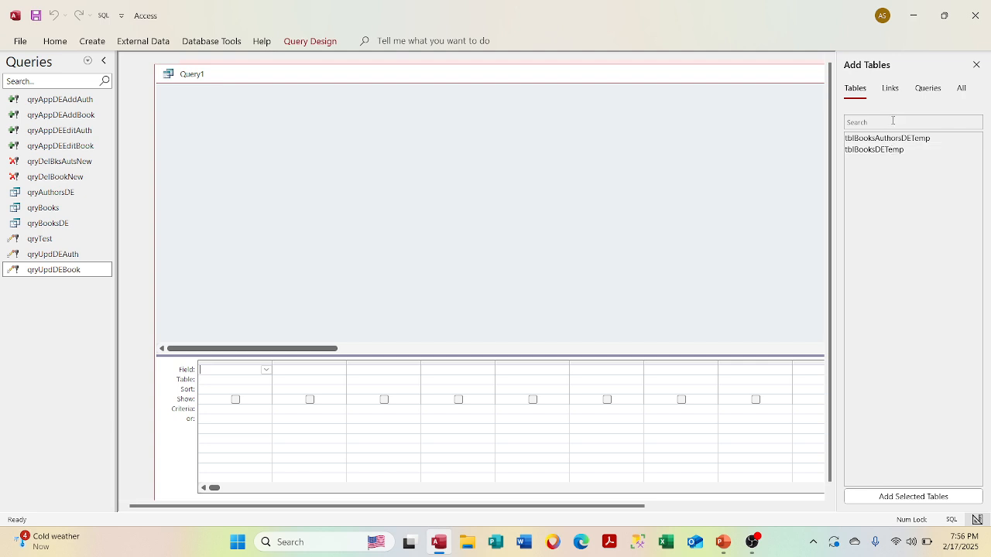
{"action": "left_click", "coordinate": [892, 94]}
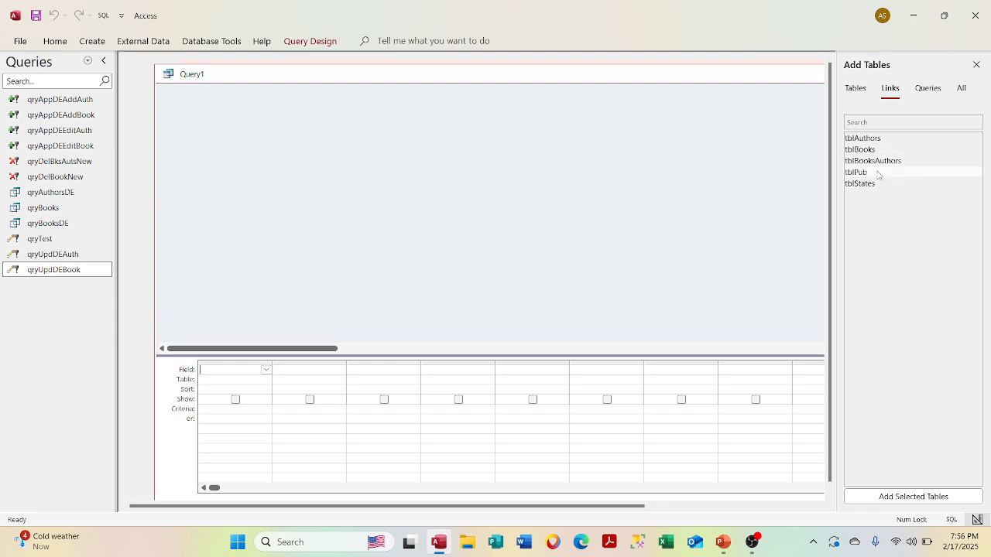
{"action": "double_click", "coordinate": [878, 161]}
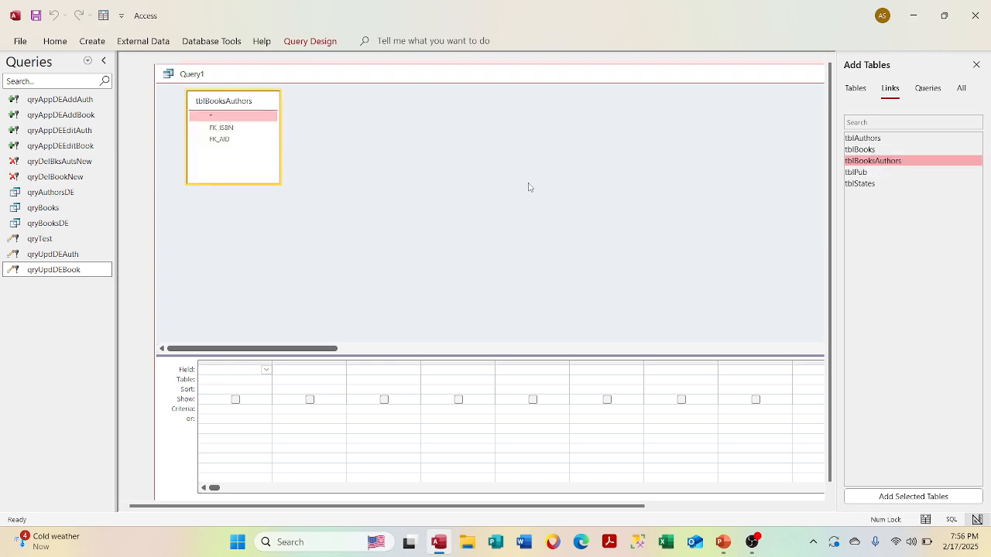
{"action": "double_click", "coordinate": [232, 128]}
{"action": "double_click", "coordinate": [220, 140]}
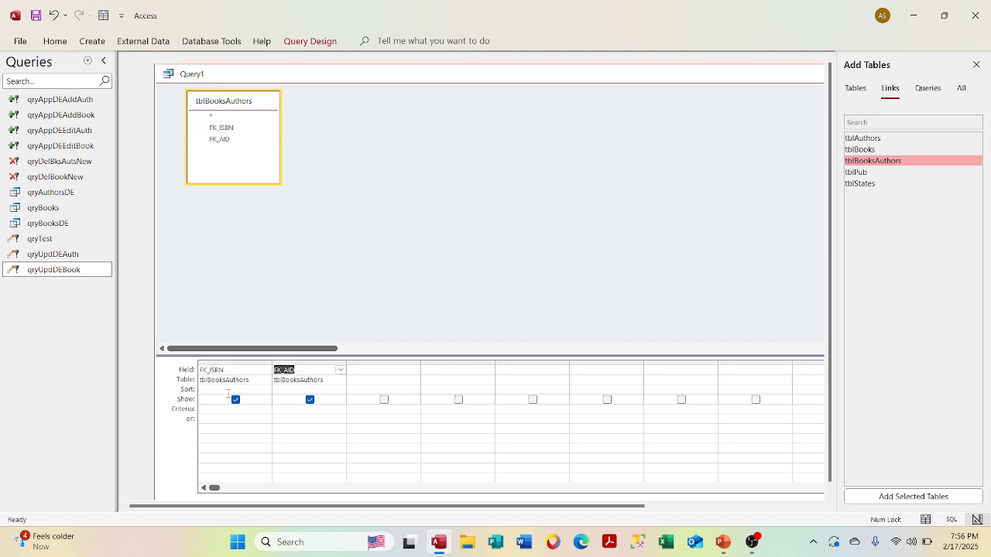
{"action": "right_click", "coordinate": [221, 409]}
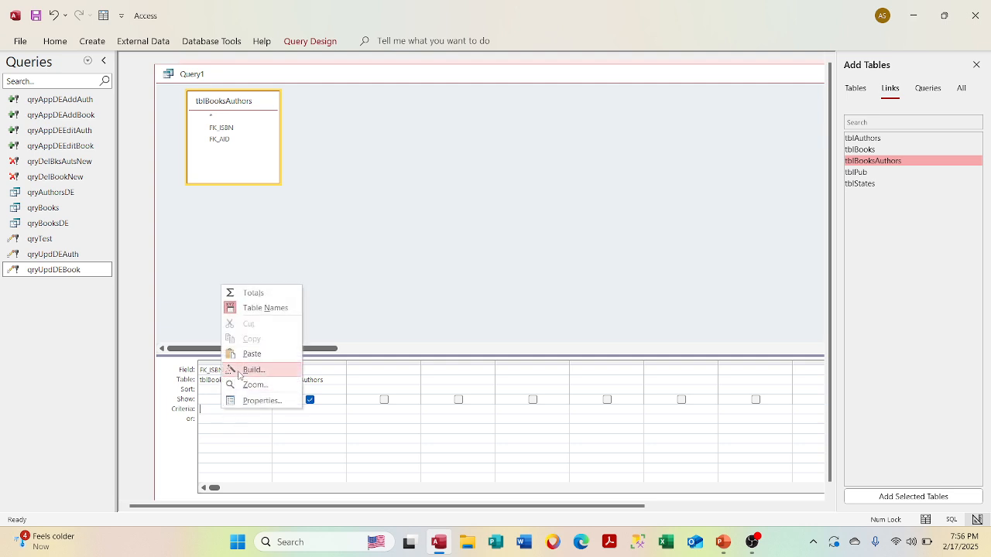
{"action": "left_click", "coordinate": [241, 371]}
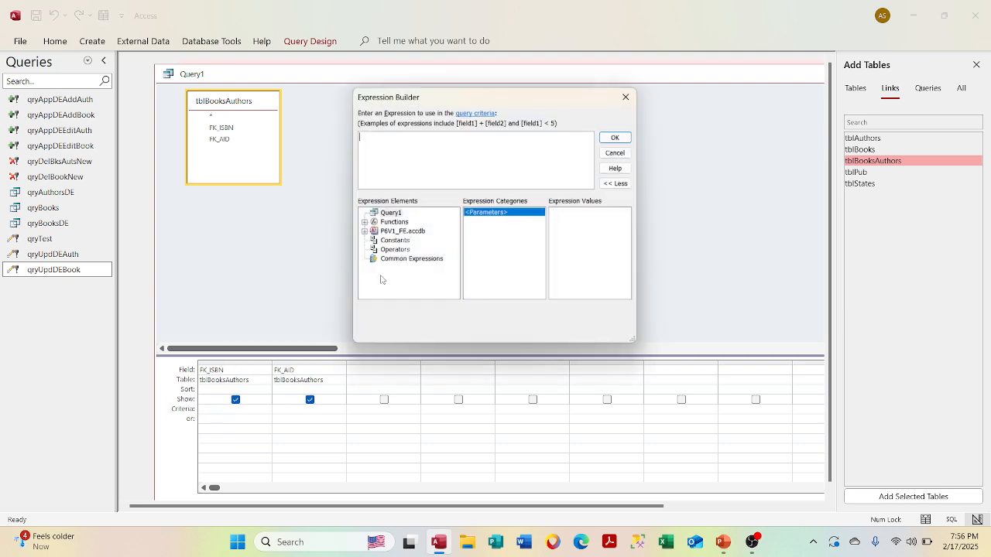
{"action": "left_click", "coordinate": [363, 231]}
{"action": "left_click", "coordinate": [374, 259]}
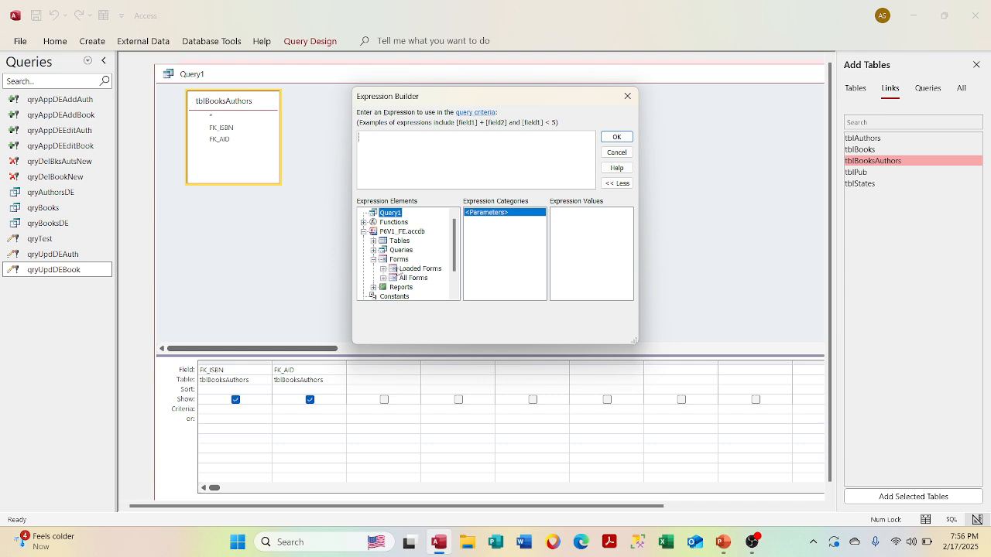
{"action": "left_click", "coordinate": [383, 268]}
{"action": "left_click", "coordinate": [393, 277]}
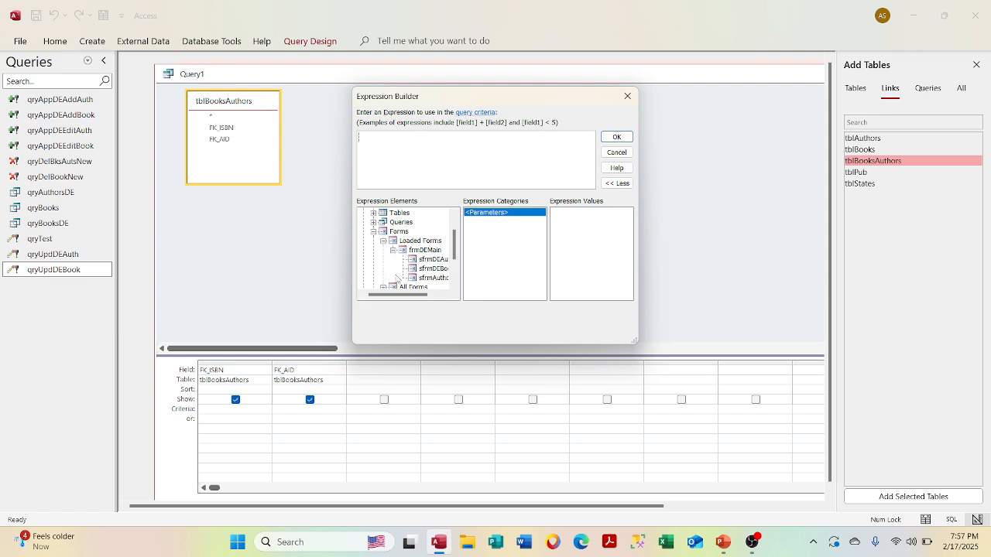
{"action": "left_click", "coordinate": [424, 250]}
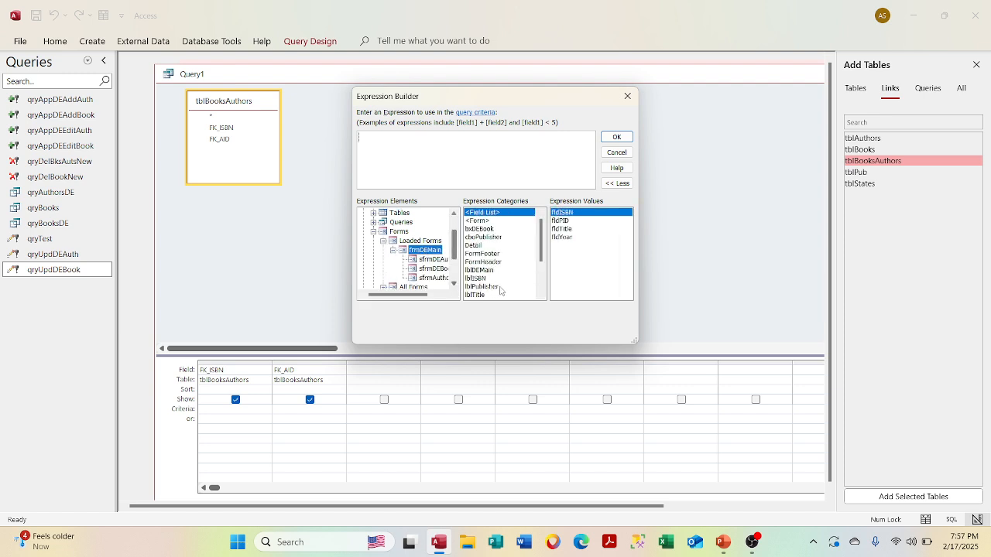
{"action": "left_click", "coordinate": [534, 282]}
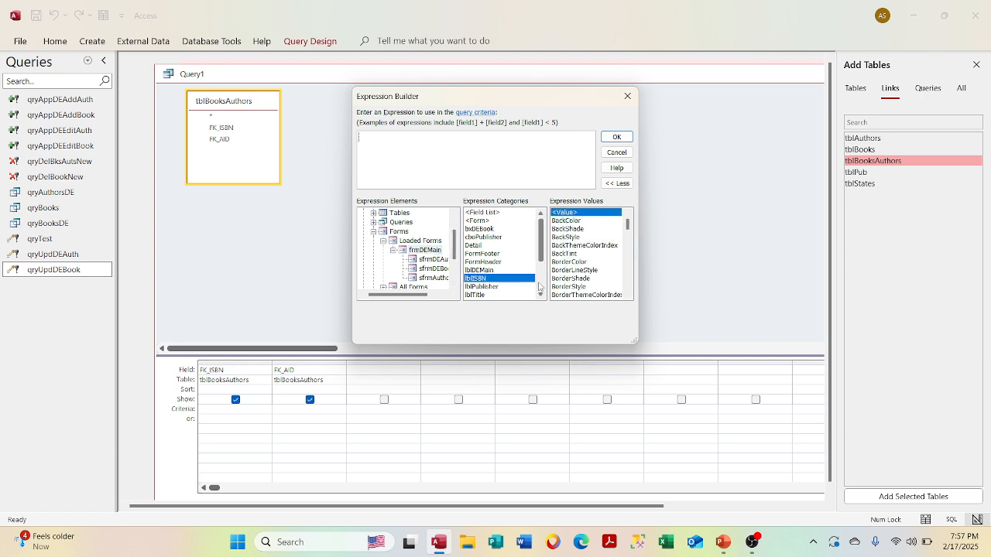
{"action": "scroll", "coordinate": [536, 284], "scroll_direction": "down", "scroll_amount": 3}
{"action": "double_click", "coordinate": [474, 279]}
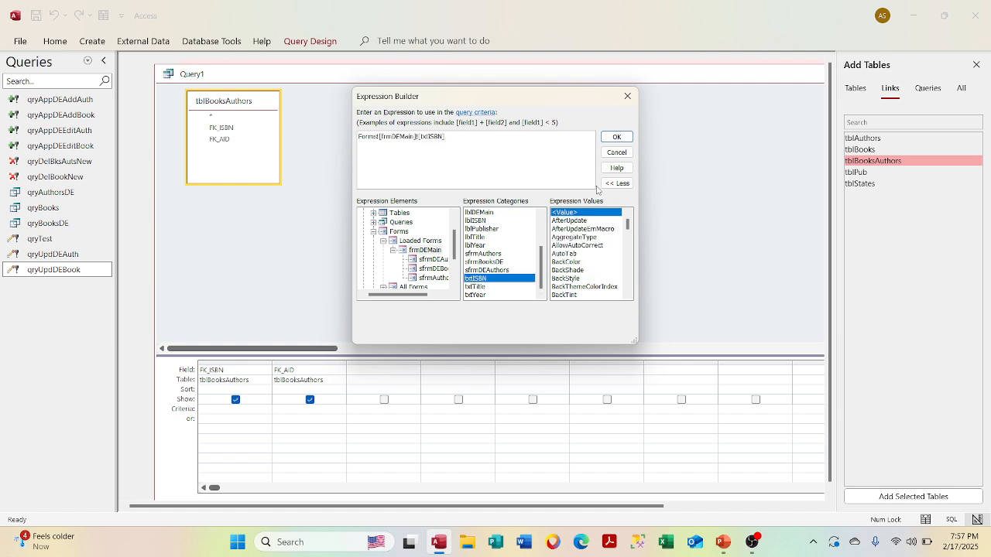
{"action": "left_click", "coordinate": [616, 152]}
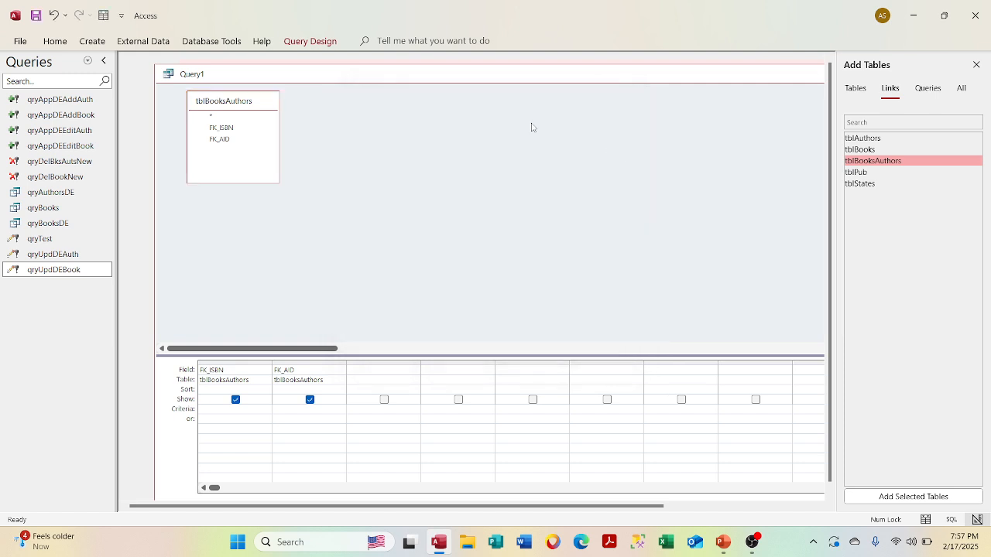
- Preview the new query's datasheet of ISBNs and author IDs, and minimize its window to reach the form
{"action": "right_click", "coordinate": [409, 78]}
{"action": "left_click", "coordinate": [449, 184]}
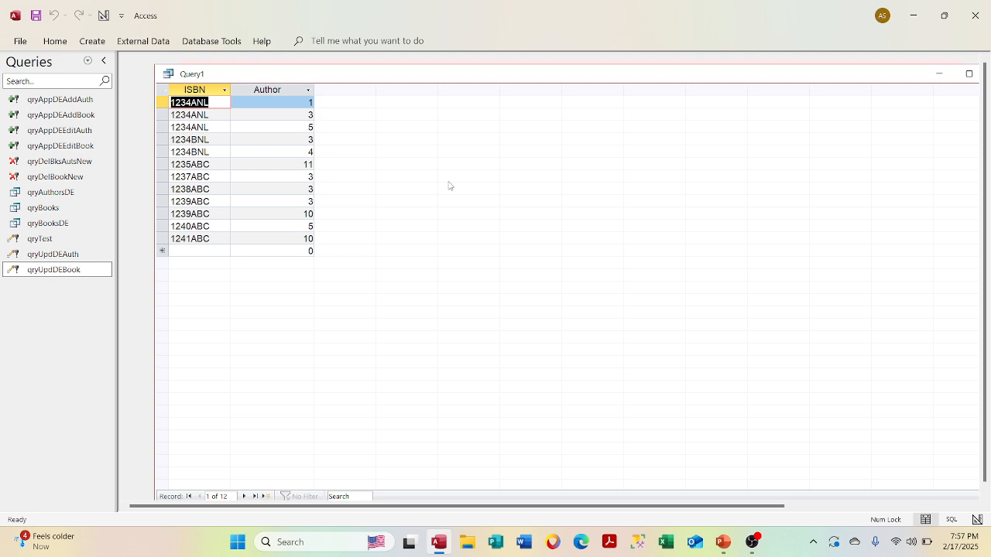
{"action": "left_click_drag", "start_coordinate": [484, 87], "coordinate": [575, 249]}
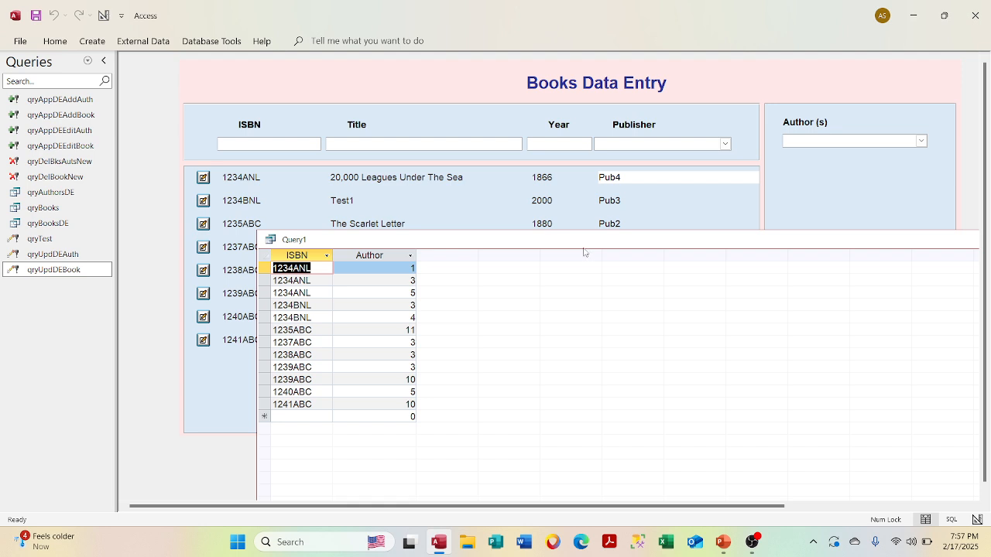
{"action": "right_click", "coordinate": [585, 250]}
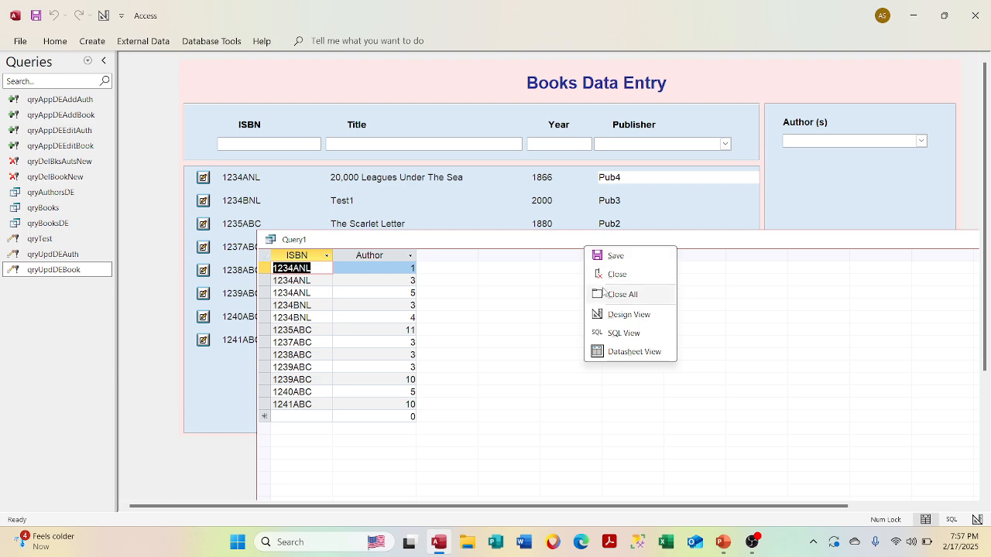
{"action": "left_click", "coordinate": [674, 243]}
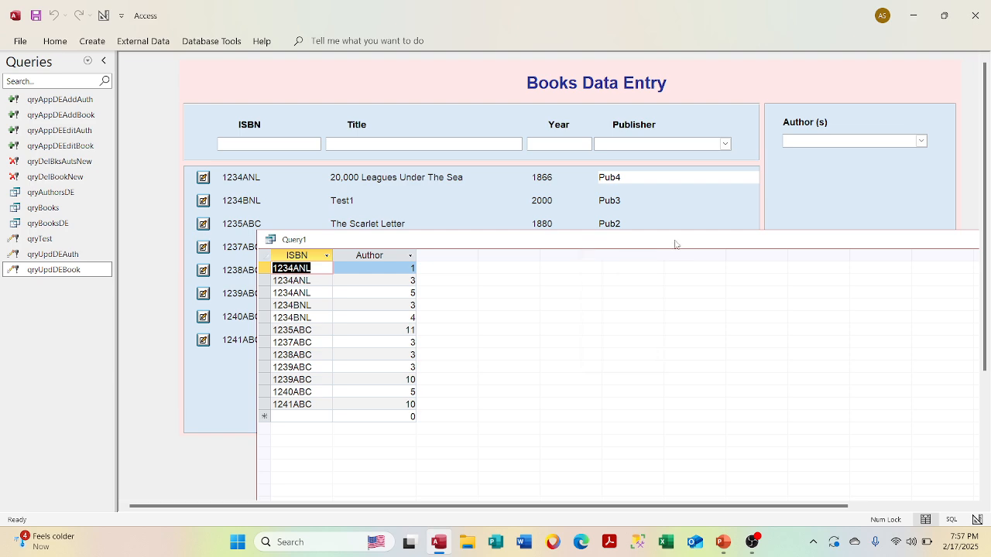
{"action": "left_click_drag", "start_coordinate": [674, 243], "coordinate": [527, 184]}
{"action": "left_click", "coordinate": [893, 181]}
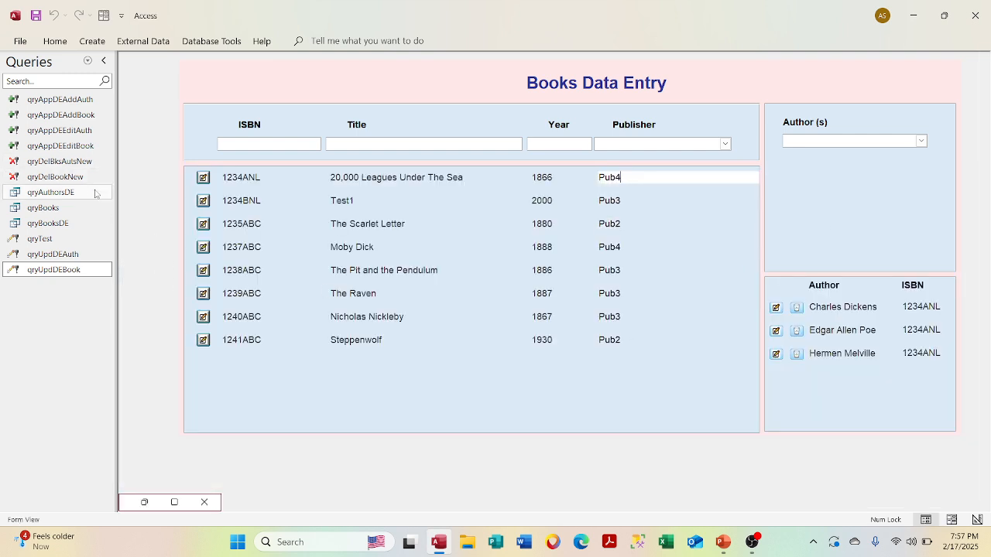
- Select book 1234ANL, run the append query qryAppDEEditBook and refresh the form to load the book into the entry fields
{"action": "left_click", "coordinate": [239, 178]}
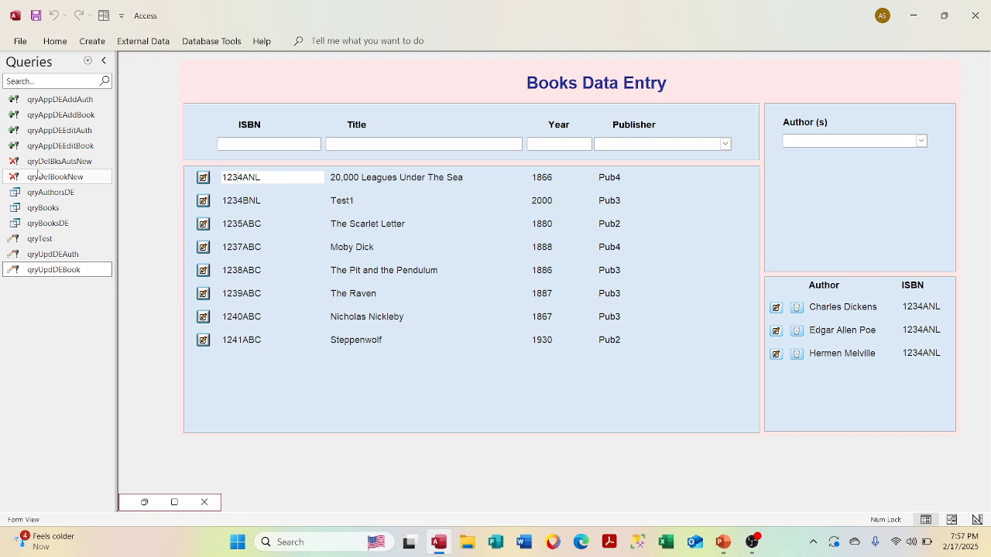
{"action": "left_click", "coordinate": [97, 147]}
{"action": "double_click", "coordinate": [97, 147]}
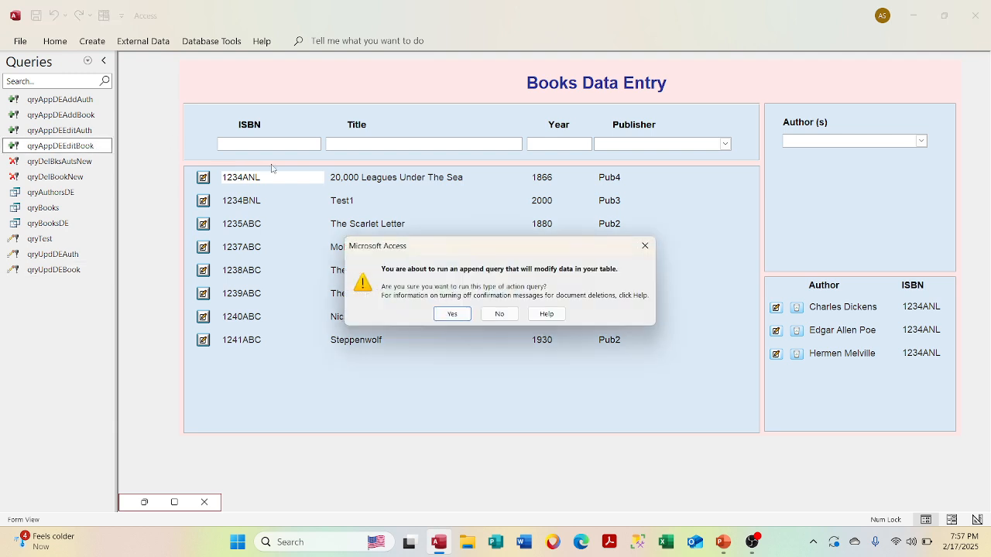
{"action": "left_click", "coordinate": [455, 313]}
{"action": "left_click", "coordinate": [474, 313]}
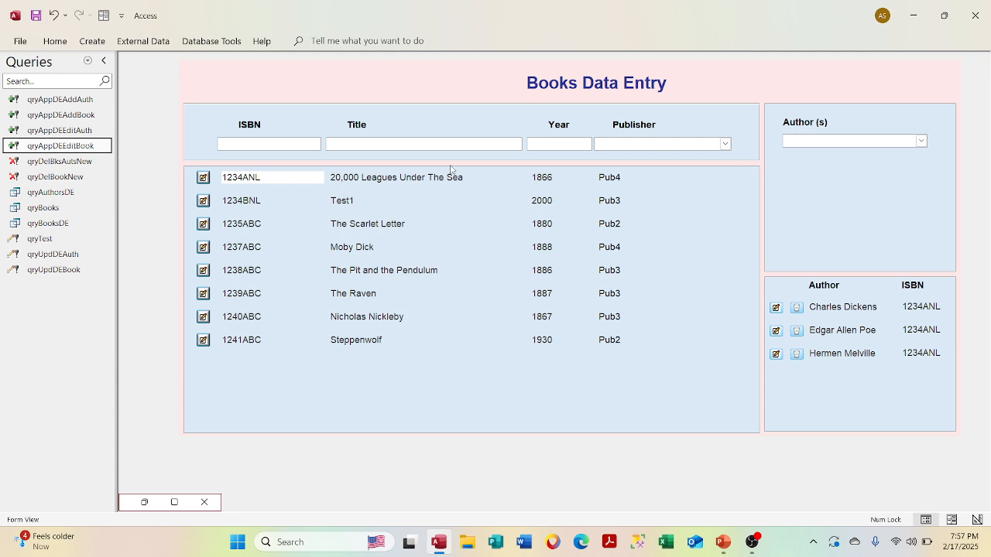
{"action": "left_click", "coordinate": [443, 143]}
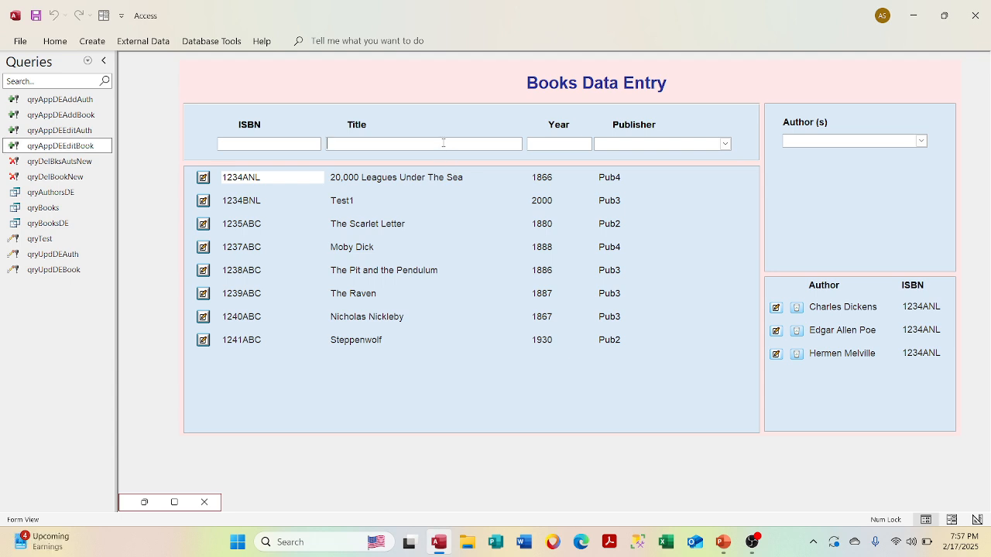
{"action": "key", "text": "F5"}
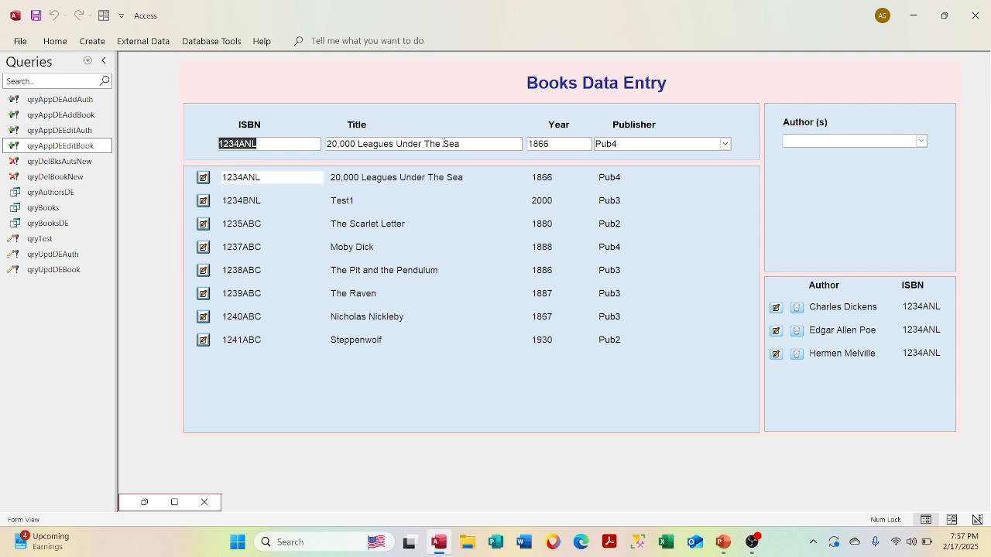
- Restore the minimized Query1 window, switch it to design view and reposition it so the criteria grid is accessible
{"action": "left_click", "coordinate": [174, 503]}
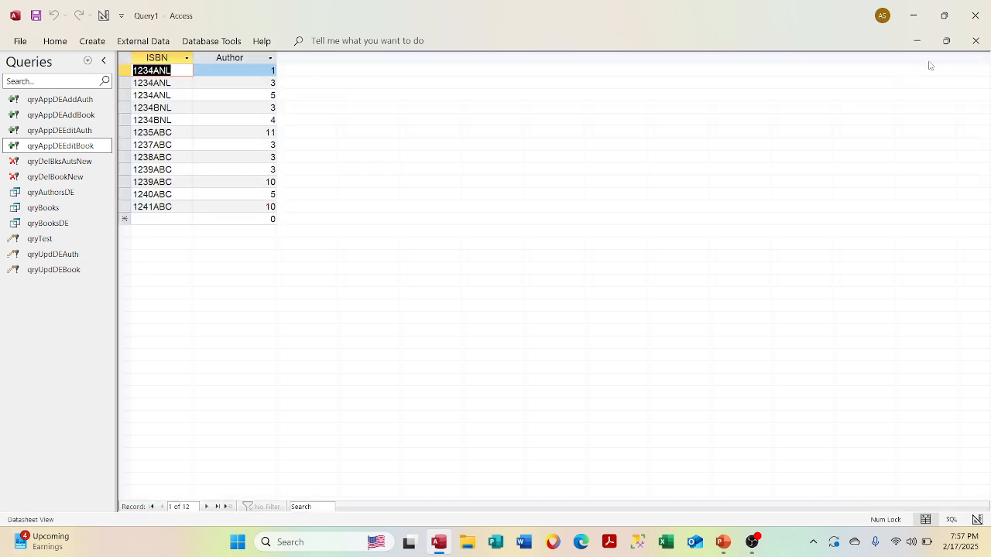
{"action": "left_click", "coordinate": [946, 41]}
{"action": "left_click_drag", "start_coordinate": [544, 187], "coordinate": [701, 175]}
{"action": "right_click", "coordinate": [688, 171]}
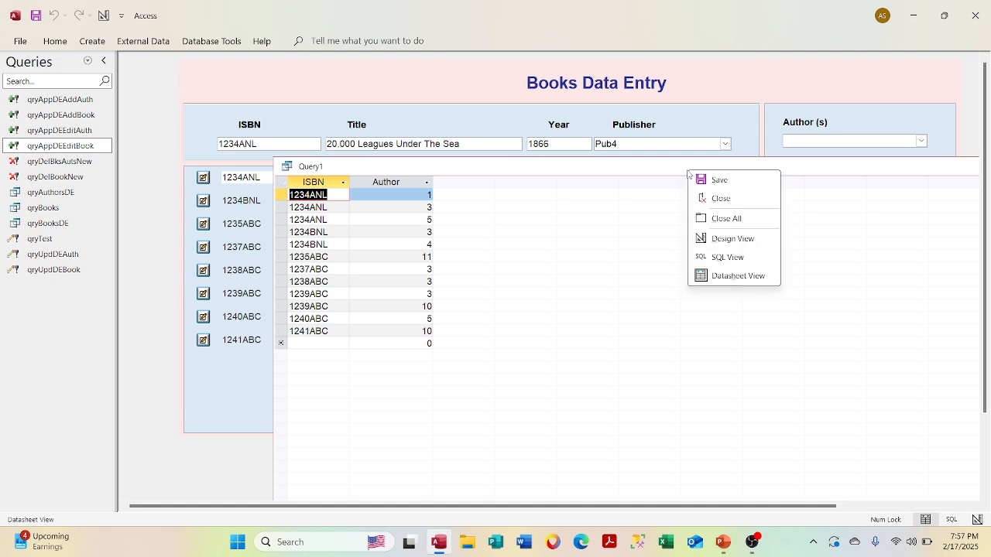
{"action": "left_click", "coordinate": [715, 237]}
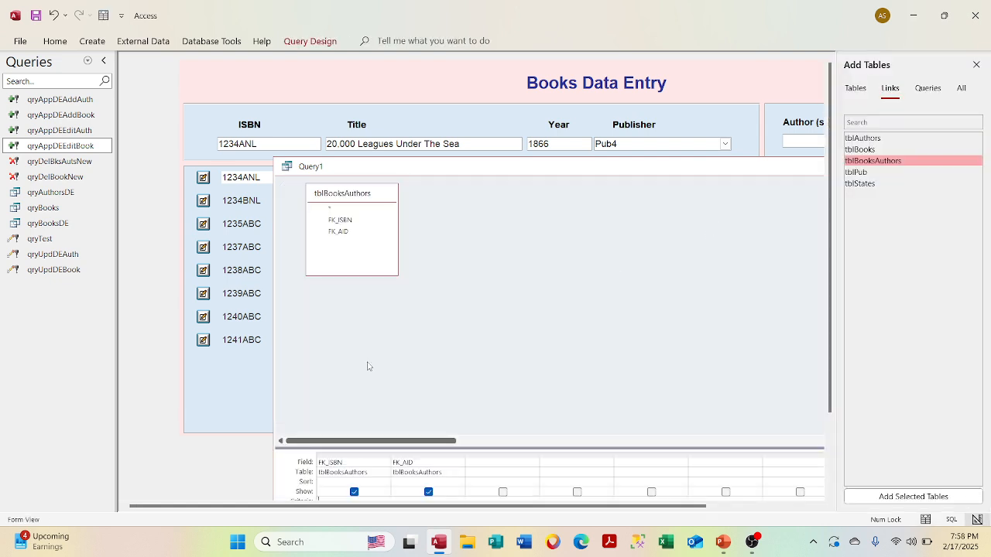
{"action": "left_click_drag", "start_coordinate": [502, 167], "coordinate": [464, 104]}
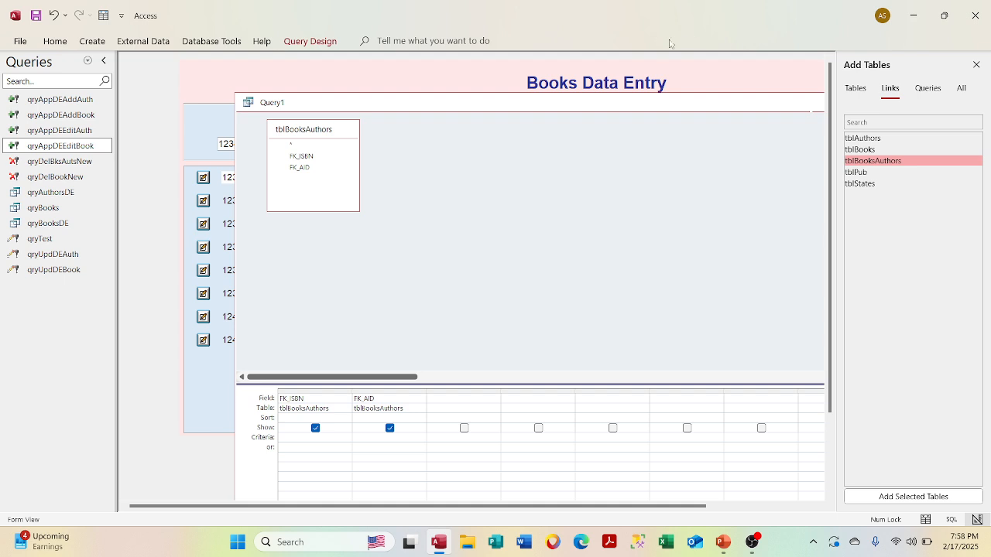
{"action": "left_click_drag", "start_coordinate": [664, 101], "coordinate": [573, 70]}
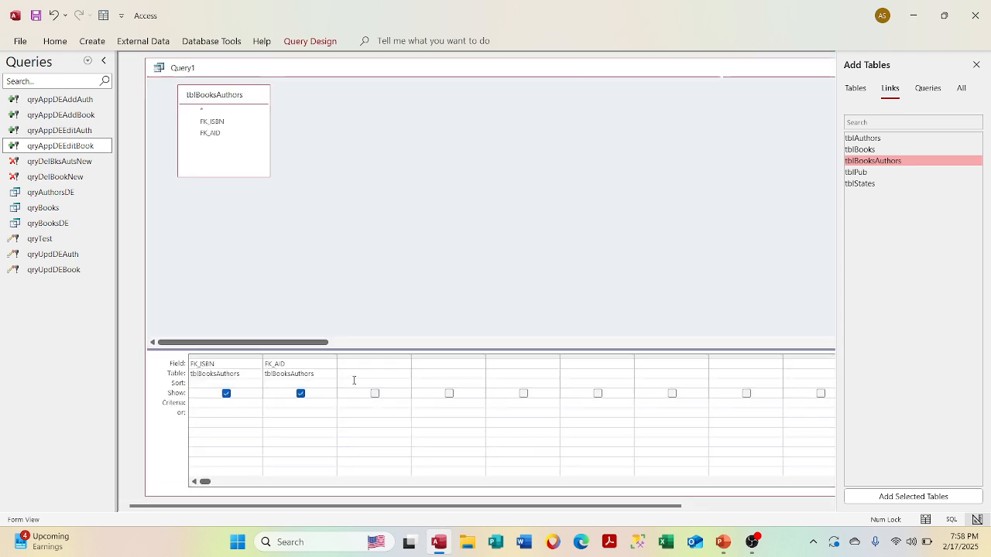
- Set the FK_ISBN criteria to the main form's ISBN text box, [Forms]![frmDEMain]![txtISBN], with the Expression Builder
{"action": "right_click", "coordinate": [218, 407]}
{"action": "left_click", "coordinate": [250, 368]}
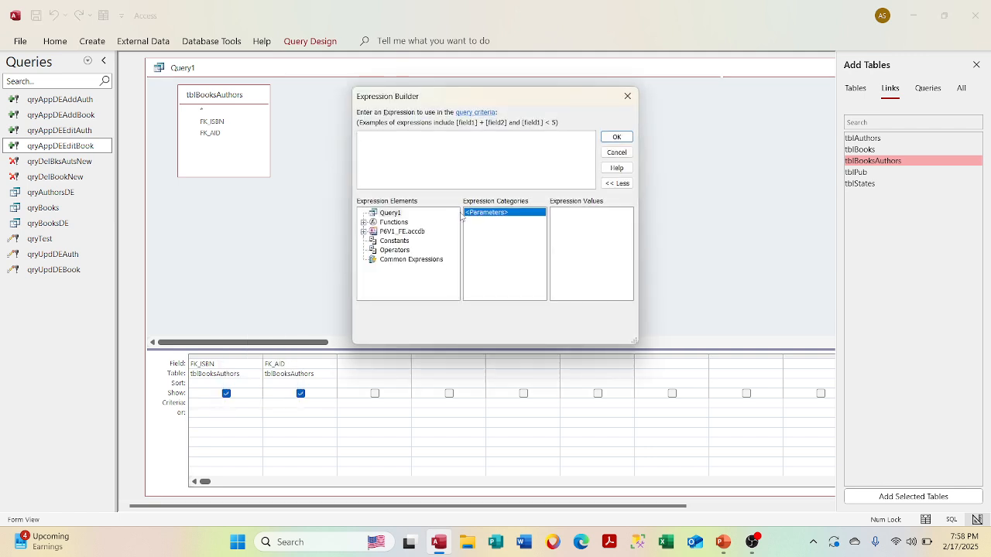
{"action": "double_click", "coordinate": [400, 231]}
{"action": "double_click", "coordinate": [397, 259]}
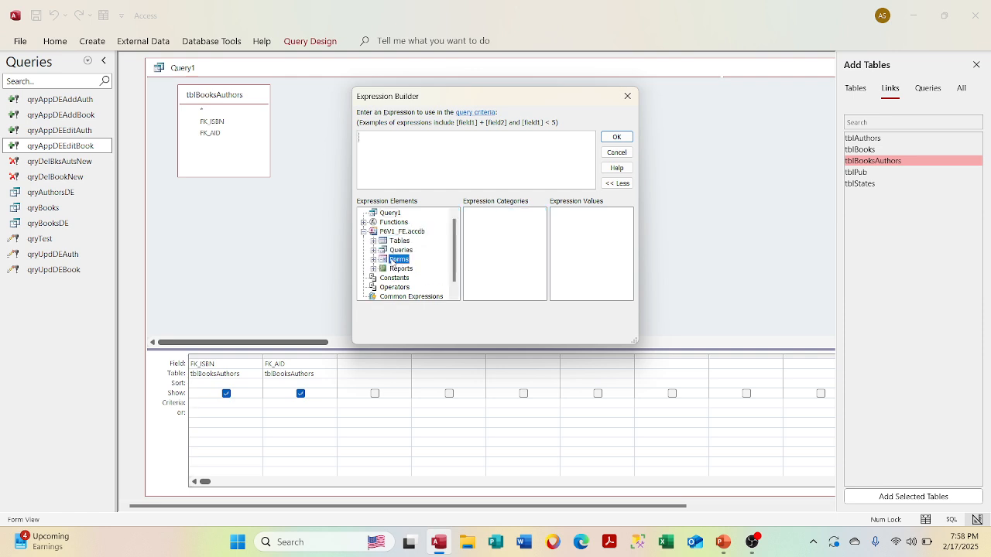
{"action": "double_click", "coordinate": [425, 269]}
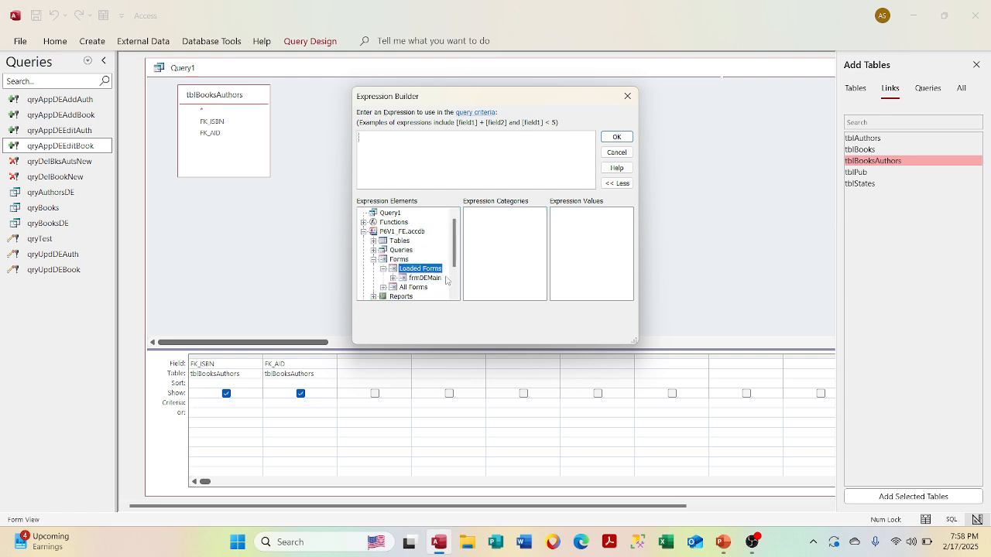
{"action": "double_click", "coordinate": [424, 277]}
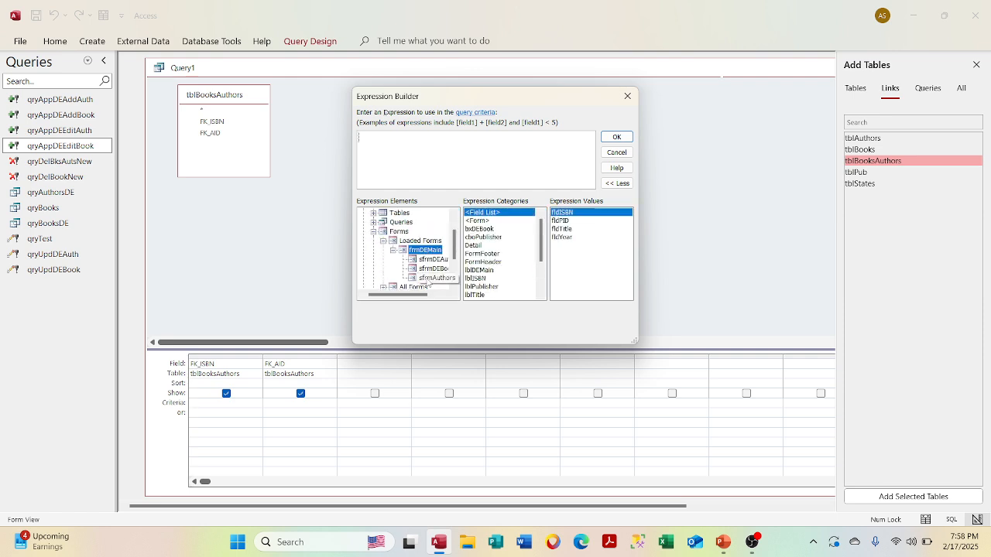
{"action": "left_click", "coordinate": [540, 288]}
{"action": "scroll", "coordinate": [541, 287], "scroll_direction": "down", "scroll_amount": 2}
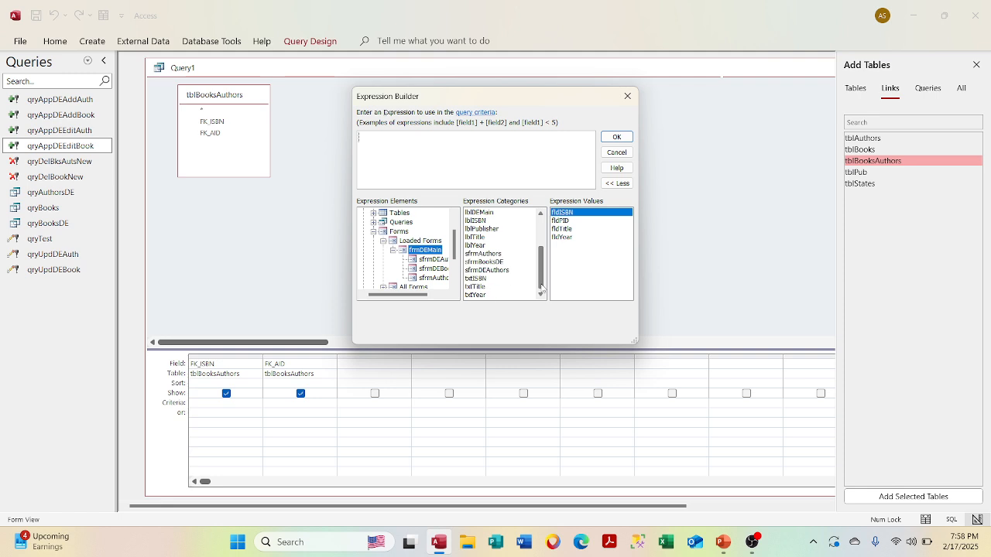
{"action": "double_click", "coordinate": [484, 279]}
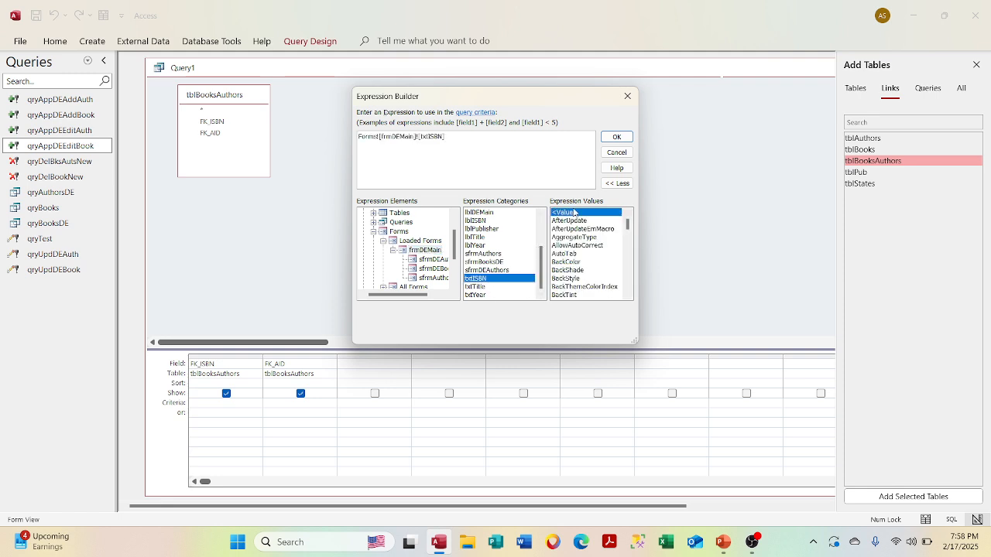
{"action": "left_click", "coordinate": [616, 137]}
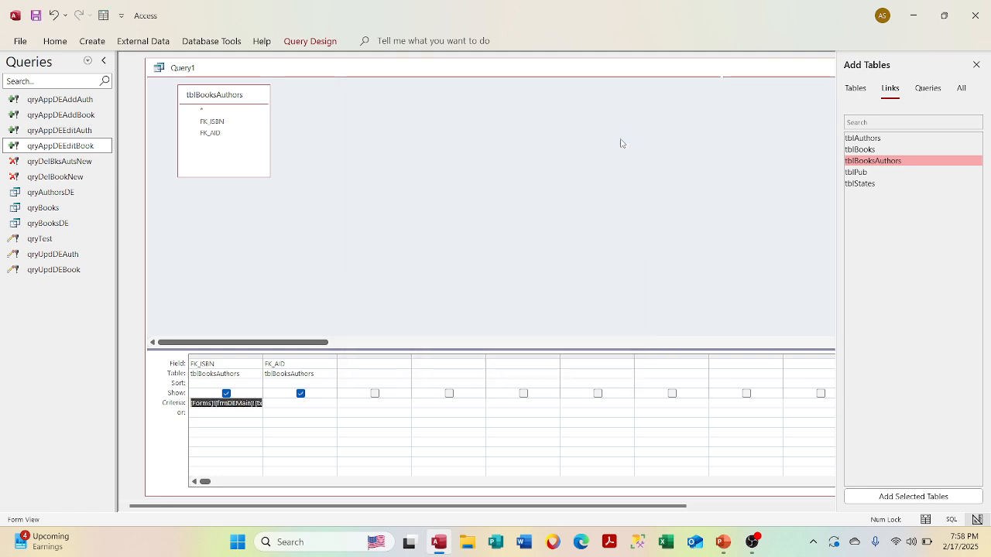
- View the filtered query's datasheet and move its window below the form's book and author lists for comparison
{"action": "right_click", "coordinate": [584, 77]}
{"action": "left_click", "coordinate": [594, 178]}
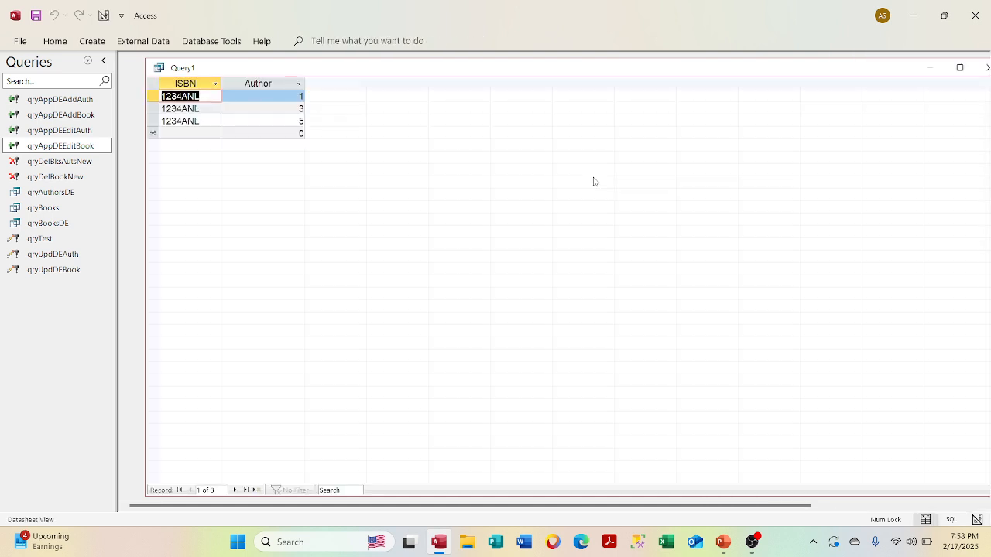
{"action": "left_click_drag", "start_coordinate": [594, 68], "coordinate": [627, 396]}
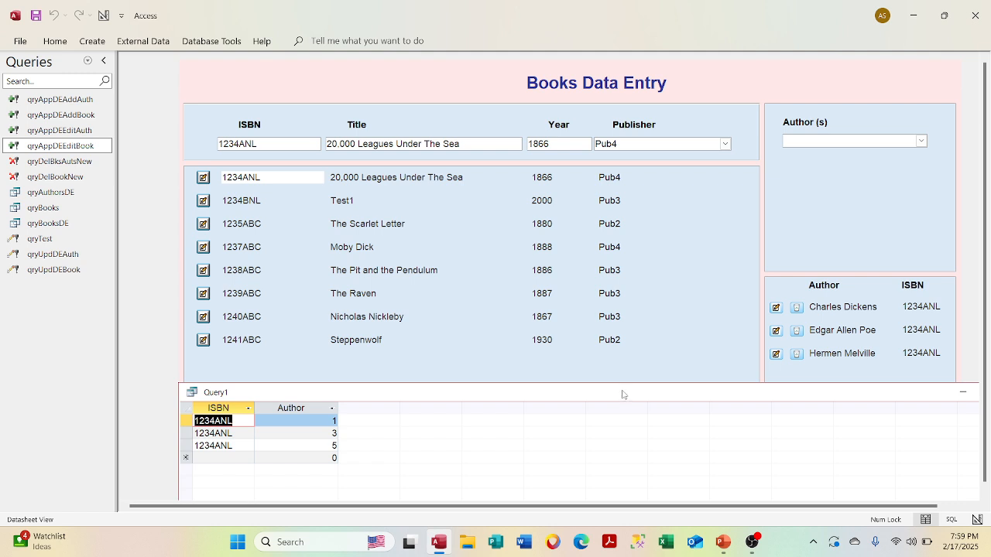
- Close the query's datasheet and save its design under the name Query1
{"action": "left_click_drag", "start_coordinate": [672, 400], "coordinate": [660, 304]}
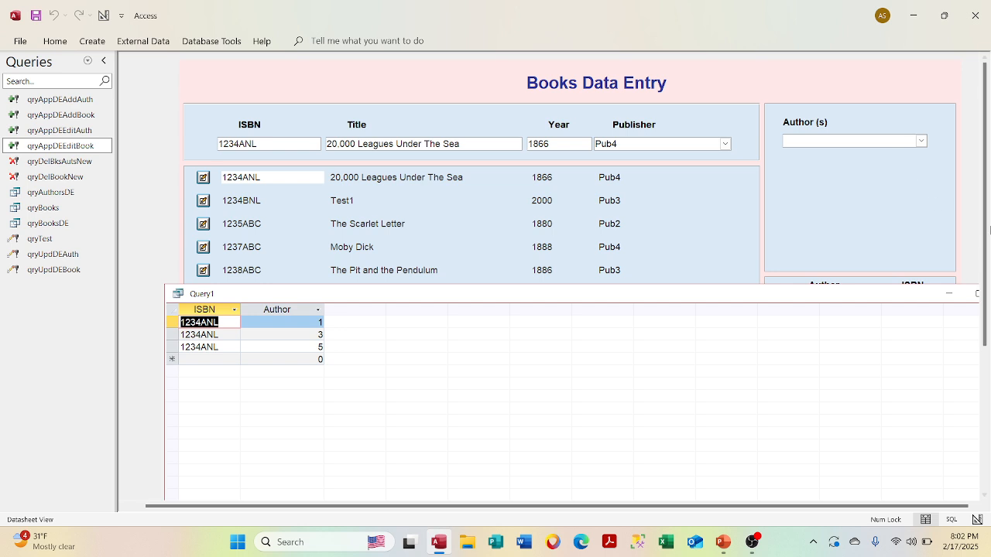
{"action": "left_click_drag", "start_coordinate": [883, 300], "coordinate": [834, 301]}
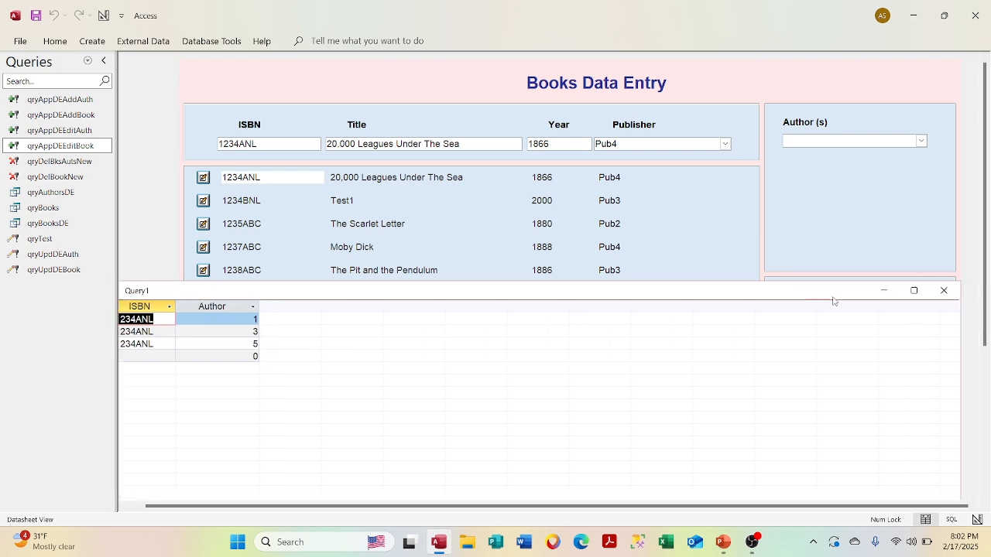
{"action": "left_click", "coordinate": [944, 291]}
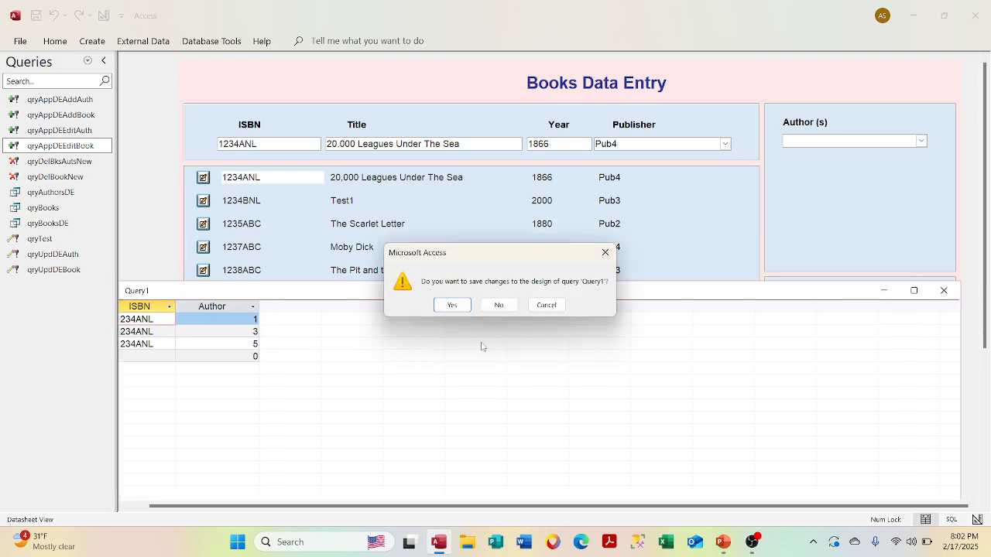
{"action": "left_click", "coordinate": [455, 305]}
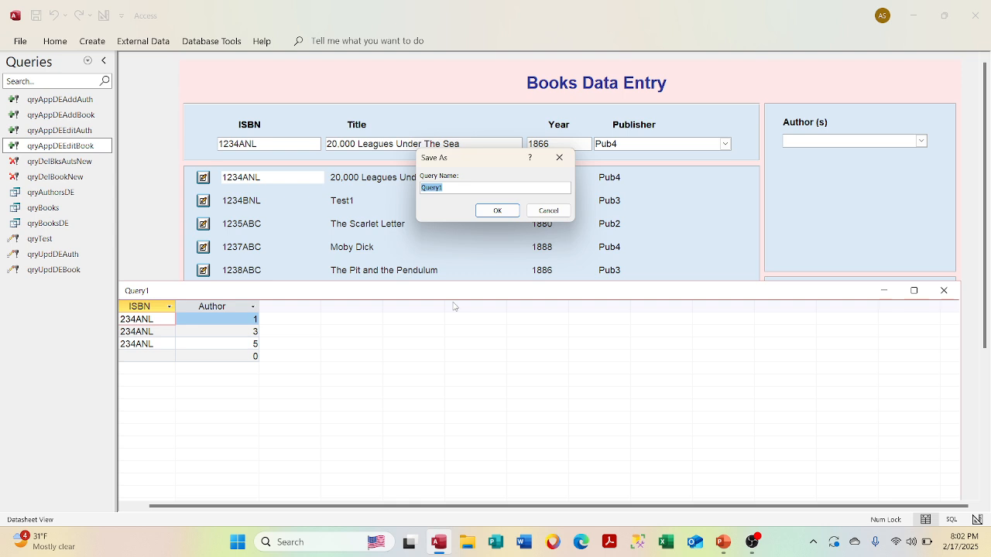
{"action": "key", "text": "Return"}
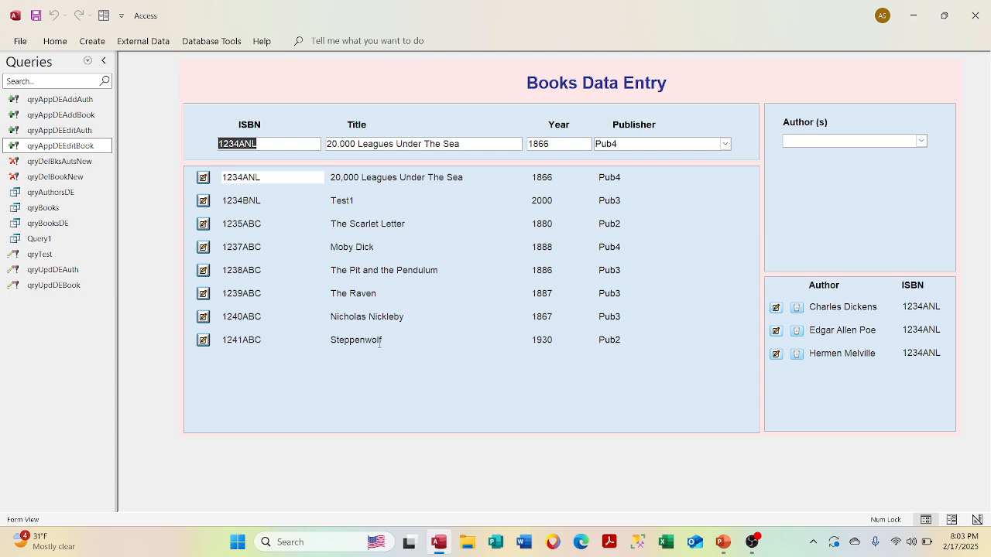
- Select the Steppenwolf book, run the delete query qryDelBookNew and refresh the form to clear the entry fields
{"action": "double_click", "coordinate": [379, 343]}
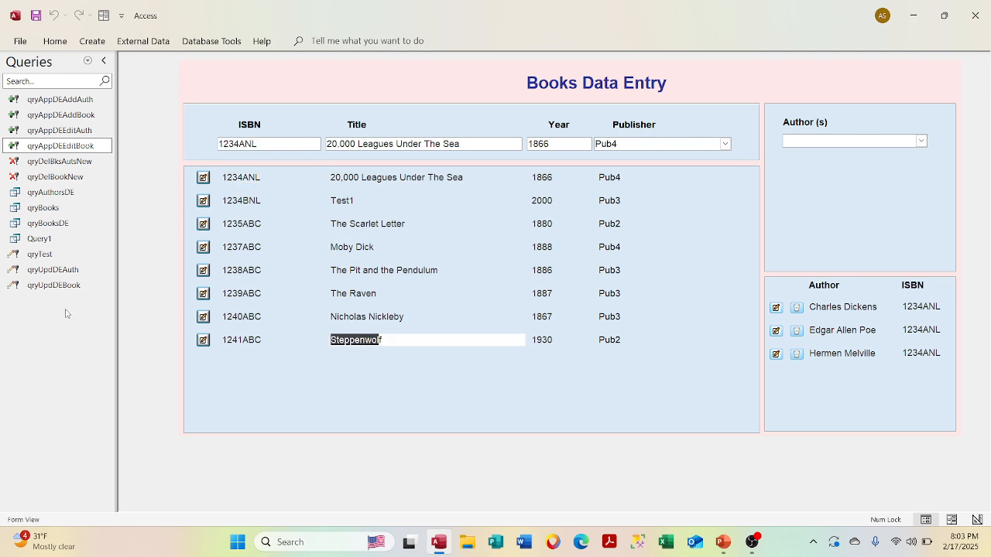
{"action": "double_click", "coordinate": [74, 178]}
{"action": "left_click", "coordinate": [452, 313]}
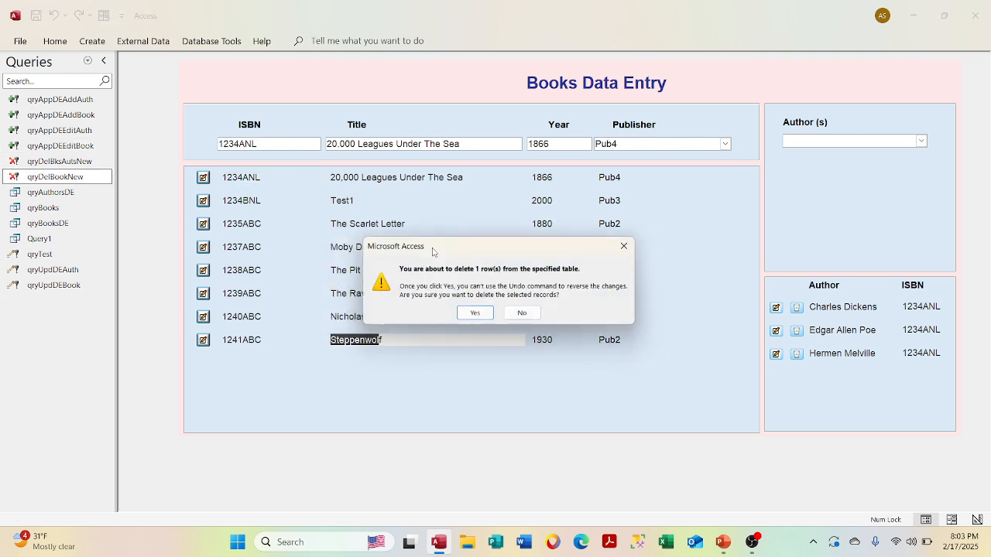
{"action": "left_click", "coordinate": [466, 315]}
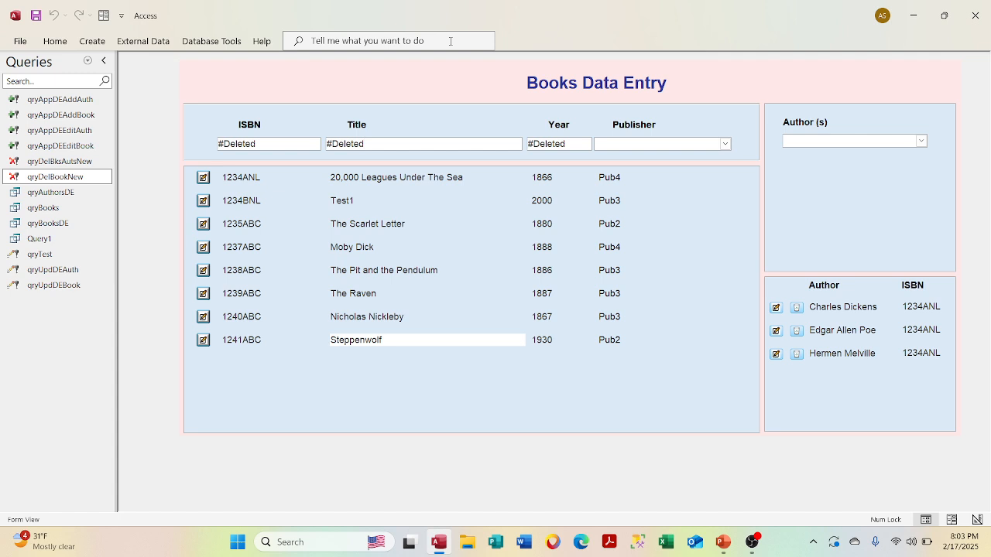
{"action": "key", "text": "shift+F10"}
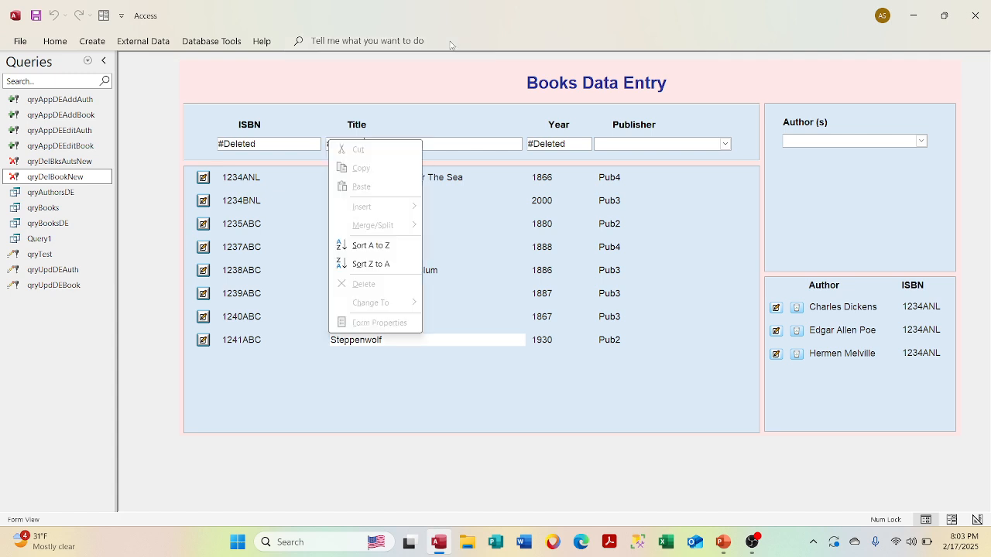
{"action": "left_click", "coordinate": [451, 44]}
{"action": "left_click", "coordinate": [533, 139]}
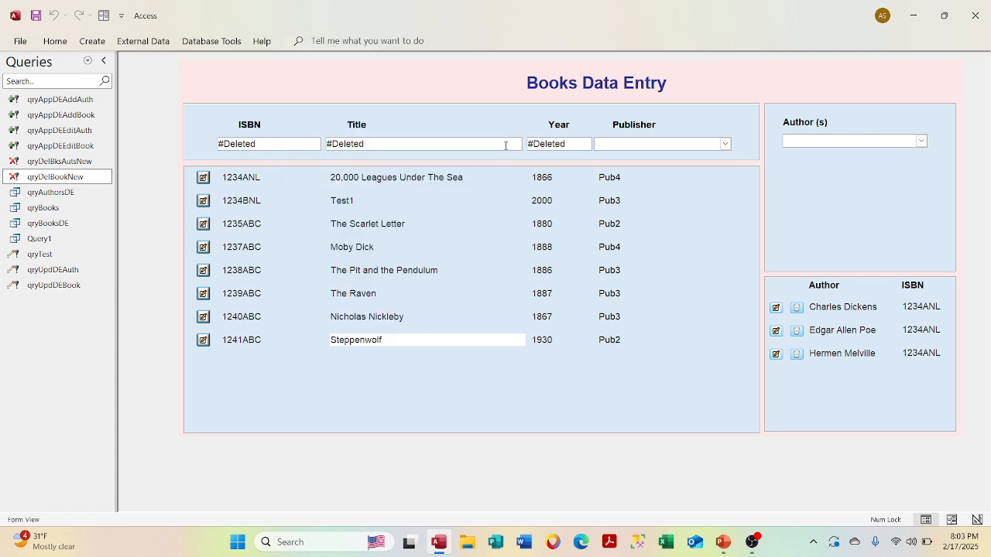
{"action": "key", "text": "shift+F9"}
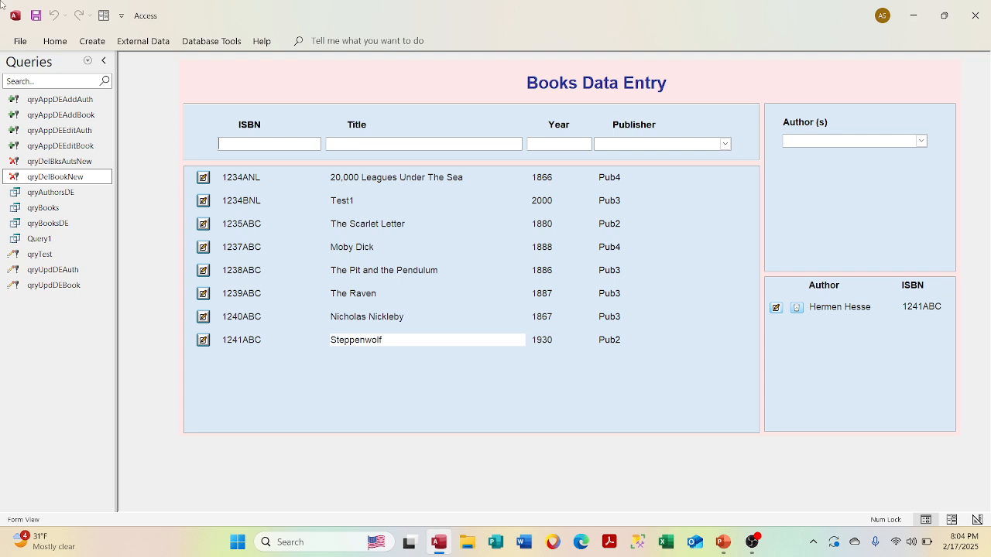
- Examine the tables in the Relationships window, and close all open objects
{"action": "left_click", "coordinate": [211, 41]}
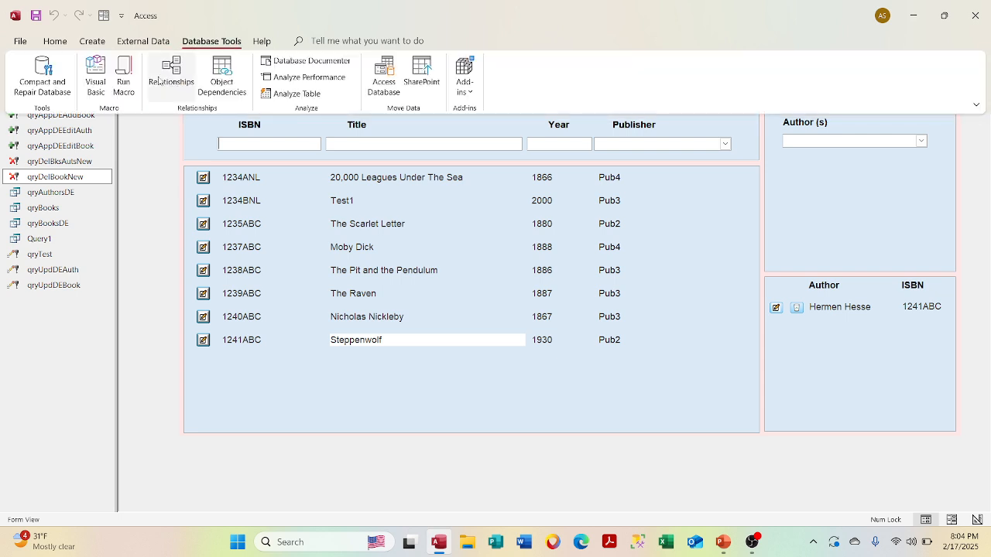
{"action": "left_click", "coordinate": [169, 74]}
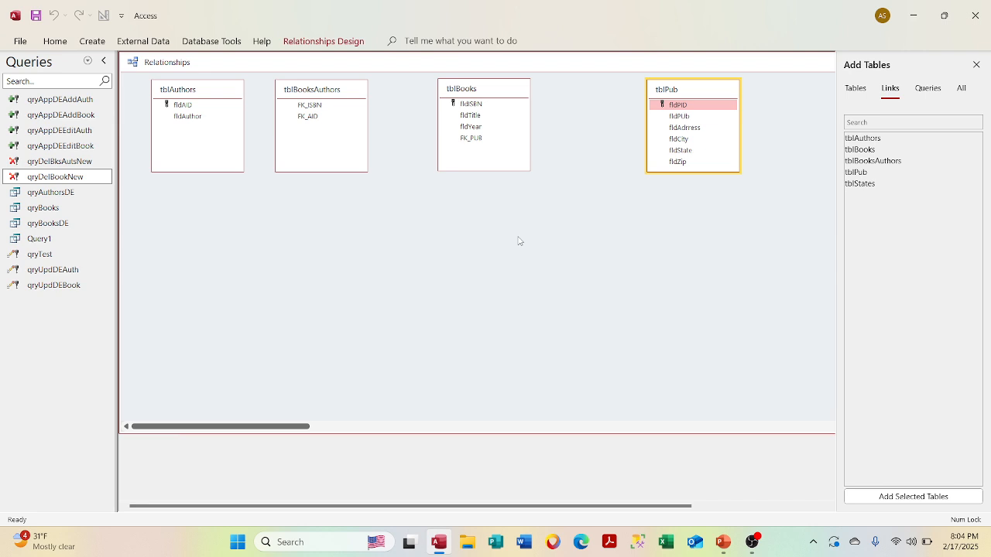
{"action": "right_click", "coordinate": [594, 64]}
{"action": "left_click", "coordinate": [631, 110]}
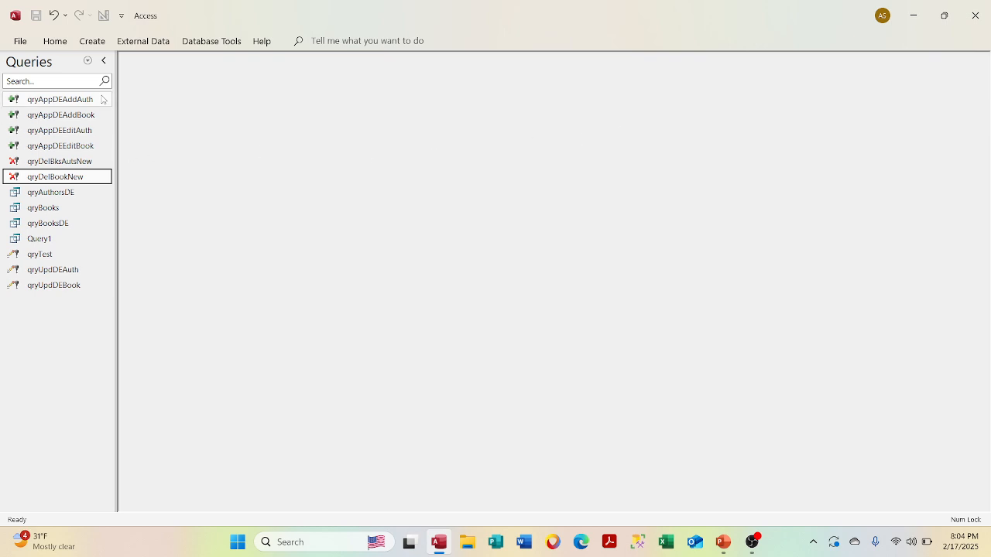
- List the database's forms, open frmDEMain and select book 1234BNL to show its authors
{"action": "left_click", "coordinate": [87, 60]}
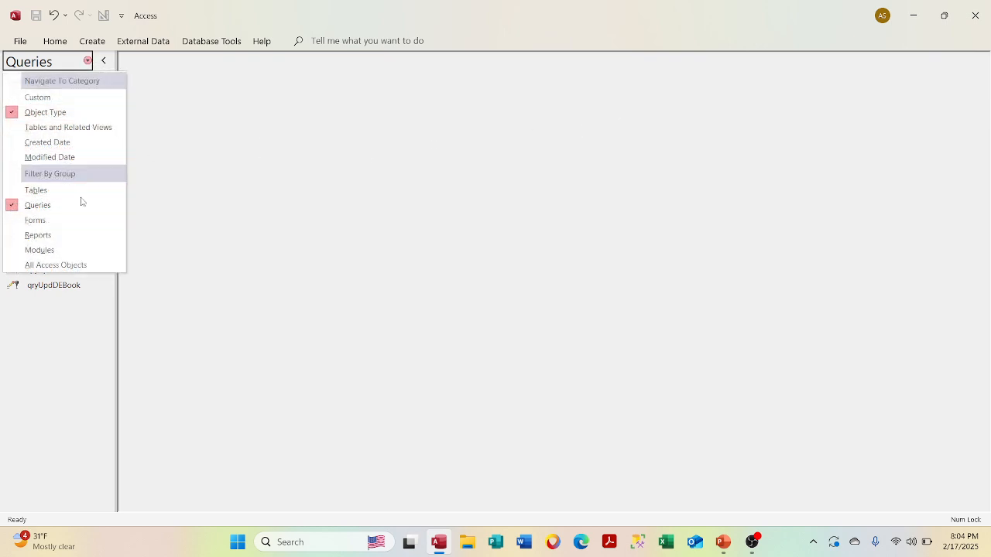
{"action": "left_click", "coordinate": [78, 222]}
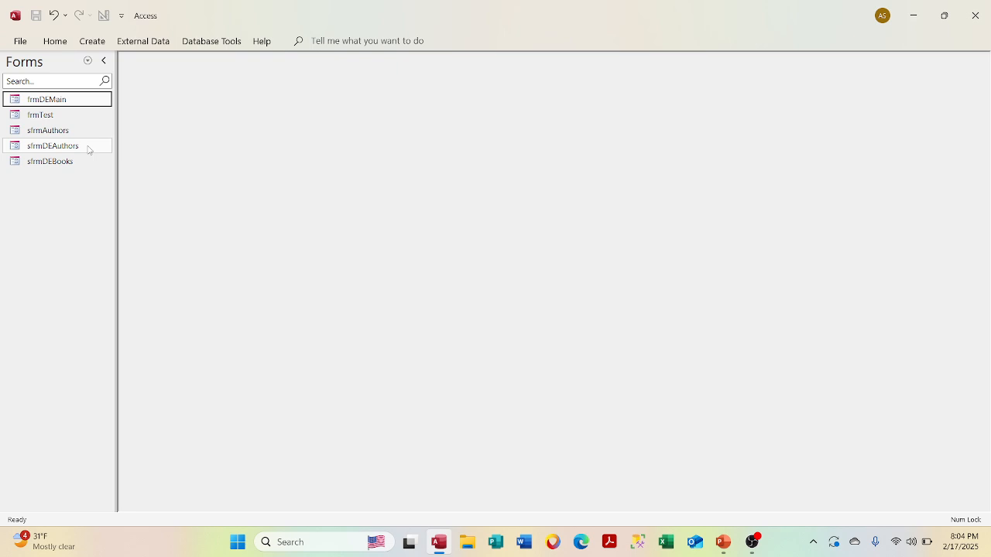
{"action": "double_click", "coordinate": [100, 103]}
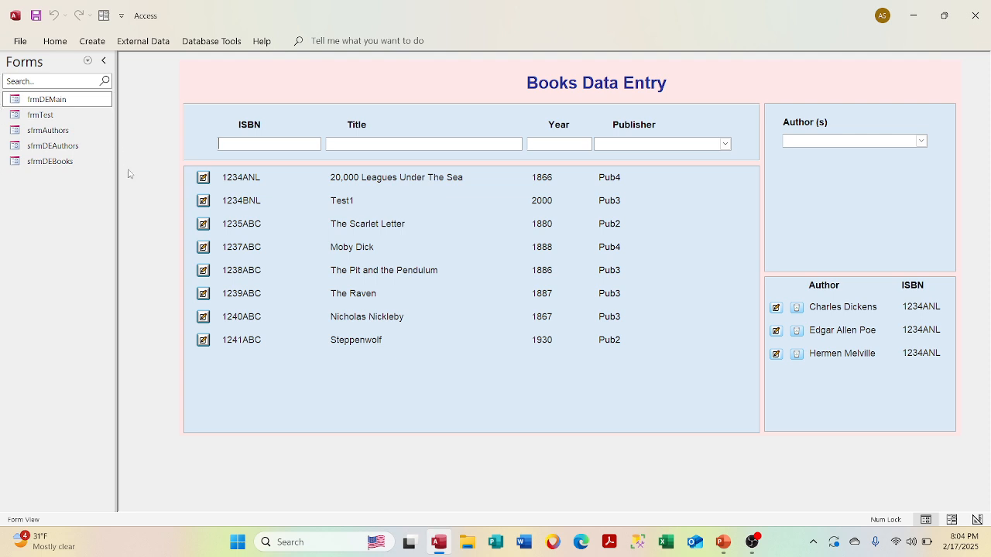
{"action": "left_click", "coordinate": [243, 203]}
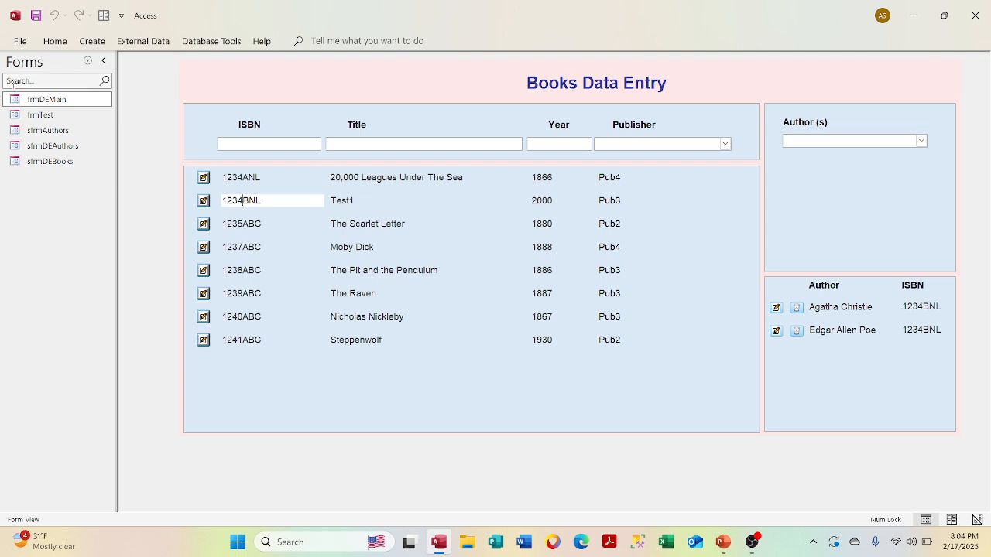
- Examine the designs of the update queries qryUpdDEBook and qryUpdDEAuth, and close both to return to the form
{"action": "left_click", "coordinate": [87, 62]}
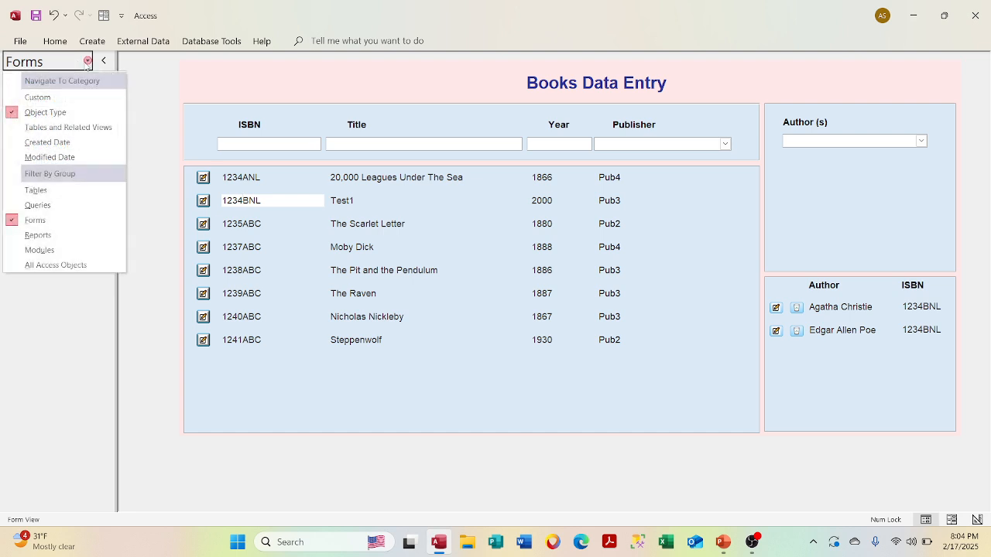
{"action": "left_click", "coordinate": [47, 205]}
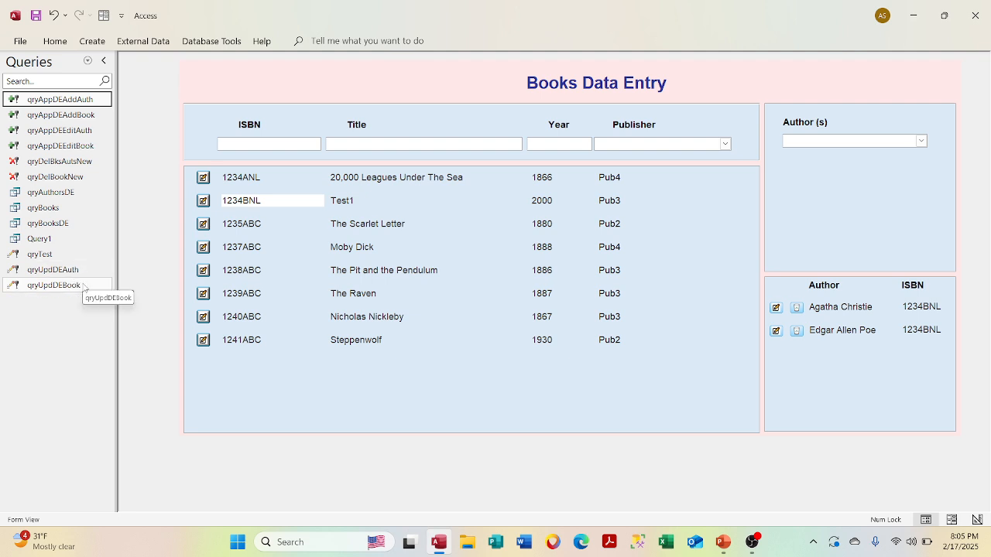
{"action": "right_click", "coordinate": [83, 286]}
{"action": "left_click", "coordinate": [108, 312]}
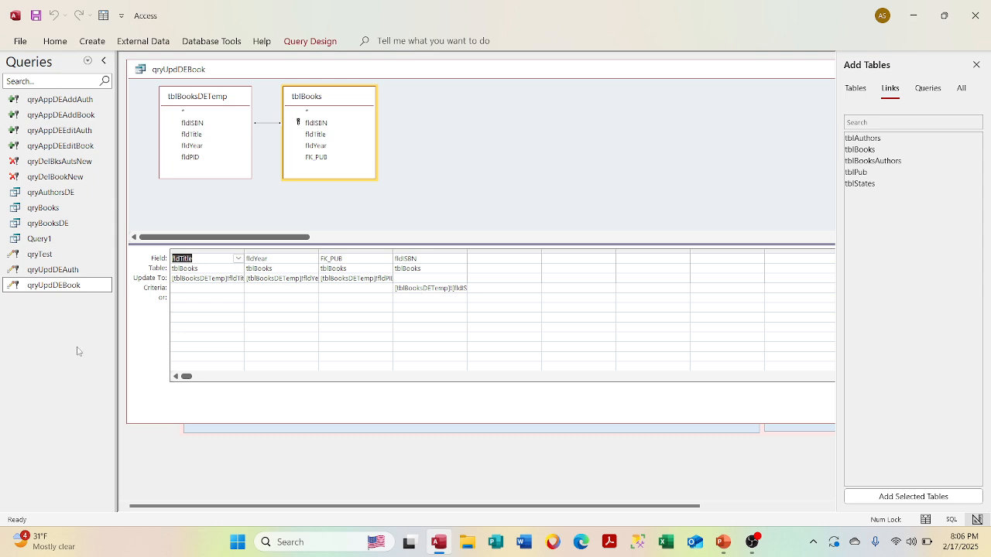
{"action": "right_click", "coordinate": [70, 270]}
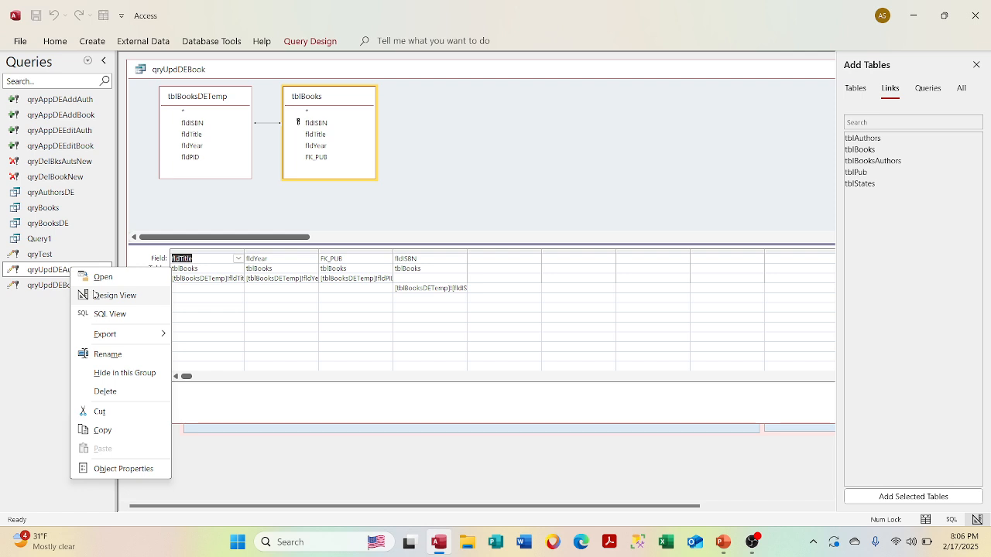
{"action": "left_click", "coordinate": [112, 295]}
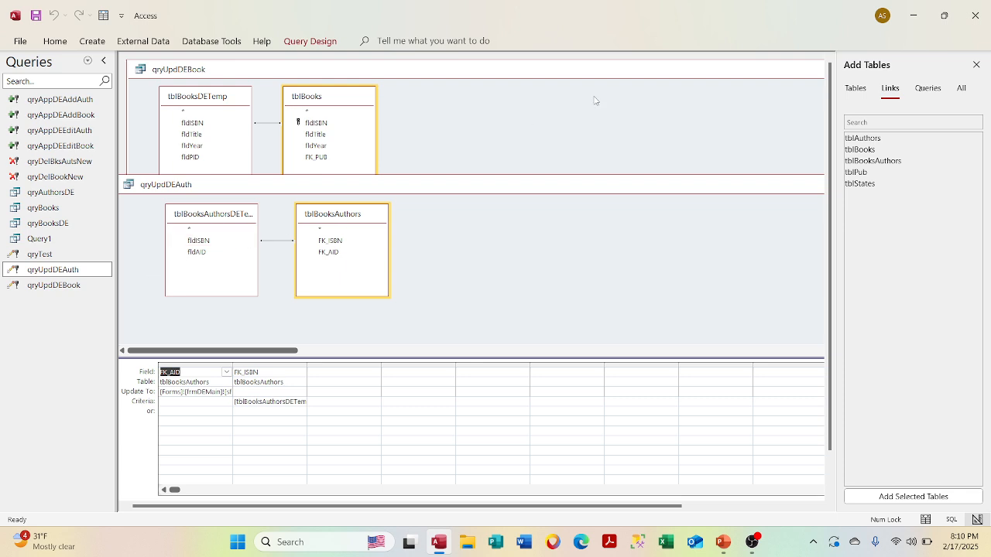
{"action": "left_click_drag", "start_coordinate": [731, 186], "coordinate": [579, 166]}
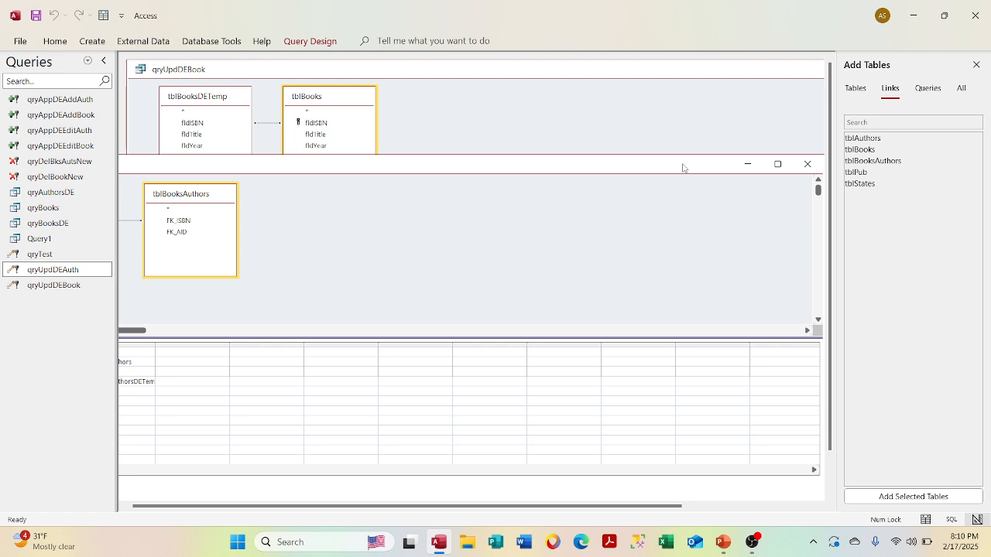
{"action": "left_click", "coordinate": [806, 165]}
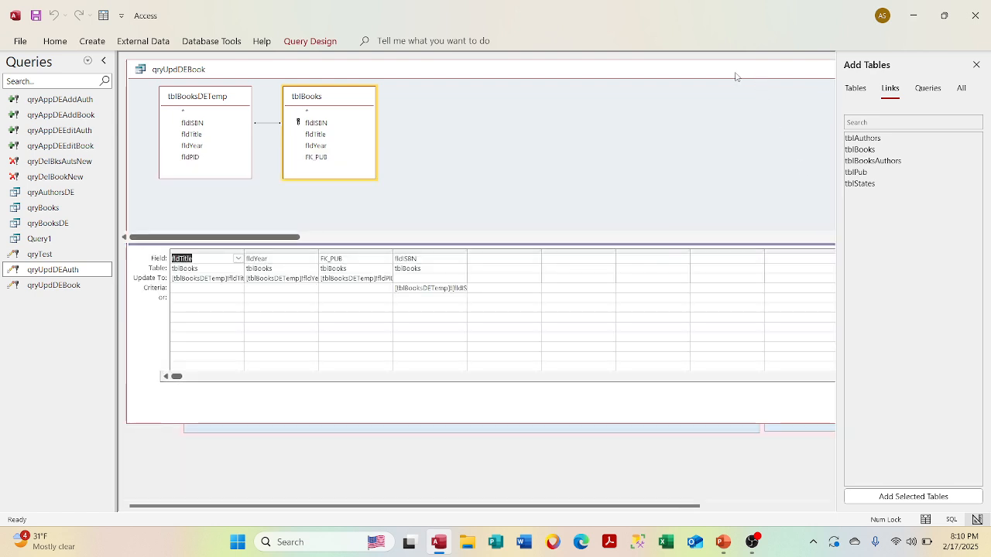
{"action": "left_click_drag", "start_coordinate": [758, 74], "coordinate": [552, 91]}
{"action": "left_click", "coordinate": [765, 87]}
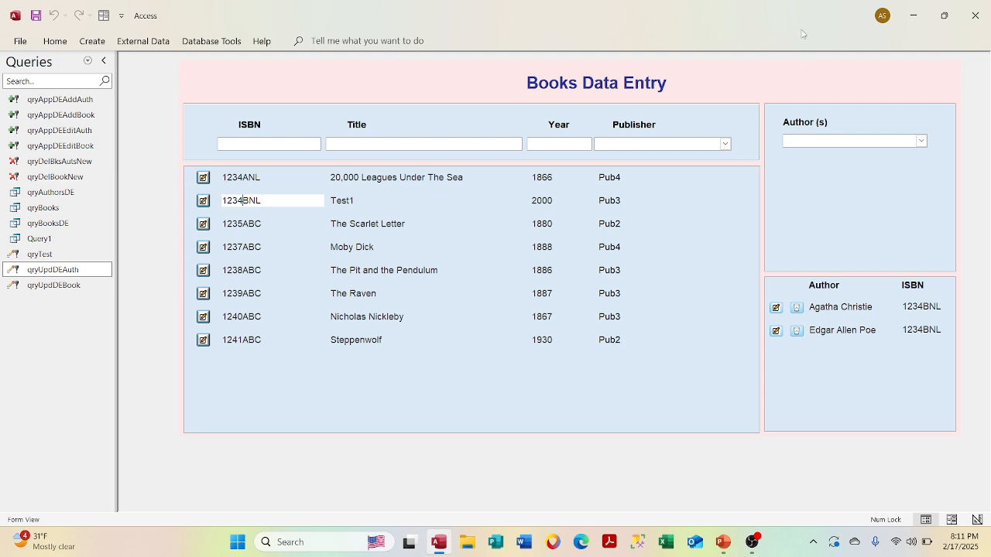
- Select book 1234ANL in the Books Data Entry form to show its authors
{"action": "double_click", "coordinate": [267, 175]}
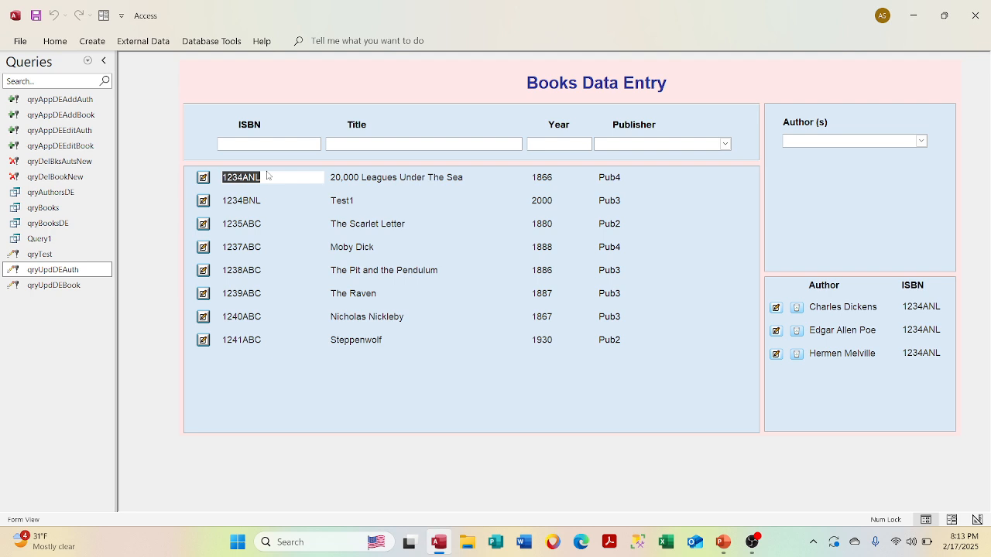
{"action": "left_click", "coordinate": [204, 178]}
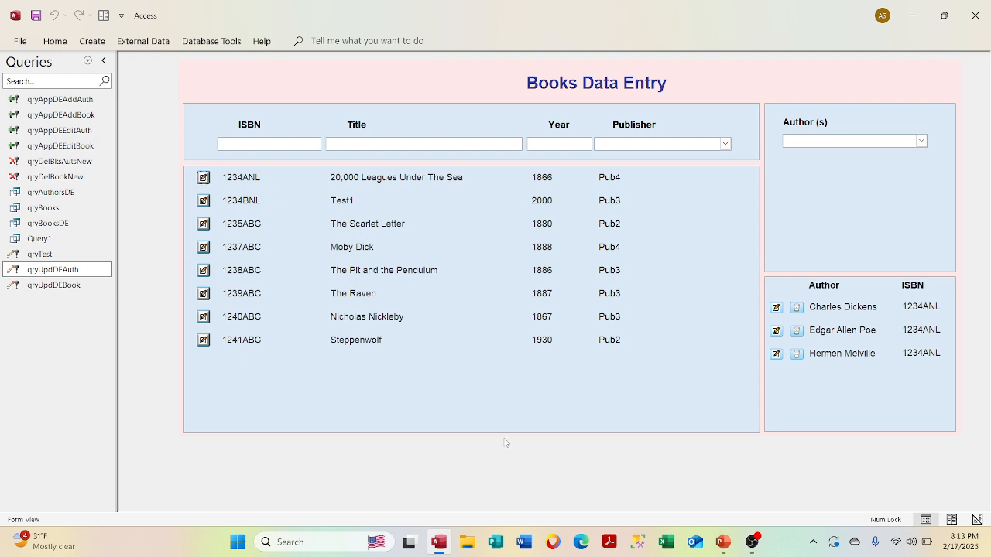
- Switch to the PowerPoint presentation MSACCESSSQLP7V8, review its Course Outline slide, and minimize it to return to the Access form
{"action": "right_click", "coordinate": [722, 542]}
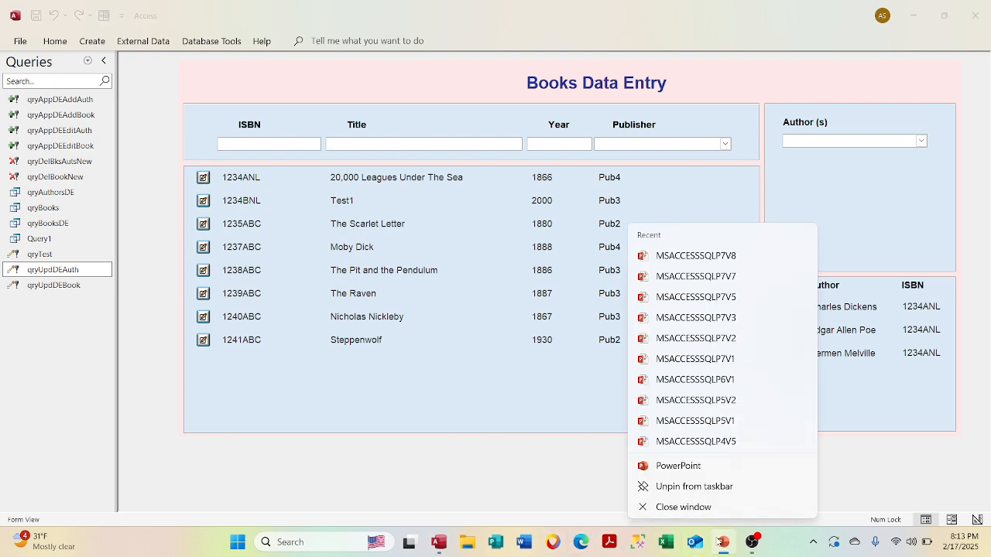
{"action": "left_click", "coordinate": [695, 255]}
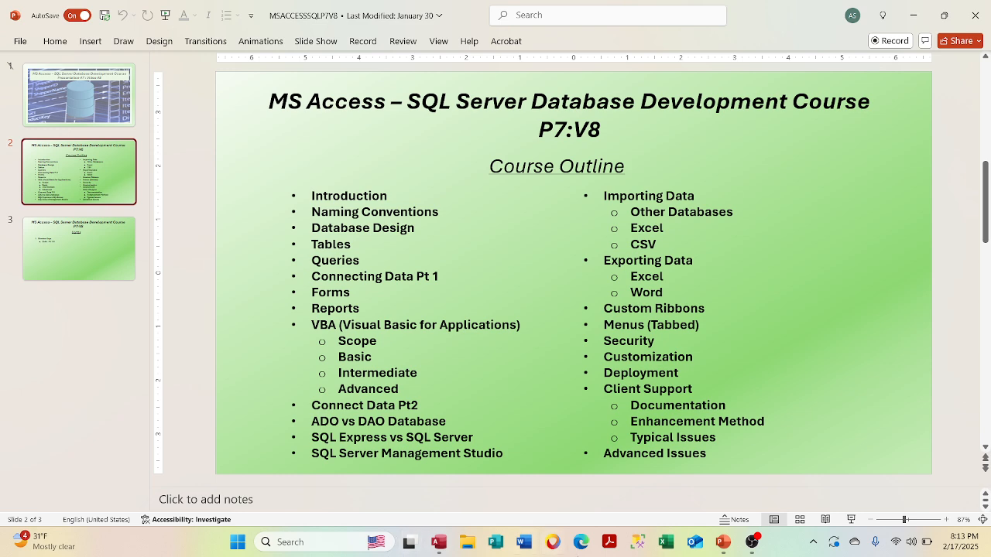
{"action": "left_click", "coordinate": [913, 15]}
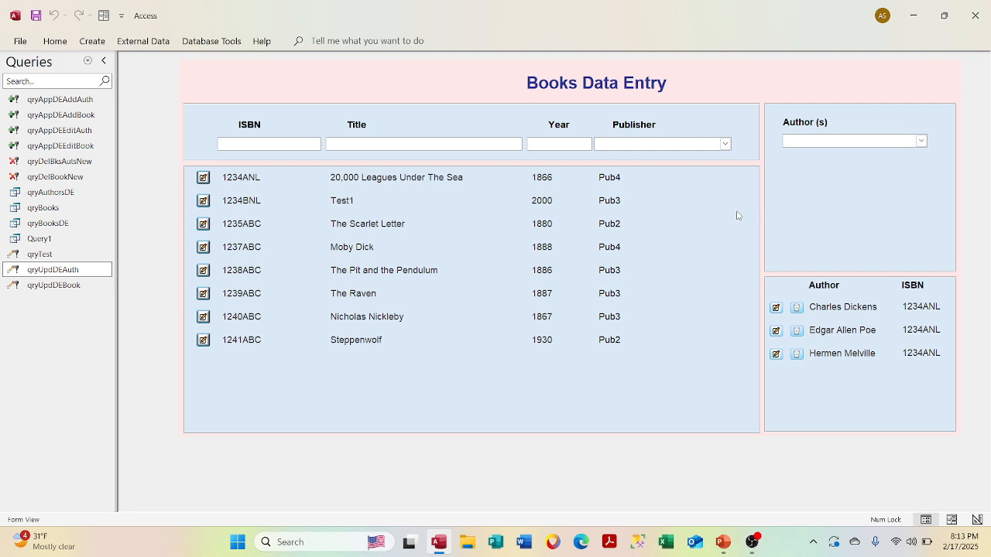
- Examine the choices offered for Author(s) in the Books Data Entry form, and close the list without picking an author
{"action": "left_click", "coordinate": [922, 142]}
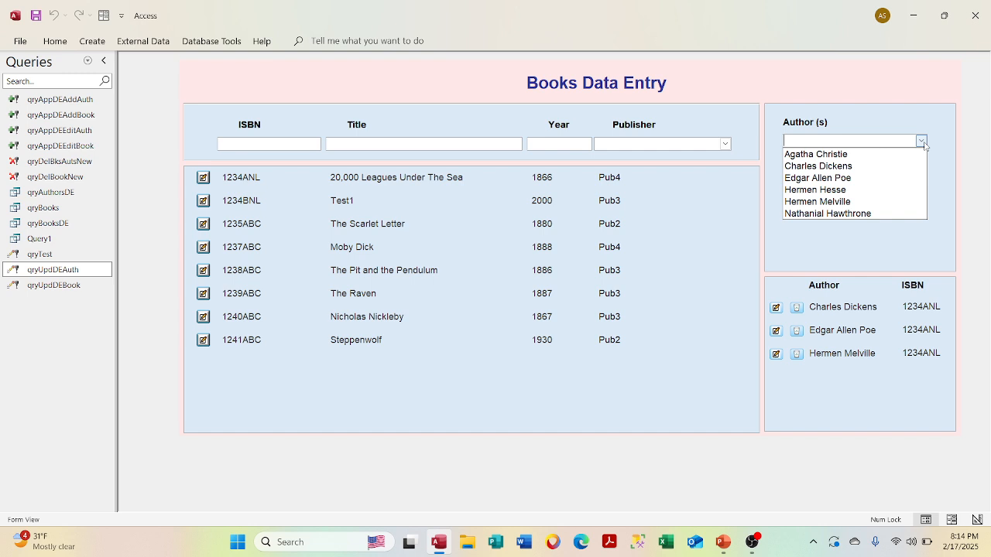
{"action": "right_click", "coordinate": [924, 145]}
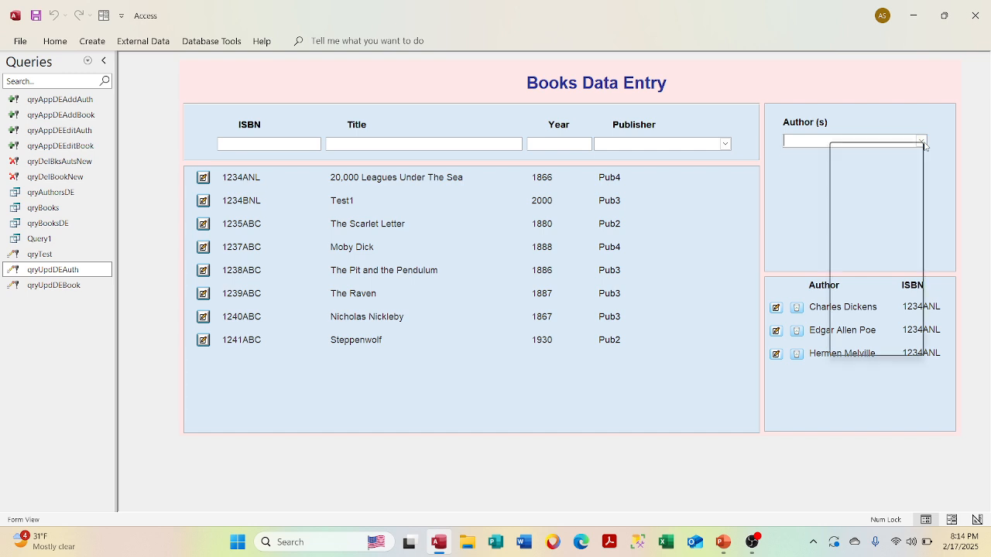
{"action": "left_click", "coordinate": [902, 99]}
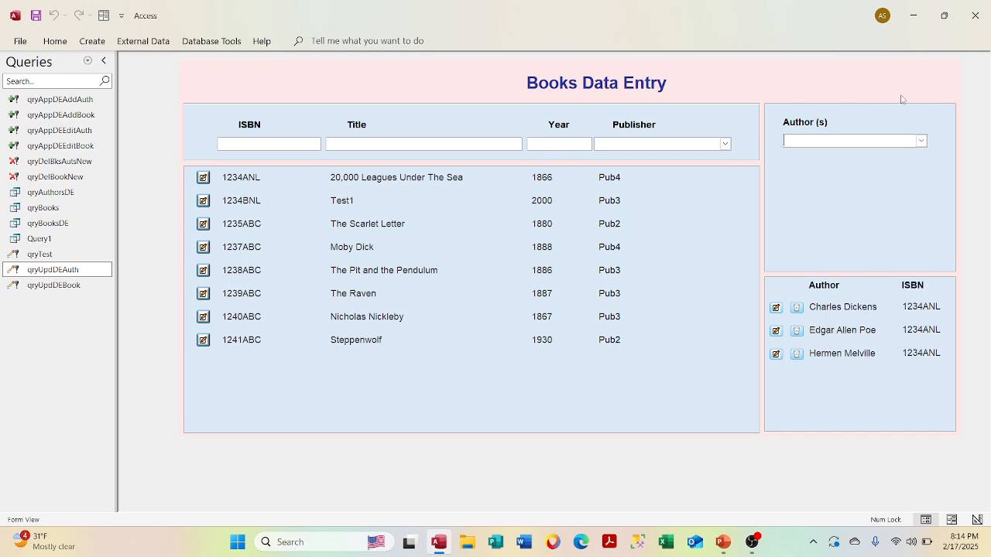